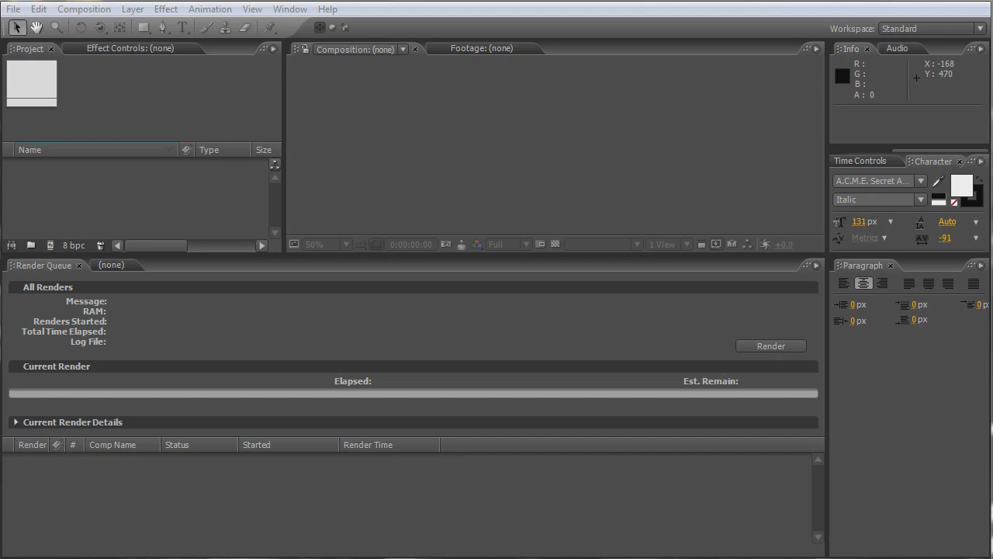
- Import CageFighting01.mov and CageFighting02.mov from the Footage folder inside CartoonEffect into the project
{"action": "key", "text": "alt+Tab"}
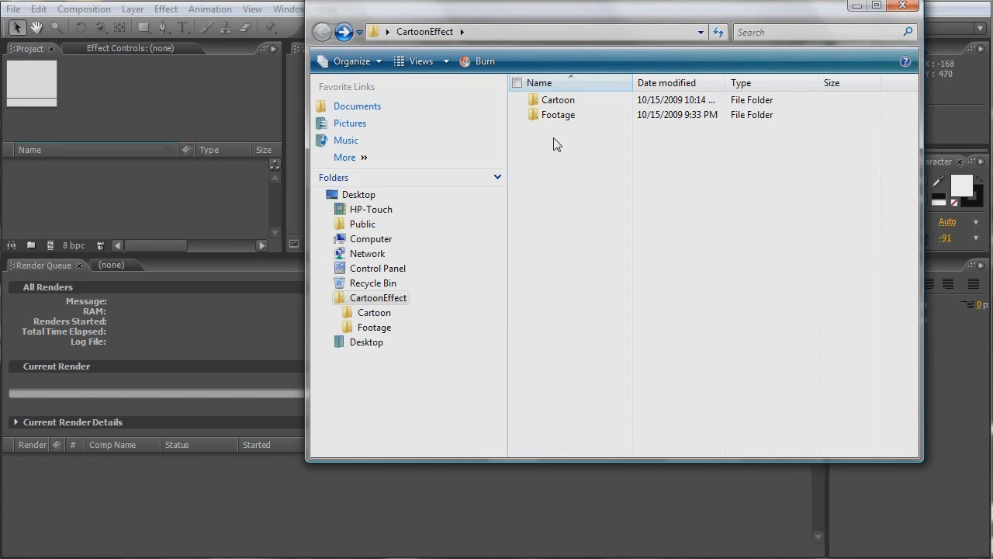
{"action": "left_click", "coordinate": [569, 116]}
{"action": "double_click", "coordinate": [569, 116]}
{"action": "left_click", "coordinate": [556, 103]}
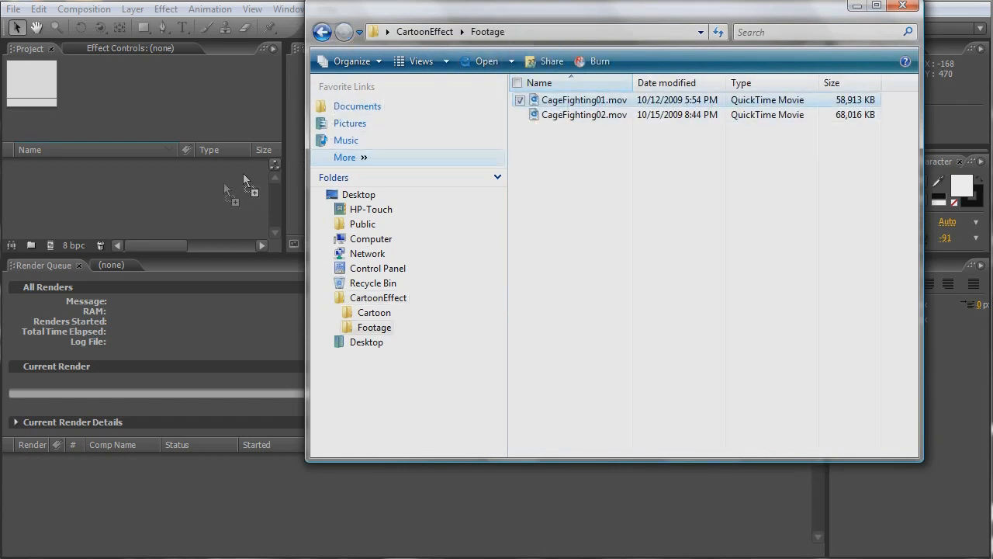
{"action": "left_click", "coordinate": [210, 206]}
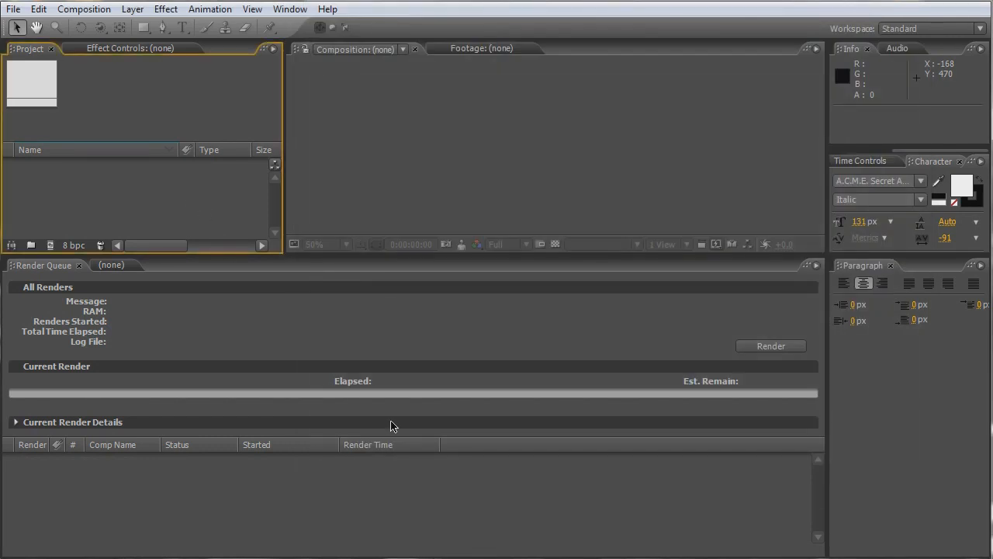
{"action": "key", "text": "alt+Tab"}
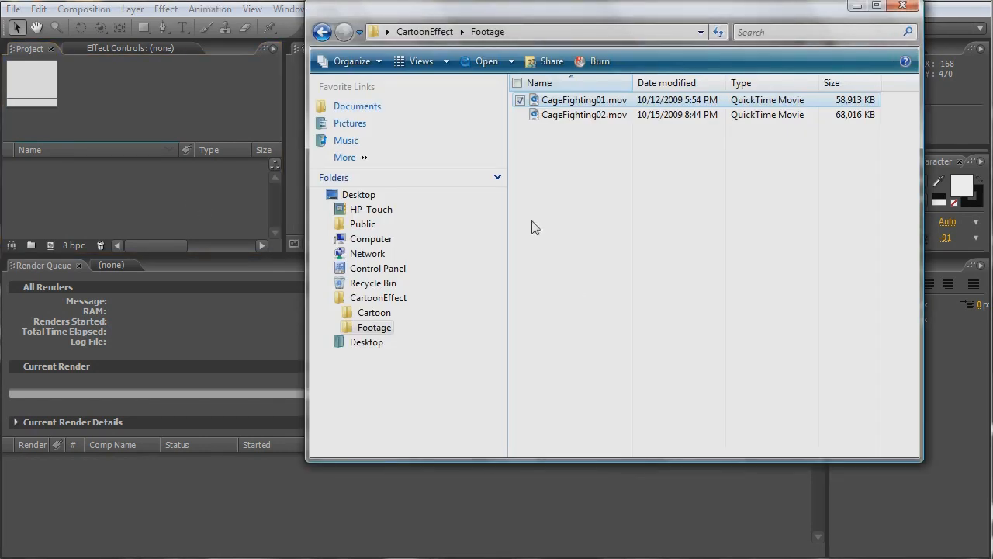
{"action": "left_click_drag", "start_coordinate": [574, 116], "coordinate": [210, 217]}
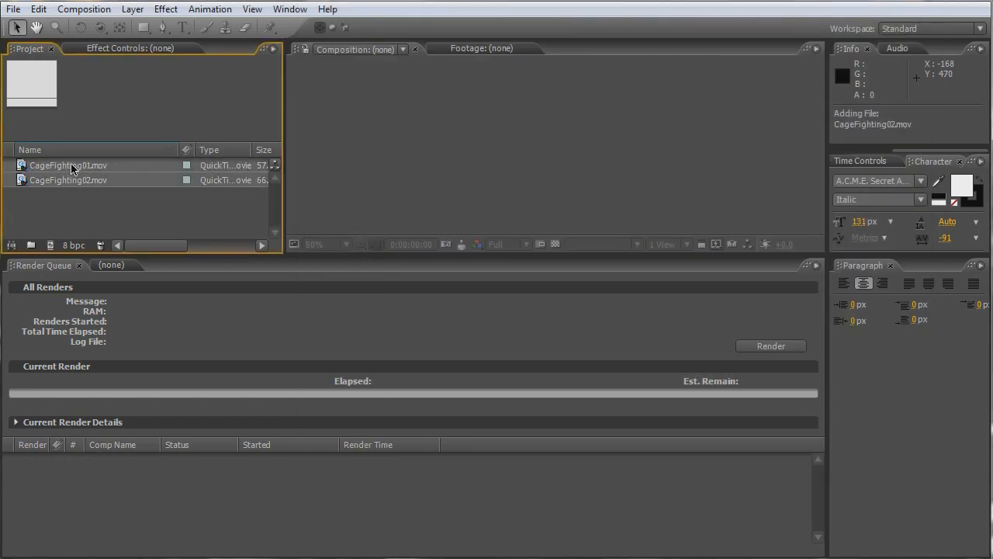
- Create a new composition from the CageFighting01.mov footage and play it back
{"action": "left_click", "coordinate": [72, 169]}
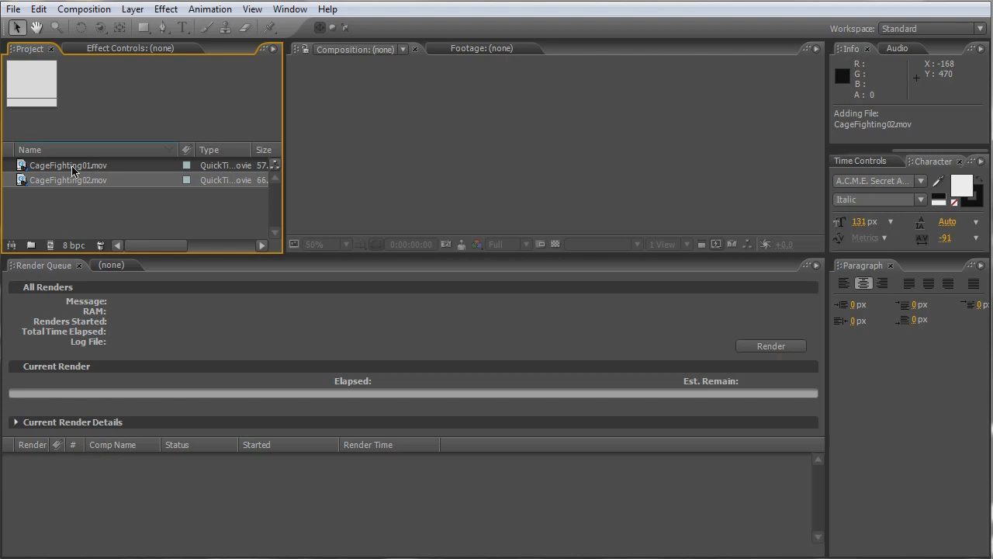
{"action": "left_click_drag", "start_coordinate": [72, 169], "coordinate": [51, 245]}
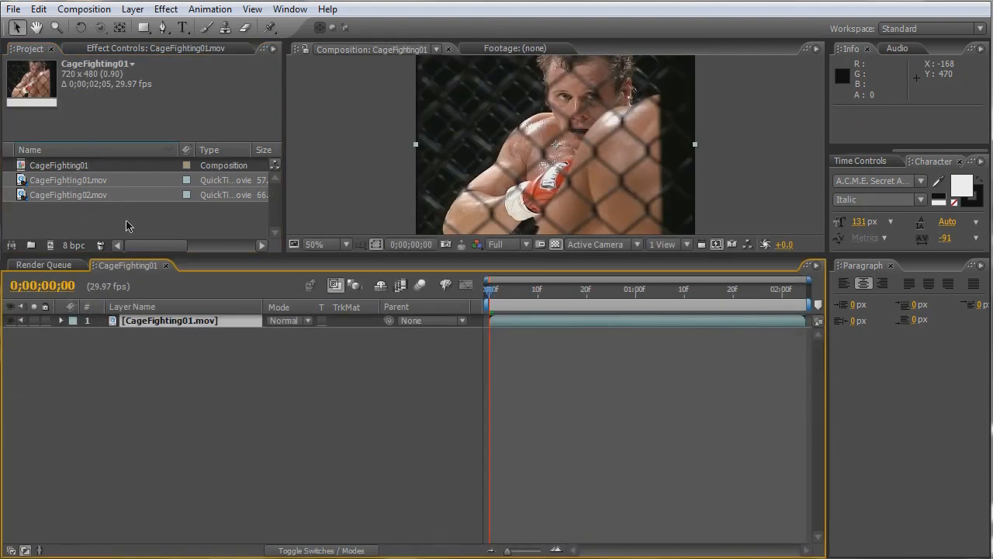
{"action": "key", "text": "space"}
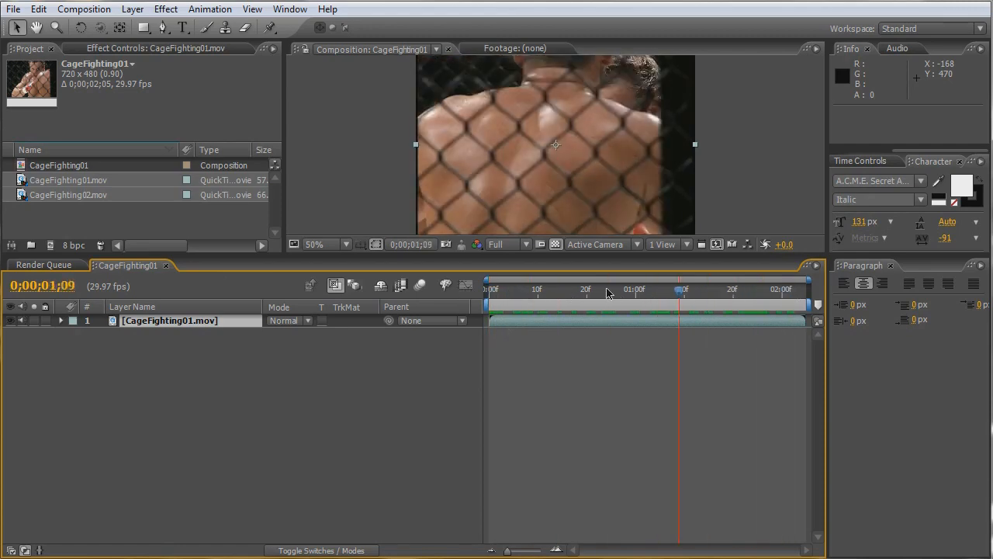
{"action": "key", "text": "space"}
- Add the CageFighting01 composition to the render queue and set its output format to PNG Sequence
{"action": "left_click", "coordinate": [71, 266]}
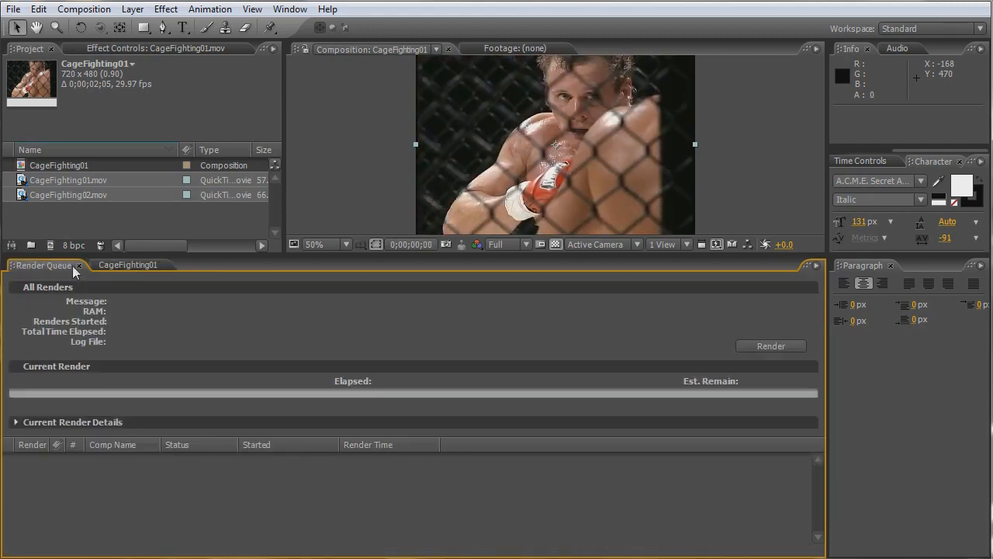
{"action": "left_click_drag", "start_coordinate": [68, 166], "coordinate": [128, 484]}
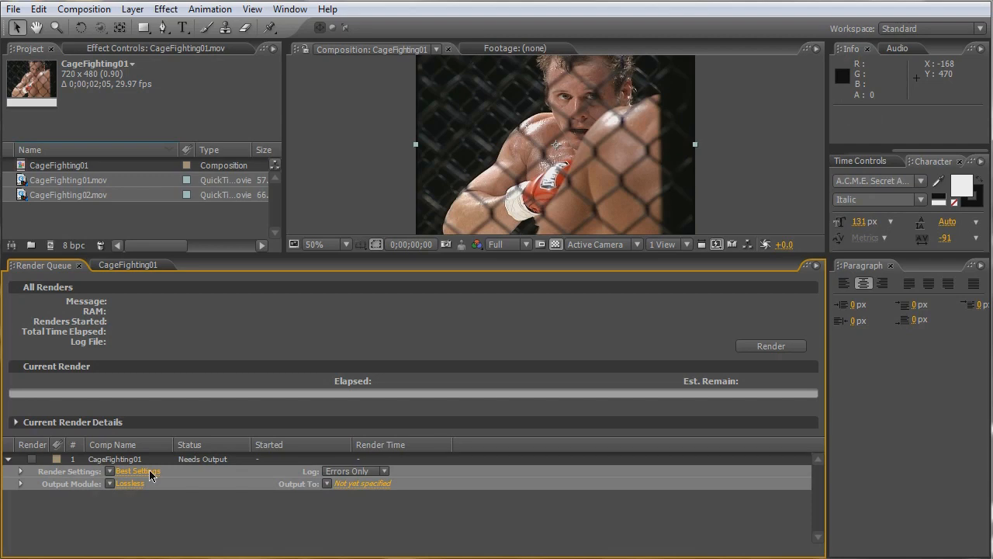
{"action": "left_click", "coordinate": [131, 484]}
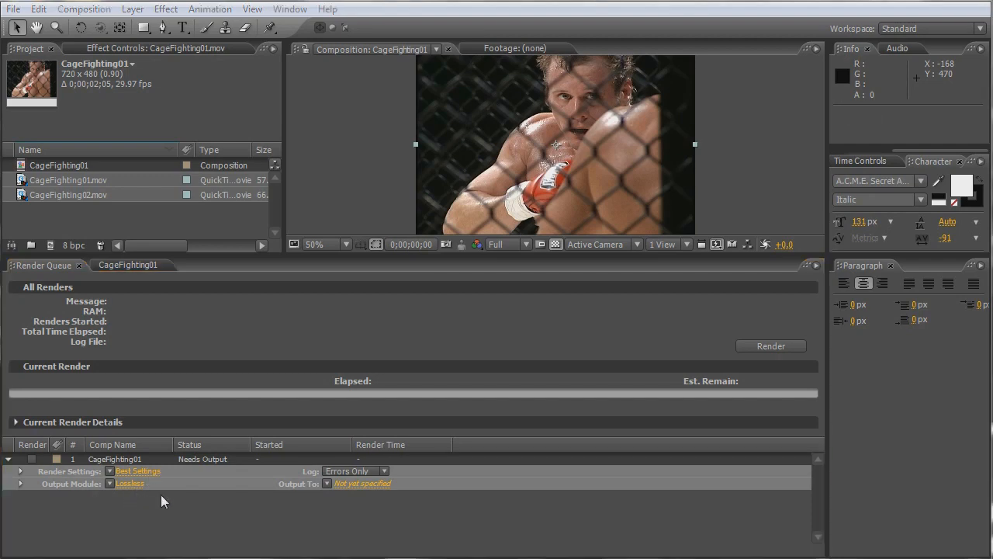
{"action": "left_click", "coordinate": [593, 107]}
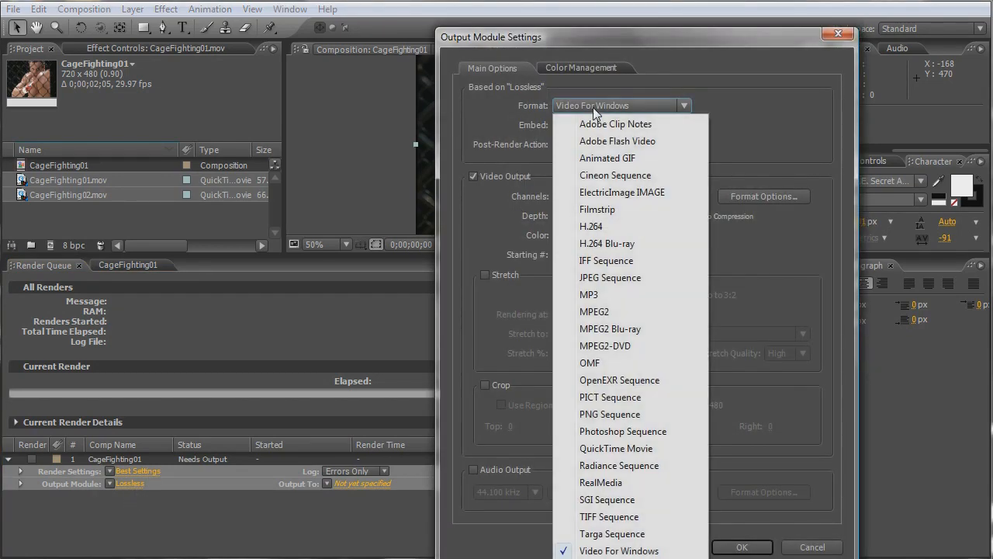
{"action": "left_click", "coordinate": [613, 414]}
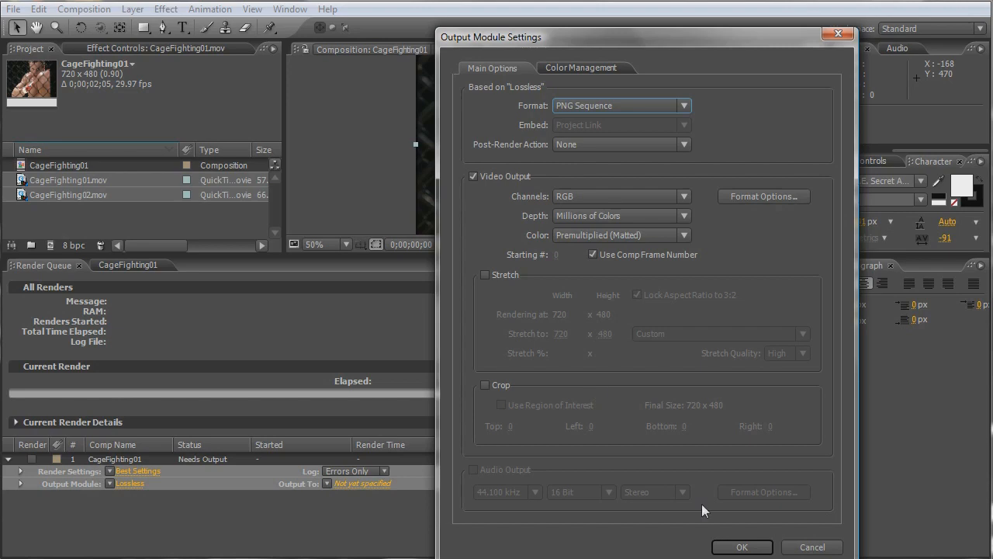
{"action": "left_click", "coordinate": [741, 546]}
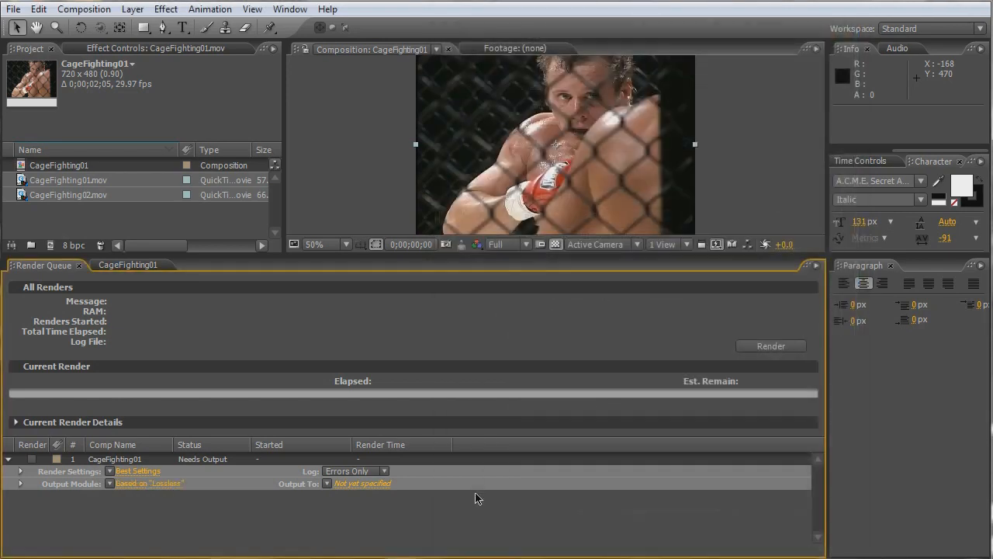
- For the render's output location, create and open a folder named PNG's inside CartoonEffect on the Desktop
{"action": "left_click", "coordinate": [379, 484]}
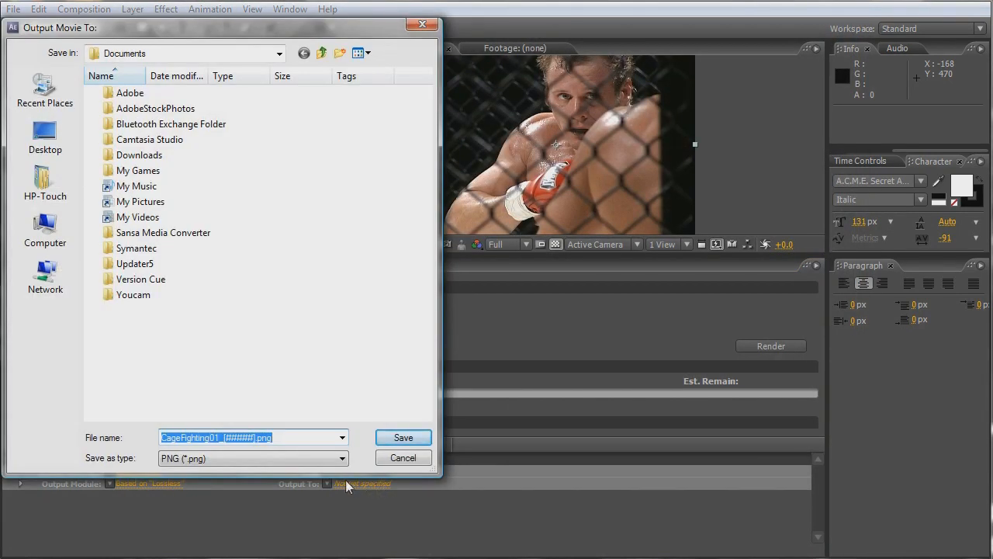
{"action": "left_click", "coordinate": [52, 135]}
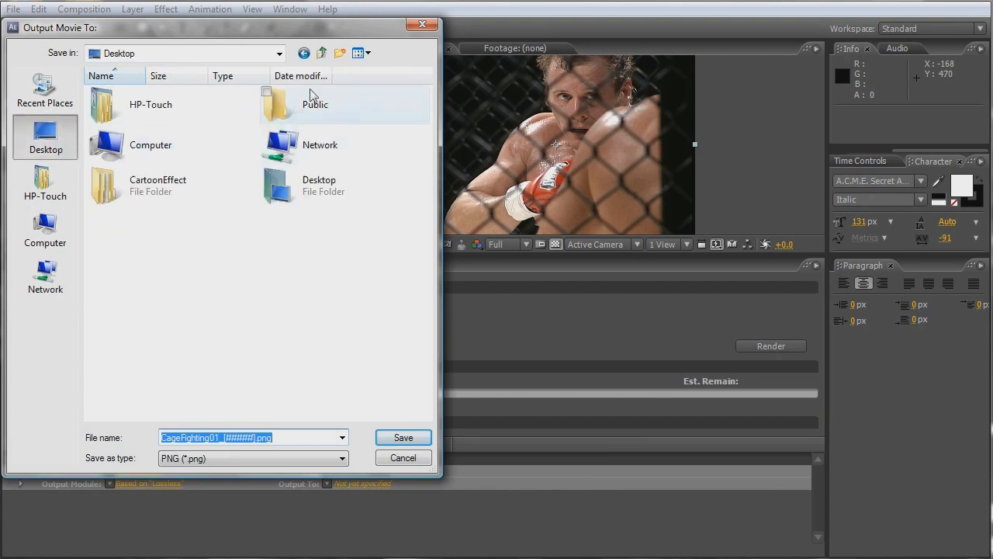
{"action": "double_click", "coordinate": [194, 184]}
{"action": "left_click", "coordinate": [339, 54]}
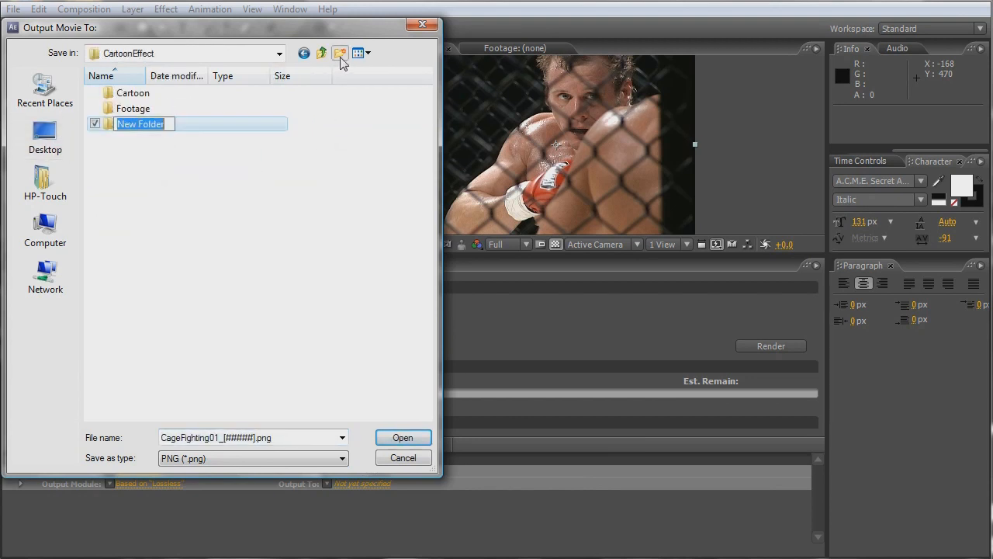
{"action": "type", "text": "PNG's"}
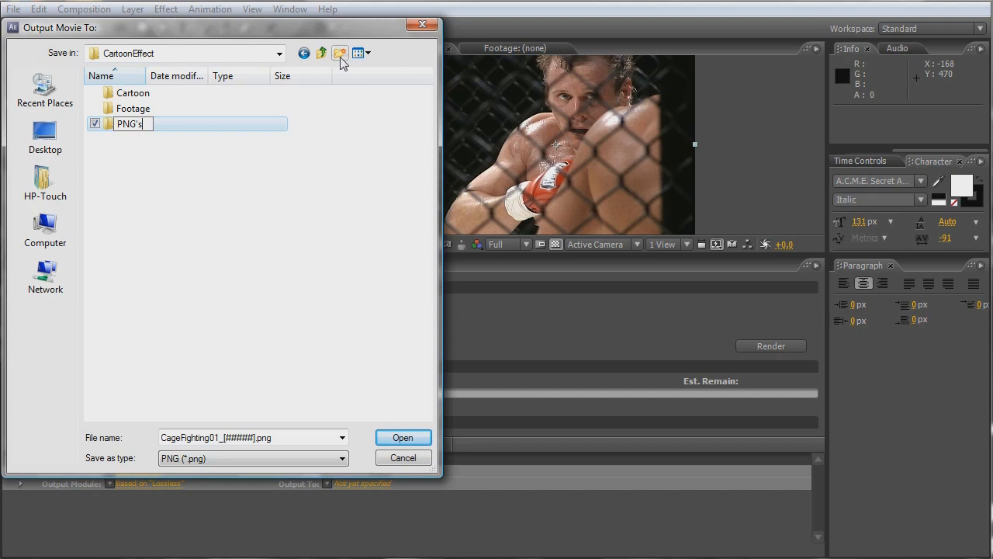
{"action": "key", "text": "Return"}
{"action": "key", "text": "Return"}
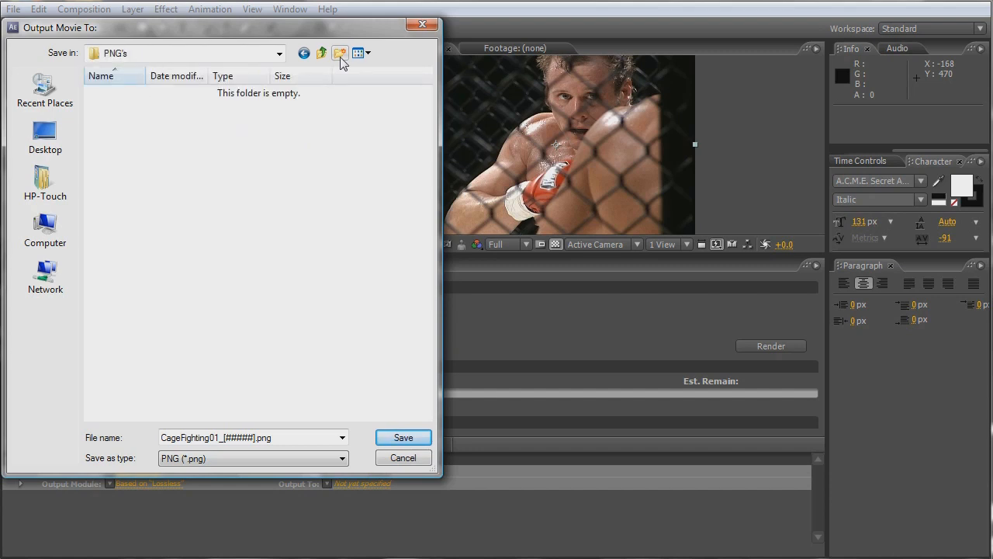
- Save the output as CageFighting01_[#####].png in a new subfolder named 01 and render the sequence
{"action": "left_click", "coordinate": [340, 53]}
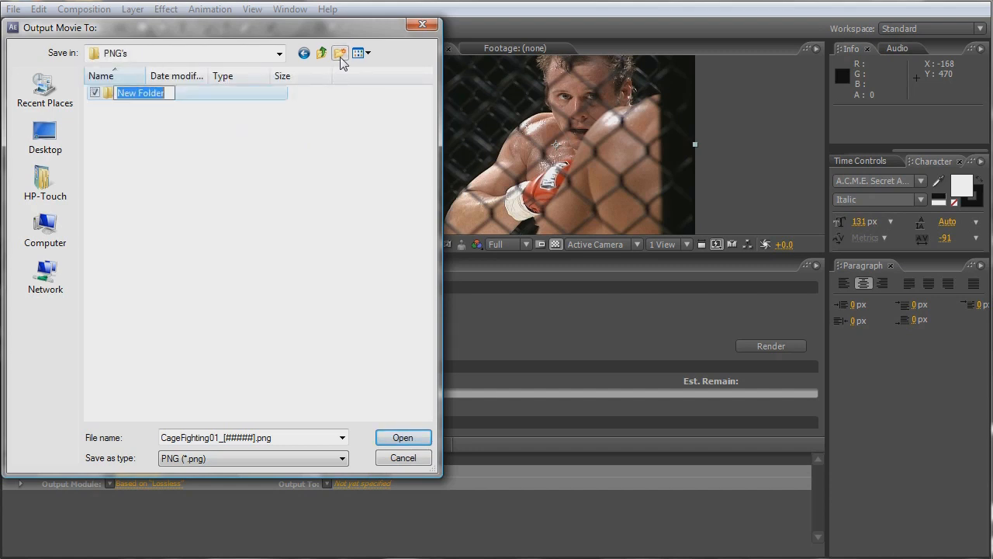
{"action": "type", "text": "01"}
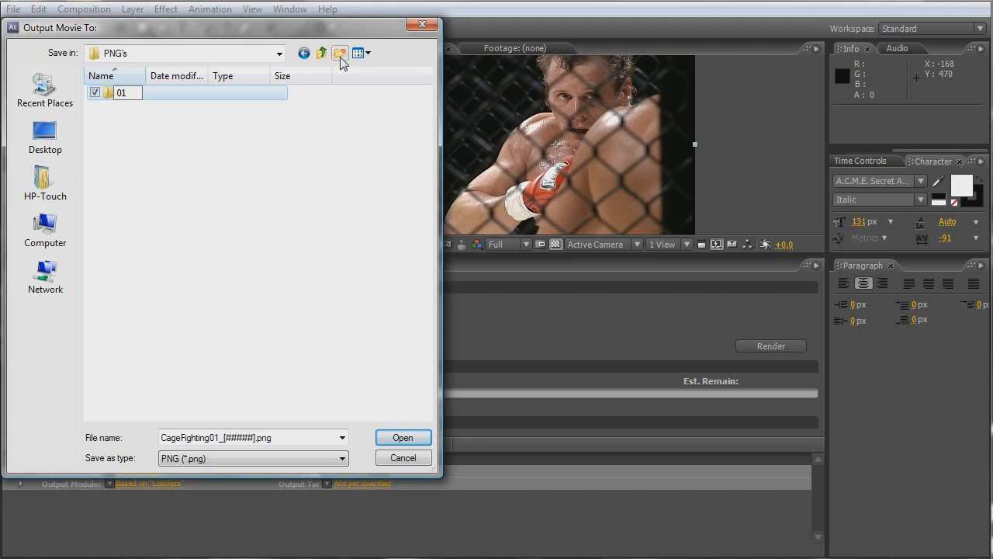
{"action": "key", "text": "Return"}
{"action": "key", "text": "Return"}
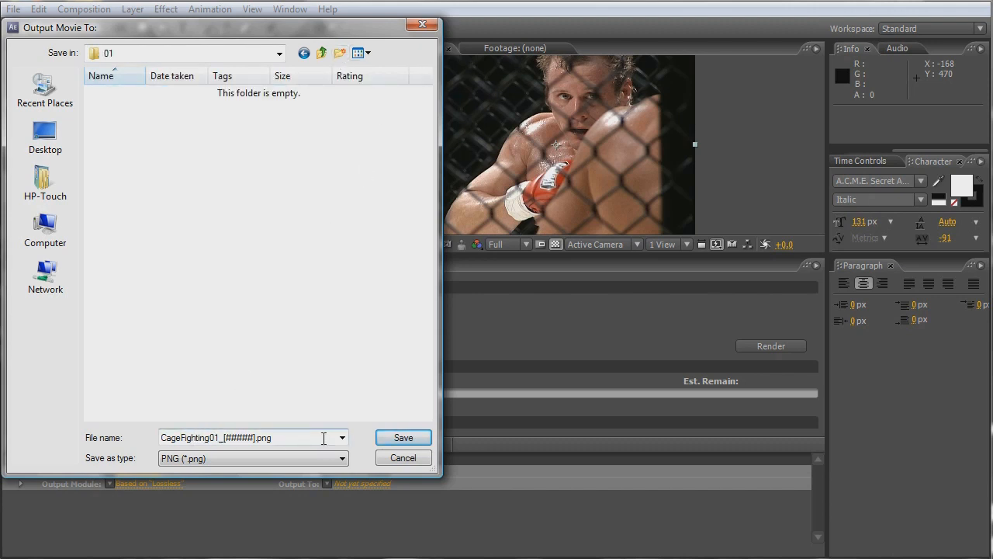
{"action": "left_click", "coordinate": [408, 438]}
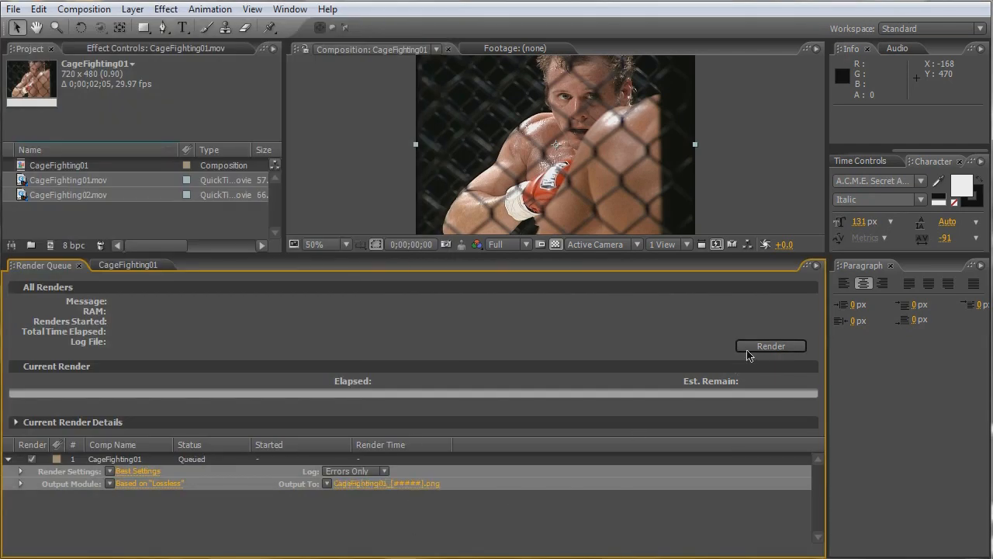
{"action": "left_click", "coordinate": [745, 350]}
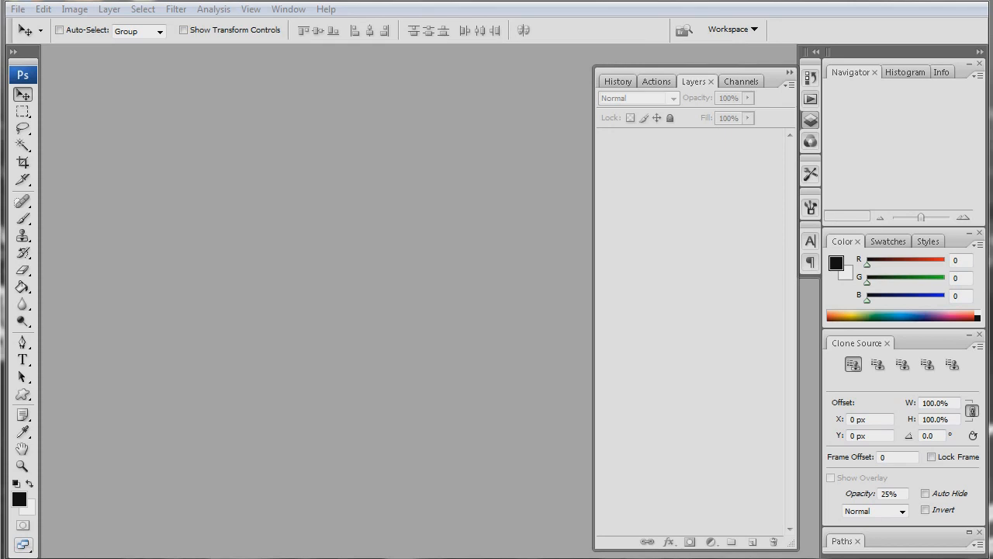
- Open the first rendered frame, CageFighting01_00000.png, from the PNG's/01 folder in Photoshop
{"action": "left_click", "coordinate": [471, 558]}
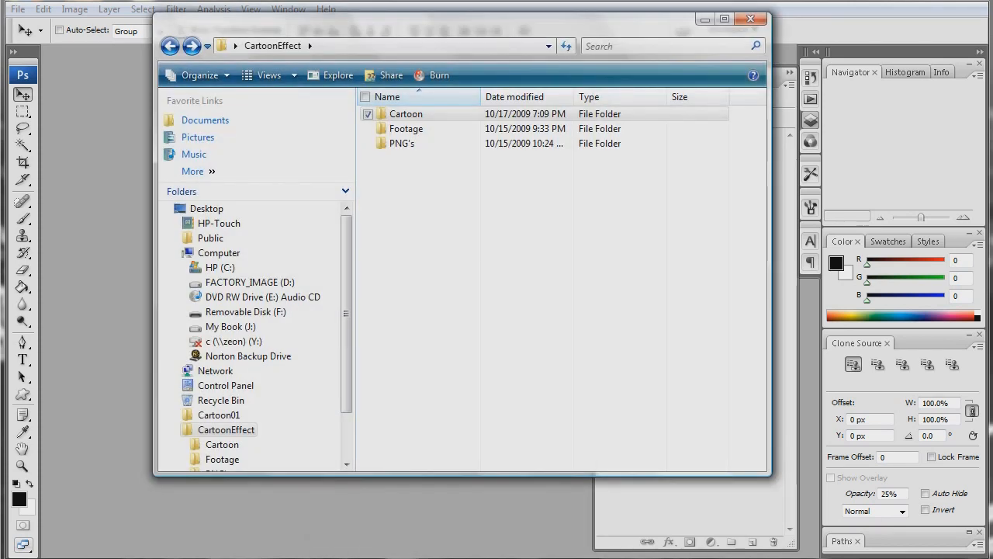
{"action": "double_click", "coordinate": [402, 145]}
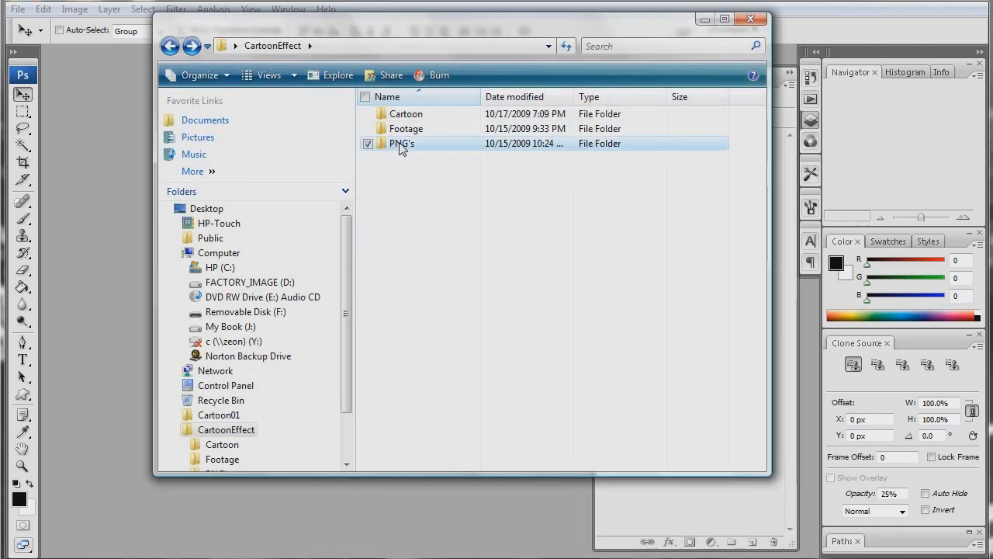
{"action": "double_click", "coordinate": [396, 114]}
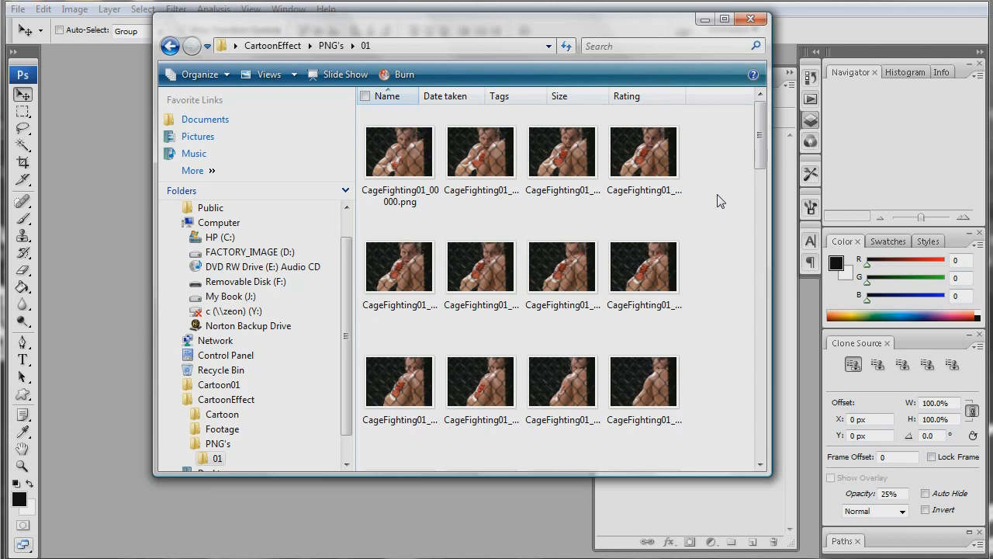
{"action": "left_click_drag", "start_coordinate": [411, 162], "coordinate": [117, 246]}
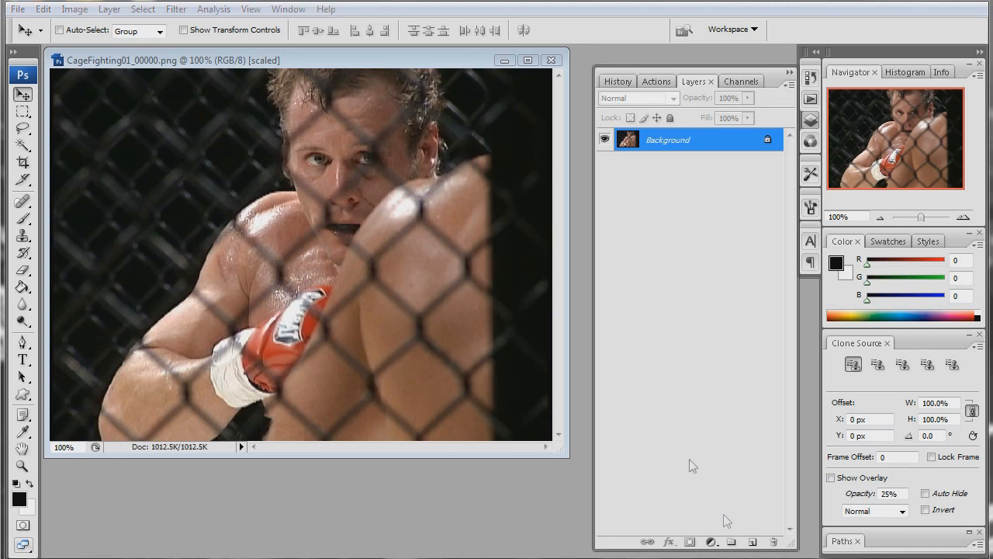
- Create a new action named ComicBookEffect in the Default Actions set and start recording it
{"action": "left_click", "coordinate": [656, 81]}
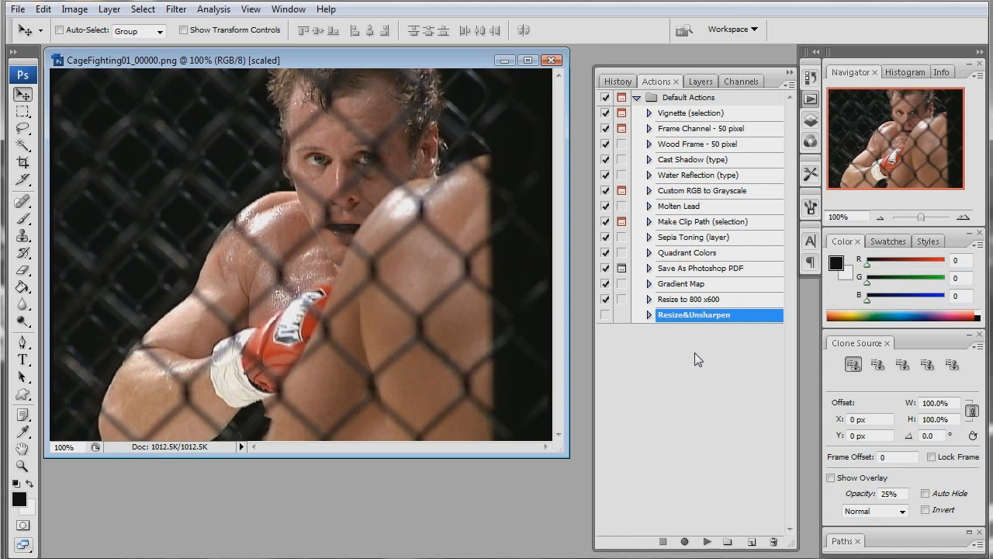
{"action": "left_click", "coordinate": [751, 541]}
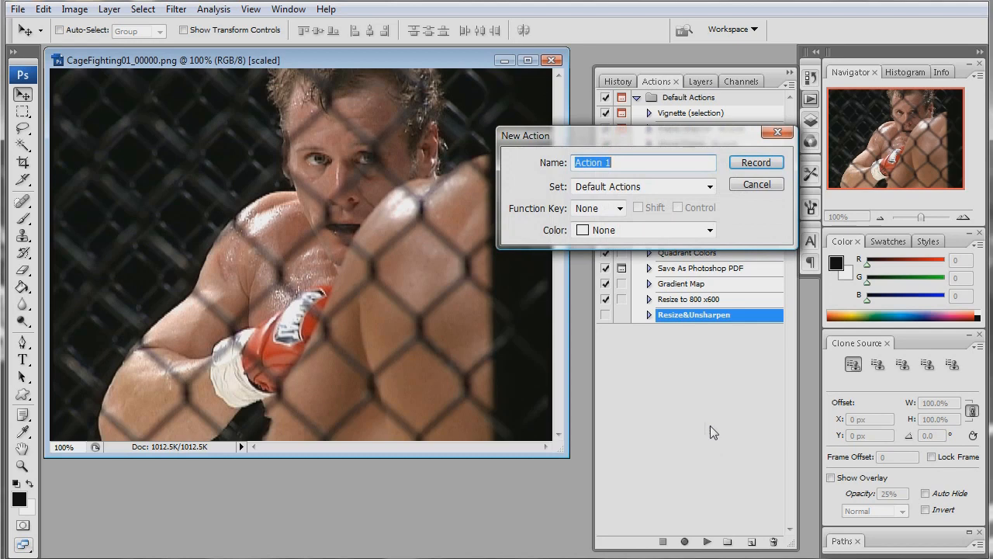
{"action": "type", "text": "Como"}
{"action": "key", "text": "BackSpace"}
{"action": "type", "text": "icBookEffect"}
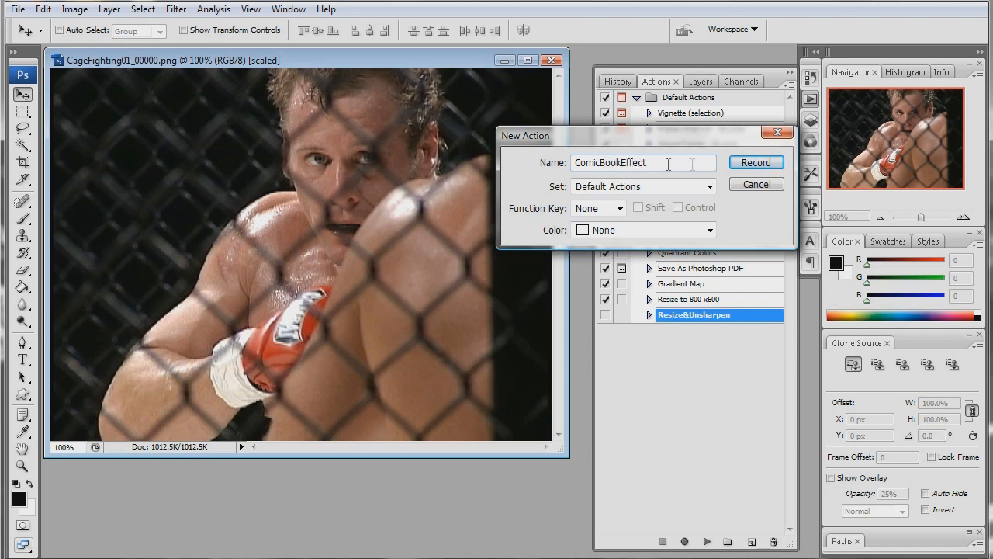
{"action": "left_click", "coordinate": [756, 164]}
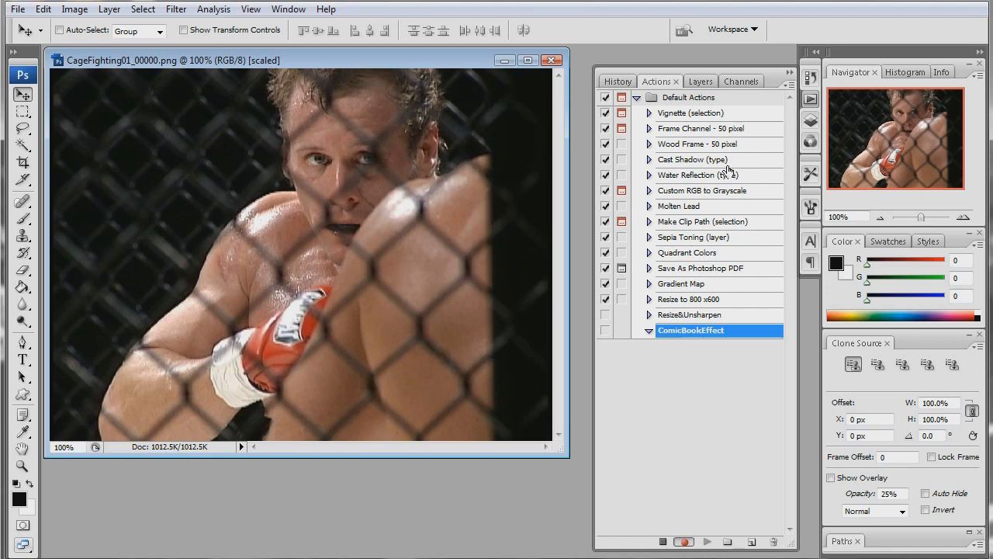
- Duplicate the Background layer of the fighter frame
{"action": "left_click", "coordinate": [702, 82]}
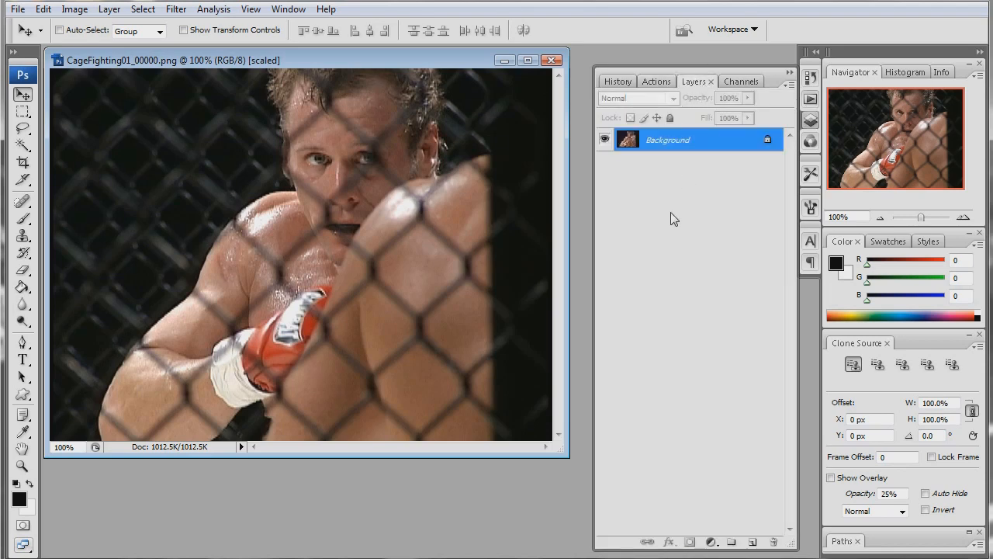
{"action": "left_click_drag", "start_coordinate": [667, 142], "coordinate": [752, 541]}
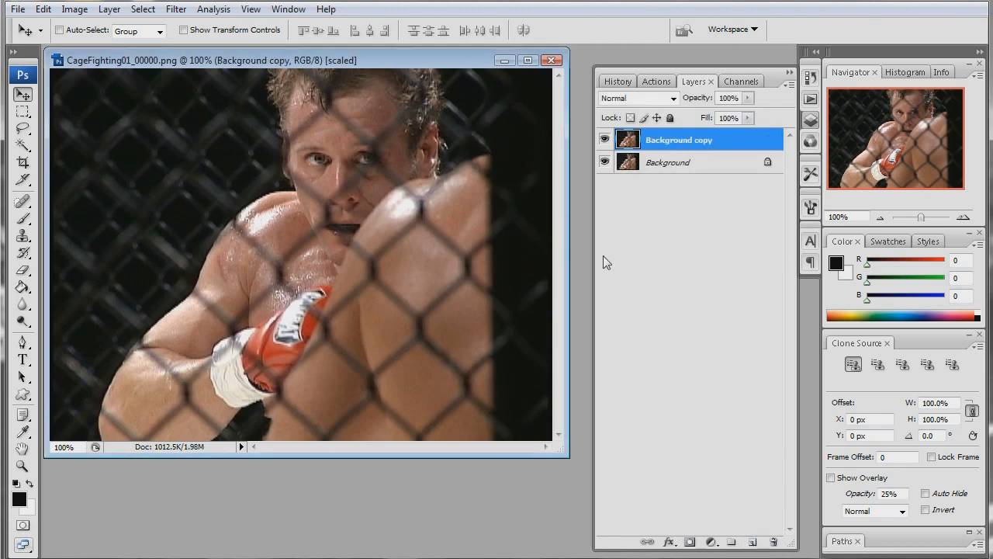
- Apply a Surface Blur with a 5-pixel radius and a threshold of 8 levels to the Background copy layer
{"action": "left_click", "coordinate": [176, 9]}
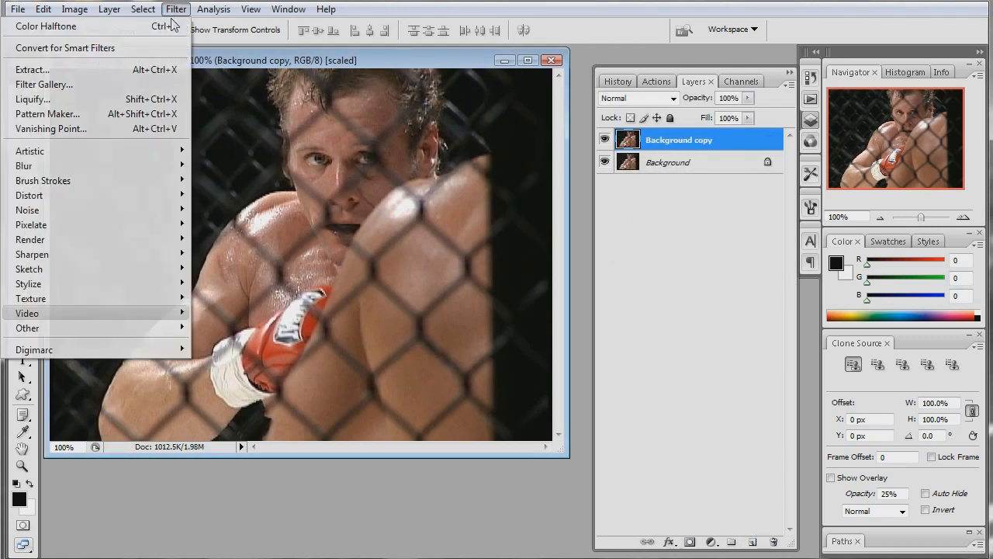
{"action": "mouse_move", "coordinate": [146, 170]}
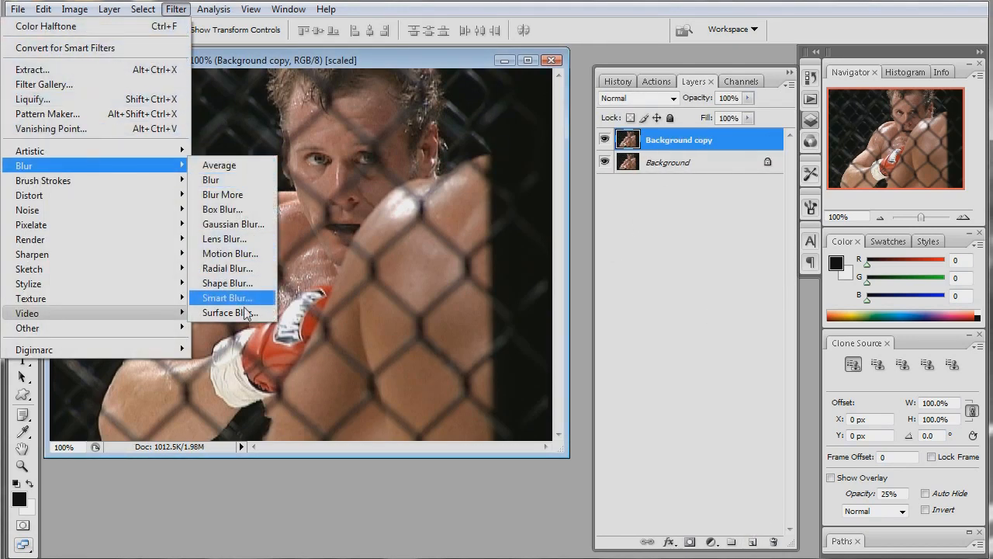
{"action": "left_click", "coordinate": [230, 312]}
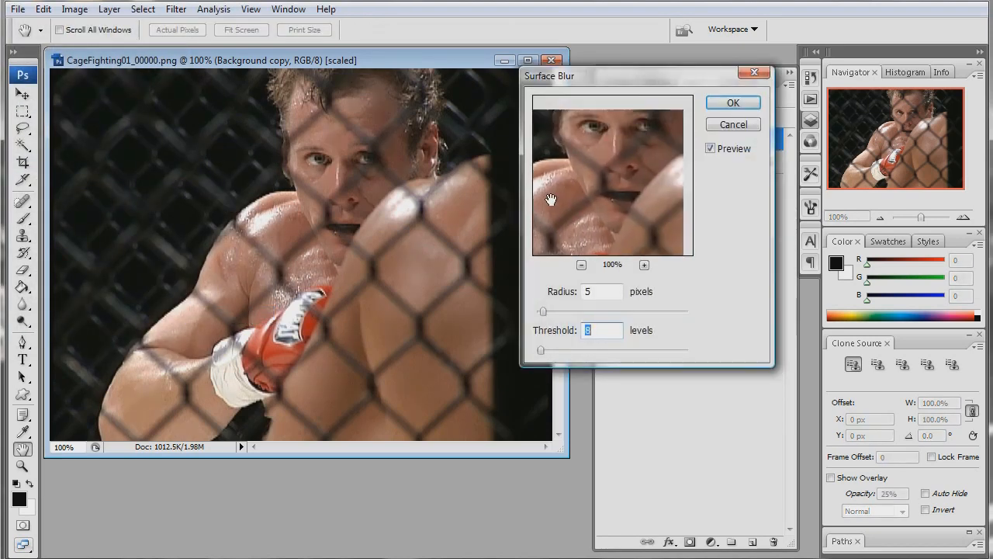
{"action": "left_click_drag", "start_coordinate": [618, 174], "coordinate": [614, 193]}
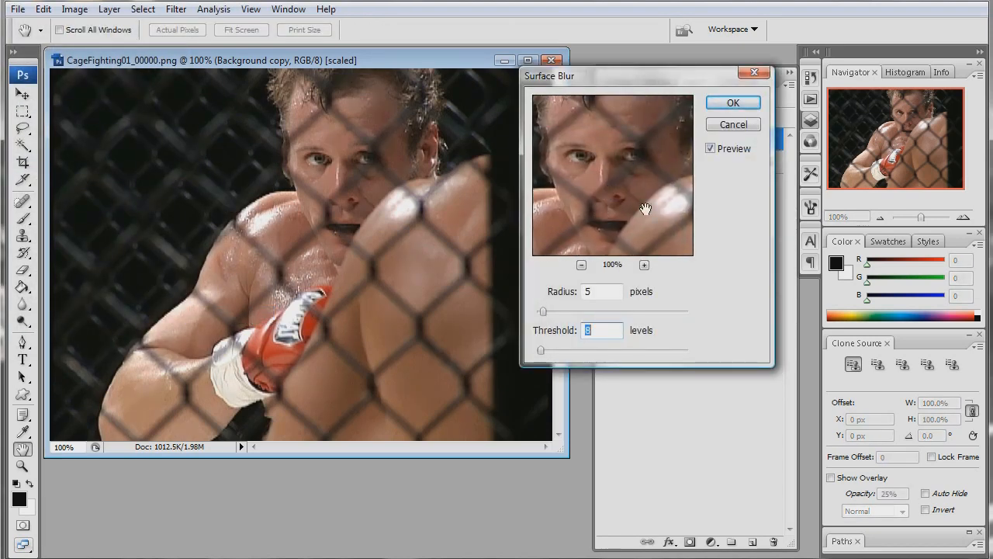
{"action": "left_click_drag", "start_coordinate": [598, 228], "coordinate": [630, 194]}
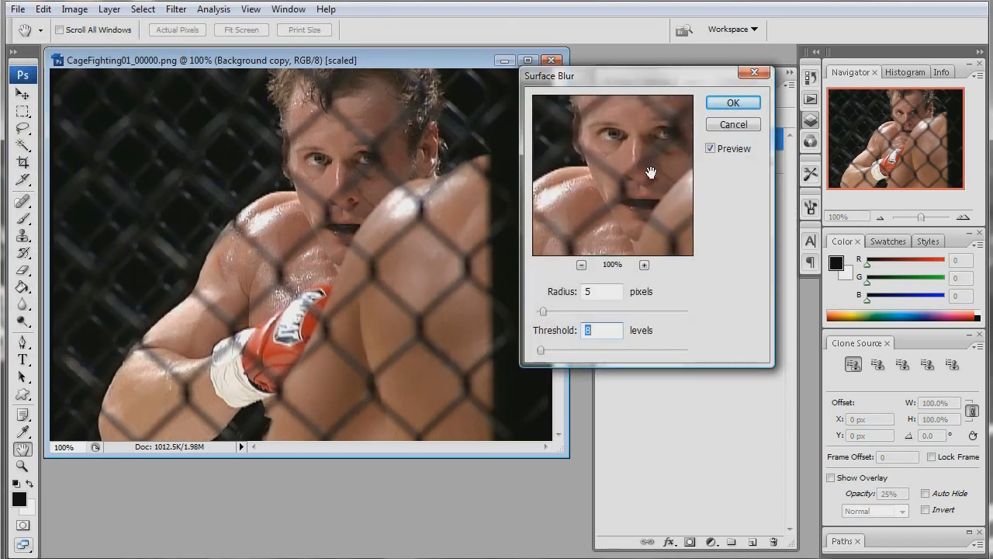
{"action": "left_click", "coordinate": [733, 103]}
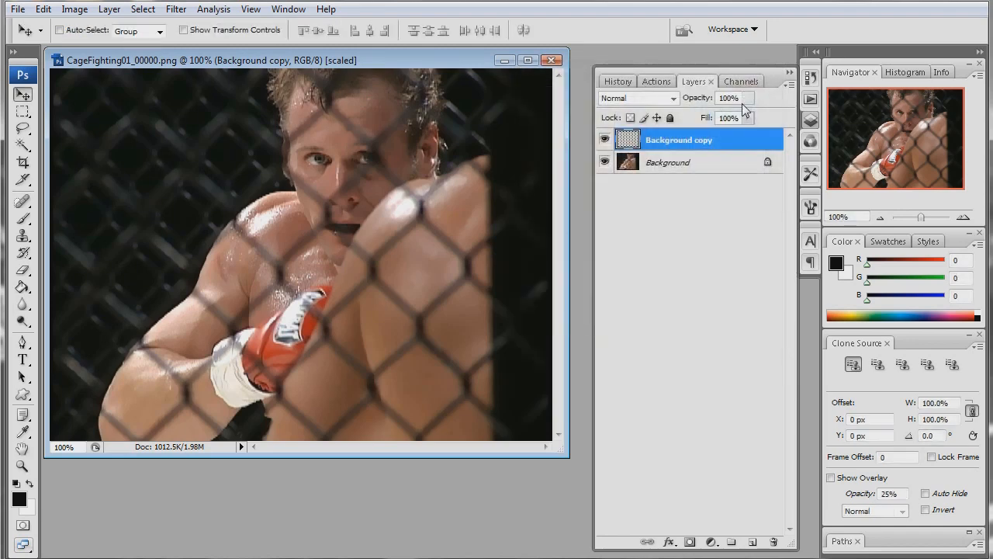
- Duplicate the blurred Background copy layer and desaturate the duplicate
{"action": "left_click_drag", "start_coordinate": [674, 146], "coordinate": [752, 540]}
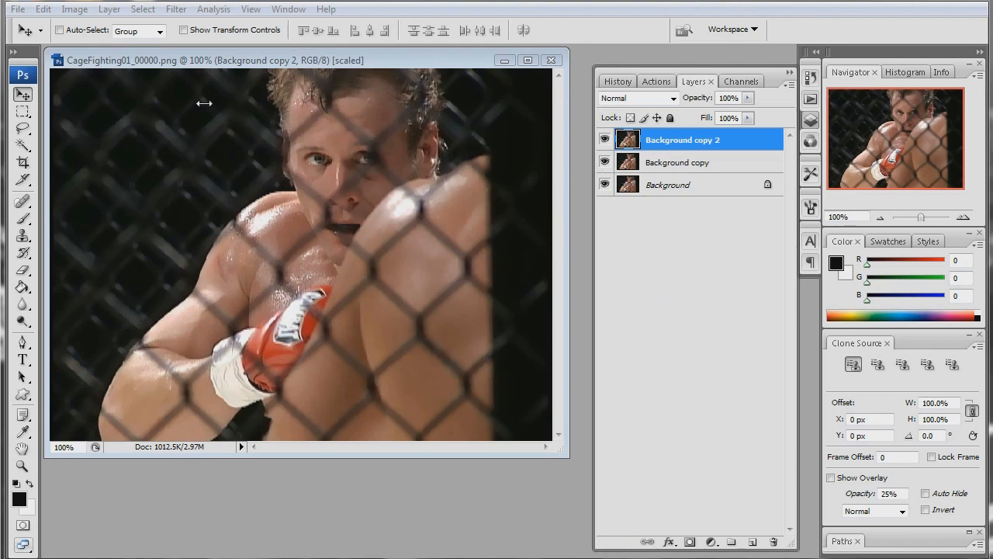
{"action": "left_click", "coordinate": [75, 10]}
{"action": "left_click", "coordinate": [75, 9]}
{"action": "left_click", "coordinate": [75, 10]}
{"action": "mouse_move", "coordinate": [78, 52]}
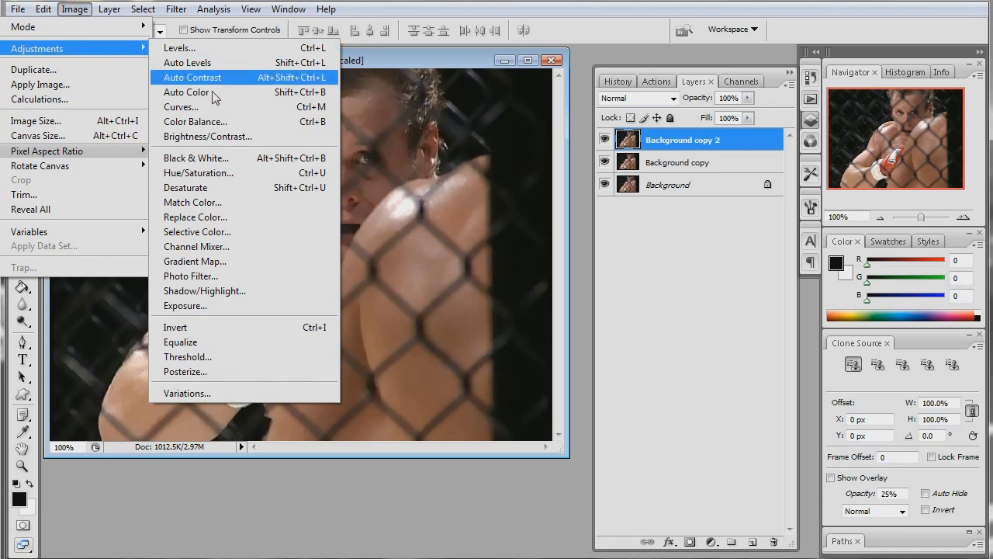
{"action": "left_click", "coordinate": [235, 187]}
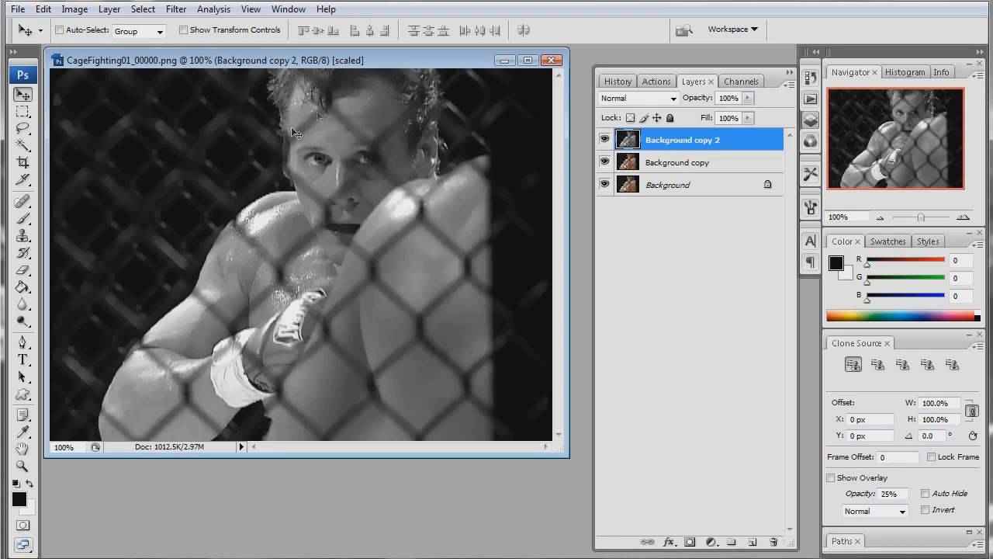
- Load the RGB channel's highlights as a selection on the desaturated layer and invert that selection
{"action": "left_click", "coordinate": [730, 83]}
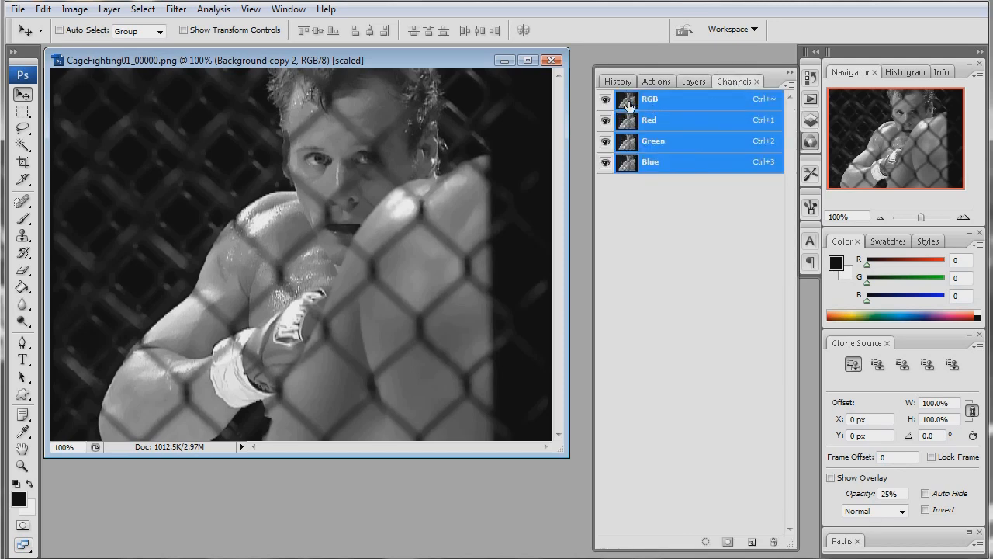
{"action": "left_click", "coordinate": [626, 104], "text": "ctrl"}
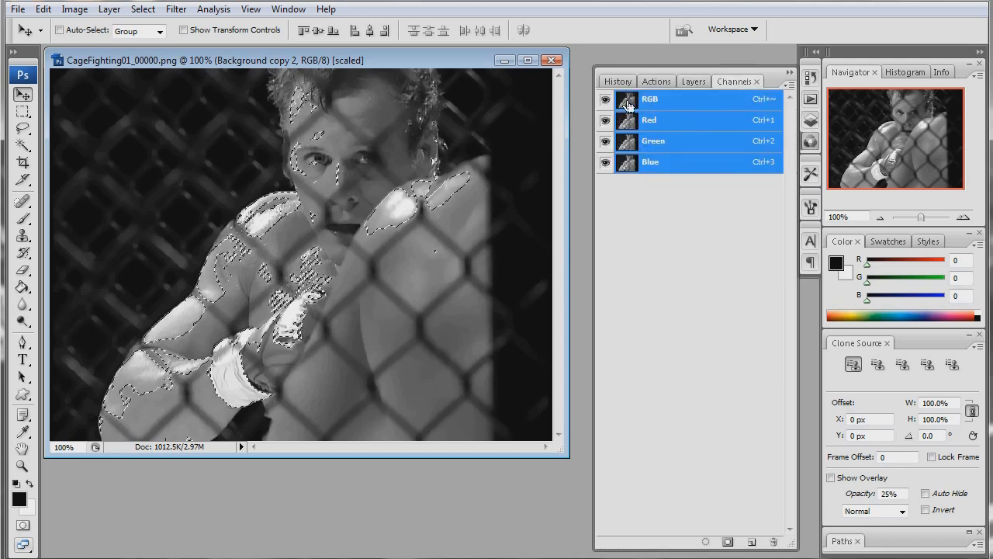
{"action": "left_click", "coordinate": [695, 82]}
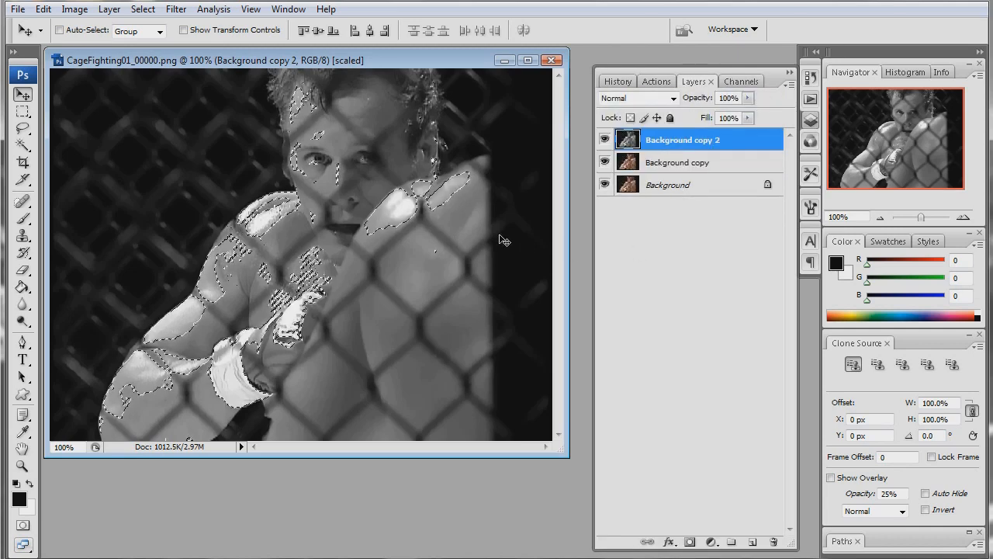
{"action": "left_click", "coordinate": [143, 9]}
{"action": "left_click", "coordinate": [116, 71]}
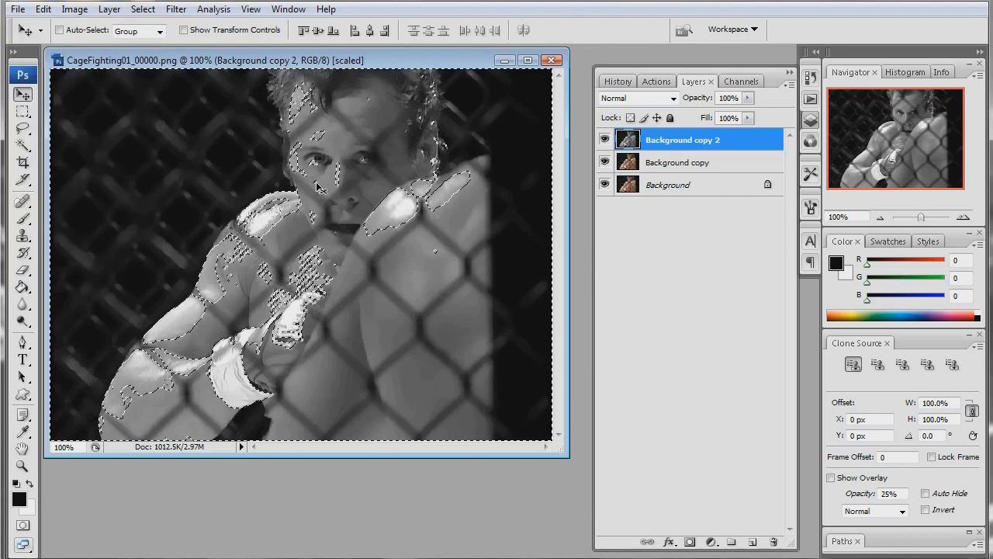
- Add a new layer above the desaturated copy, fill the selection with Black at 100% opacity in Normal mode, and deselect
{"action": "left_click", "coordinate": [752, 542]}
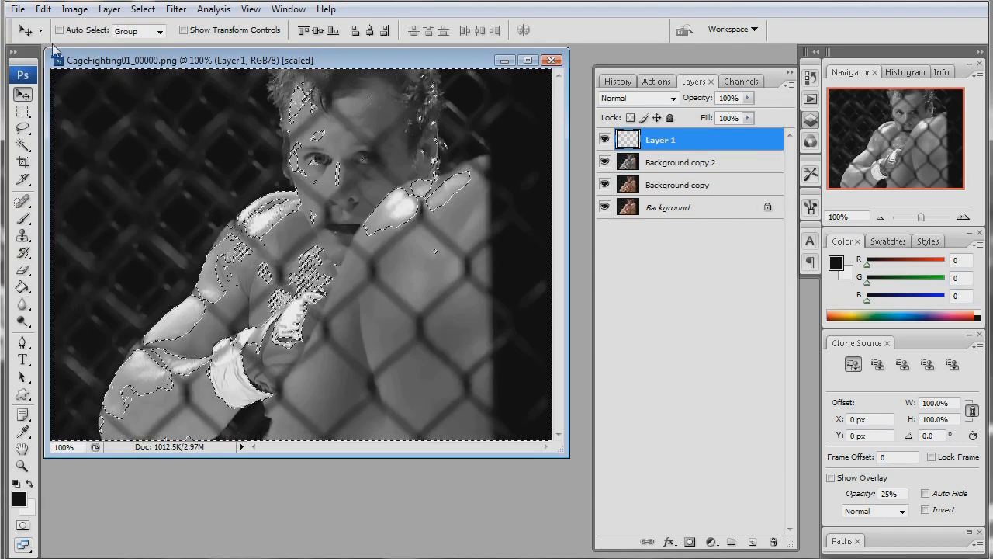
{"action": "left_click", "coordinate": [43, 9]}
{"action": "left_click", "coordinate": [31, 230]}
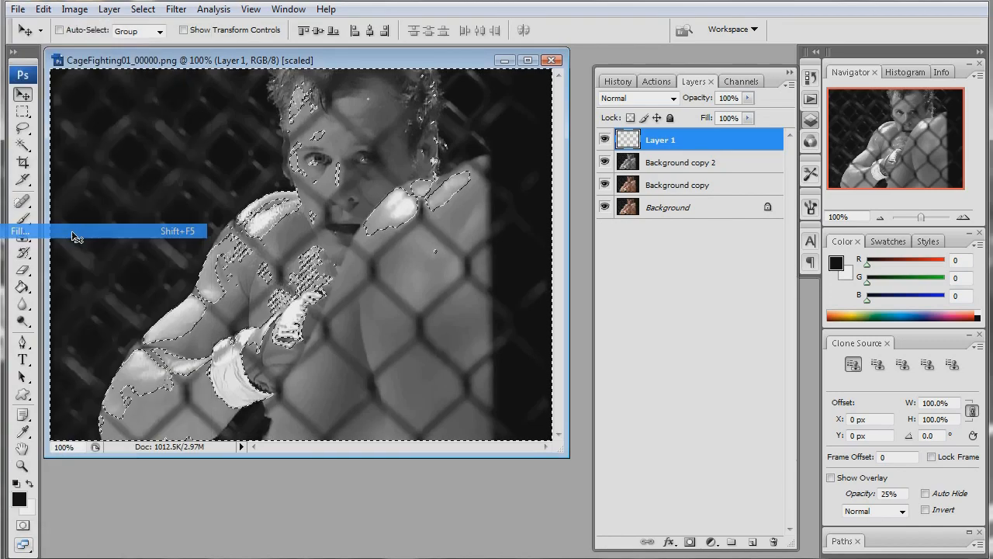
{"action": "left_click", "coordinate": [605, 156]}
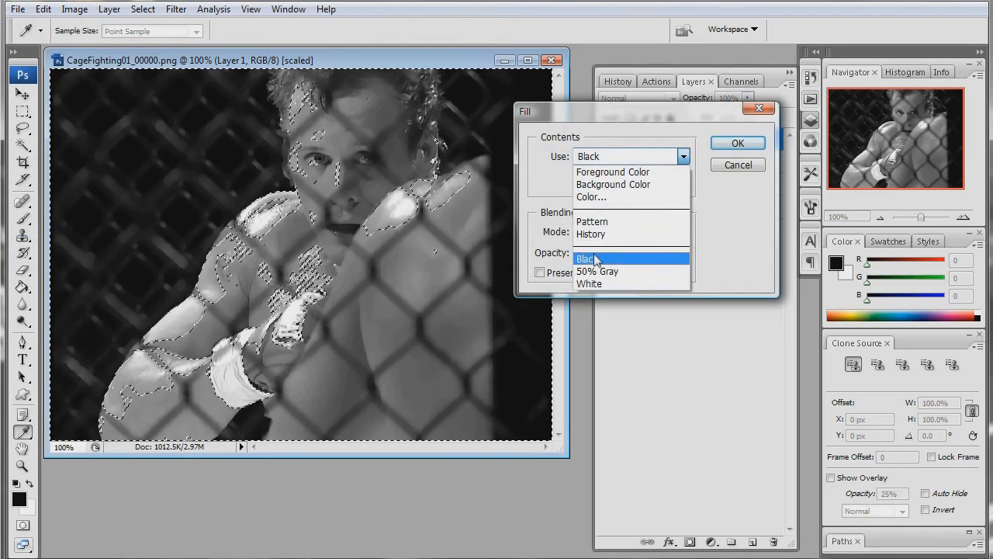
{"action": "left_click", "coordinate": [594, 258]}
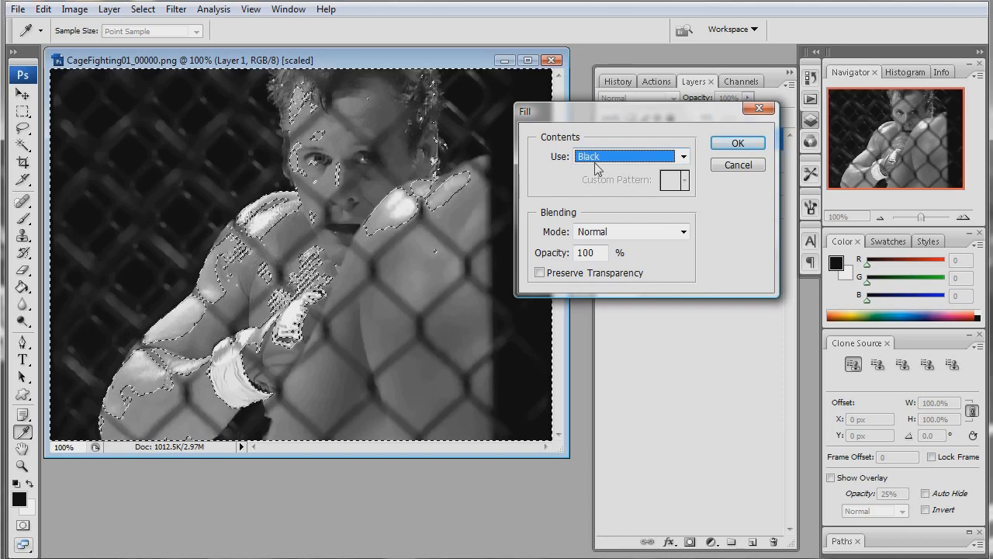
{"action": "left_click", "coordinate": [738, 143]}
{"action": "key", "text": "v"}
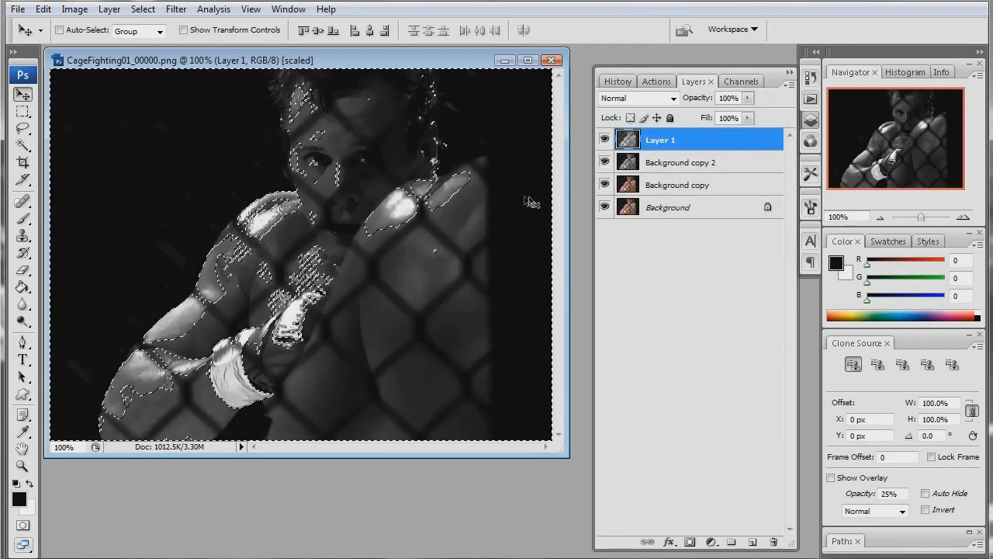
{"action": "key", "text": "ctrl+d"}
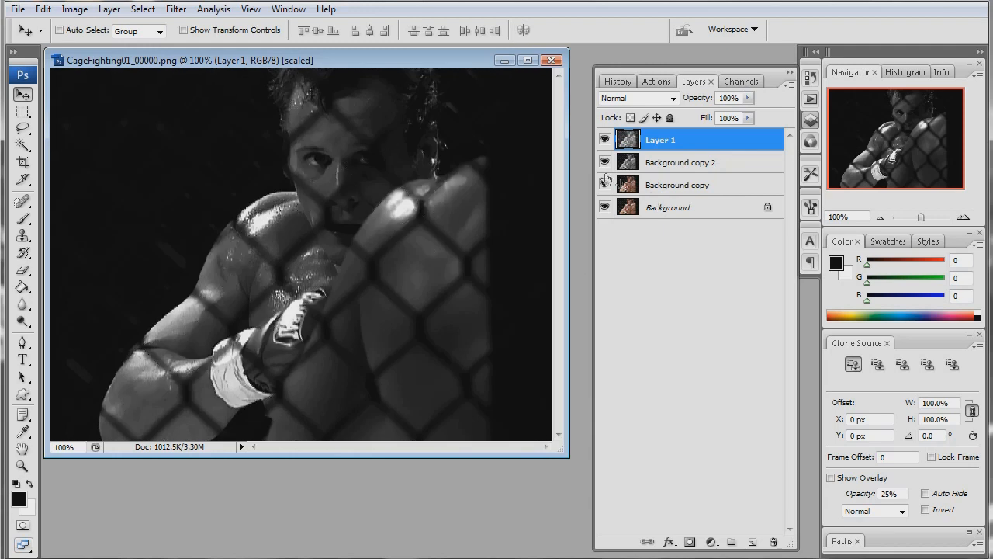
- Isolate Layer 1 to inspect its shadow fill, and hide Layer 1 and Background copy 2 while showing Background copy and Background
{"action": "left_click_drag", "start_coordinate": [604, 163], "coordinate": [606, 211]}
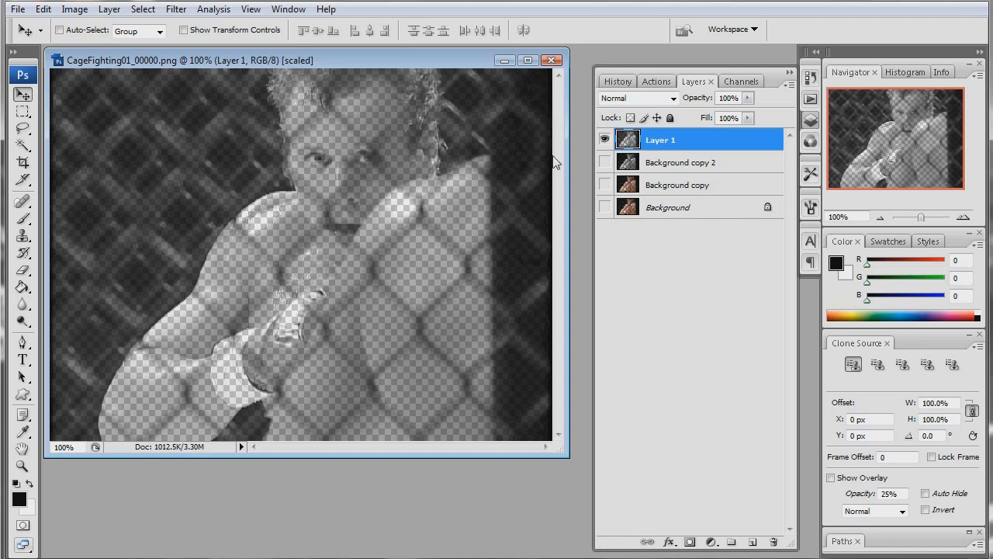
{"action": "left_click", "coordinate": [604, 140]}
{"action": "left_click", "coordinate": [604, 185]}
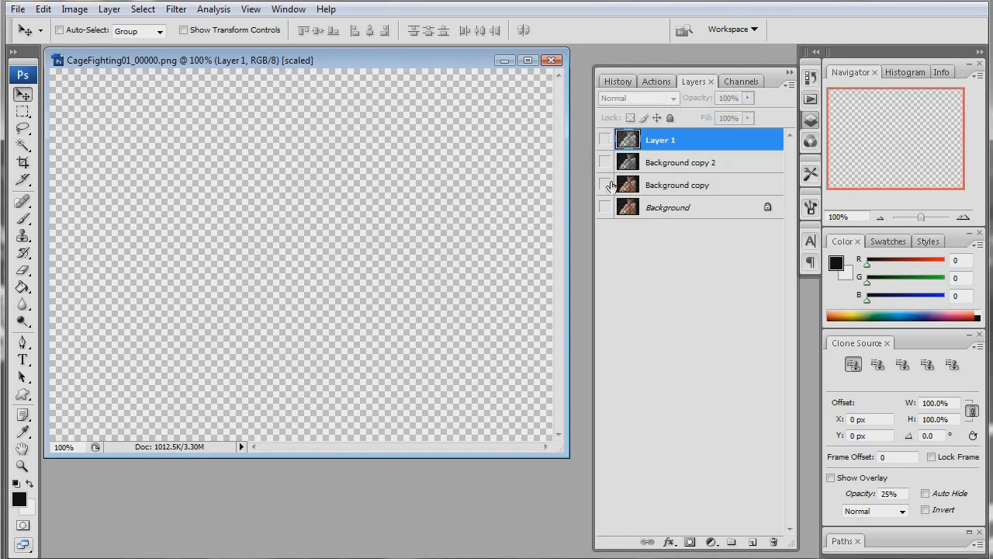
{"action": "left_click", "coordinate": [604, 207]}
- Apply the Cutout filter to the Background copy layer with 8 levels, Edge Simplicity 4 and Edge Fidelity 3
{"action": "left_click", "coordinate": [673, 189]}
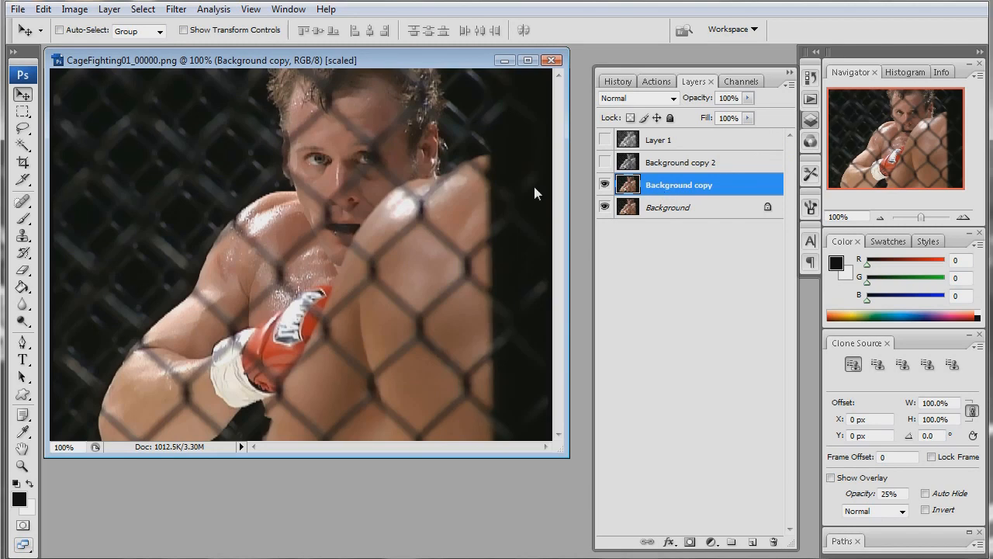
{"action": "left_click", "coordinate": [183, 11]}
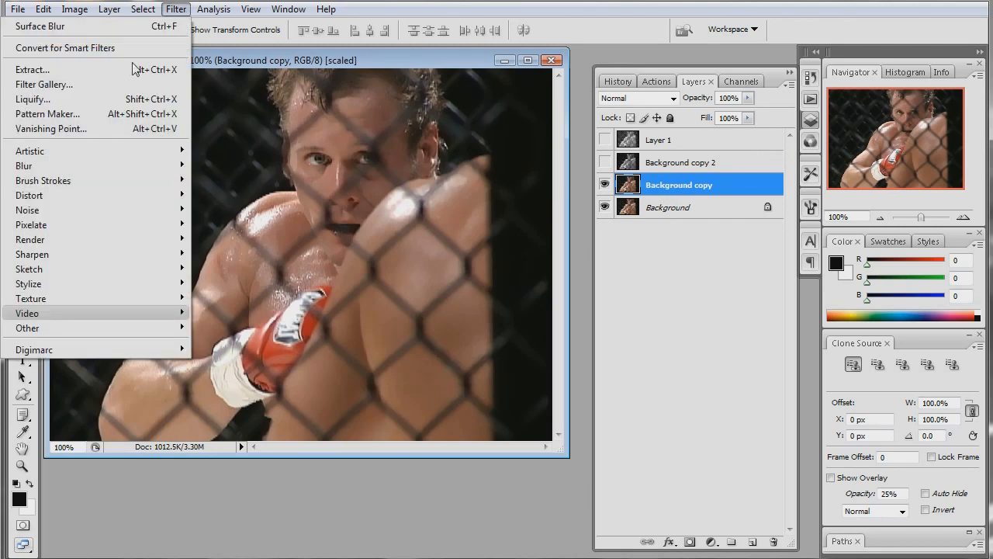
{"action": "mouse_move", "coordinate": [152, 152]}
{"action": "left_click", "coordinate": [223, 166]}
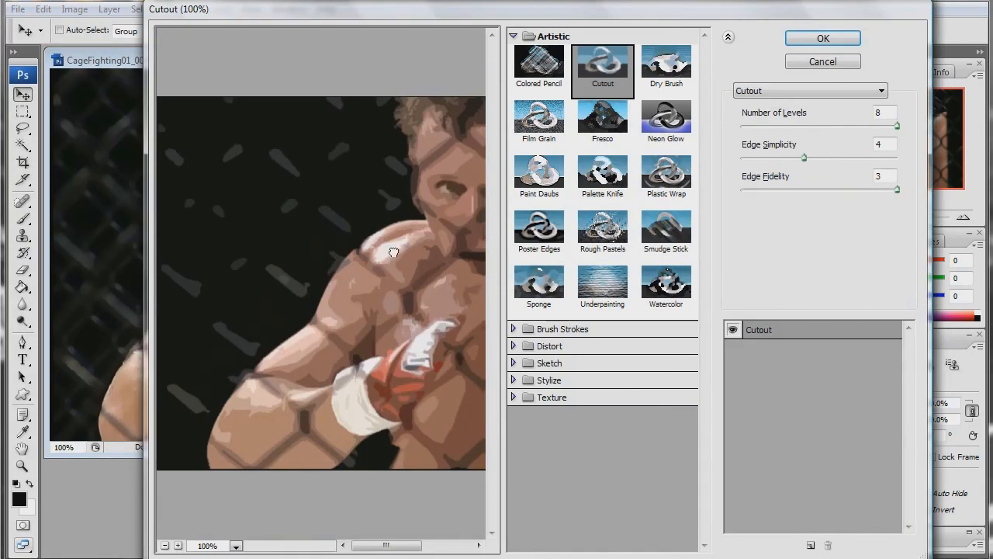
{"action": "left_click_drag", "start_coordinate": [394, 252], "coordinate": [360, 255]}
{"action": "left_click_drag", "start_coordinate": [414, 225], "coordinate": [381, 230]}
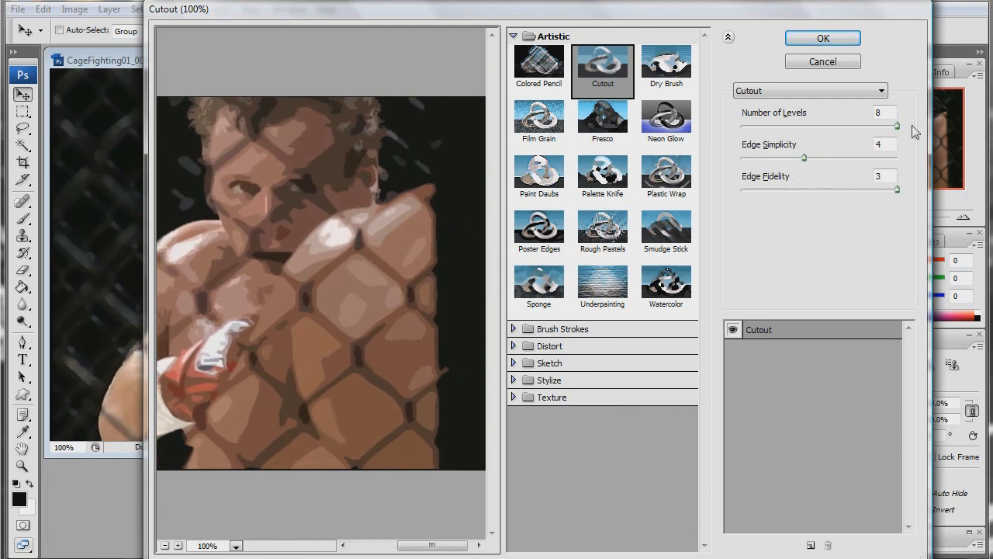
{"action": "mouse_move", "coordinate": [898, 190]}
{"action": "left_mouse_down"}
{"action": "mouse_move", "coordinate": [774, 191]}
{"action": "mouse_move", "coordinate": [910, 188]}
{"action": "left_mouse_up"}
{"action": "mouse_move", "coordinate": [804, 158]}
{"action": "left_mouse_down"}
{"action": "mouse_move", "coordinate": [775, 159]}
{"action": "mouse_move", "coordinate": [803, 159]}
{"action": "left_mouse_up"}
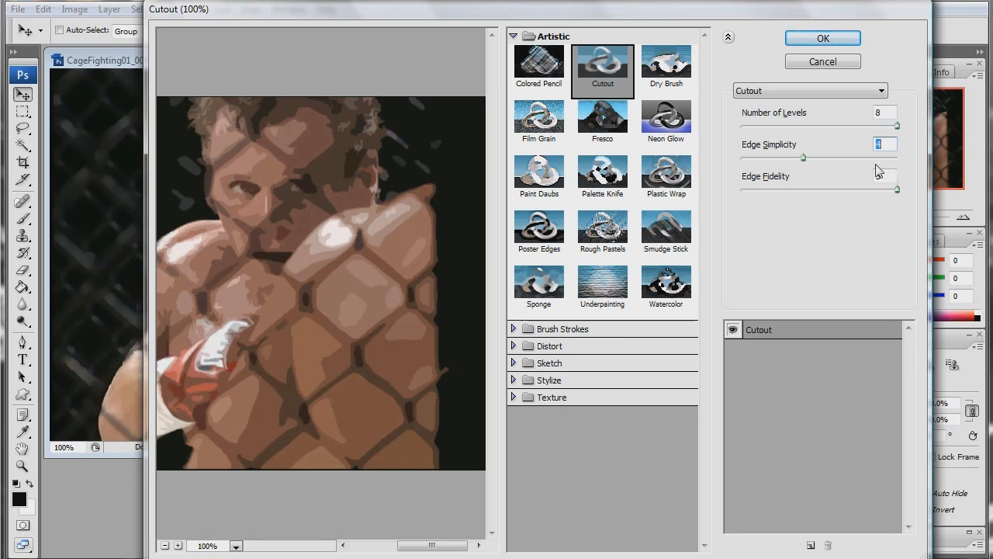
{"action": "left_click", "coordinate": [821, 39]}
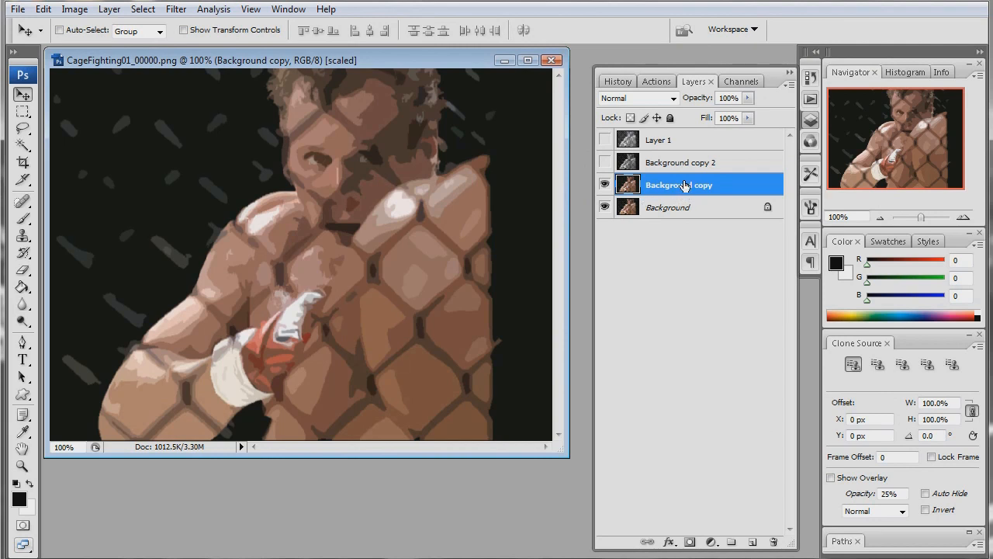
- Duplicate the cutout Background copy layer and set the duplicate's blend mode to Overlay
{"action": "left_click_drag", "start_coordinate": [684, 187], "coordinate": [753, 540]}
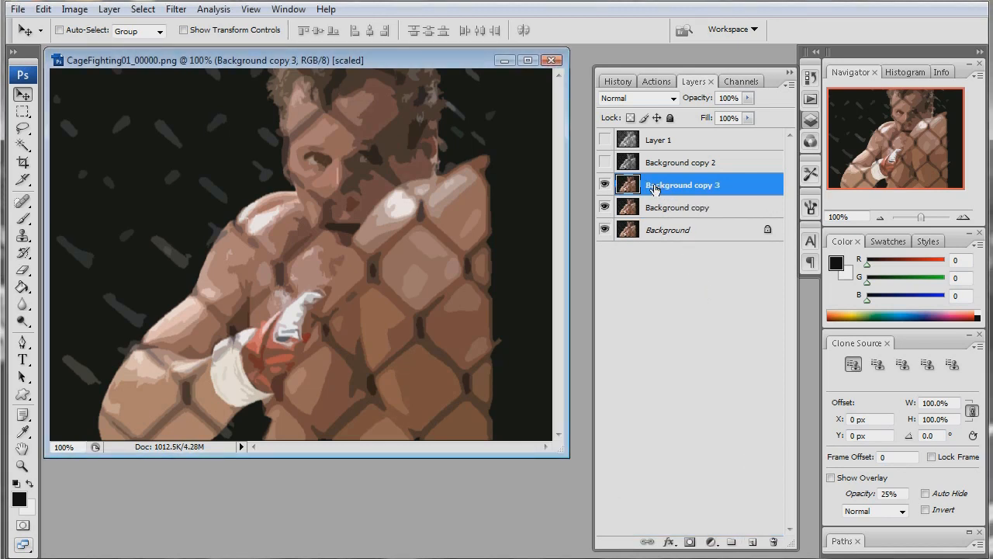
{"action": "left_click", "coordinate": [673, 98]}
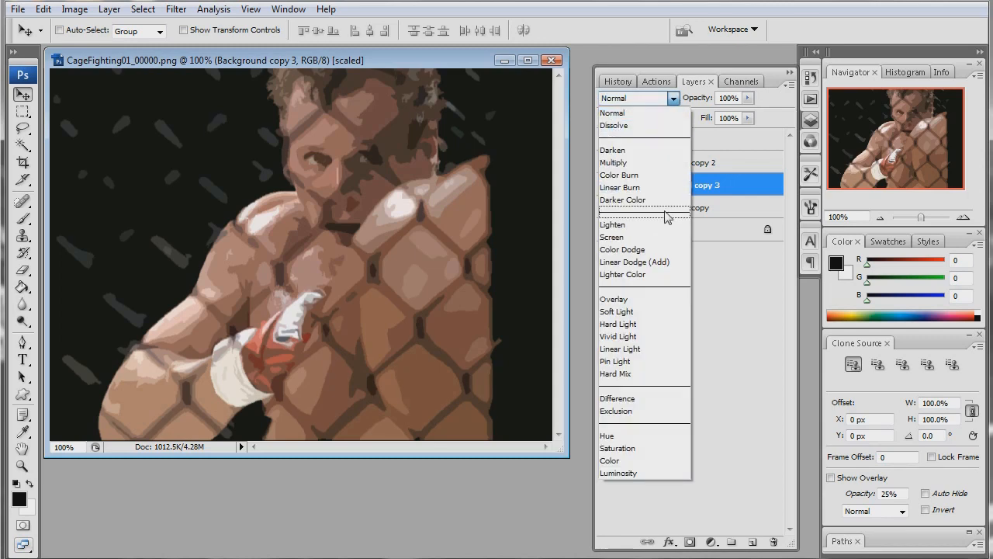
{"action": "left_click", "coordinate": [653, 299]}
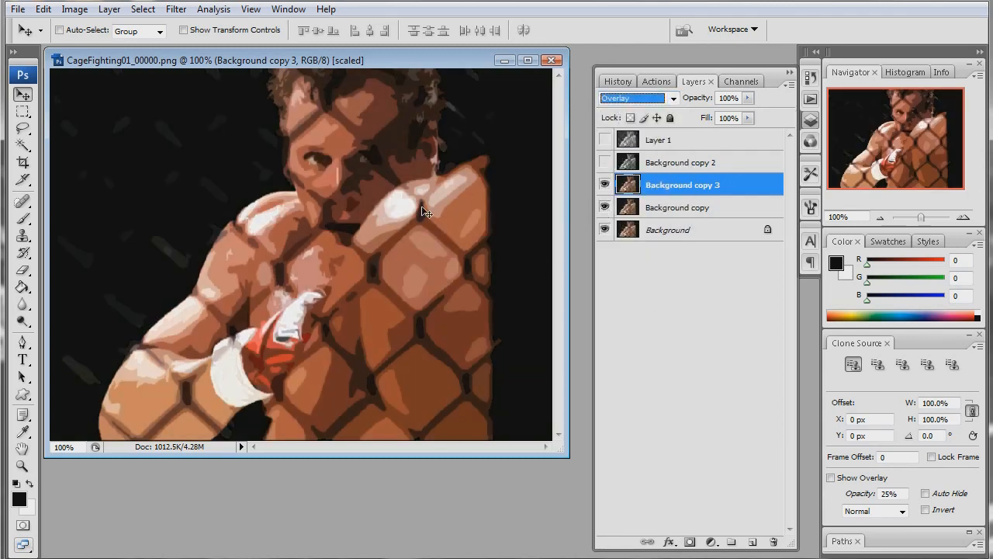
- Apply Levels to the Background copy layer with midtone input 0.94 and white input 201, comparing the preview
{"action": "left_click", "coordinate": [662, 208]}
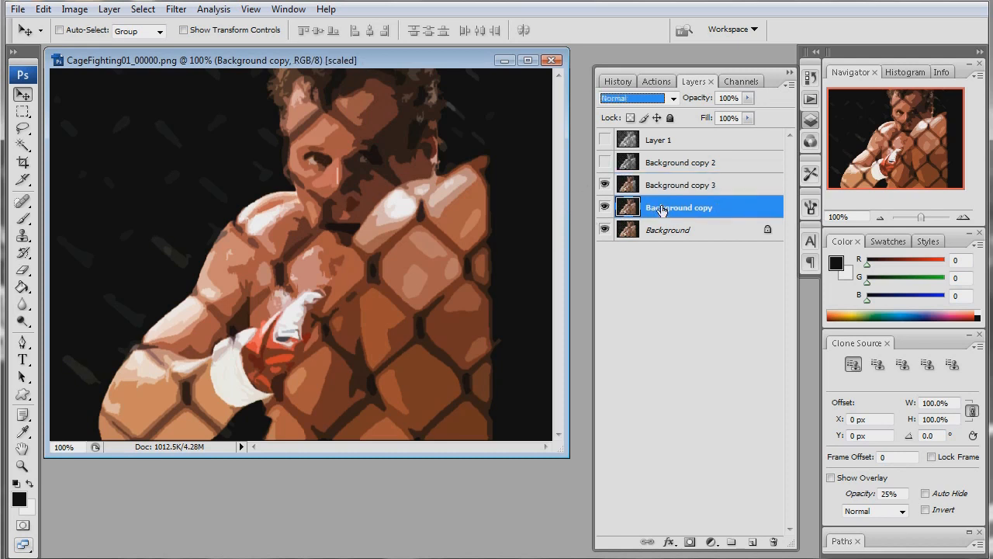
{"action": "key", "text": "ctrl+l"}
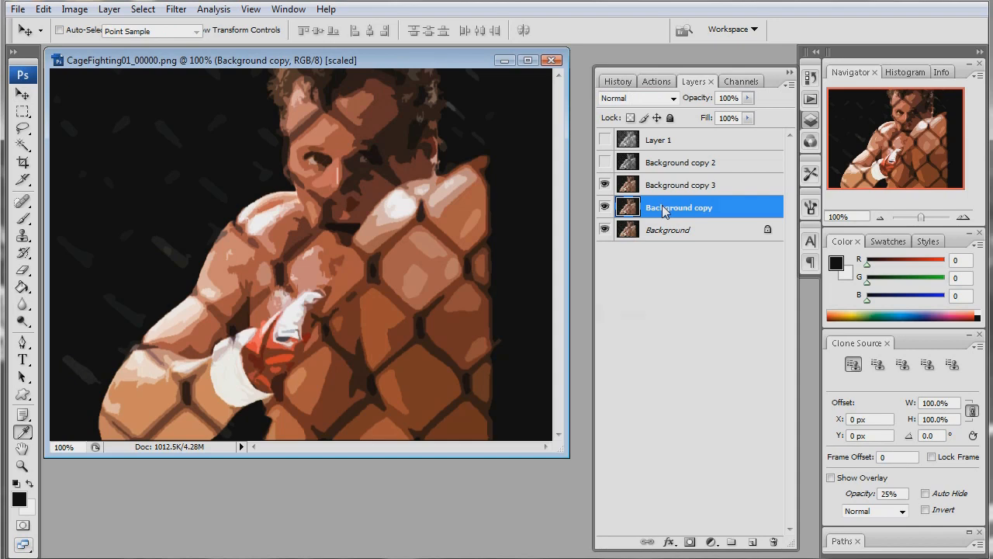
{"action": "left_click_drag", "start_coordinate": [694, 325], "coordinate": [652, 325]}
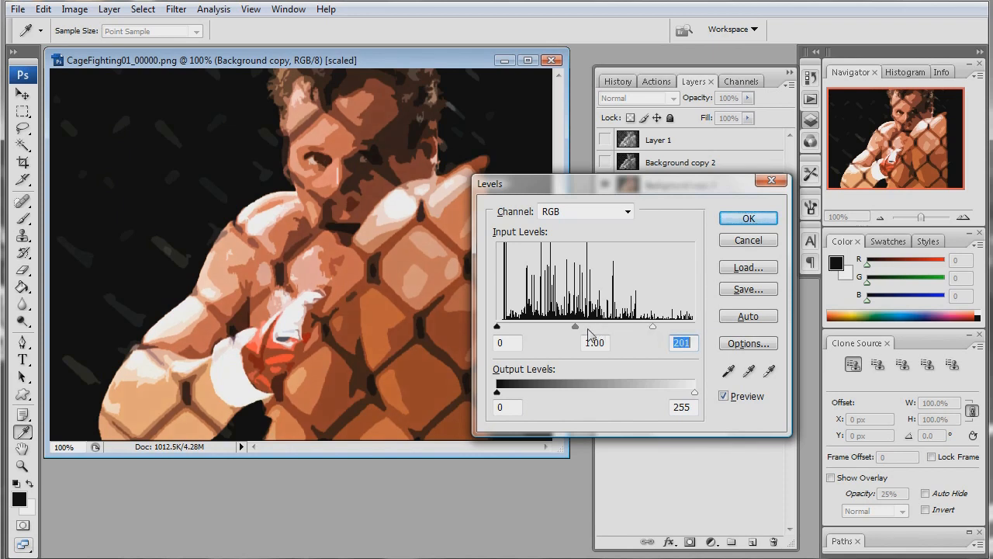
{"action": "left_click_drag", "start_coordinate": [576, 325], "coordinate": [579, 330]}
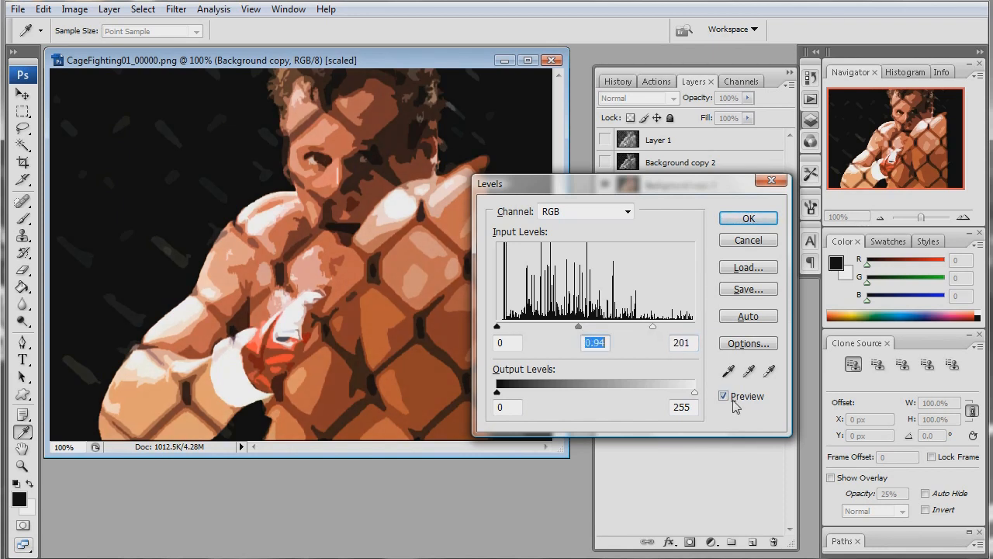
{"action": "left_click", "coordinate": [725, 397]}
{"action": "left_click", "coordinate": [724, 397]}
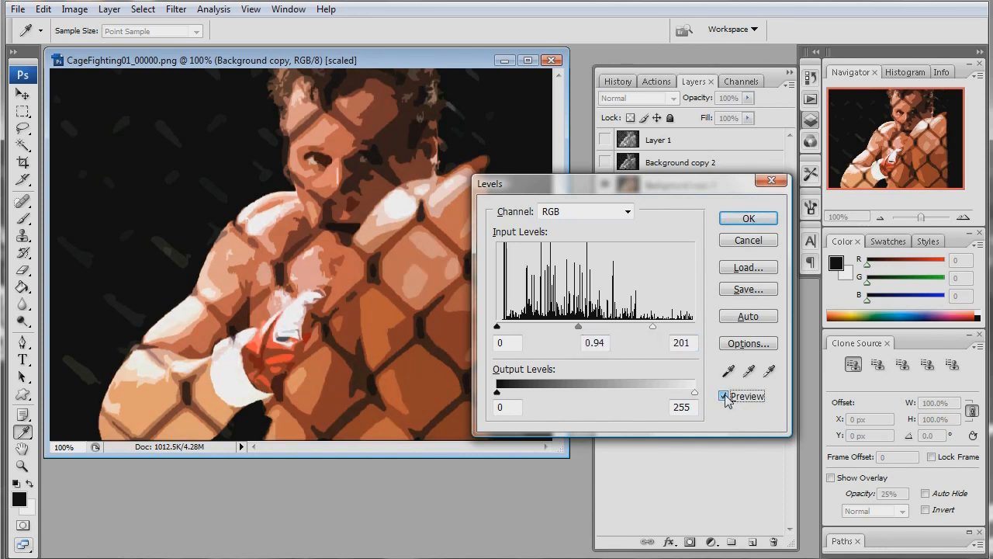
{"action": "left_click", "coordinate": [749, 219]}
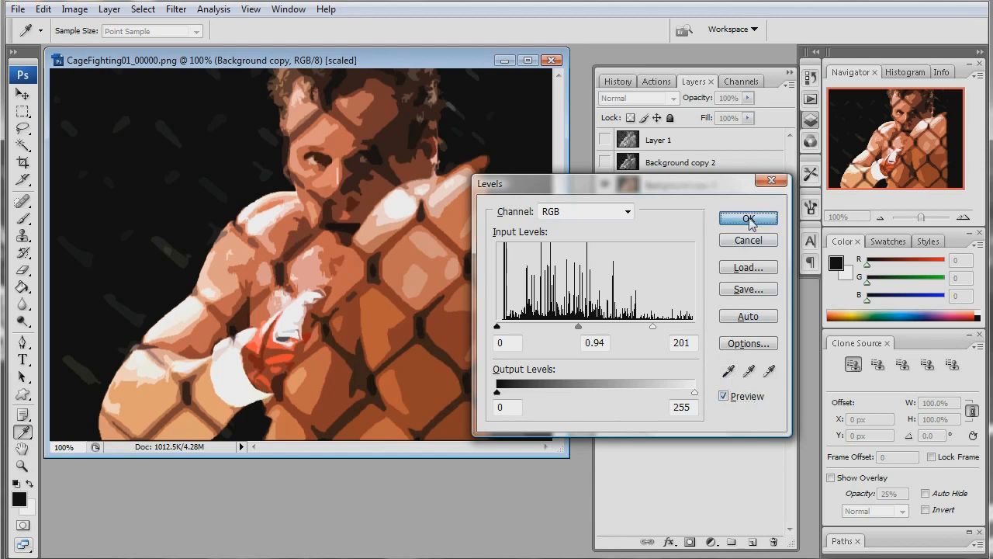
{"action": "key", "text": "v"}
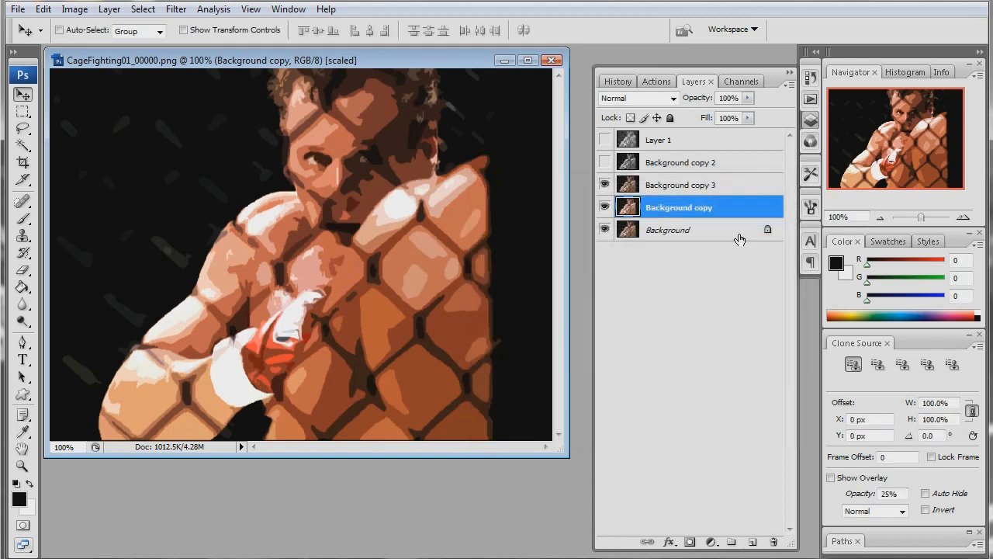
- Show the Background copy 2 layer and apply Poster Edges with Edge Thickness 2, Edge Intensity 2 and Posterization 6
{"action": "left_click", "coordinate": [665, 165]}
{"action": "left_click", "coordinate": [604, 162]}
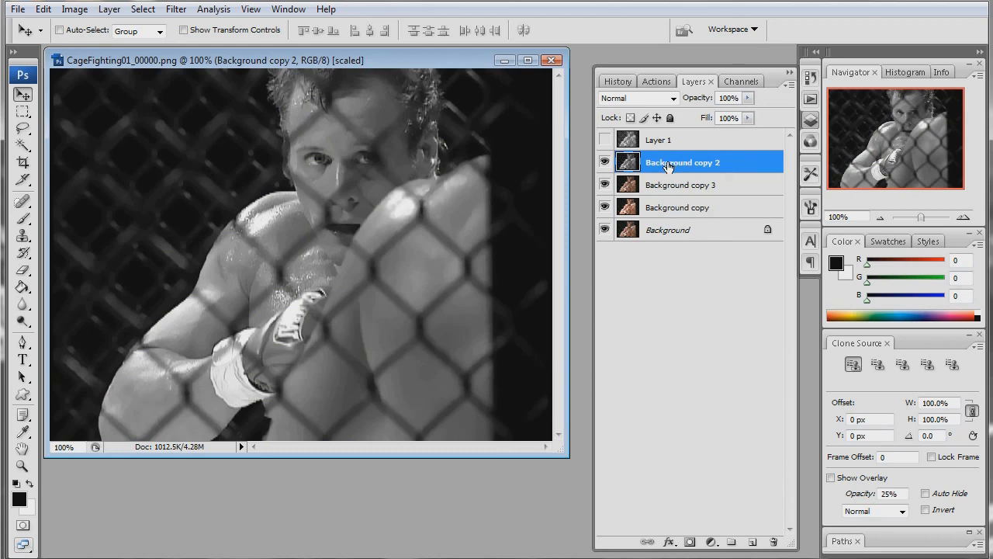
{"action": "left_click", "coordinate": [176, 9]}
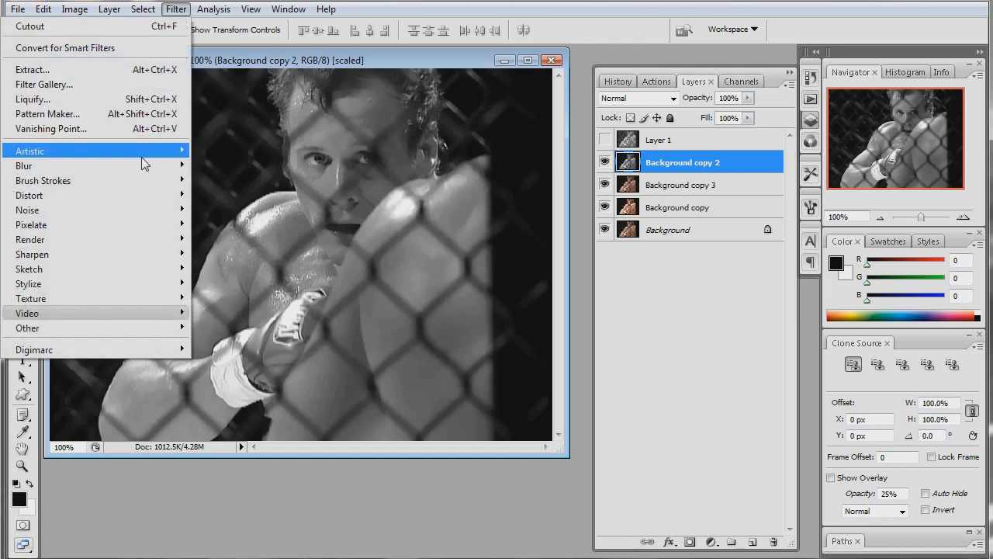
{"action": "left_click", "coordinate": [241, 285]}
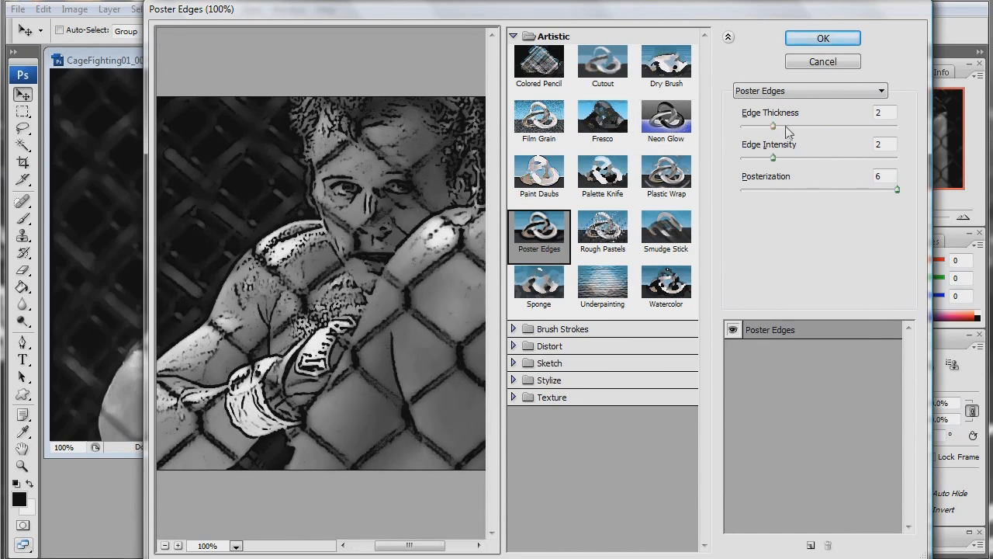
{"action": "mouse_move", "coordinate": [774, 126]}
{"action": "left_mouse_down"}
{"action": "mouse_move", "coordinate": [800, 127]}
{"action": "mouse_move", "coordinate": [787, 128]}
{"action": "left_mouse_up"}
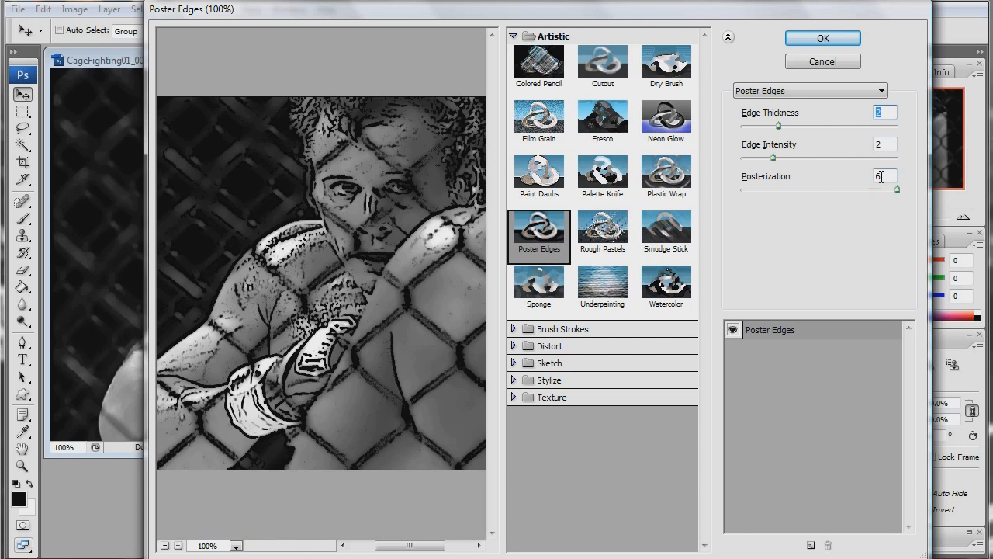
{"action": "left_click_drag", "start_coordinate": [889, 189], "coordinate": [937, 197]}
{"action": "left_click", "coordinate": [791, 39]}
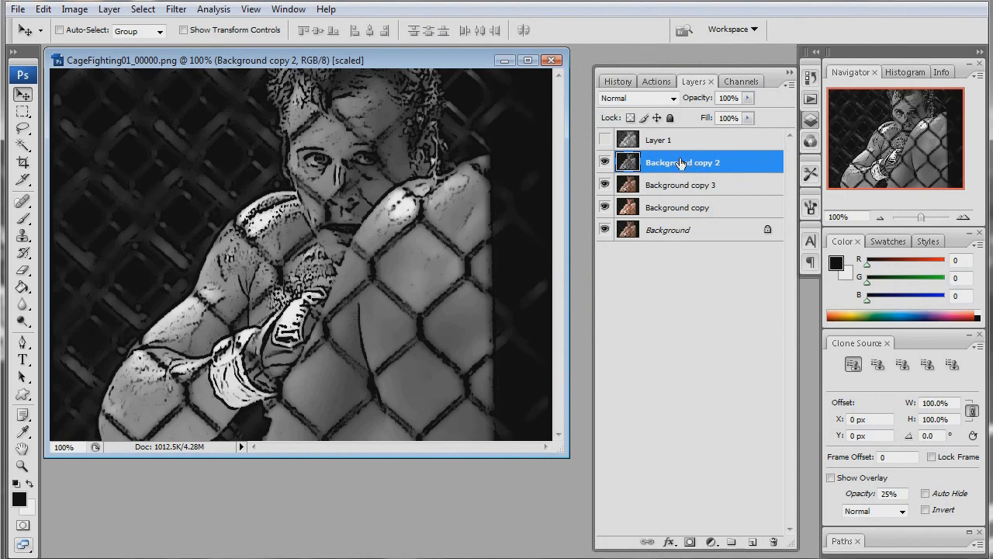
- Set the Background copy 2 layer's blend mode to Soft Light and toggle its visibility to compare the effect
{"action": "left_click", "coordinate": [673, 98]}
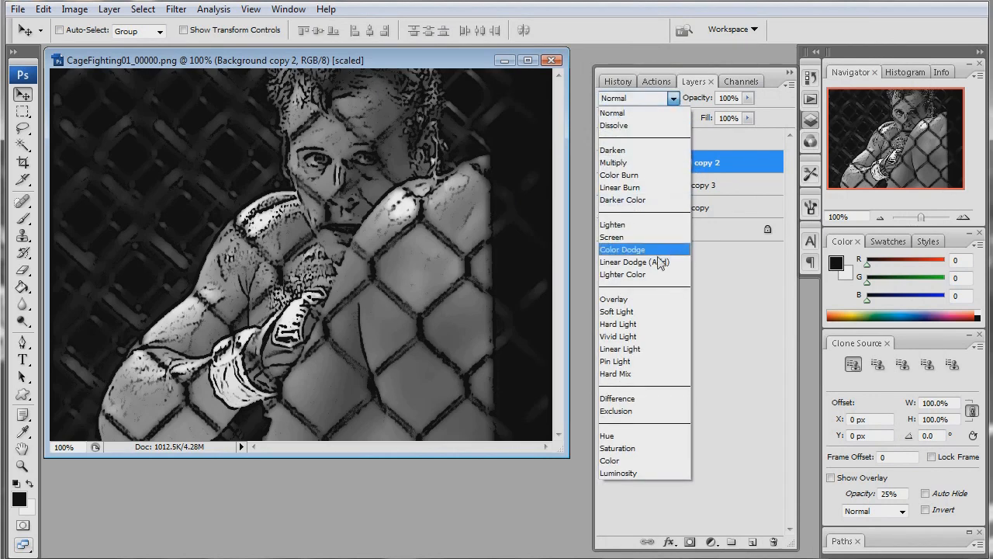
{"action": "left_click", "coordinate": [649, 310]}
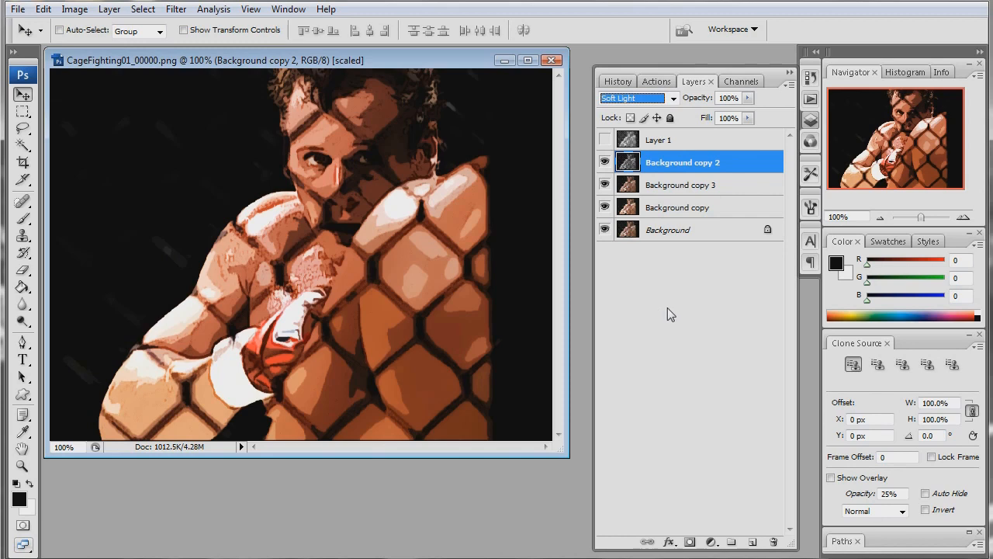
{"action": "left_click", "coordinate": [605, 162]}
{"action": "left_click", "coordinate": [605, 162]}
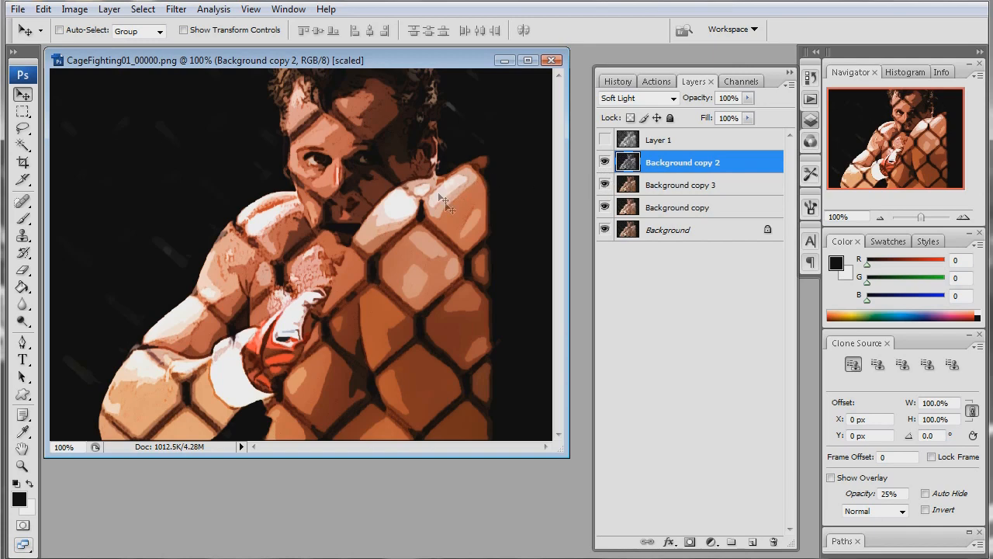
{"action": "left_click", "coordinate": [606, 162]}
{"action": "left_click", "coordinate": [605, 162]}
- Apply Levels to the Background copy 3 layer with midtone input 0.91 and white input 203, comparing the preview
{"action": "left_click", "coordinate": [674, 188]}
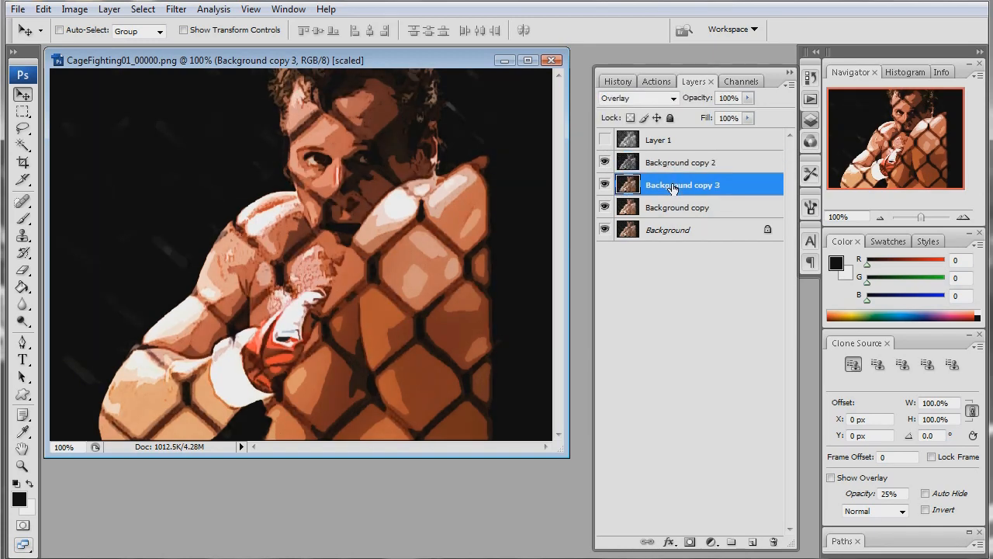
{"action": "key", "text": "ctrl+l"}
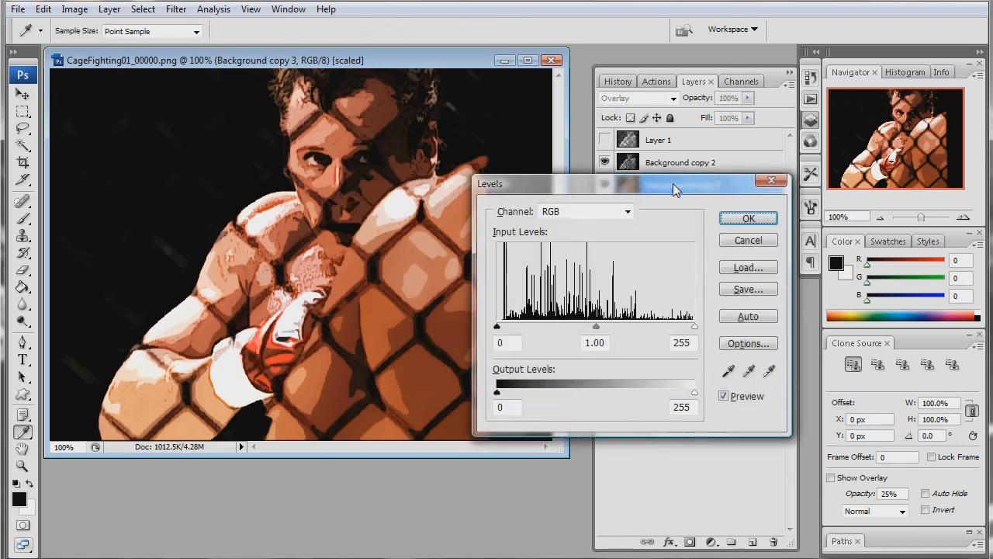
{"action": "left_click_drag", "start_coordinate": [694, 327], "coordinate": [654, 326]}
{"action": "left_click_drag", "start_coordinate": [575, 327], "coordinate": [577, 327]}
{"action": "left_click", "coordinate": [723, 396]}
{"action": "left_click", "coordinate": [723, 396]}
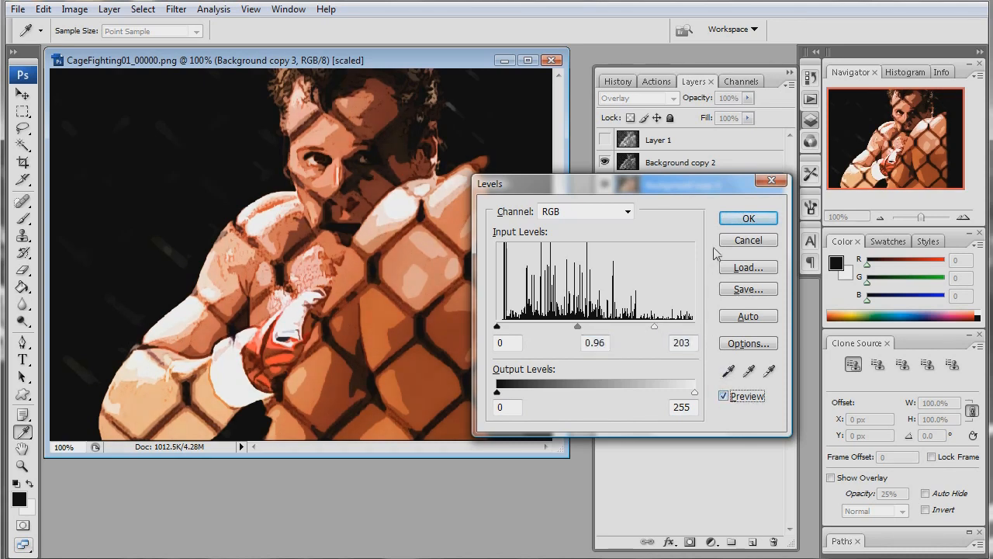
{"action": "left_click_drag", "start_coordinate": [577, 327], "coordinate": [580, 327]}
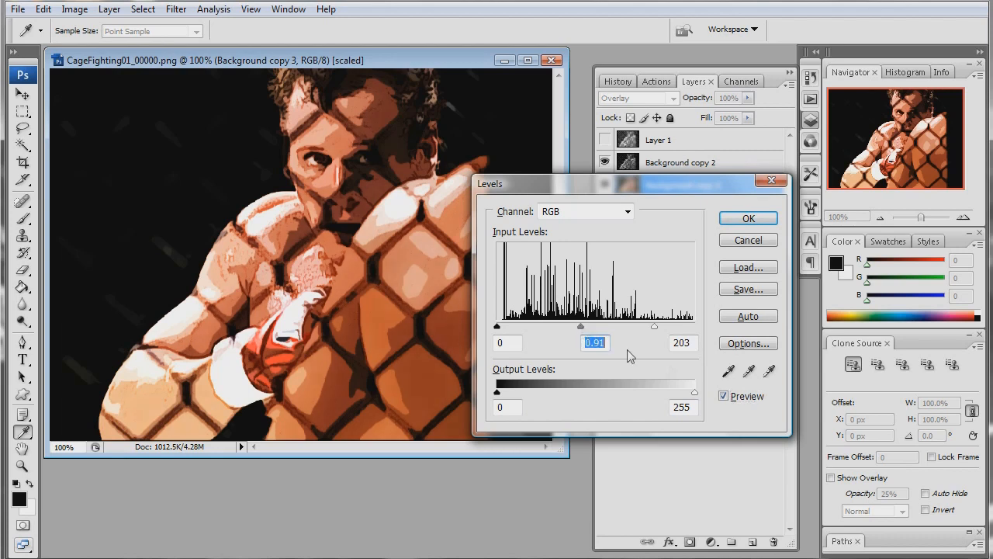
{"action": "left_click", "coordinate": [723, 397]}
{"action": "left_click", "coordinate": [722, 396]}
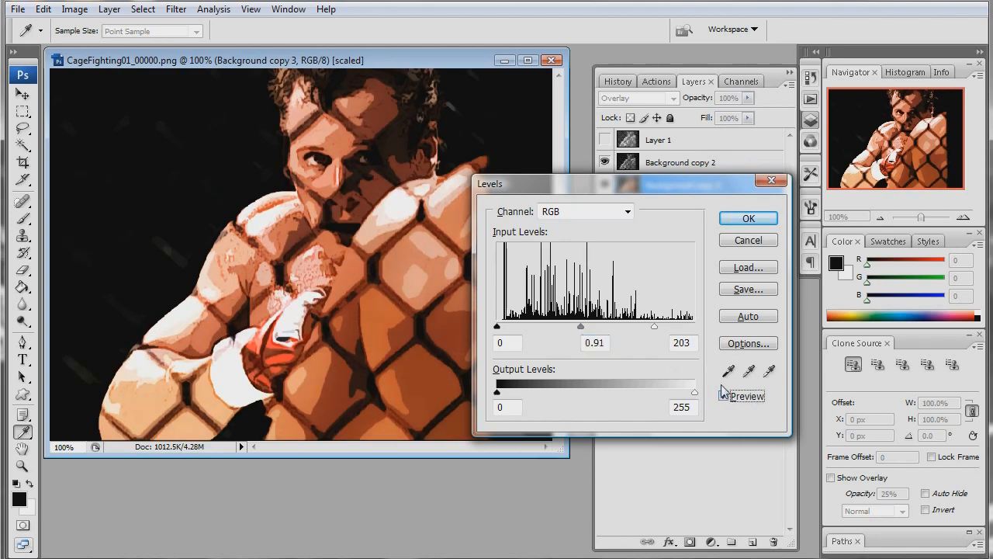
{"action": "left_click", "coordinate": [748, 219]}
{"action": "key", "text": "v"}
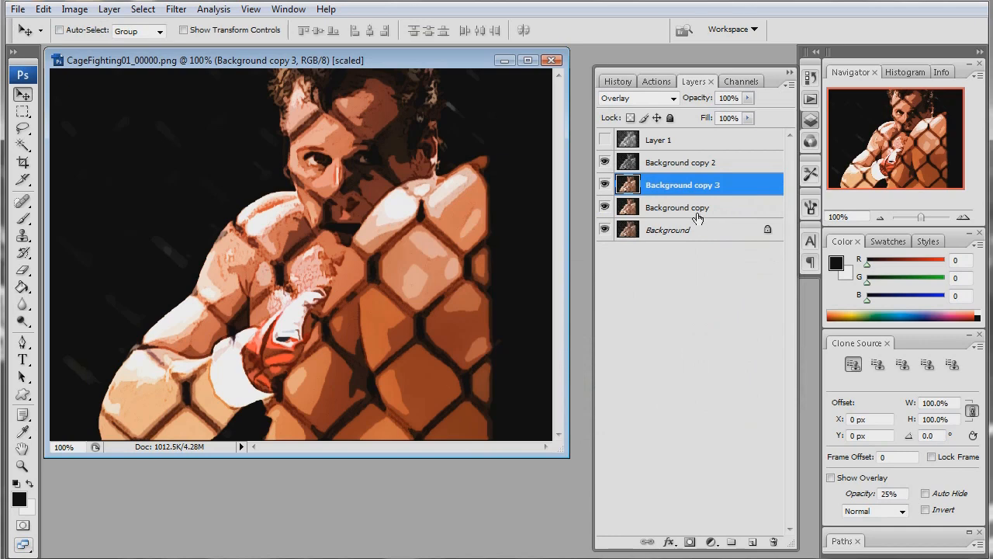
- Show Layer 1, load its pixels as a selection and add a layer mask from that selection
{"action": "left_click", "coordinate": [657, 141]}
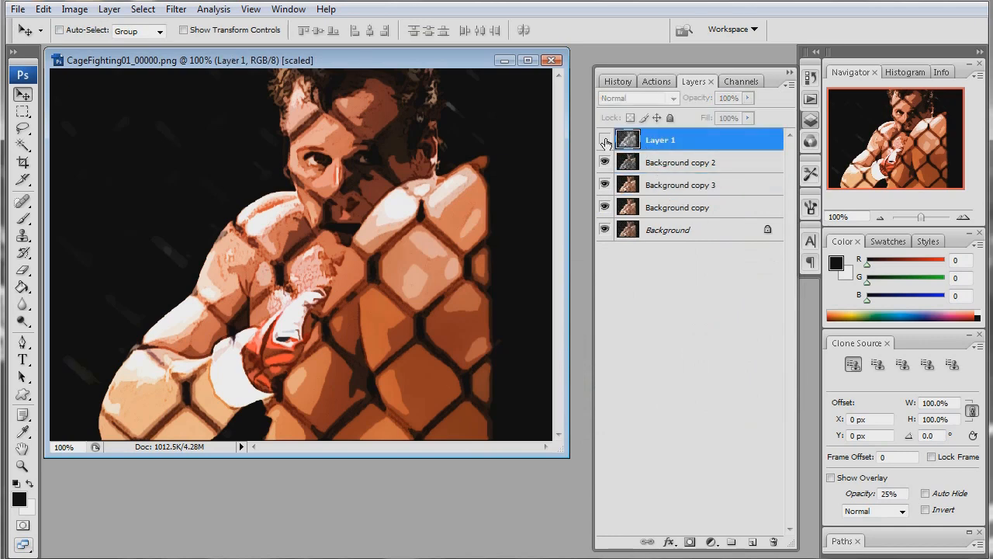
{"action": "left_click", "coordinate": [604, 140]}
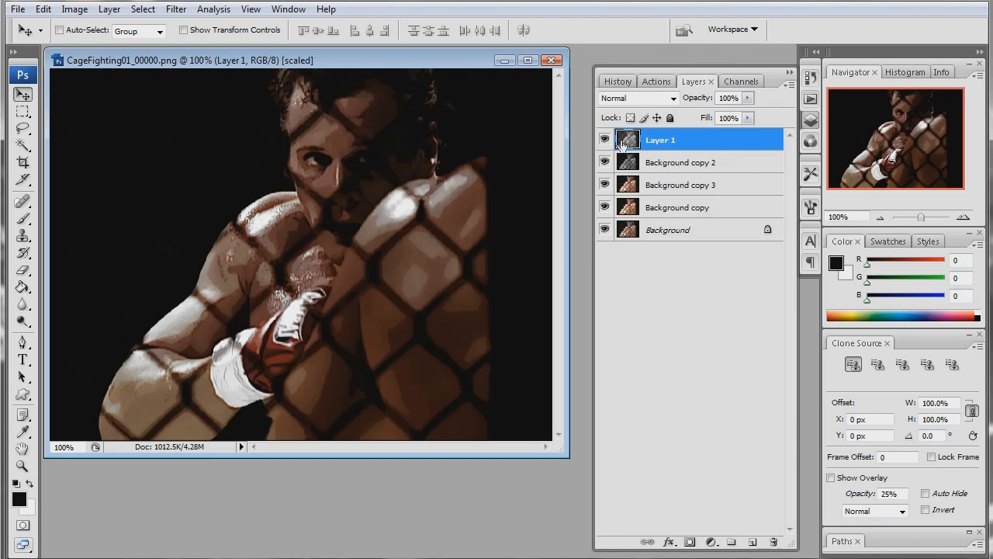
{"action": "left_click", "coordinate": [625, 141], "text": "ctrl"}
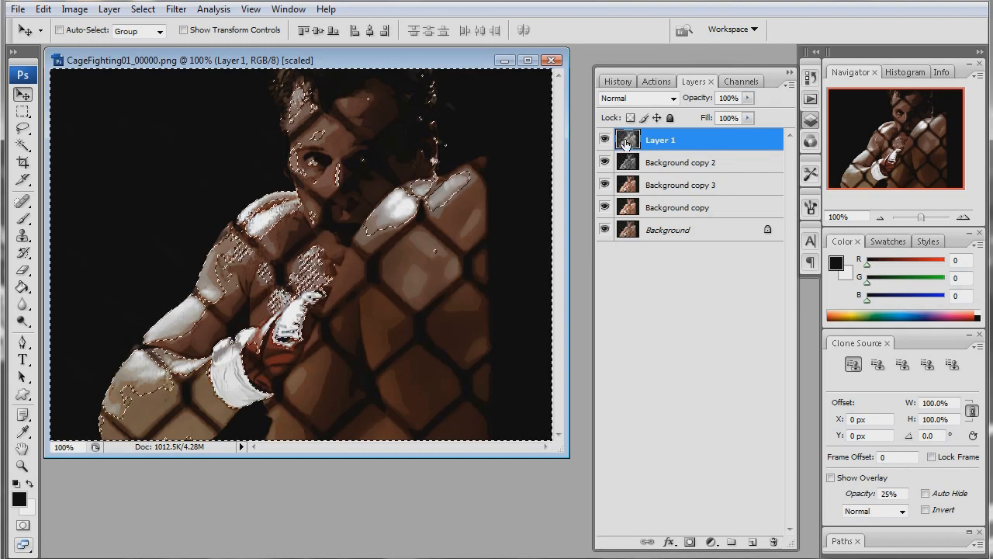
{"action": "left_click", "coordinate": [689, 541]}
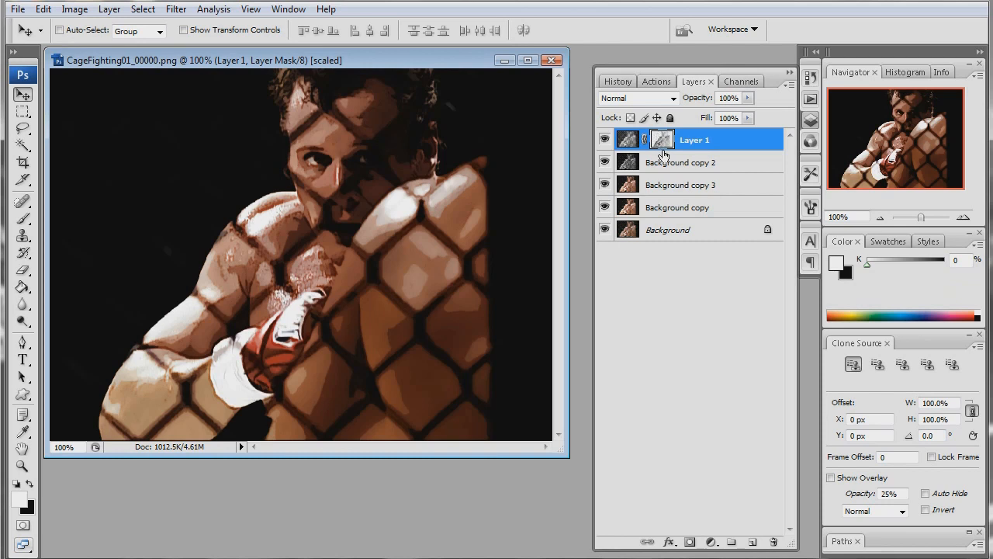
- Apply Color Halftone to Layer 1's mask with an 8-pixel maximum radius and screen angles 108, 162, 90 and 45
{"action": "left_click", "coordinate": [175, 10]}
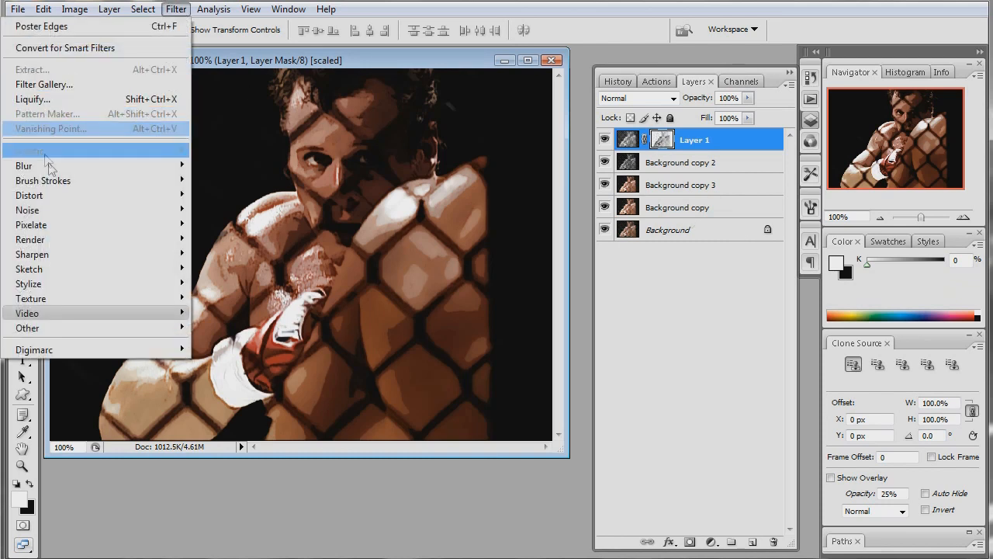
{"action": "mouse_move", "coordinate": [139, 227]}
{"action": "left_click", "coordinate": [221, 225]}
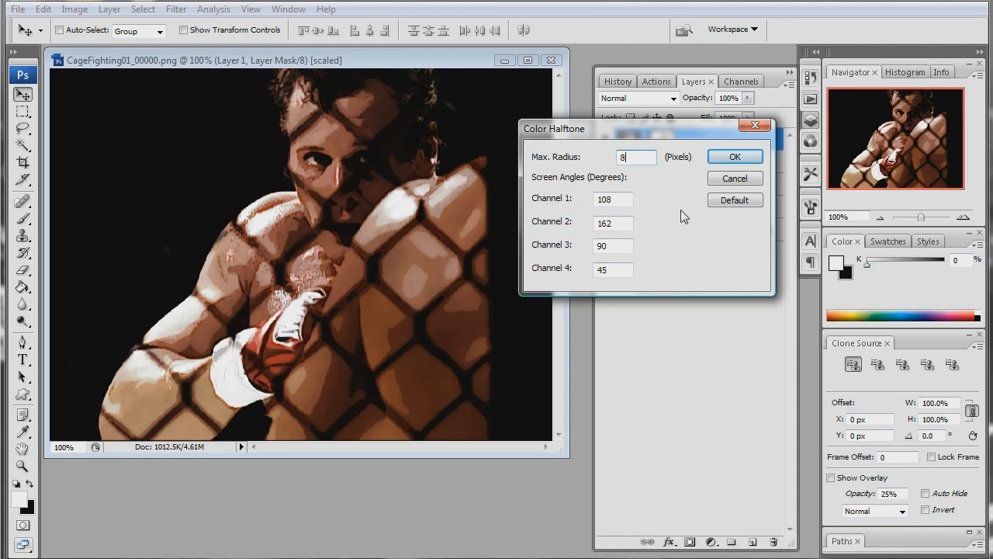
{"action": "left_click", "coordinate": [735, 158]}
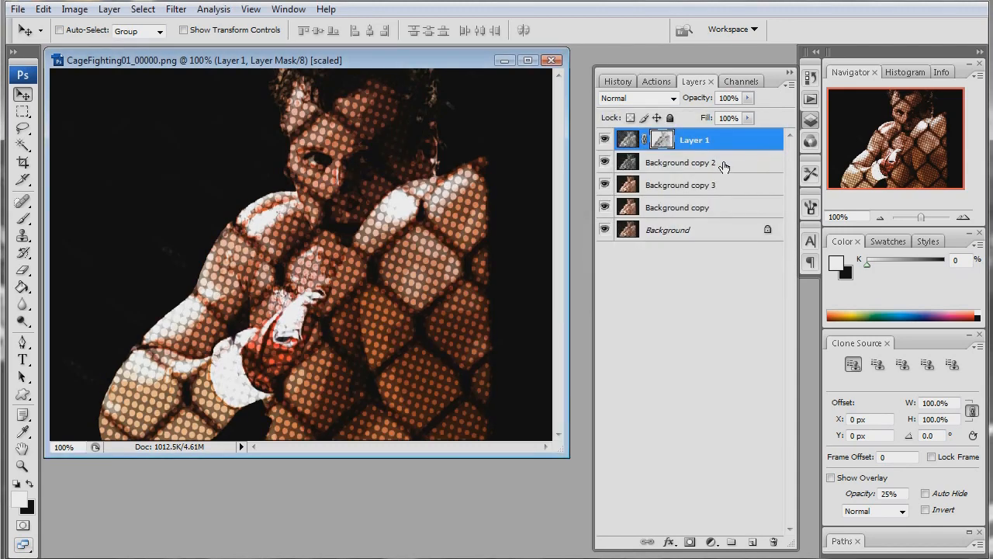
- Invert the halftoned layer mask on Layer 1
{"action": "left_click", "coordinate": [74, 10]}
{"action": "mouse_move", "coordinate": [110, 50]}
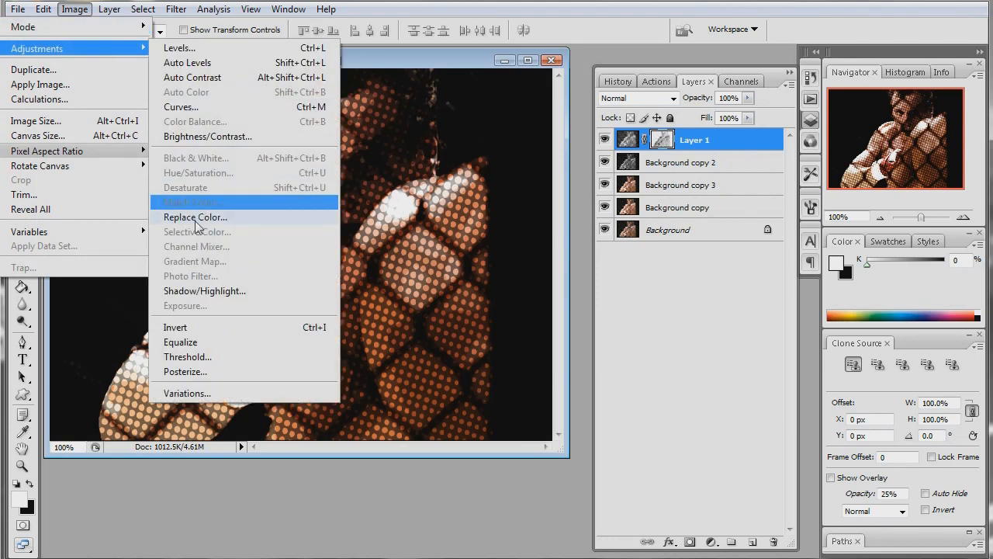
{"action": "left_click", "coordinate": [196, 328]}
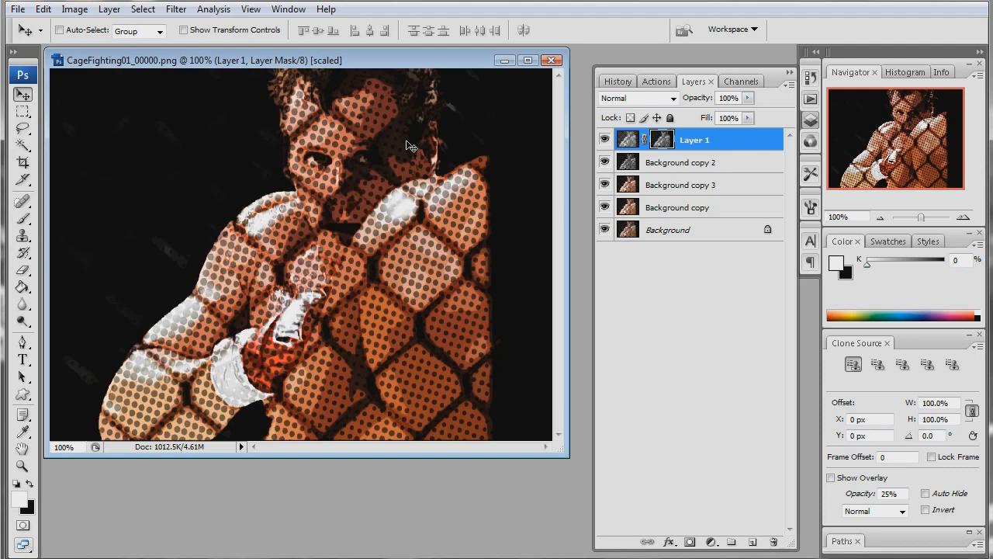
- Set Layer 1's blend mode to Soft Light and its opacity to 65%
{"action": "left_click", "coordinate": [672, 98]}
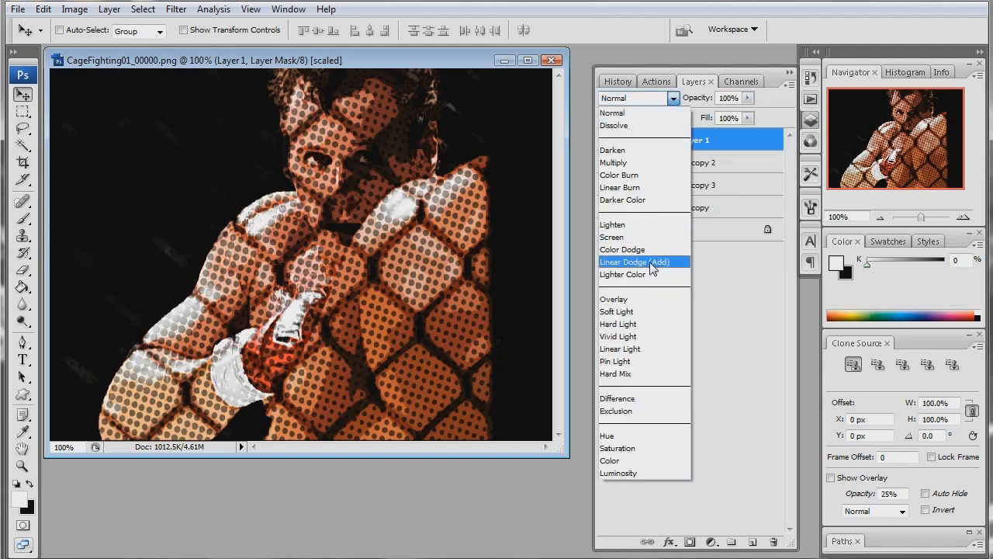
{"action": "left_click", "coordinate": [650, 314]}
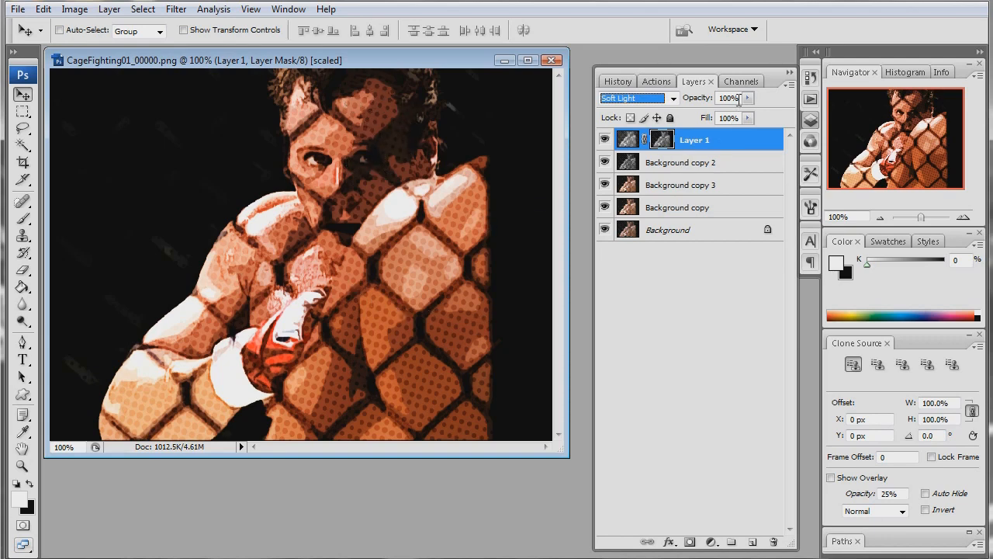
{"action": "left_click_drag", "start_coordinate": [739, 100], "coordinate": [672, 106]}
{"action": "type", "text": "65"}
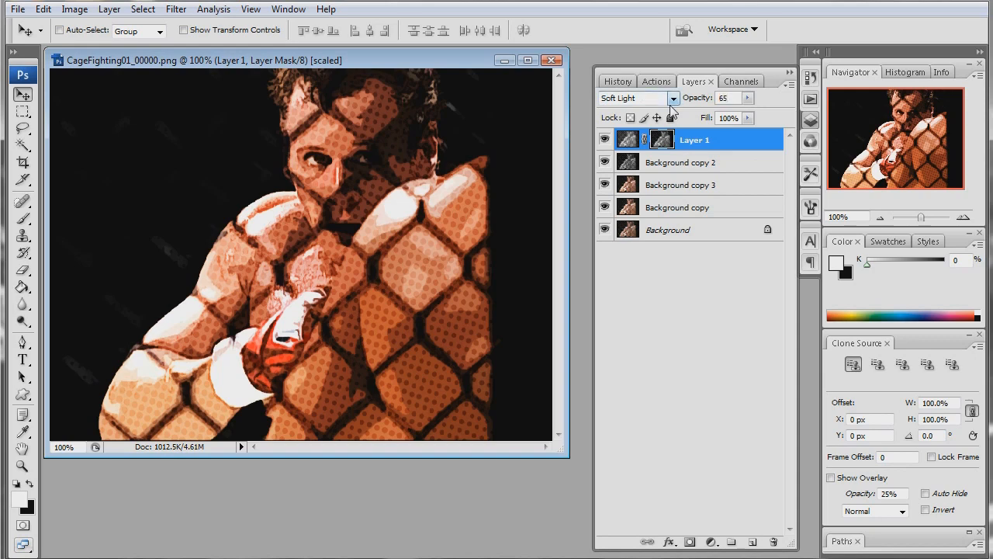
{"action": "key", "text": "Return"}
- Start saving the image under a new location, creating and opening a Cartoon01 folder inside CartoonEffect\Cartoon on the Desktop
{"action": "left_click", "coordinate": [17, 9]}
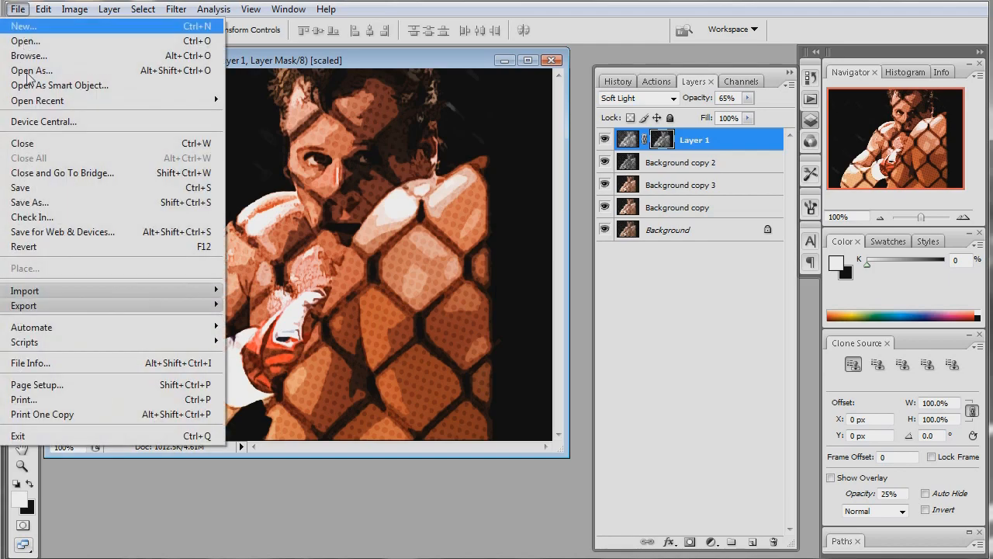
{"action": "left_click", "coordinate": [67, 203]}
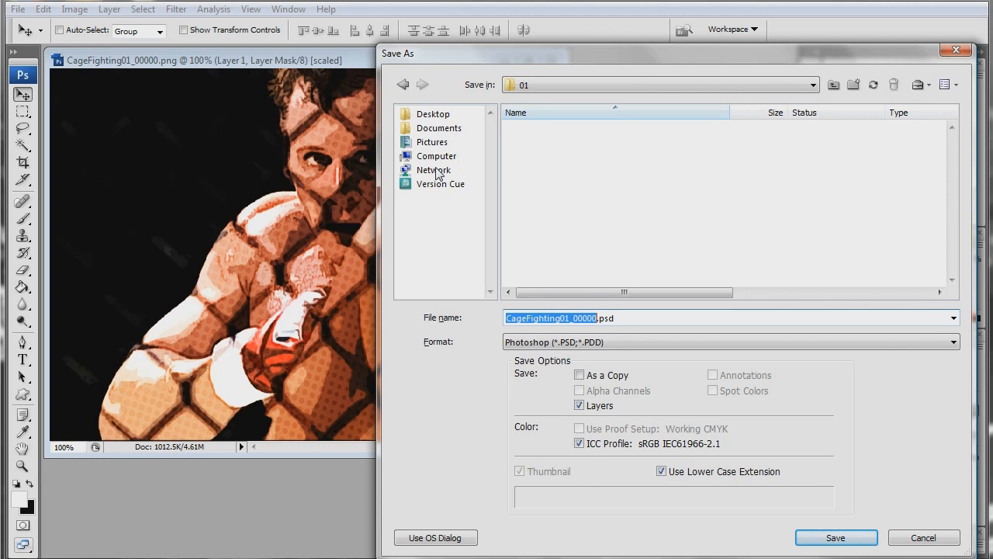
{"action": "left_click", "coordinate": [433, 115]}
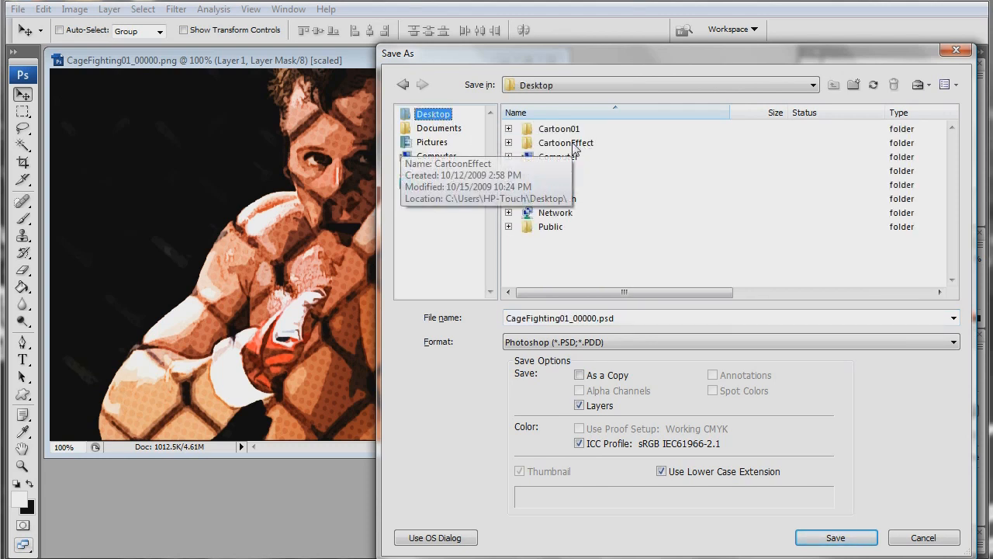
{"action": "double_click", "coordinate": [575, 149]}
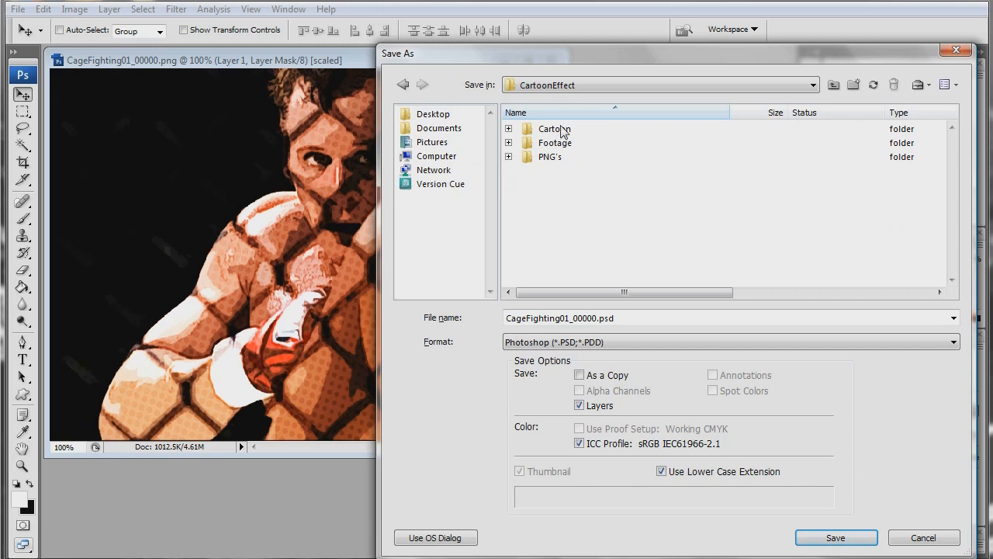
{"action": "double_click", "coordinate": [560, 130]}
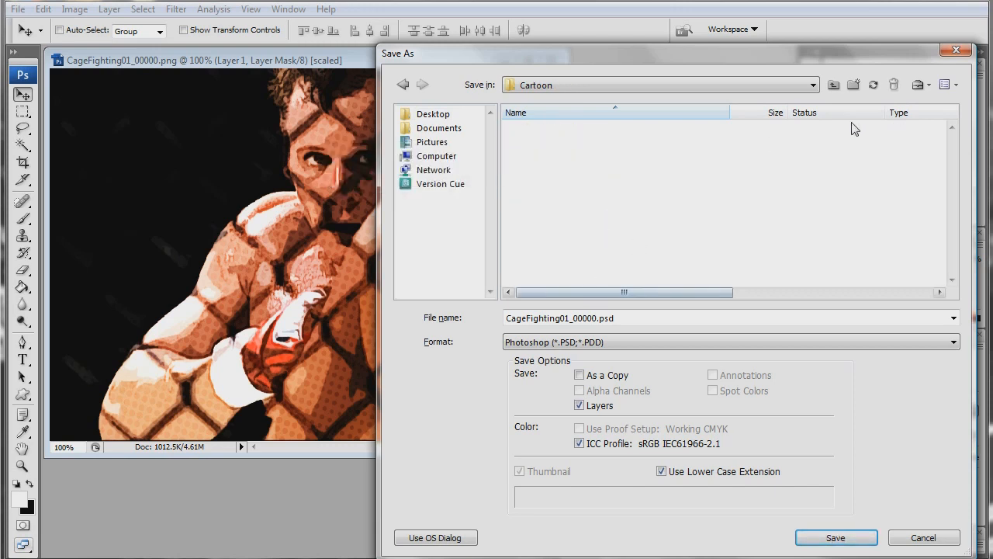
{"action": "left_click", "coordinate": [854, 85]}
{"action": "type", "text": "Cartoon01"}
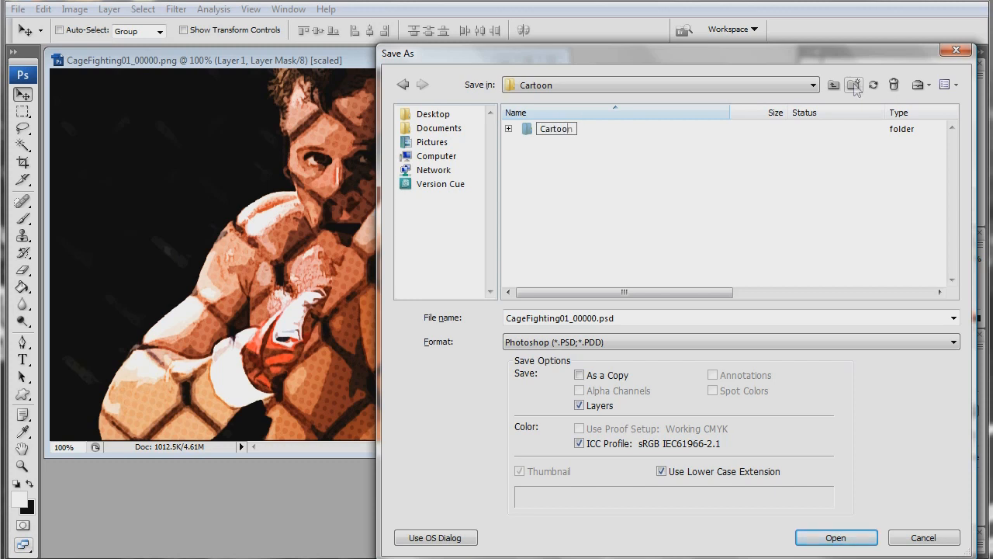
{"action": "left_click", "coordinate": [596, 163]}
{"action": "double_click", "coordinate": [564, 130]}
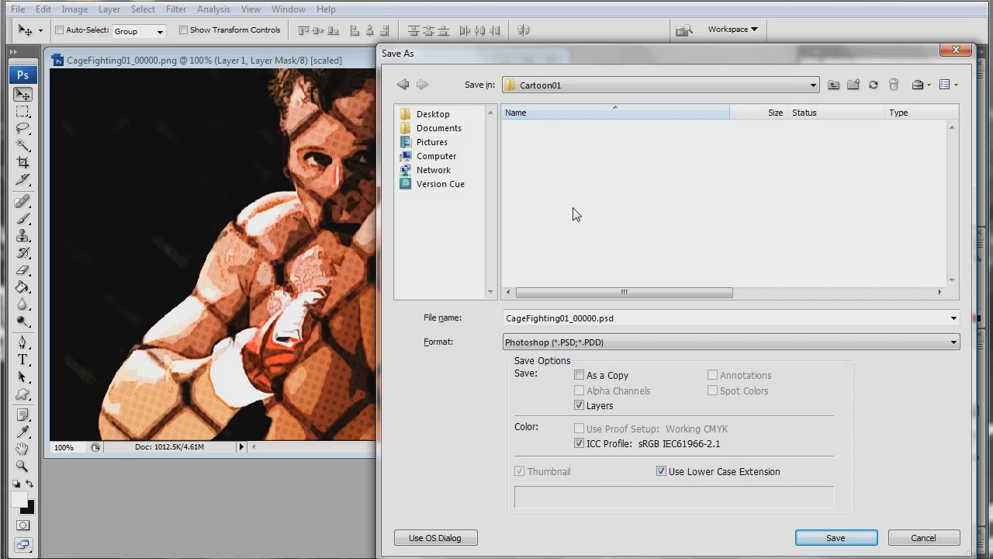
- Save the image as CageFighting01_00000.png in PNG format in the Cartoon01 folder, accepting the PNG options
{"action": "left_click", "coordinate": [562, 345]}
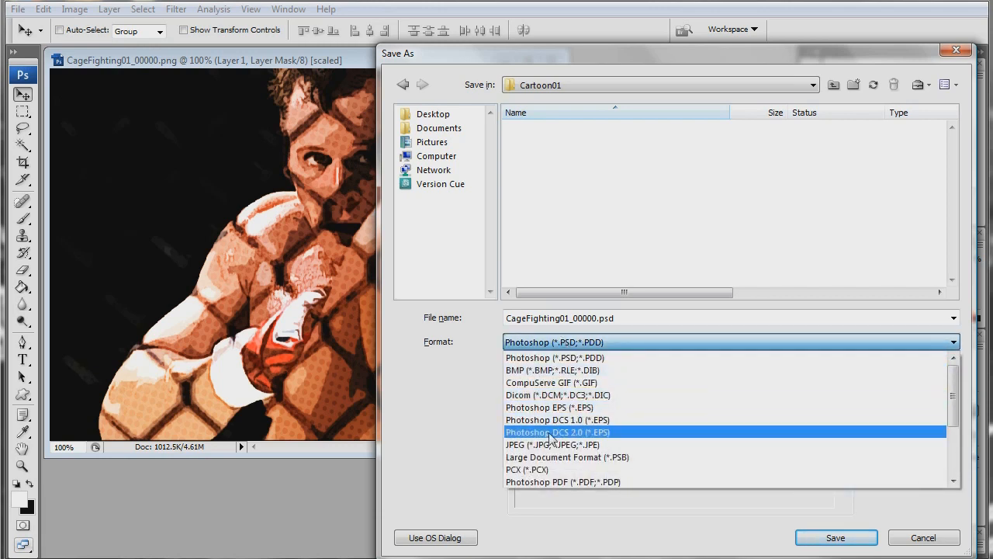
{"action": "scroll", "coordinate": [557, 454], "scroll_direction": "down", "scroll_amount": 1}
{"action": "scroll", "coordinate": [557, 454], "scroll_direction": "down", "scroll_amount": 1}
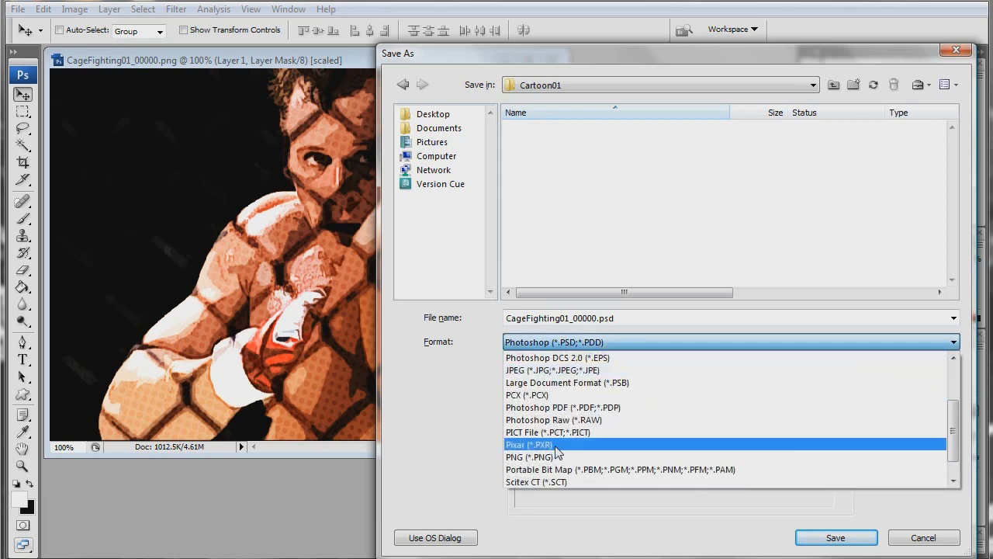
{"action": "left_click", "coordinate": [555, 457]}
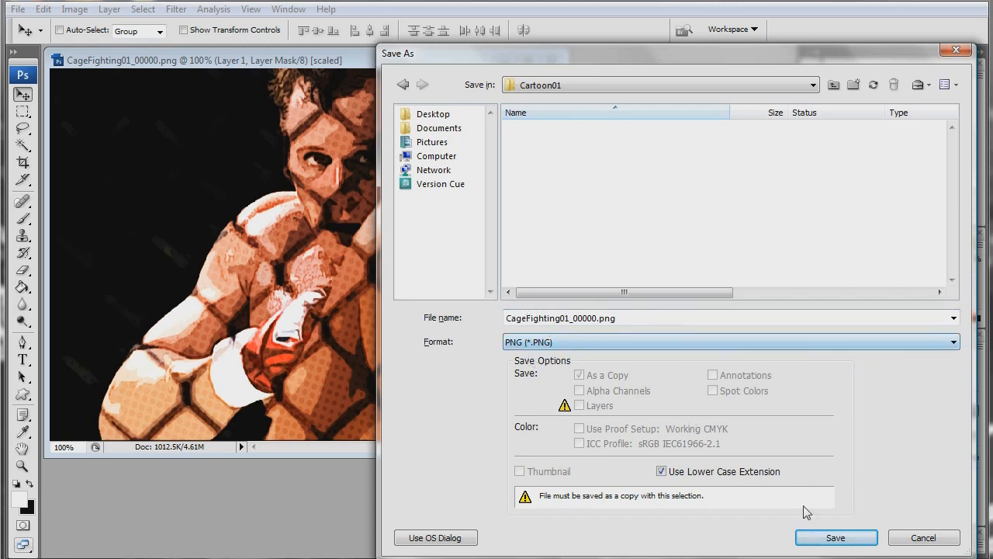
{"action": "left_click", "coordinate": [834, 536]}
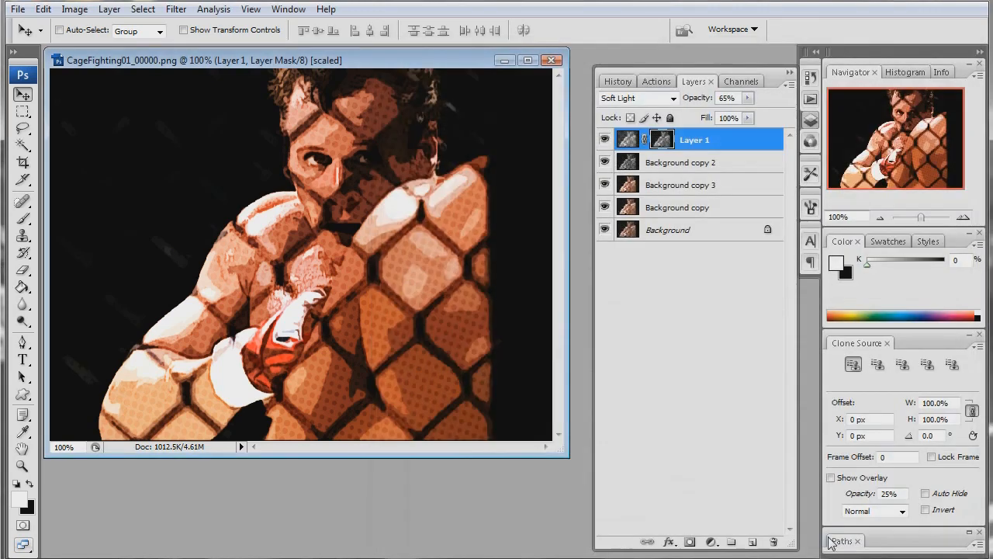
{"action": "left_click", "coordinate": [560, 263]}
- Stop recording the ComicBookEffect action, collapse its step list, and close the image without saving changes
{"action": "left_click", "coordinate": [657, 84]}
{"action": "left_click", "coordinate": [663, 541]}
{"action": "scroll", "coordinate": [698, 357], "scroll_direction": "up", "scroll_amount": 5}
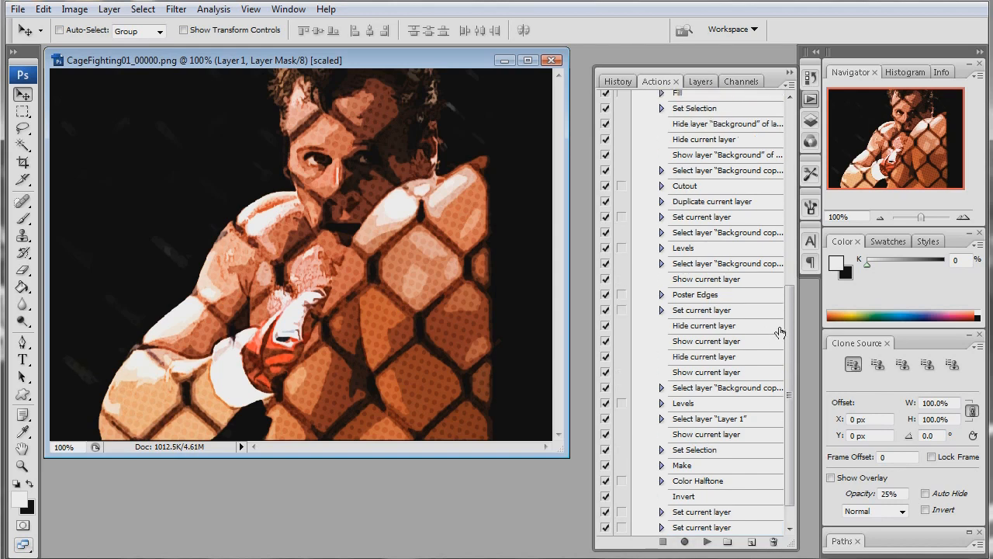
{"action": "scroll", "coordinate": [685, 295], "scroll_direction": "up", "scroll_amount": 2}
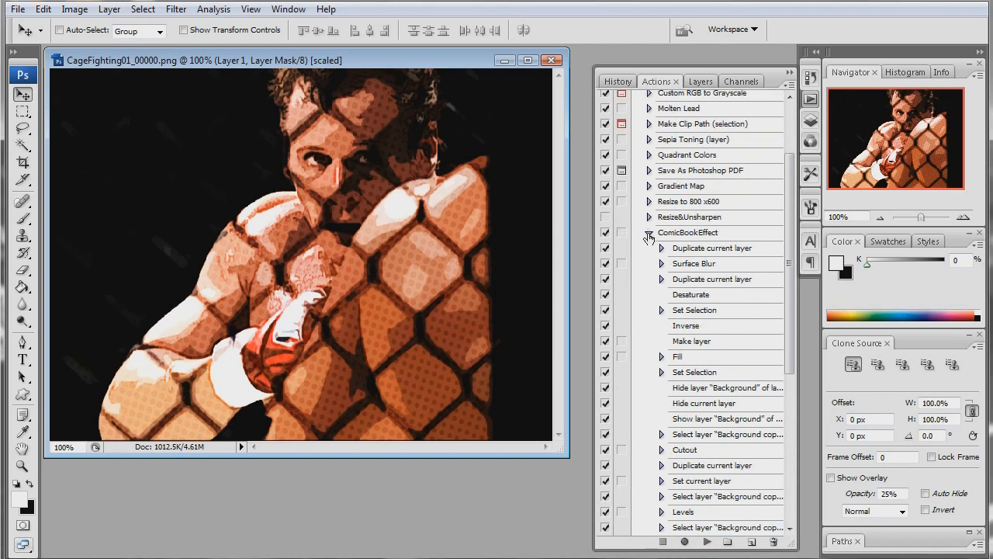
{"action": "left_click", "coordinate": [649, 234]}
{"action": "left_click", "coordinate": [648, 330]}
{"action": "scroll", "coordinate": [699, 333], "scroll_direction": "down", "scroll_amount": 4}
{"action": "scroll", "coordinate": [718, 339], "scroll_direction": "up", "scroll_amount": 3}
{"action": "left_click", "coordinate": [649, 253]}
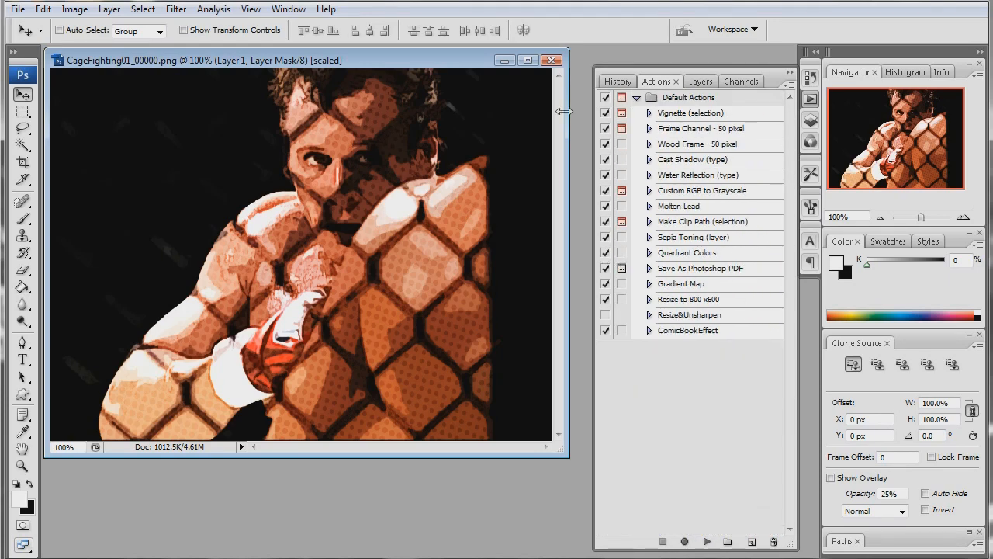
{"action": "left_click", "coordinate": [551, 60]}
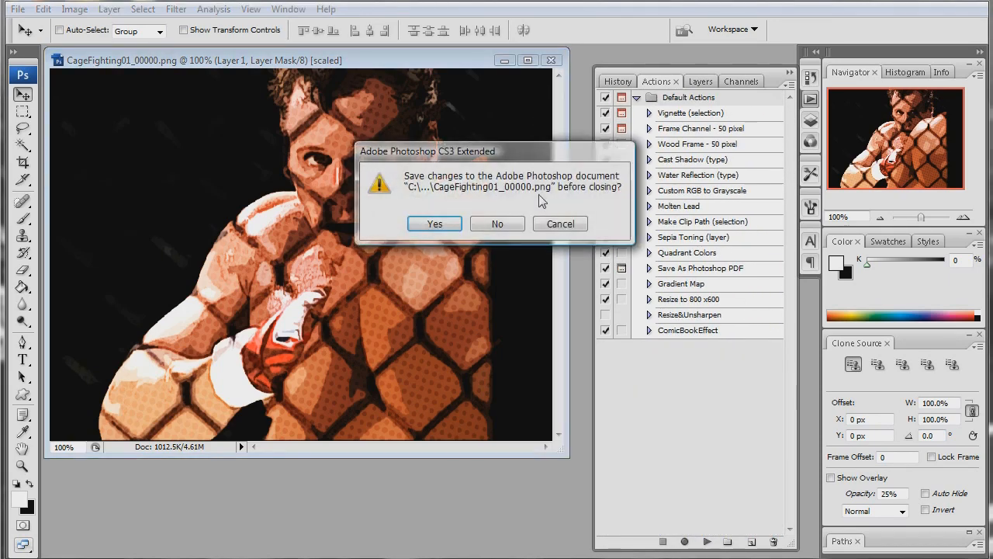
{"action": "left_click", "coordinate": [508, 223]}
- Switch to Windows Explorer and permanently delete CageFighting01_00000.png from CartoonEffect\Cartoon\Cartoon01, then minimize the window
{"action": "left_click", "coordinate": [458, 557]}
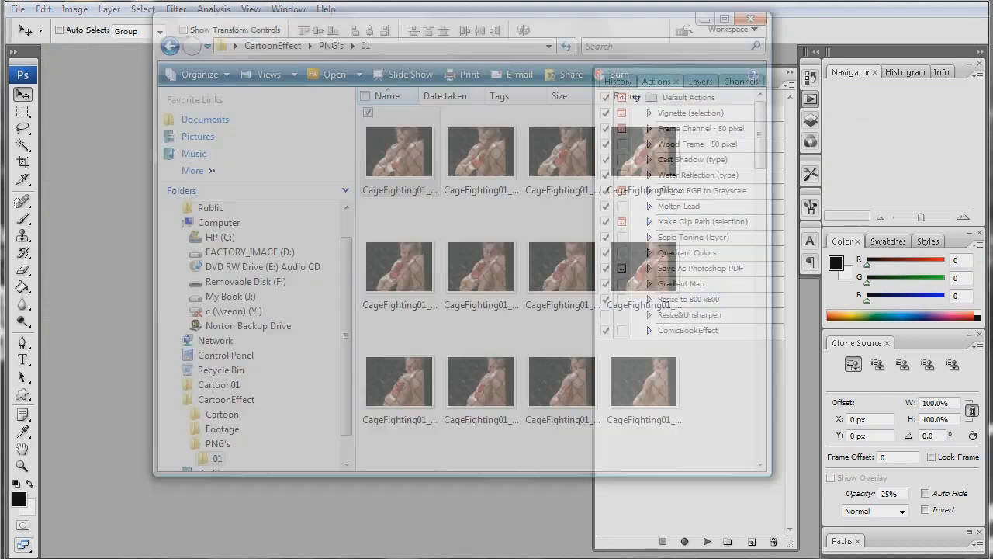
{"action": "left_click", "coordinate": [171, 47]}
{"action": "left_click", "coordinate": [171, 47]}
{"action": "double_click", "coordinate": [395, 114]}
{"action": "double_click", "coordinate": [416, 116]}
{"action": "left_click", "coordinate": [405, 135]}
{"action": "key", "text": "shift+Delete"}
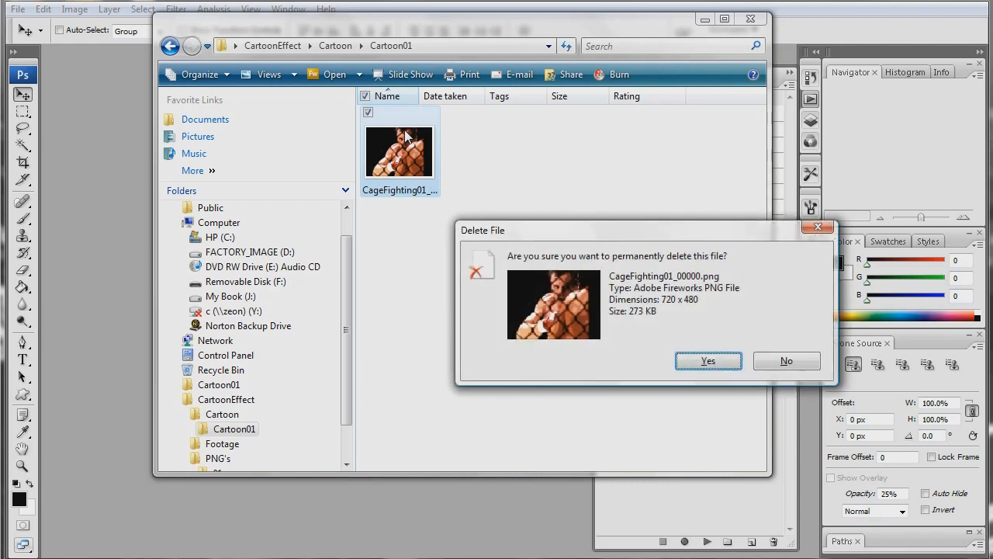
{"action": "key", "text": "Return"}
{"action": "left_click", "coordinate": [705, 18]}
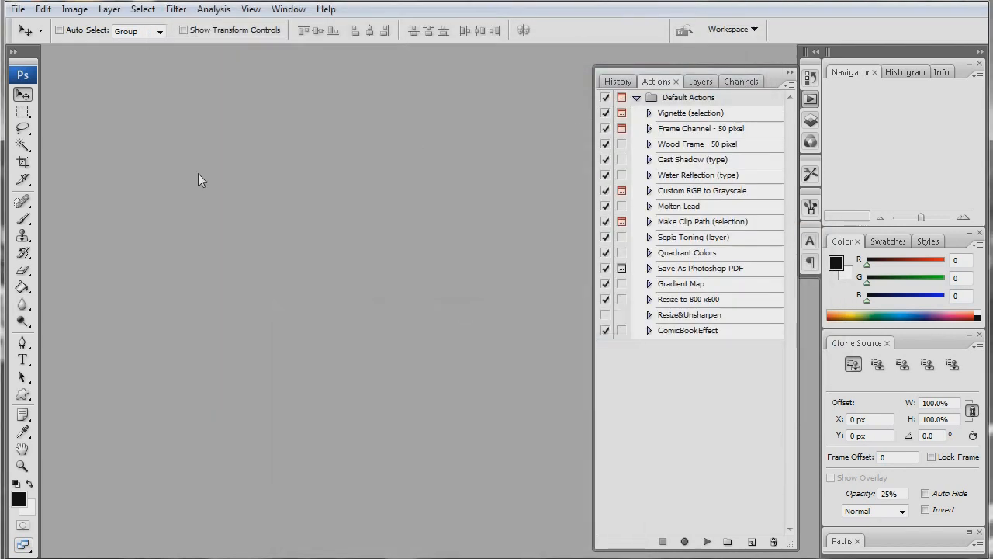
- Start a Batch automation that plays the ComicBookEffect action from the Default Actions set
{"action": "left_click", "coordinate": [18, 9]}
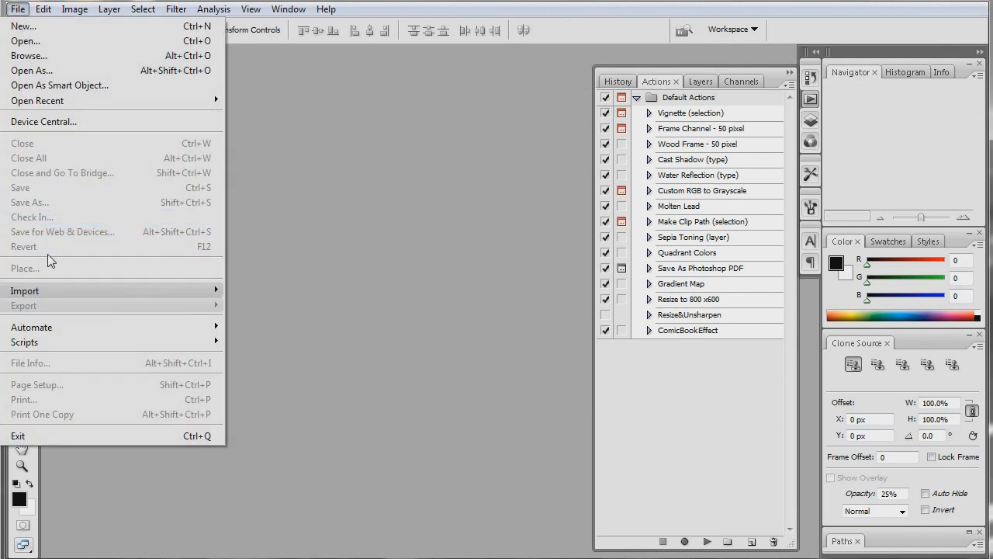
{"action": "mouse_move", "coordinate": [76, 327]}
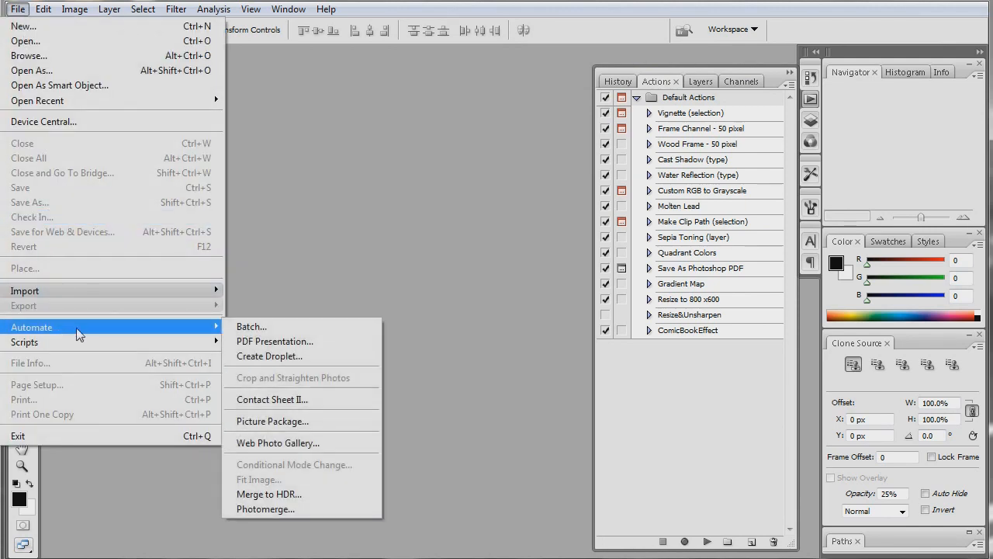
{"action": "left_click", "coordinate": [239, 327]}
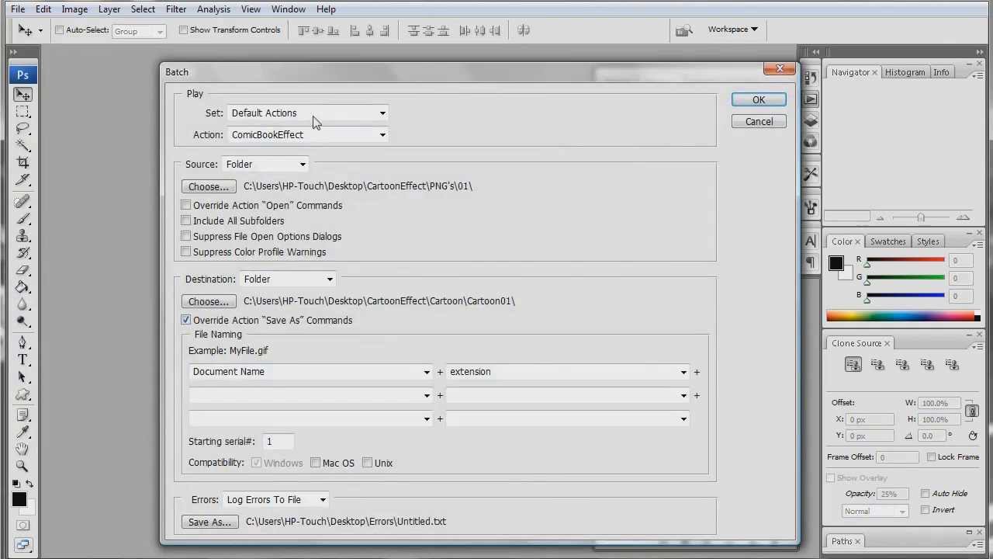
{"action": "left_click", "coordinate": [312, 118]}
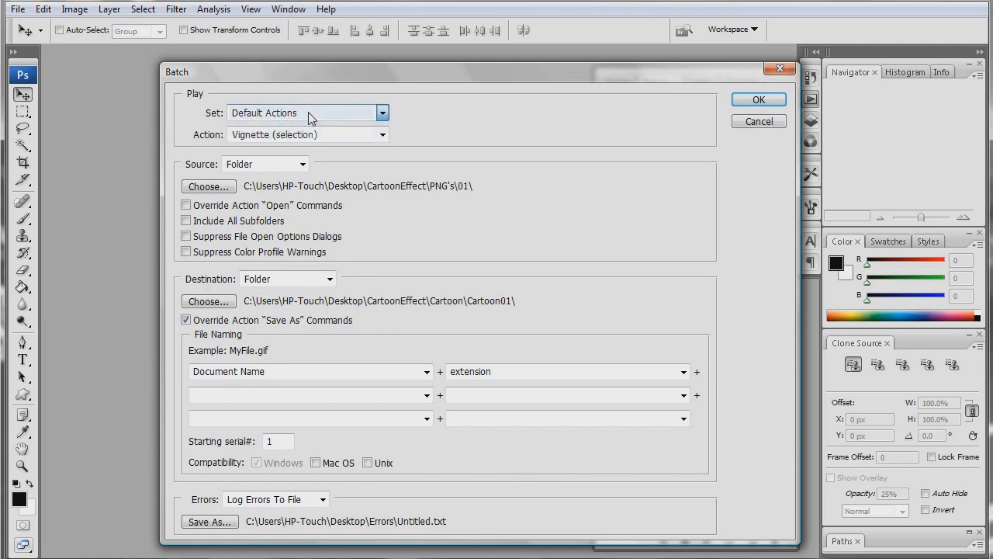
{"action": "left_click", "coordinate": [383, 135]}
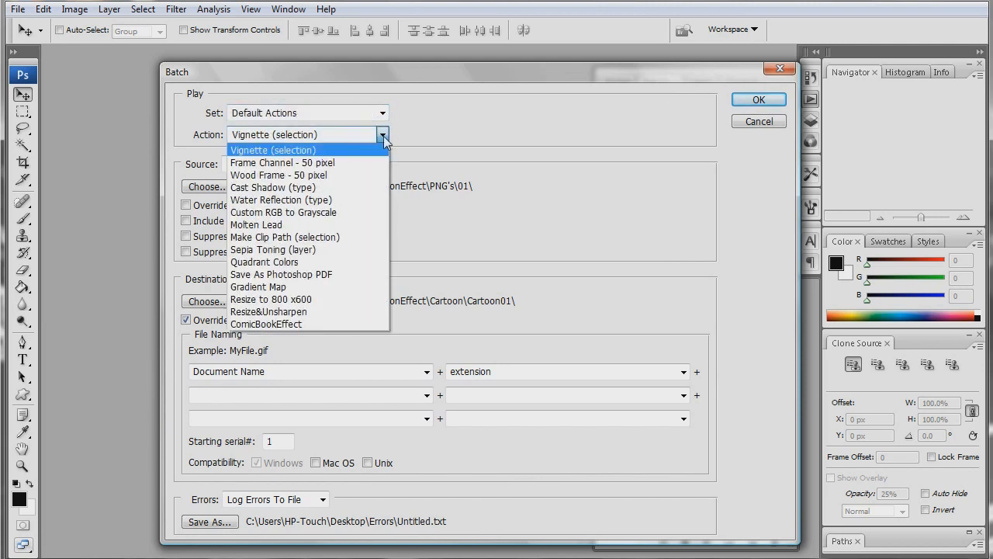
{"action": "left_click", "coordinate": [352, 323]}
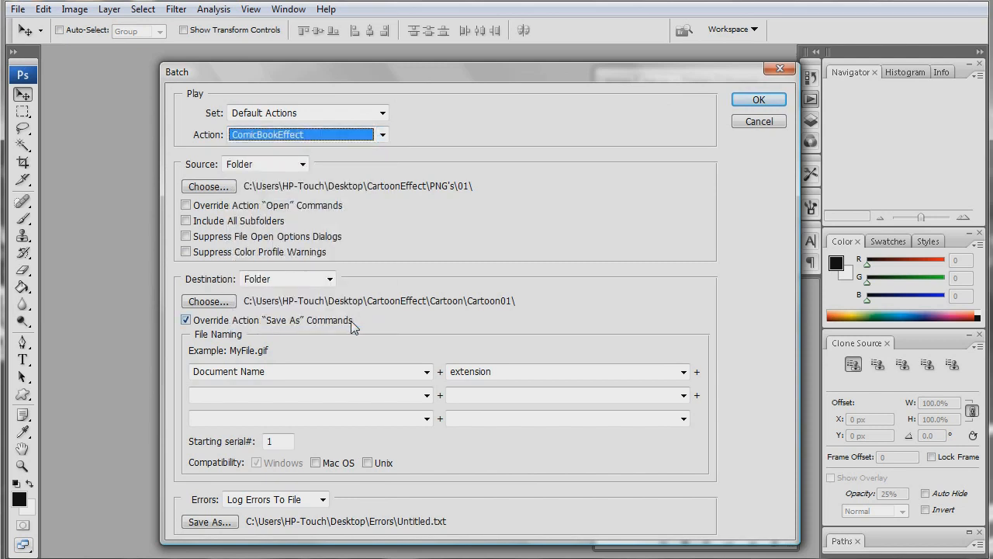
- Set the batch source to Folder and choose CartoonEffect\PNG's\01 on the Desktop
{"action": "left_click", "coordinate": [267, 165]}
{"action": "left_click", "coordinate": [267, 164]}
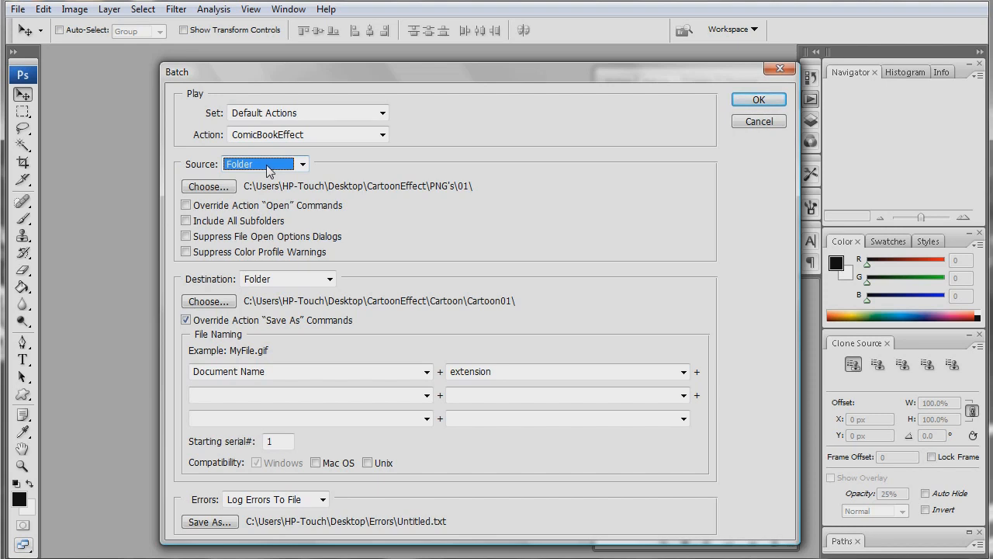
{"action": "left_click", "coordinate": [208, 186]}
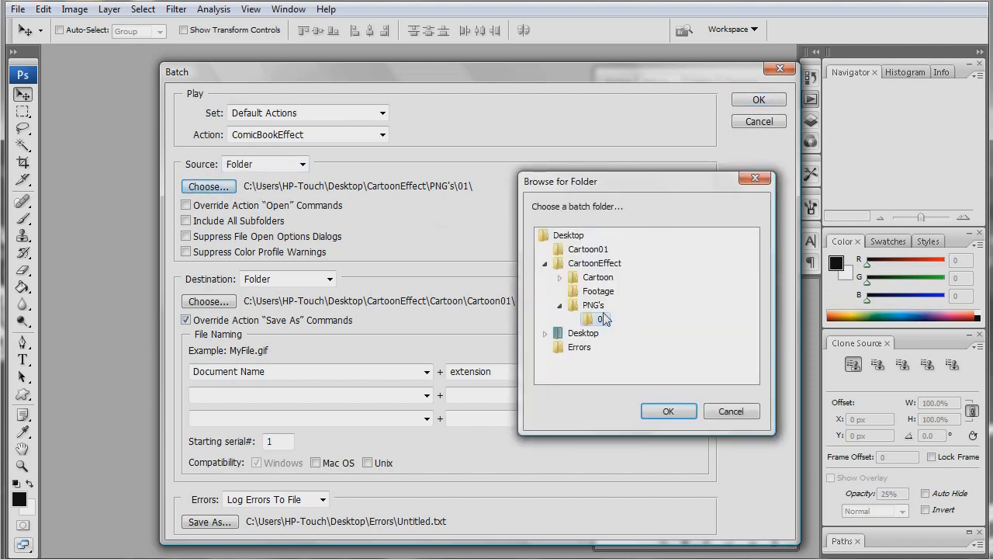
{"action": "left_click", "coordinate": [560, 306]}
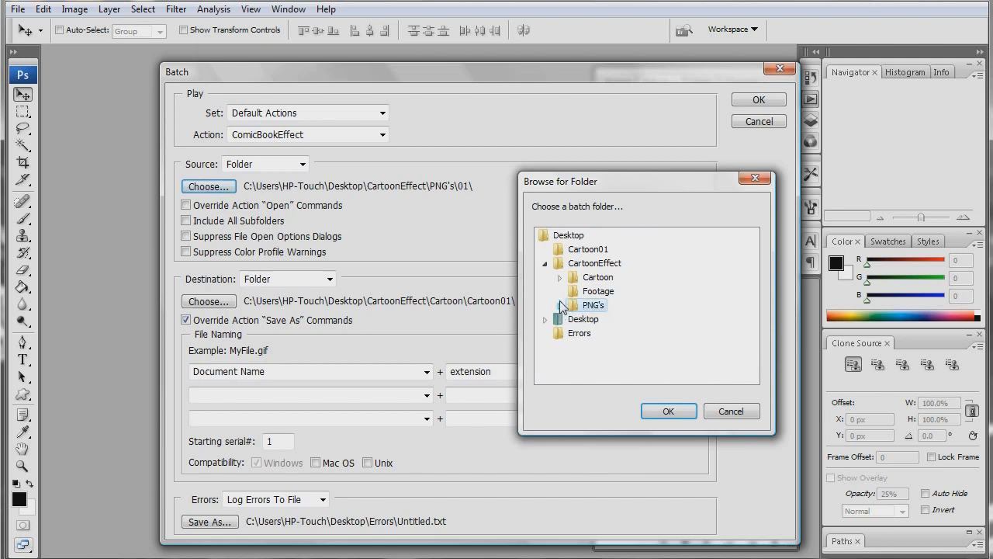
{"action": "left_click", "coordinate": [559, 305]}
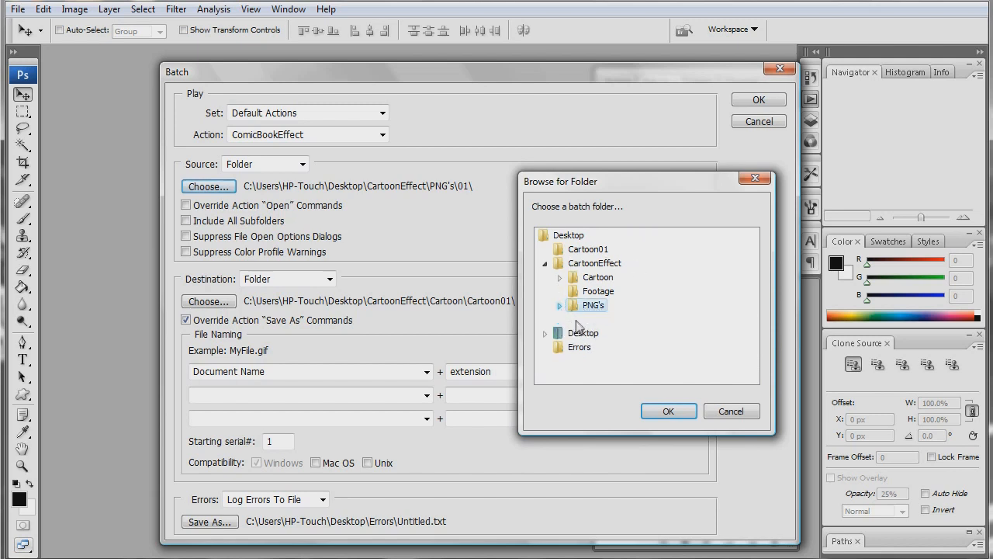
{"action": "left_click", "coordinate": [560, 306]}
{"action": "left_click", "coordinate": [560, 305]}
{"action": "left_click", "coordinate": [599, 318]}
{"action": "left_click", "coordinate": [672, 410]}
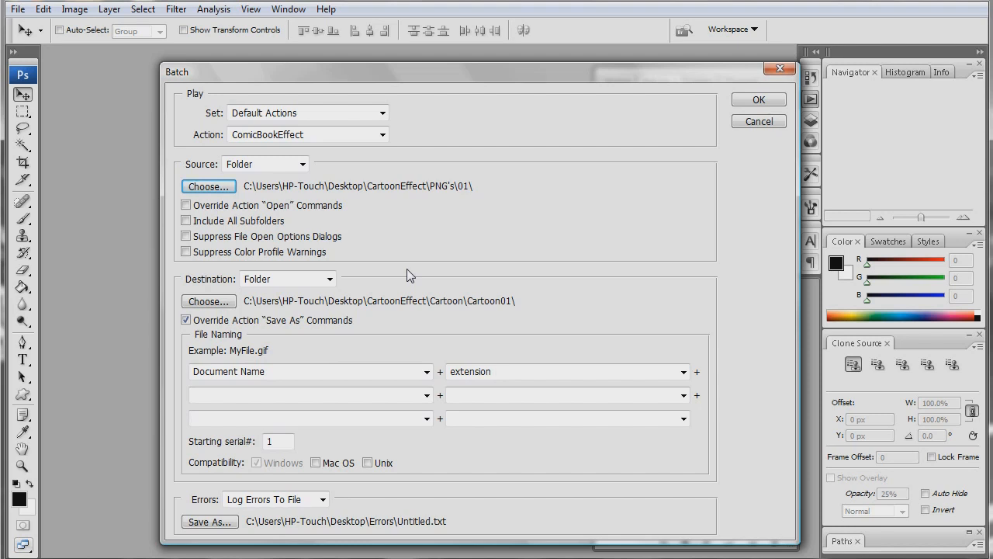
- Choose CartoonEffect\Cartoon\Cartoon01 on the Desktop as the batch destination folder
{"action": "left_click", "coordinate": [233, 301]}
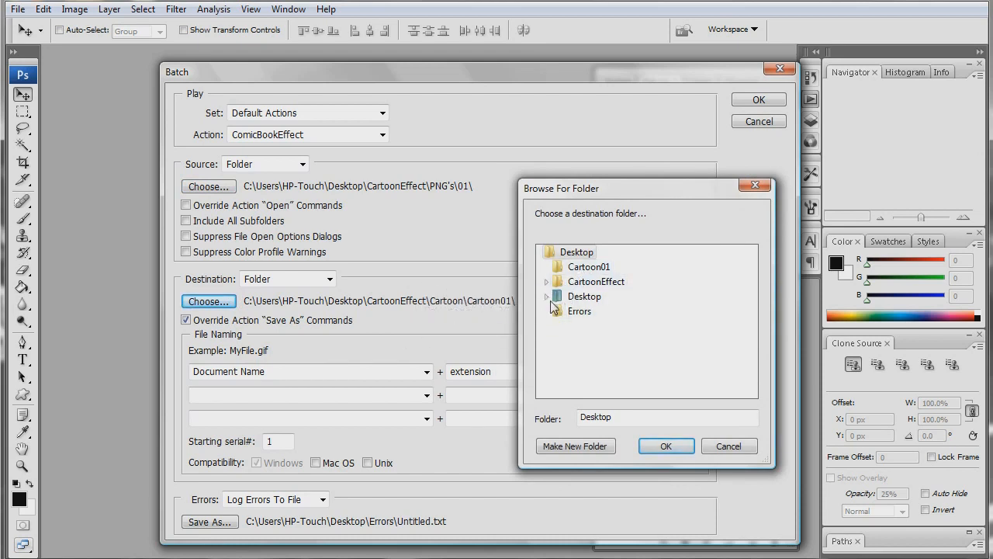
{"action": "left_click", "coordinate": [547, 282]}
{"action": "double_click", "coordinate": [592, 297]}
{"action": "left_click", "coordinate": [596, 312]}
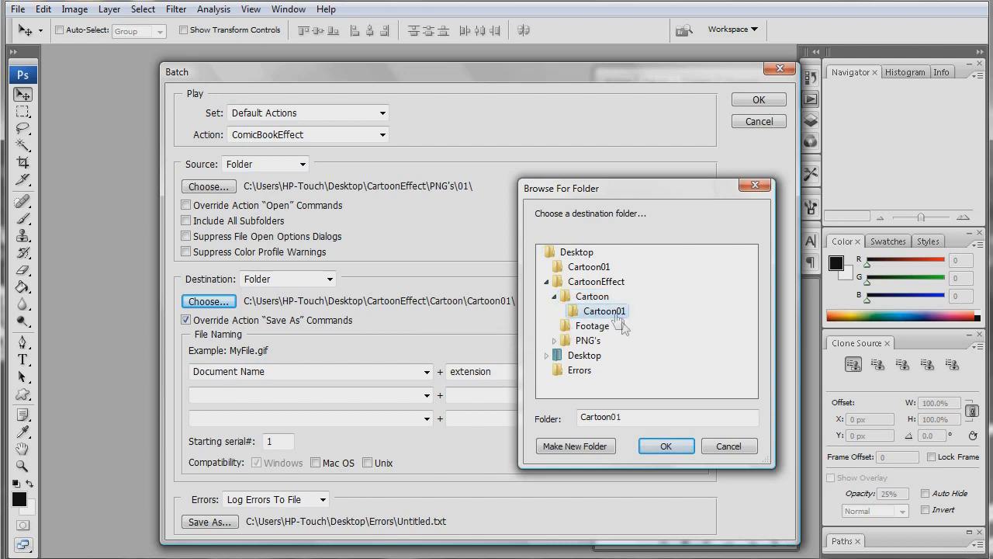
{"action": "left_click", "coordinate": [672, 446]}
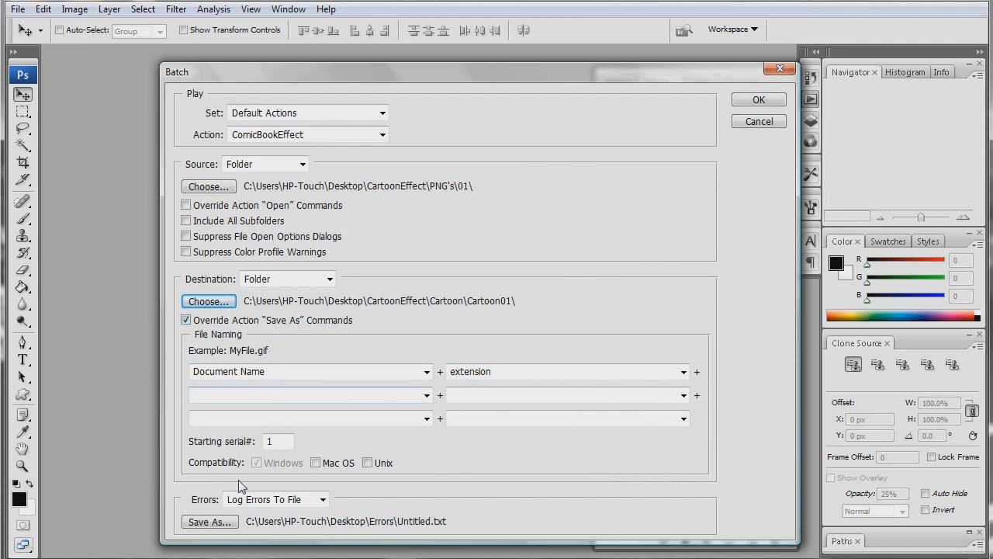
- Set the batch error log to Untitled.txt in the Desktop's Errors folder, replacing the existing file
{"action": "left_click", "coordinate": [218, 524]}
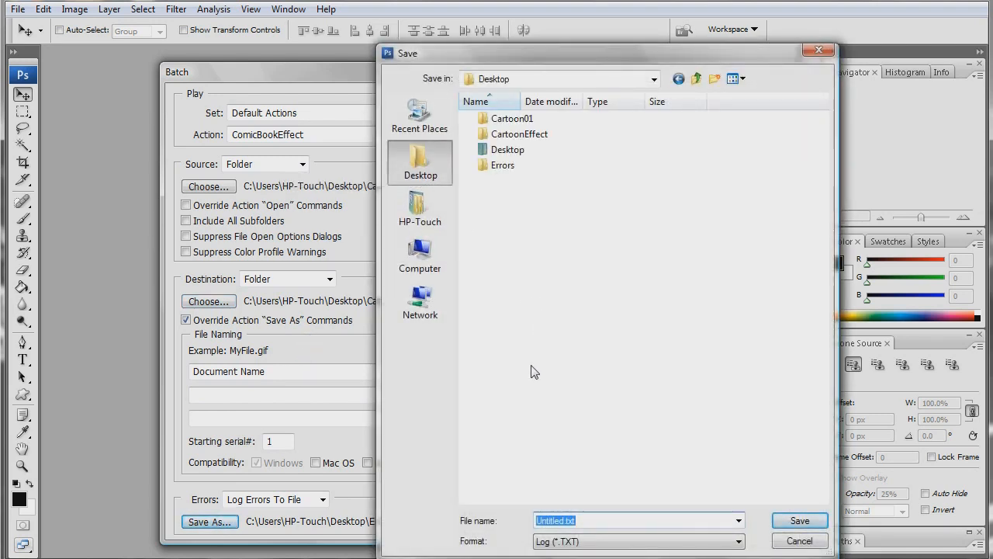
{"action": "double_click", "coordinate": [515, 166]}
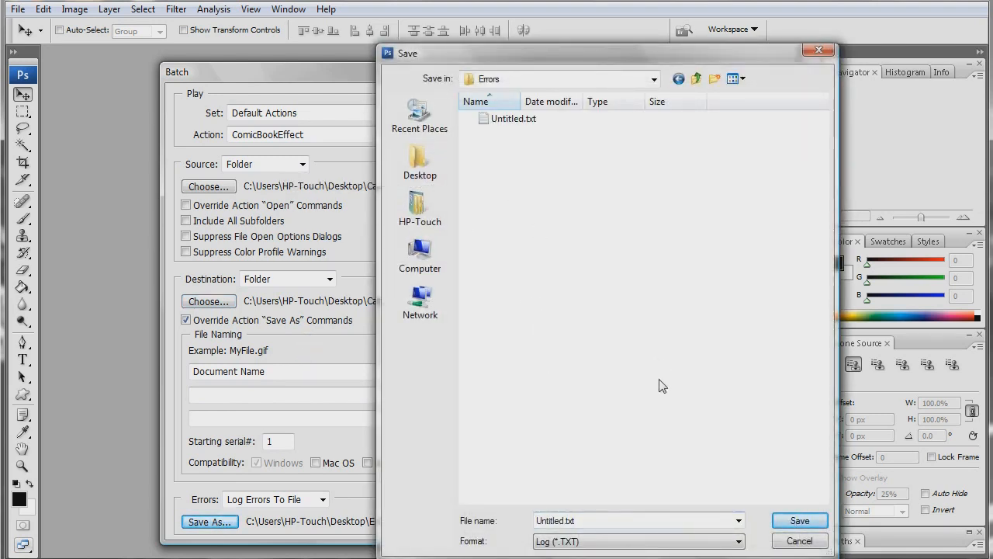
{"action": "left_click", "coordinate": [804, 525]}
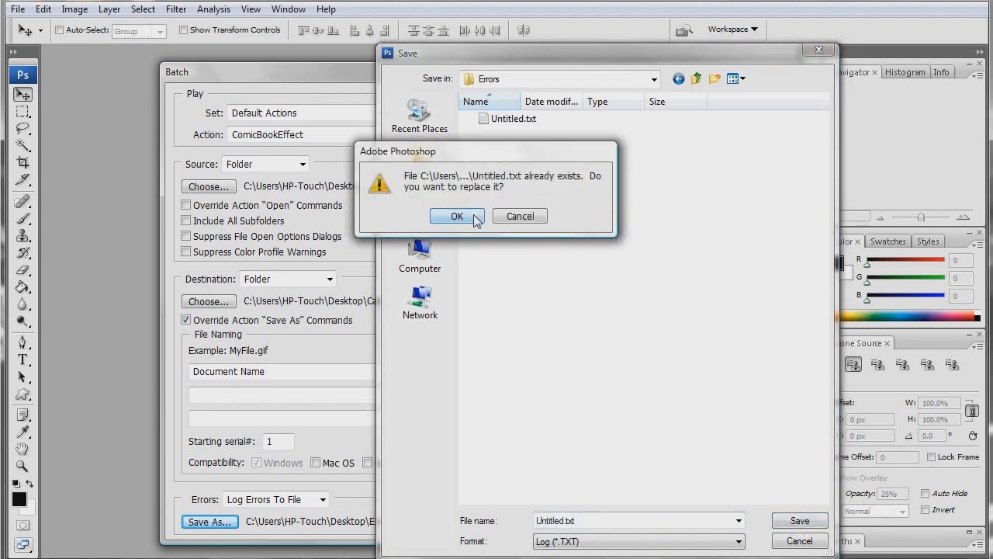
{"action": "left_click", "coordinate": [476, 217]}
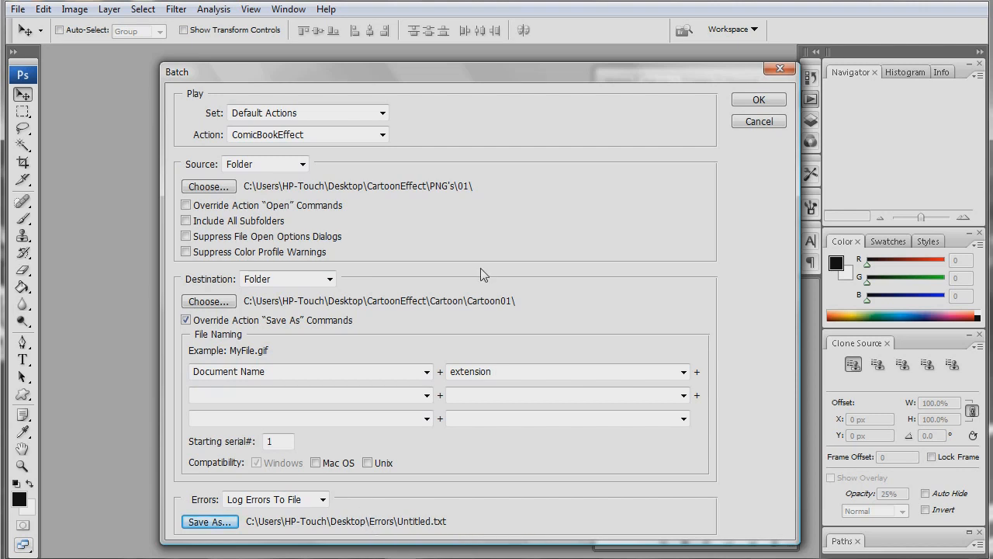
- Run the configured batch process on the PNG frames
{"action": "left_click", "coordinate": [751, 100]}
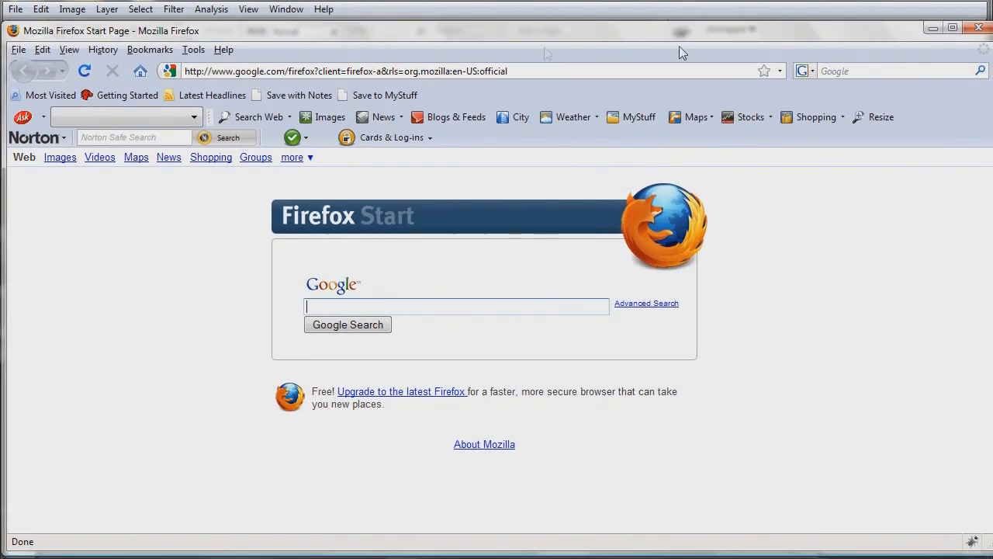
- Open youtube.com in Firefox
{"action": "left_click", "coordinate": [439, 70]}
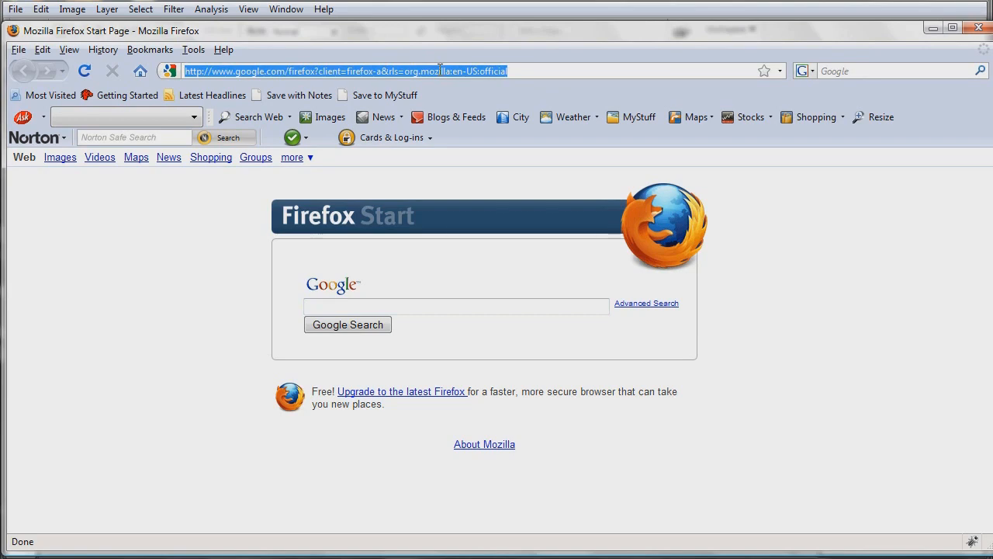
{"action": "type", "text": "youtube;co"}
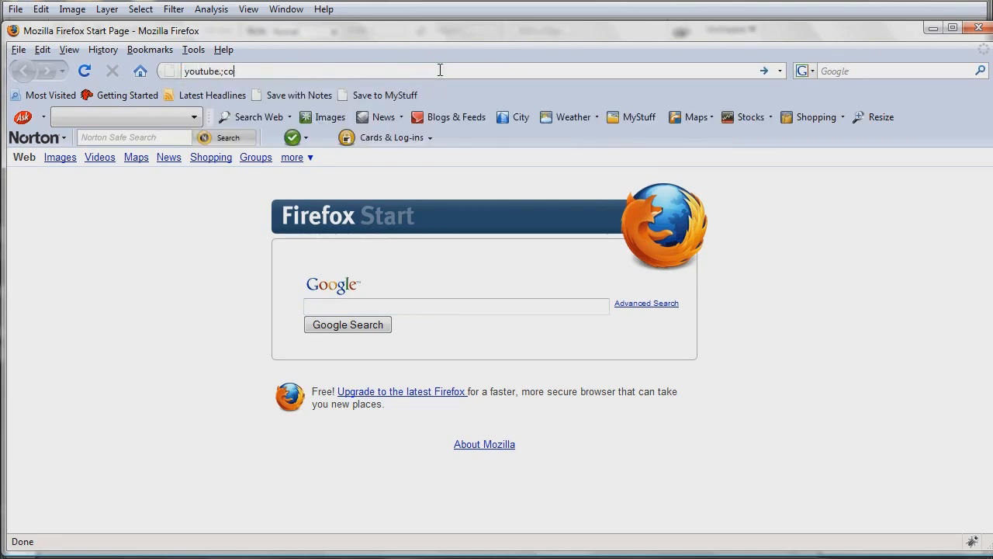
{"action": "type", "text": "mcom"}
{"action": "key", "text": "Return"}
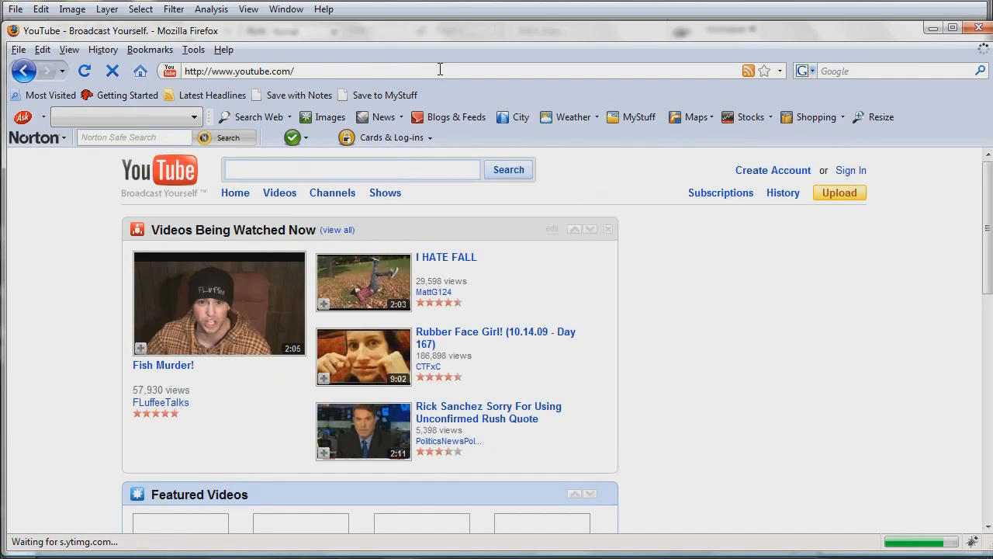
- Search YouTube for ratatat and open the "Ratatat - Loud Pipes" video
{"action": "type", "text": "ratatat"}
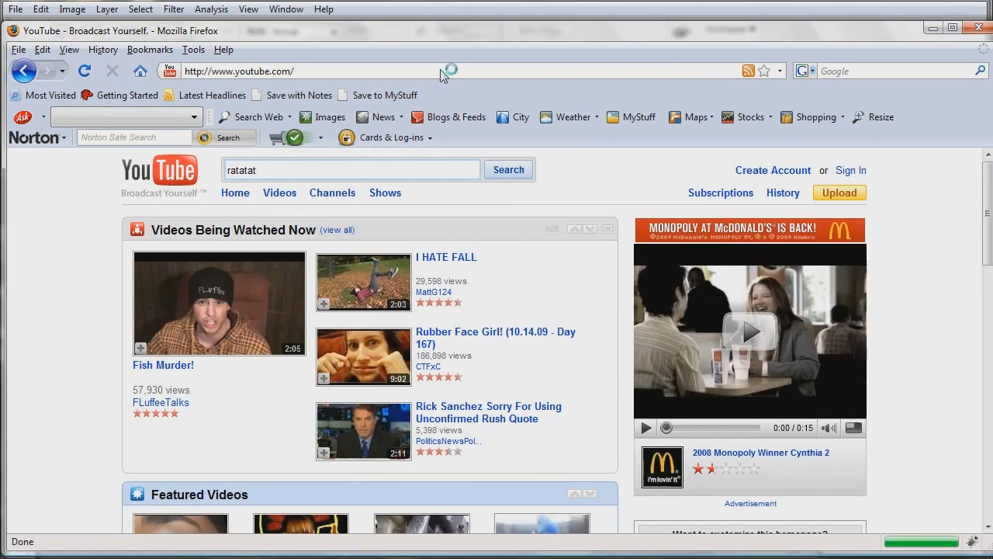
{"action": "key", "text": "Return"}
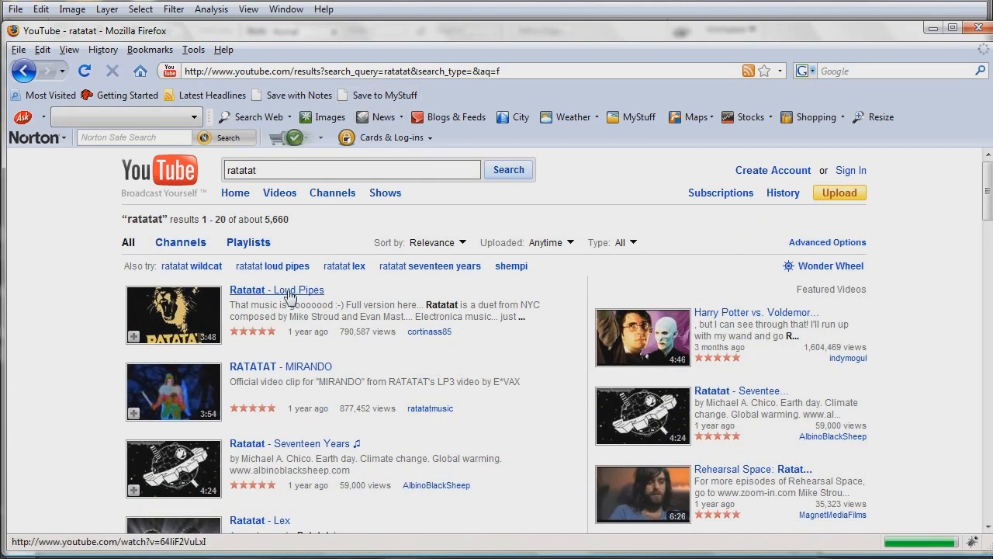
{"action": "left_click", "coordinate": [288, 295]}
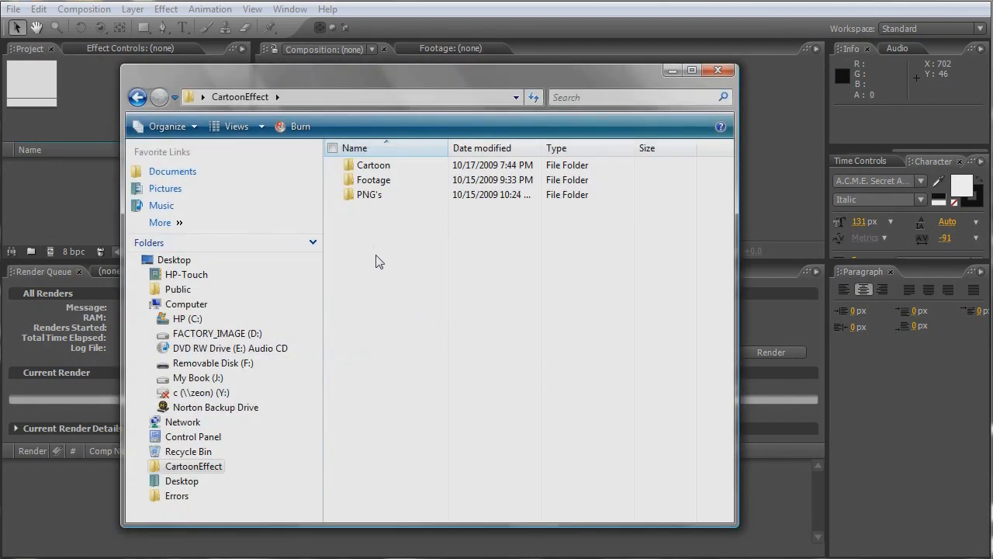
- Import the Cartoon01 folder from CartoonEffect\Cartoon into the After Effects project as an image sequence
{"action": "double_click", "coordinate": [374, 166]}
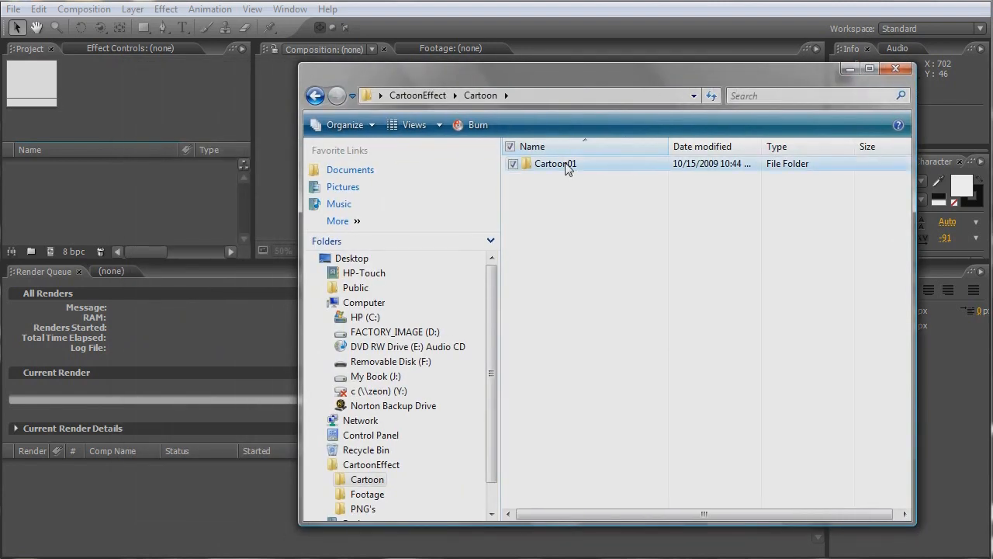
{"action": "left_click", "coordinate": [567, 169]}
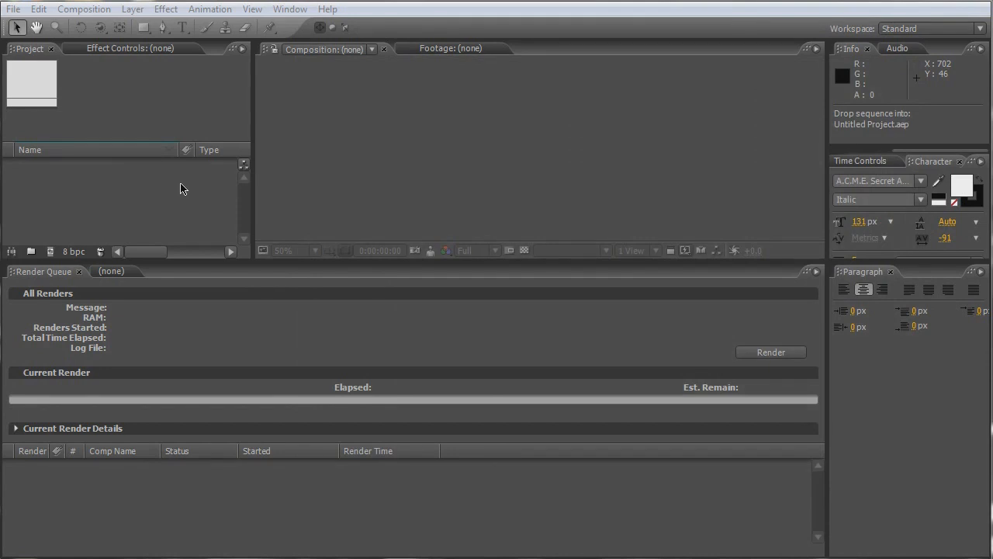
{"action": "left_click_drag", "start_coordinate": [180, 189], "coordinate": [166, 195]}
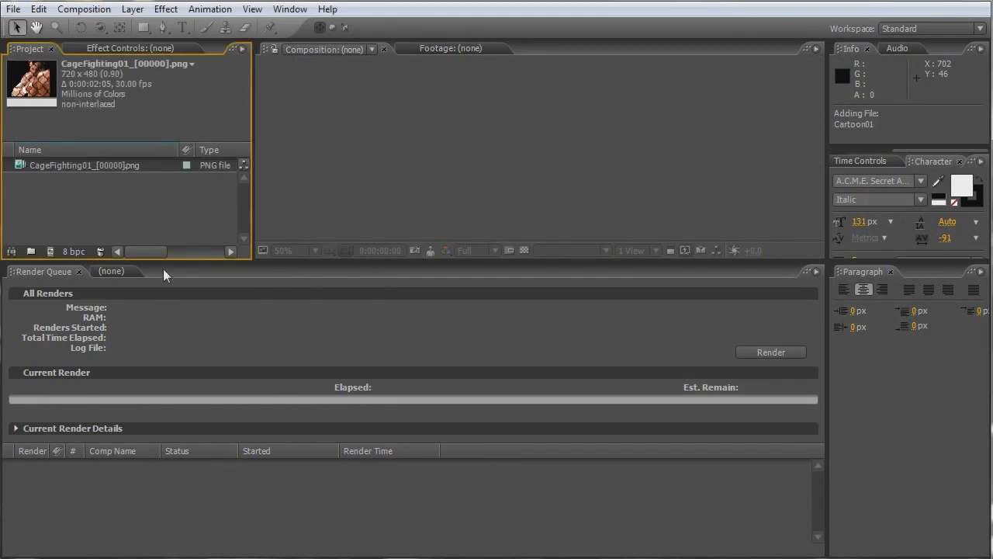
- Create a composition from the imported CageFighting01 PNG sequence and preview its playback
{"action": "left_click_drag", "start_coordinate": [175, 259], "coordinate": [117, 306]}
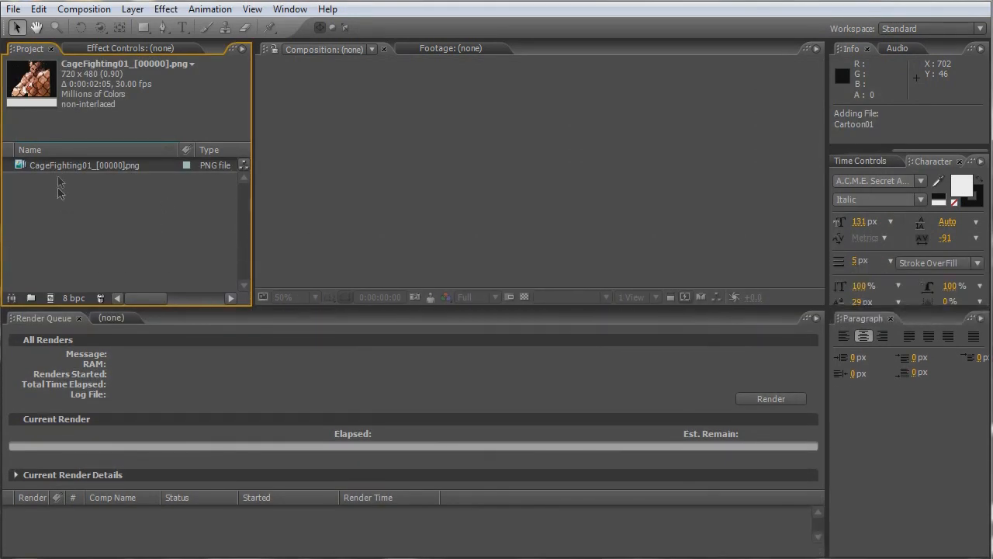
{"action": "left_click_drag", "start_coordinate": [60, 169], "coordinate": [53, 298]}
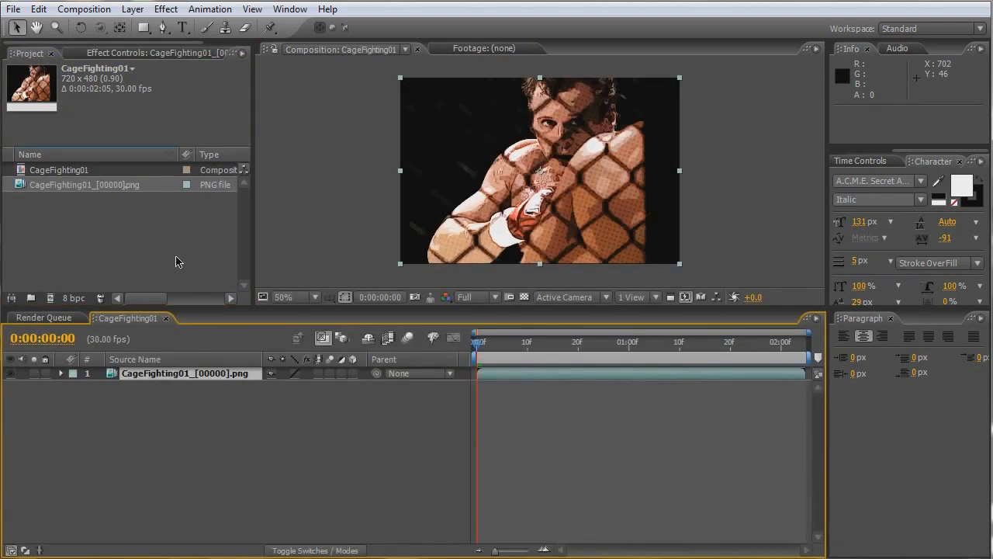
{"action": "key", "text": "KP_0"}
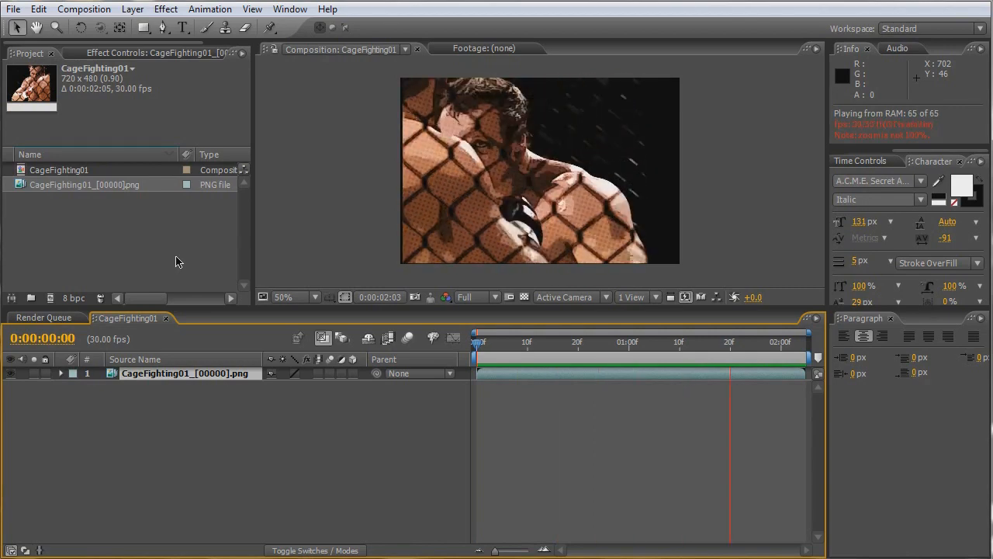
{"action": "key", "text": "space"}
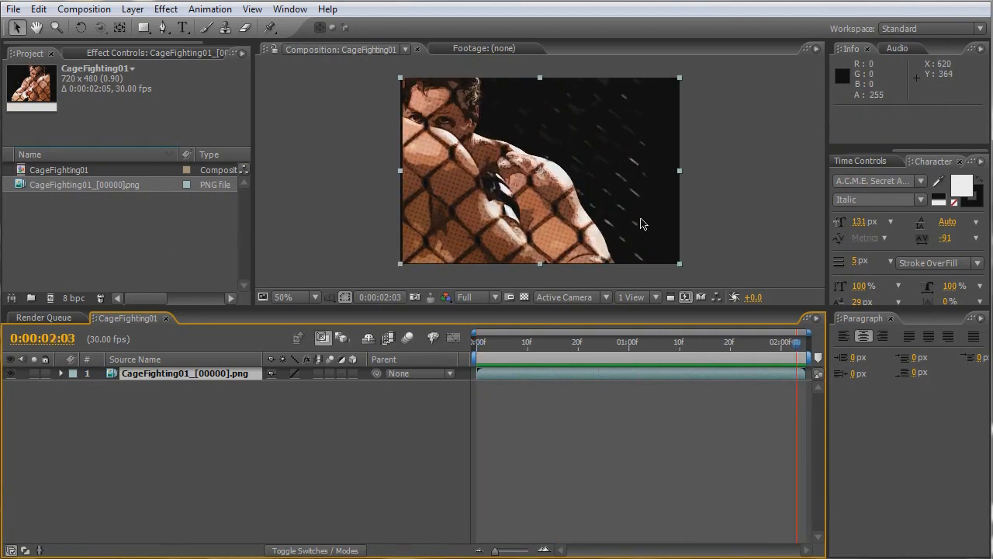
- Set the CageFighting01 composition's frame rate to 15 frames per second and preview the playback
{"action": "left_click", "coordinate": [84, 9]}
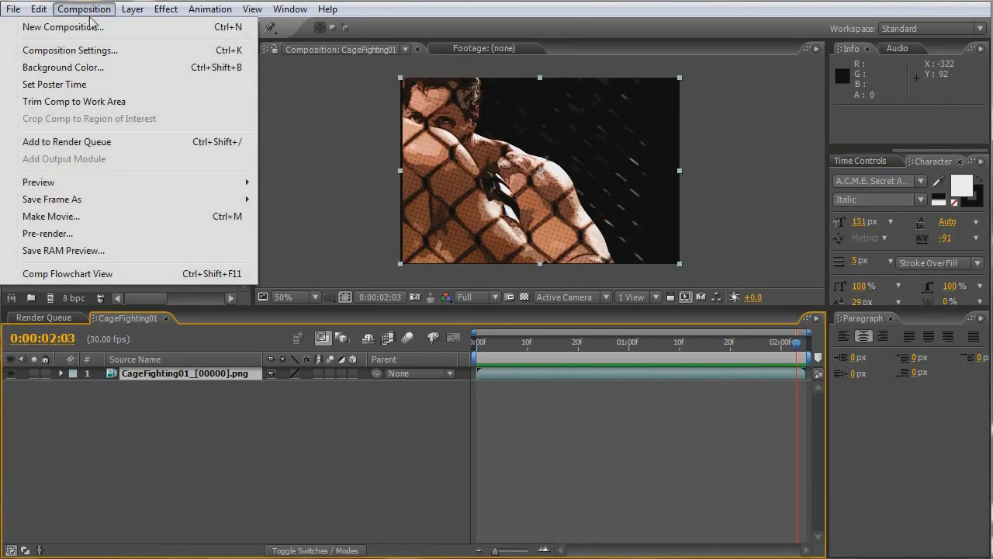
{"action": "left_click", "coordinate": [92, 47]}
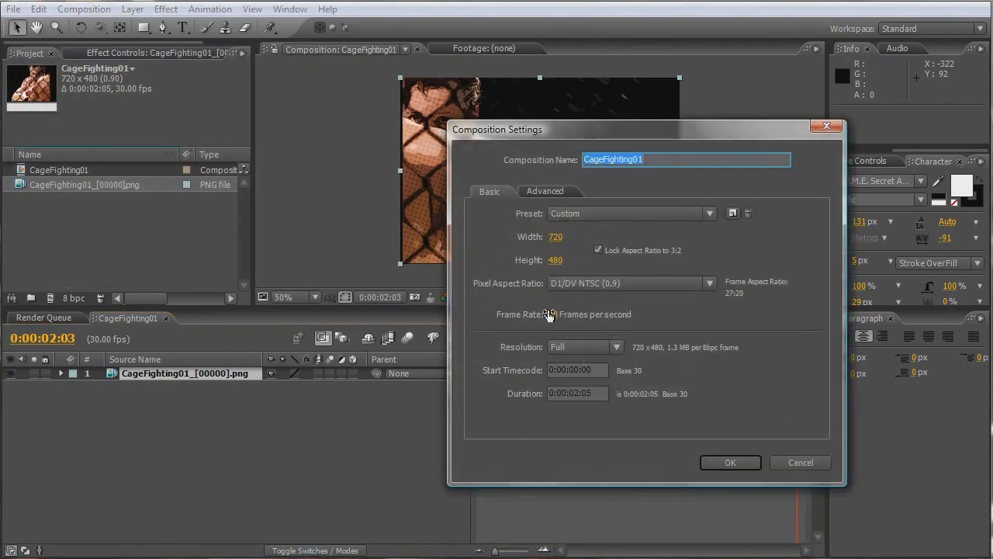
{"action": "left_click", "coordinate": [551, 315]}
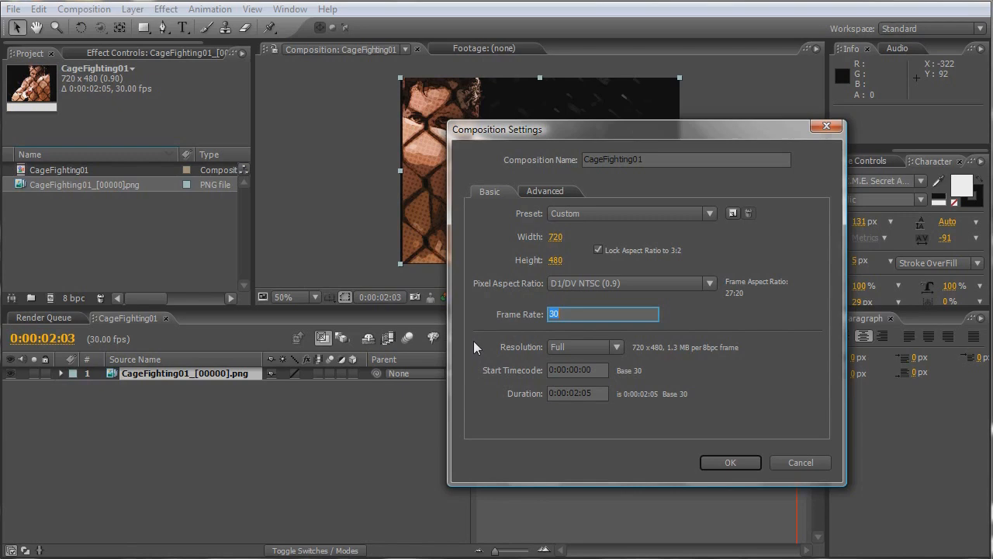
{"action": "type", "text": "15"}
{"action": "left_click", "coordinate": [726, 463]}
{"action": "key", "text": "KP_0"}
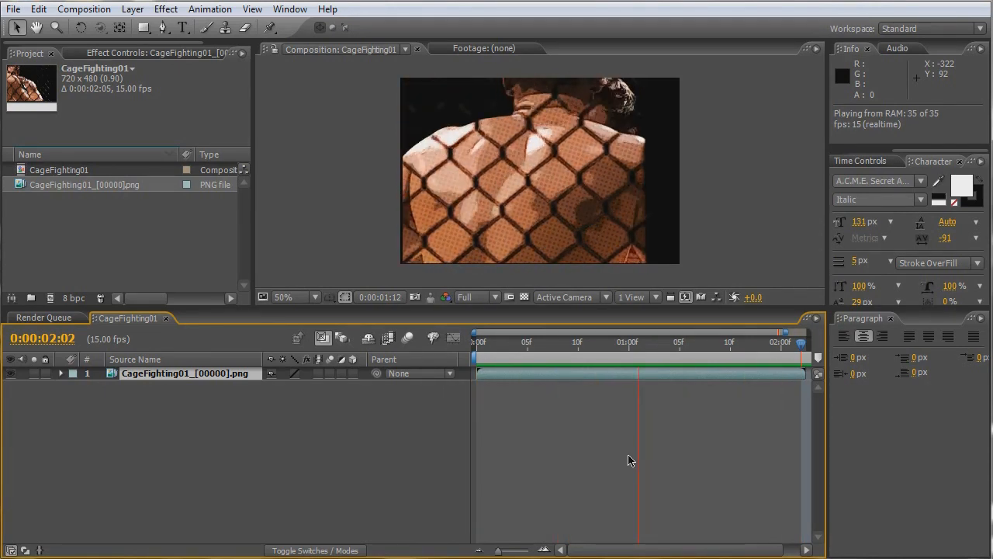
{"action": "key", "text": "space"}
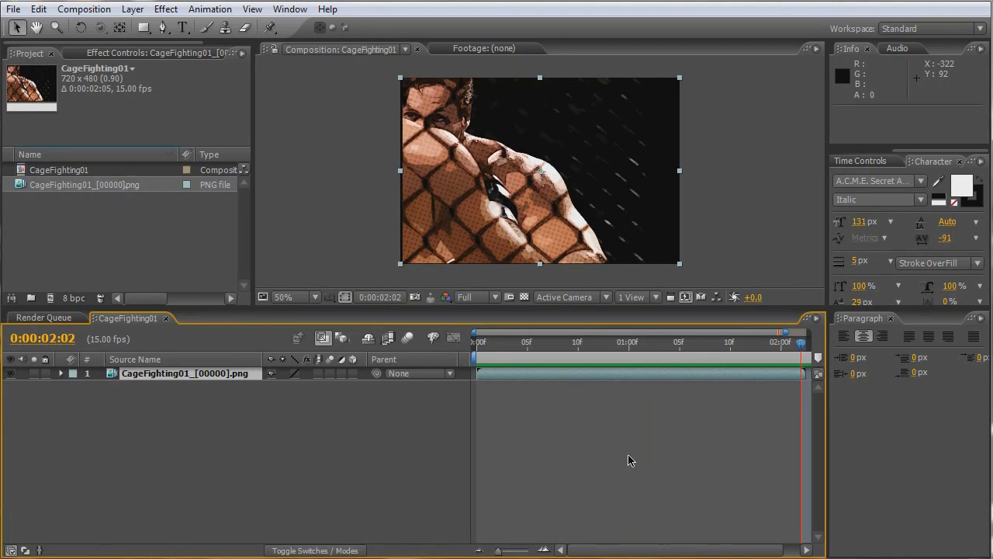
- Add the CageFighting01 composition to the render queue and set its output format to QuickTime Movie
{"action": "left_click", "coordinate": [50, 320]}
{"action": "left_click_drag", "start_coordinate": [70, 181], "coordinate": [93, 518]}
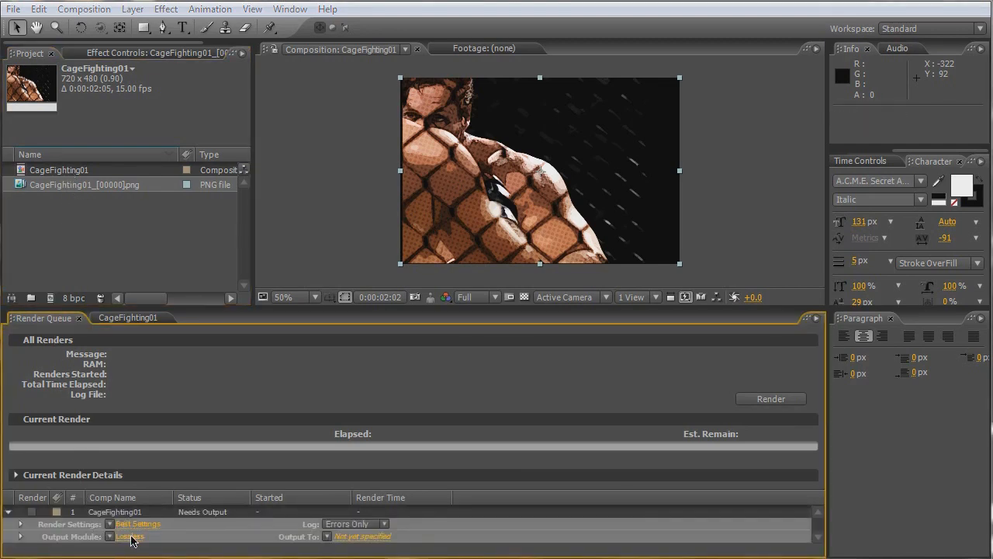
{"action": "left_click", "coordinate": [130, 536]}
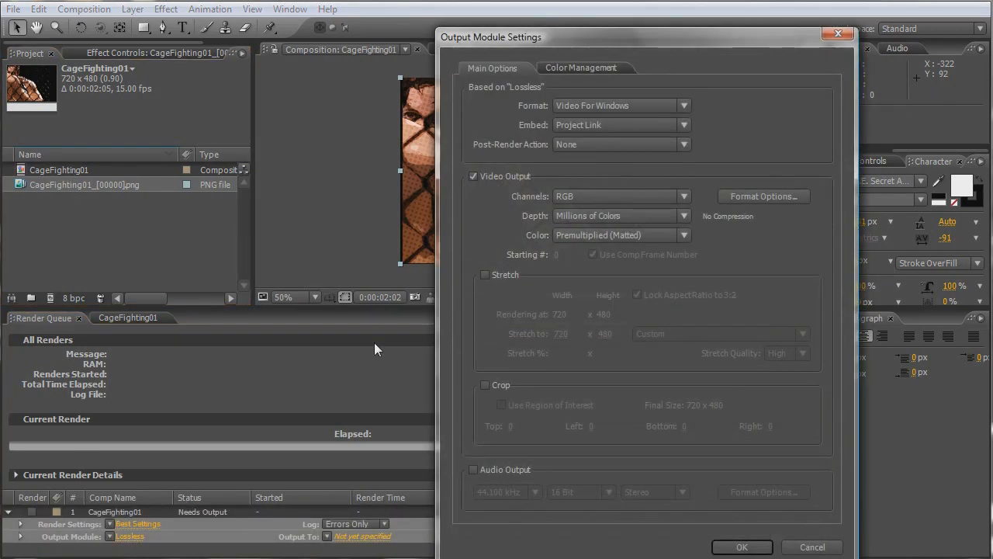
{"action": "left_click", "coordinate": [603, 105]}
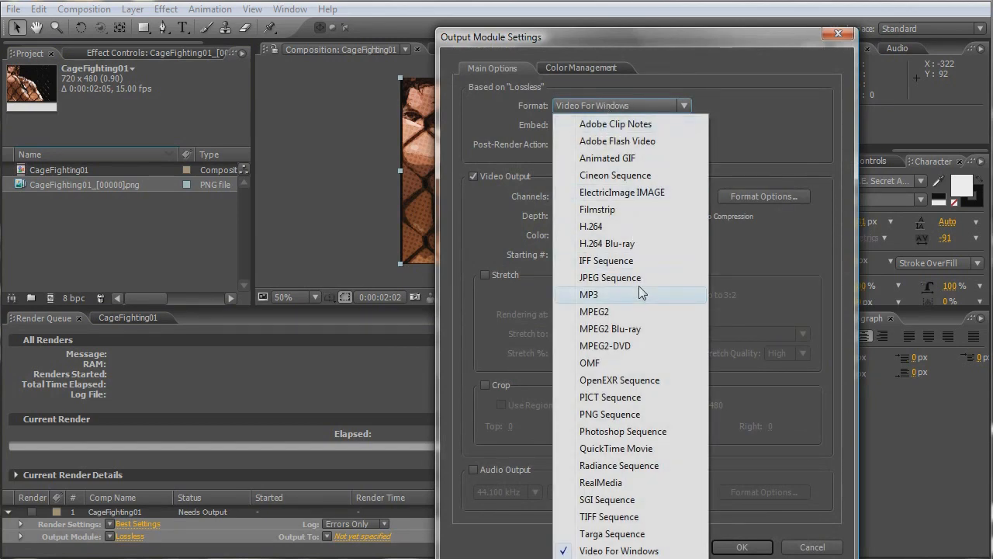
{"action": "left_click", "coordinate": [645, 447]}
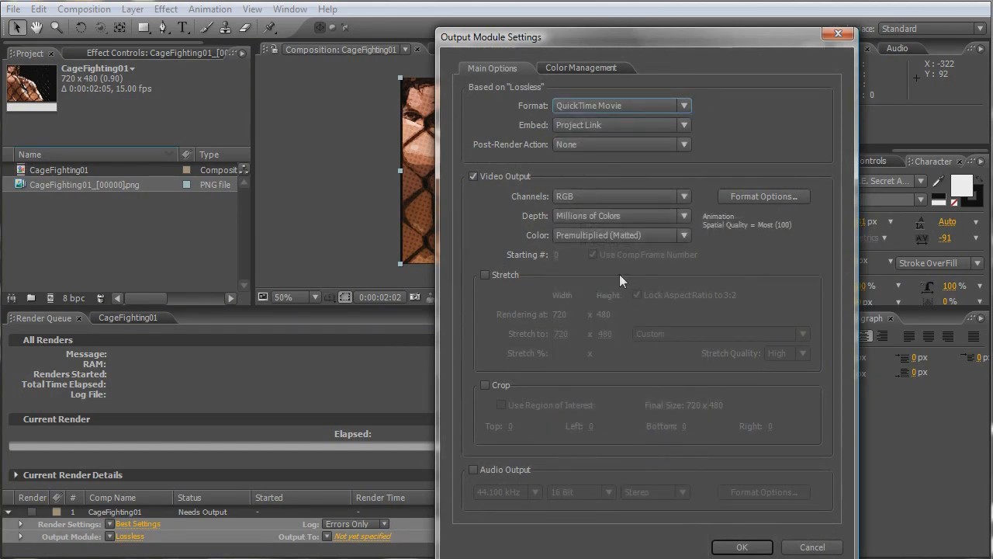
- Keep Animation as the QuickTime compression type and apply the output module settings
{"action": "left_click", "coordinate": [765, 197]}
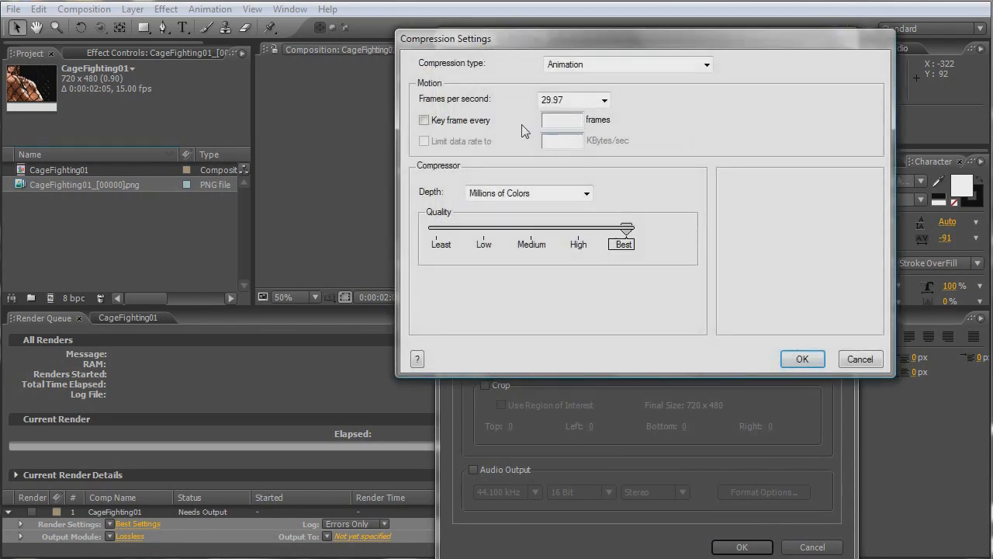
{"action": "left_click", "coordinate": [590, 69]}
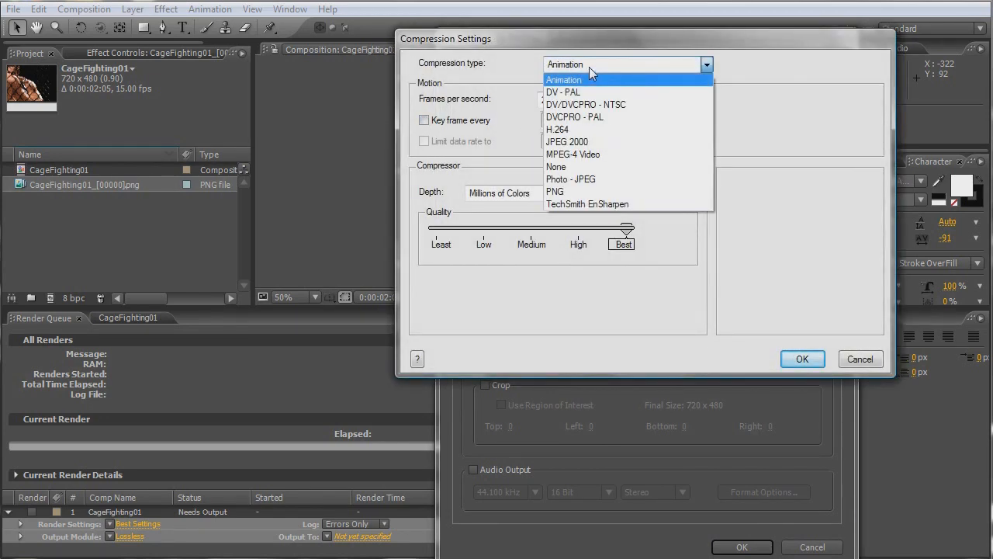
{"action": "left_click", "coordinate": [589, 67]}
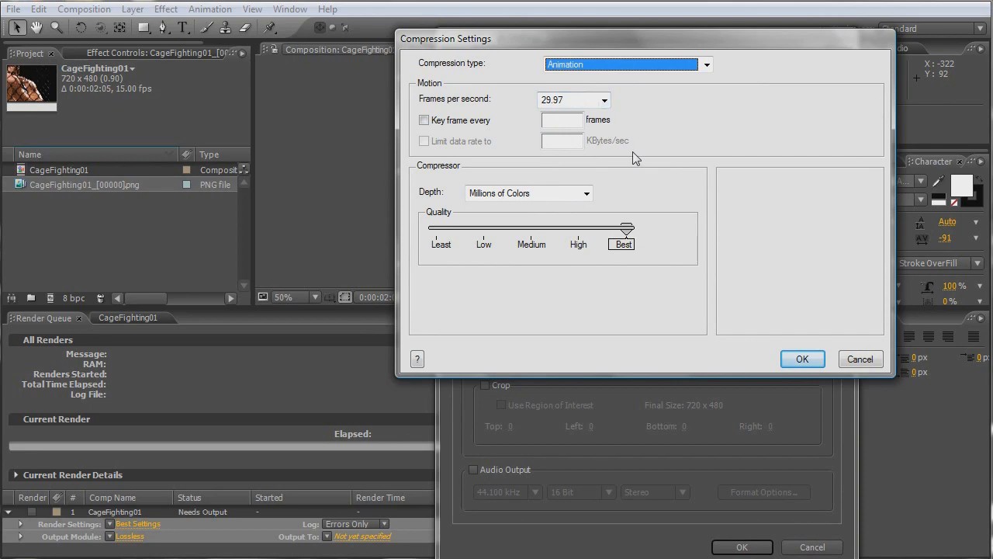
{"action": "left_click", "coordinate": [802, 358]}
{"action": "left_click", "coordinate": [741, 546]}
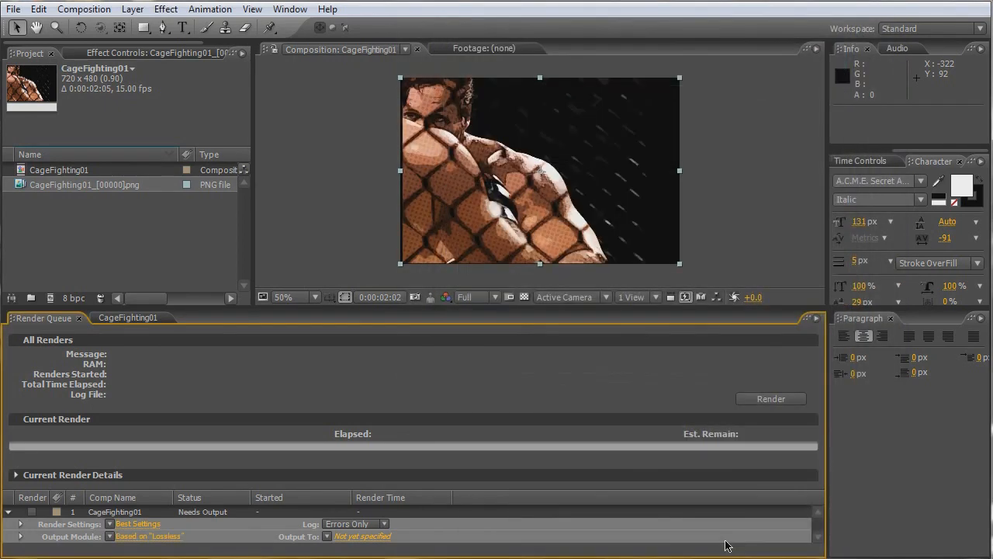
- Set the render output to FinalCartoon01.mov in the Cartoon folder and render the composition
{"action": "left_click", "coordinate": [385, 537]}
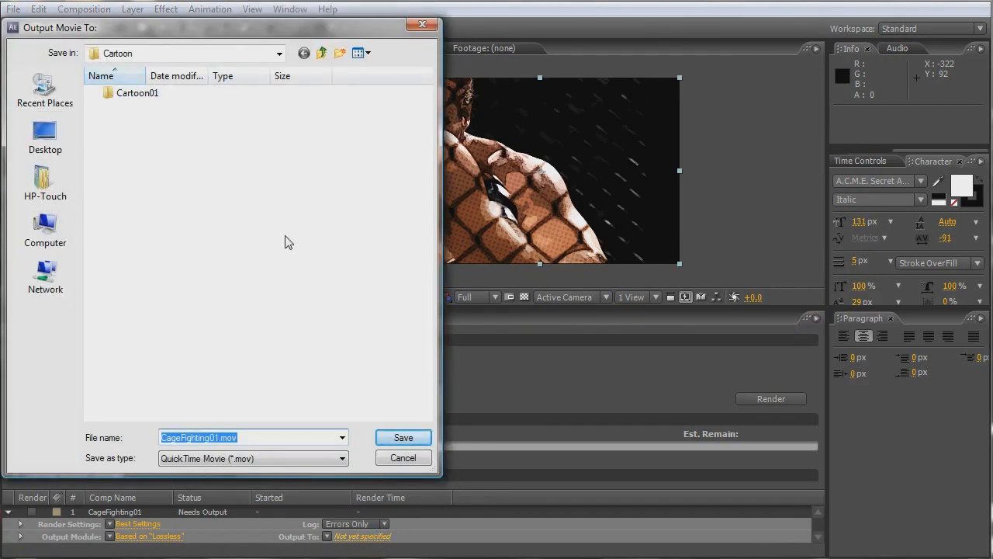
{"action": "type", "text": "FinalCar"}
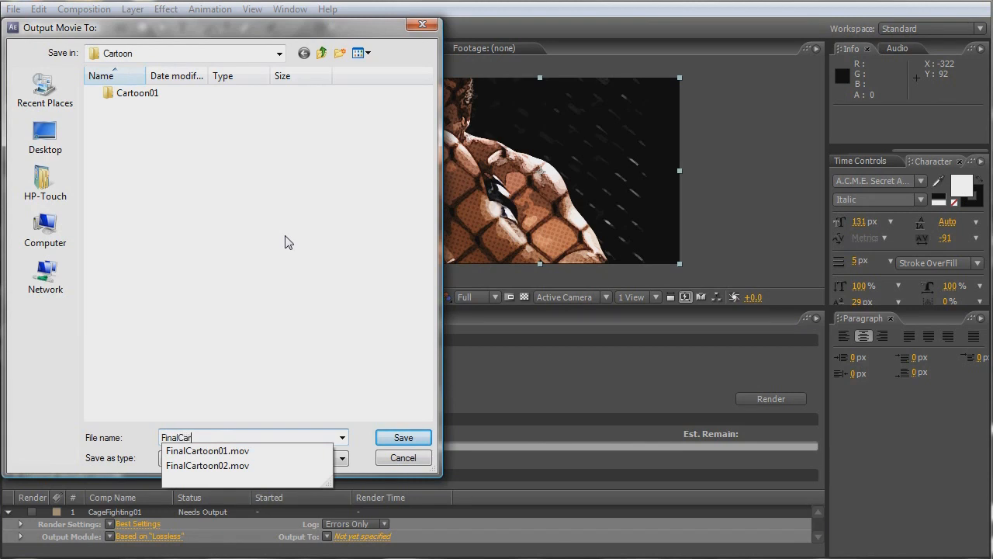
{"action": "type", "text": "t"}
{"action": "key", "text": "Down"}
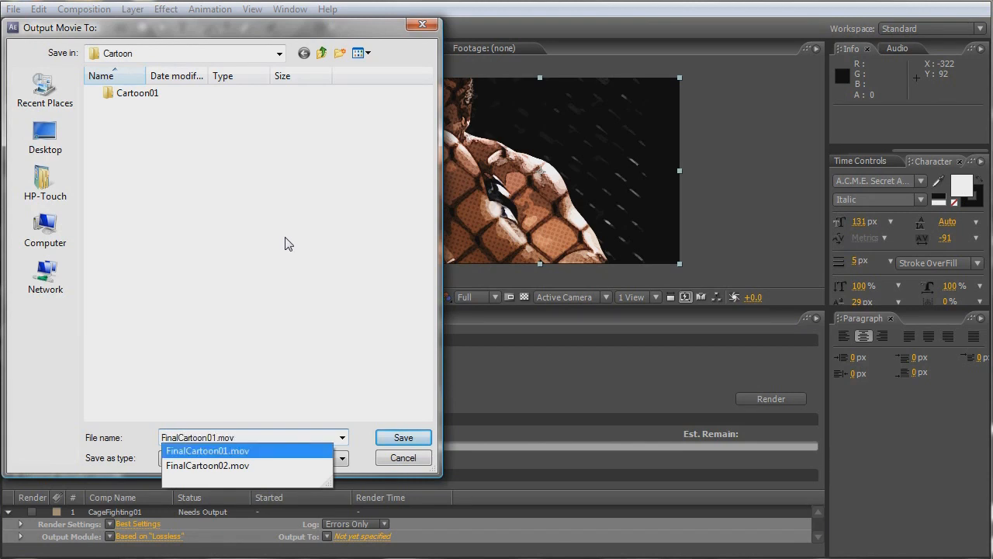
{"action": "left_click", "coordinate": [410, 437]}
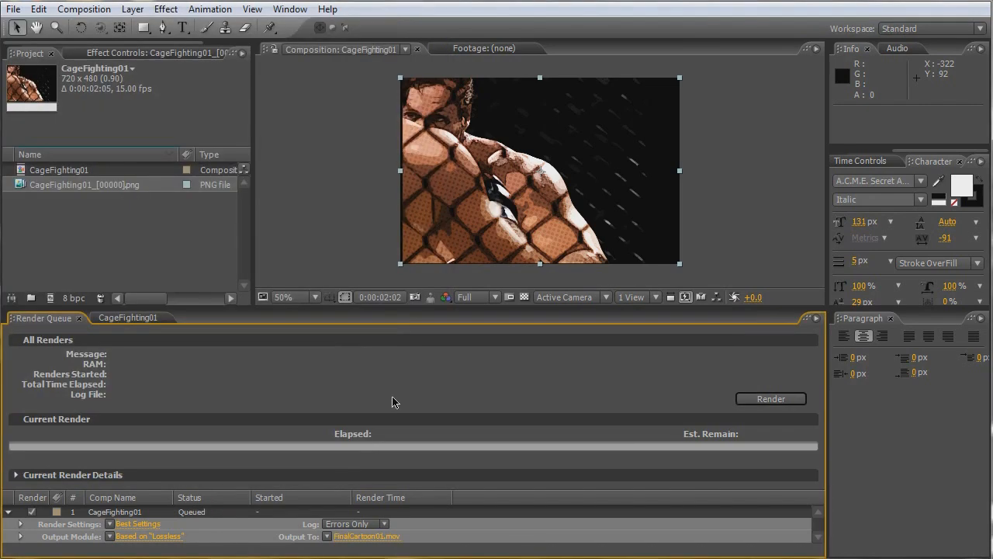
{"action": "left_click", "coordinate": [770, 400]}
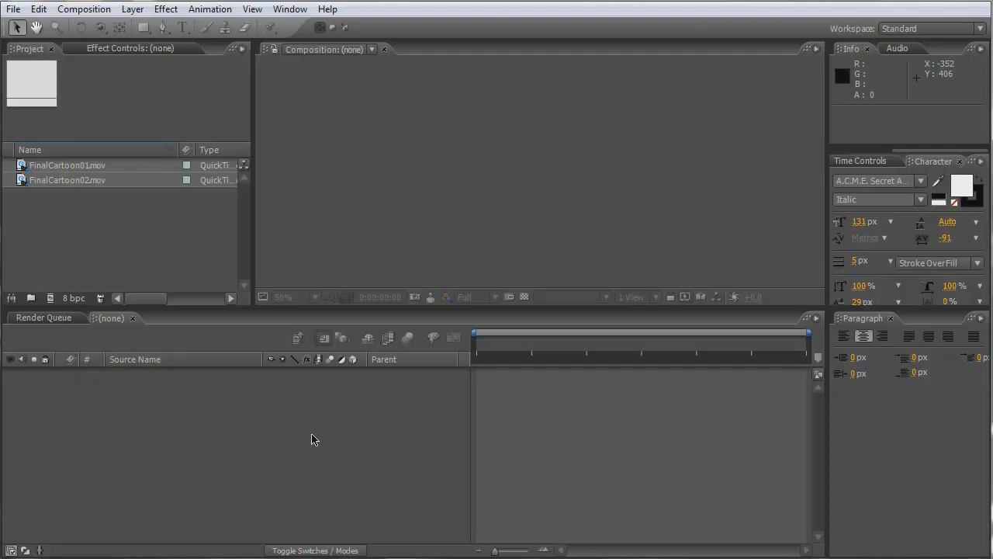
- Create a composition from the FinalCartoon01.mov clip and return the playhead to its first frame
{"action": "left_click", "coordinate": [57, 178]}
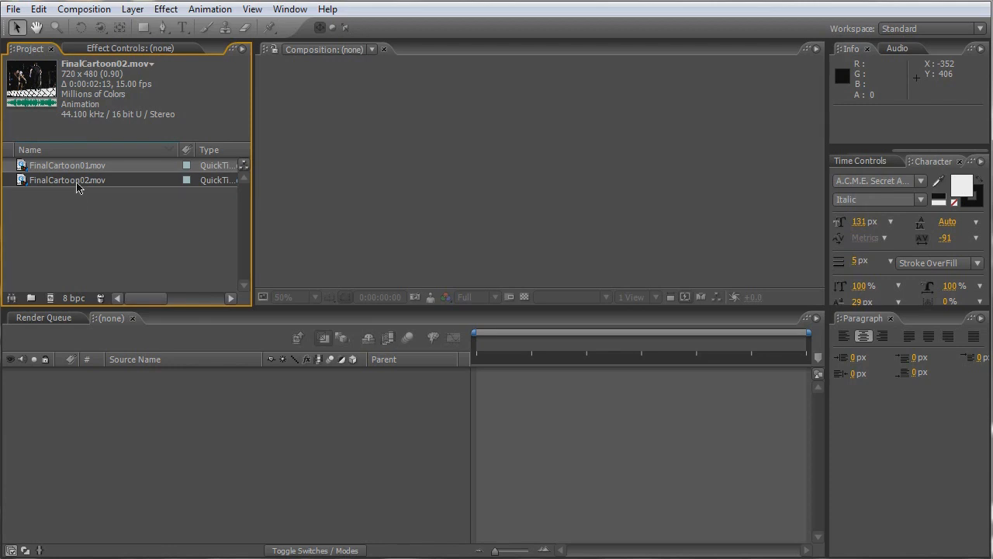
{"action": "left_click", "coordinate": [68, 165]}
{"action": "left_click", "coordinate": [69, 179]}
{"action": "left_click", "coordinate": [64, 172]}
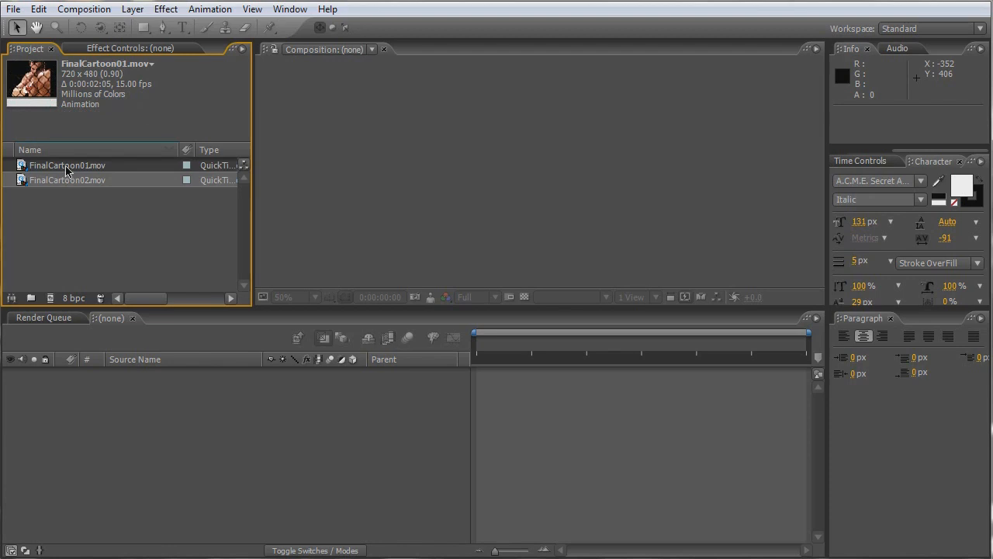
{"action": "left_click_drag", "start_coordinate": [65, 170], "coordinate": [54, 303]}
{"action": "left_click_drag", "start_coordinate": [484, 342], "coordinate": [461, 359]}
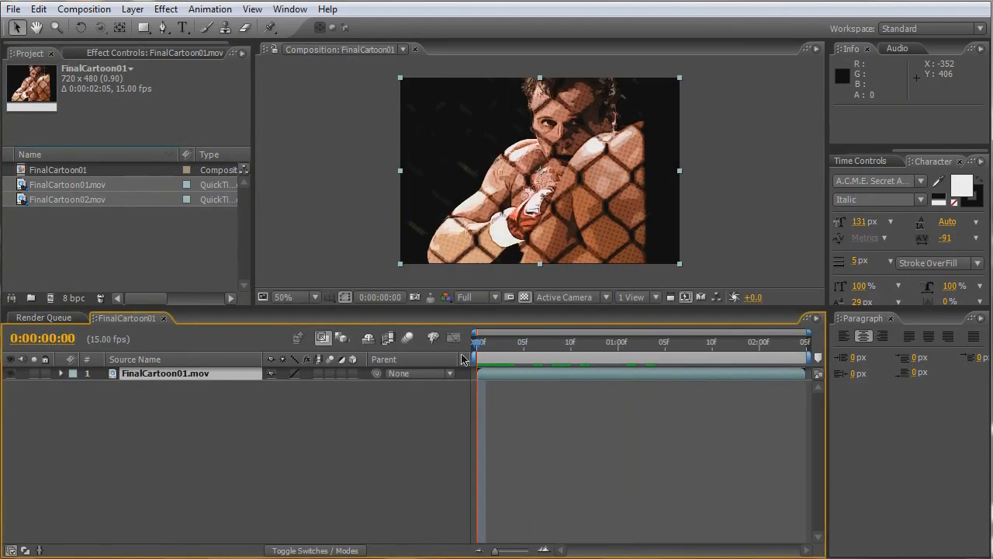
- Scale the FinalCartoon01.mov layer down to 83%
{"action": "left_click", "coordinate": [157, 375]}
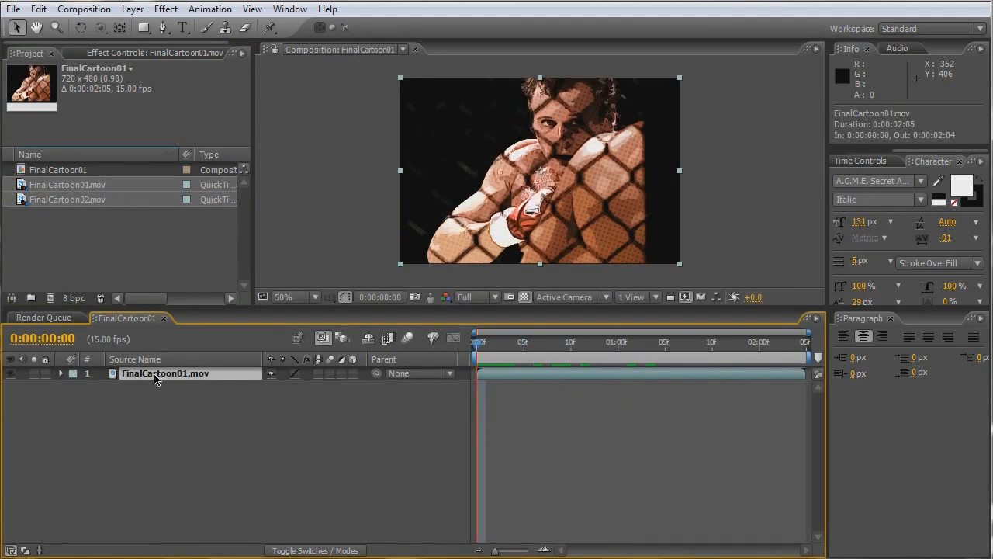
{"action": "key", "text": "s"}
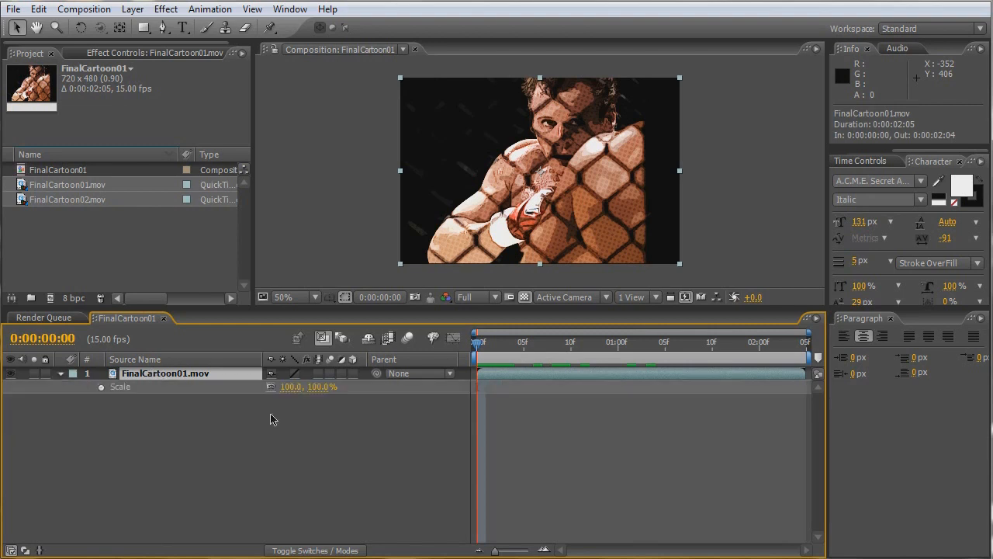
{"action": "left_click", "coordinate": [289, 387]}
{"action": "key", "text": "Return"}
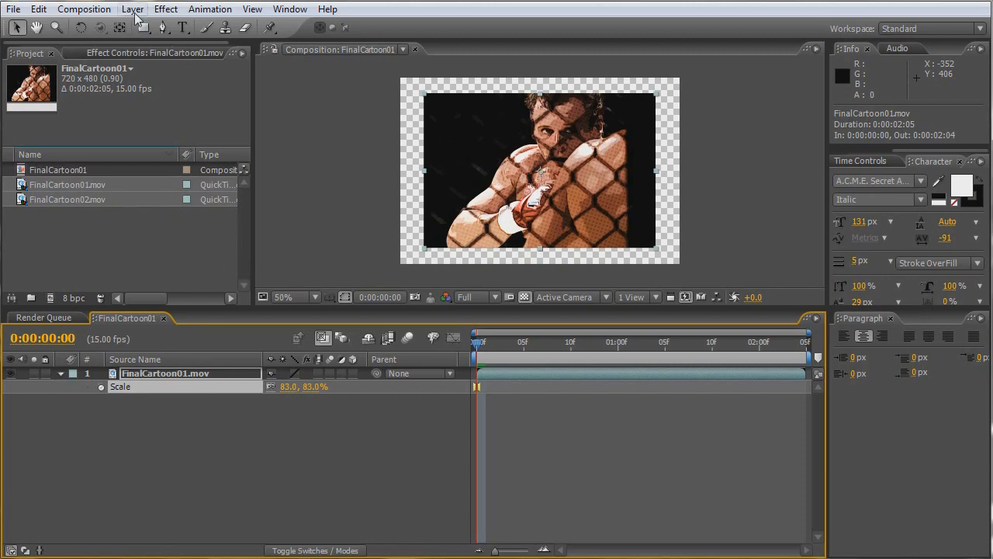
- Create a composition-sized 720 x 480 solid in pale orange with hue 44°, saturation 34% and brightness 100%
{"action": "left_click", "coordinate": [133, 11]}
{"action": "mouse_move", "coordinate": [146, 28]}
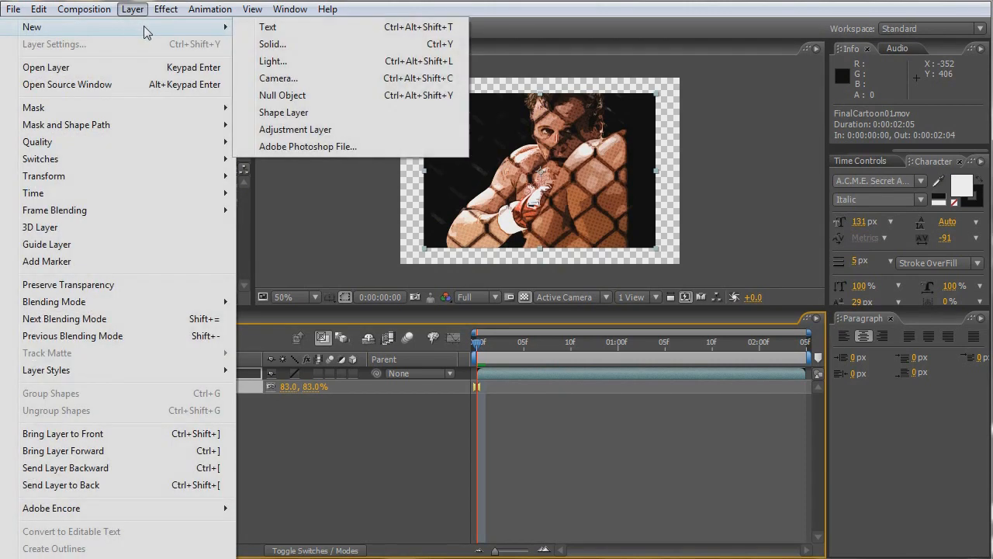
{"action": "left_click", "coordinate": [269, 45]}
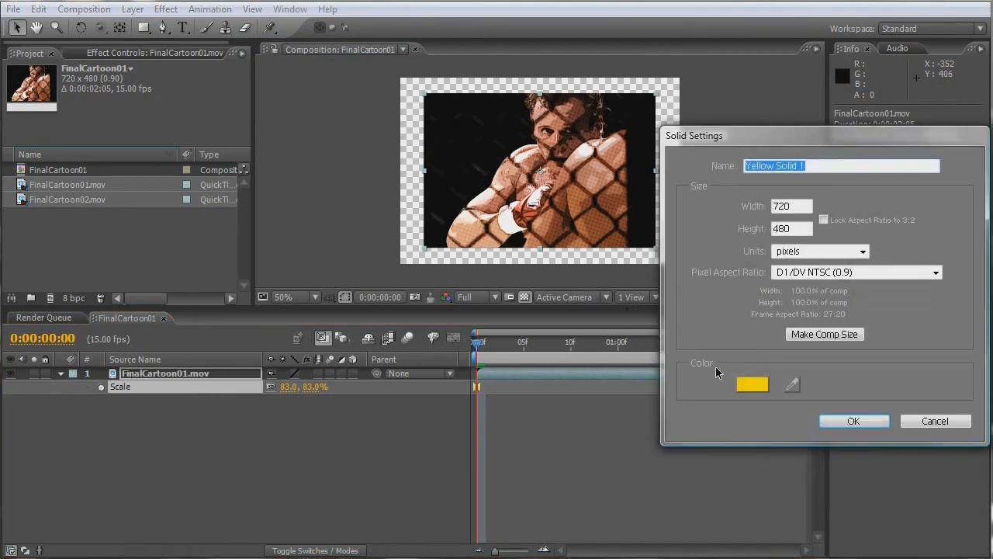
{"action": "left_click", "coordinate": [756, 393]}
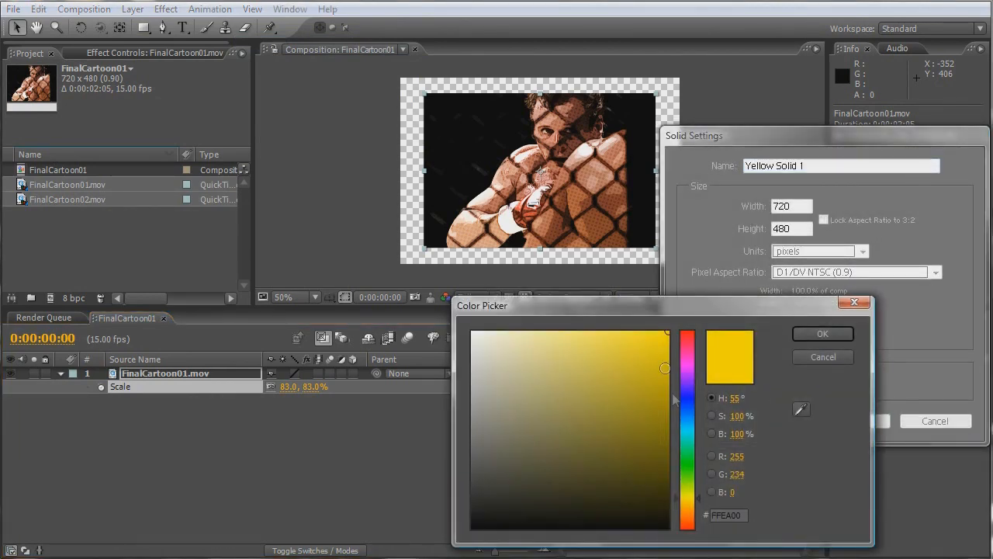
{"action": "left_click", "coordinate": [688, 504]}
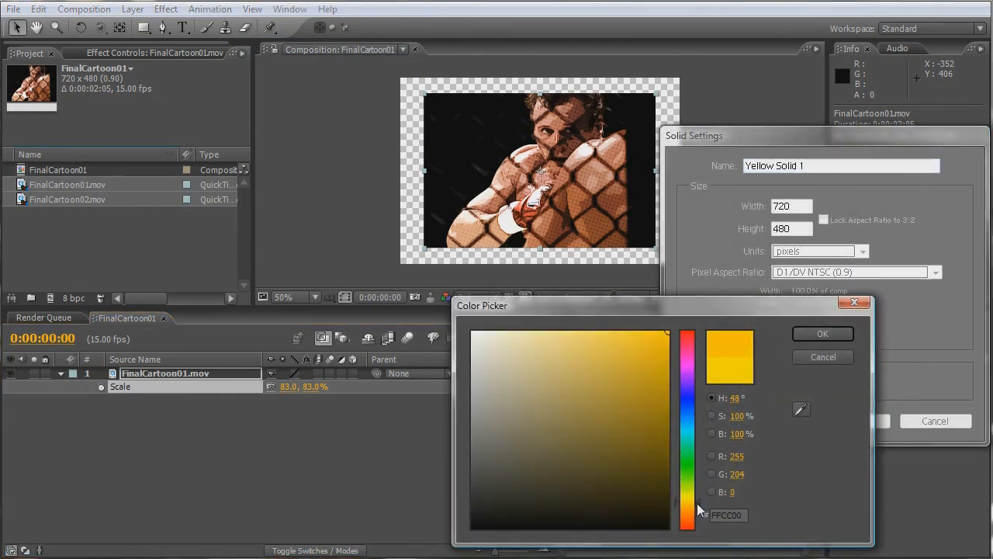
{"action": "left_click", "coordinate": [716, 416]}
{"action": "left_click_drag", "start_coordinate": [696, 371], "coordinate": [706, 448]}
{"action": "left_click", "coordinate": [712, 435]}
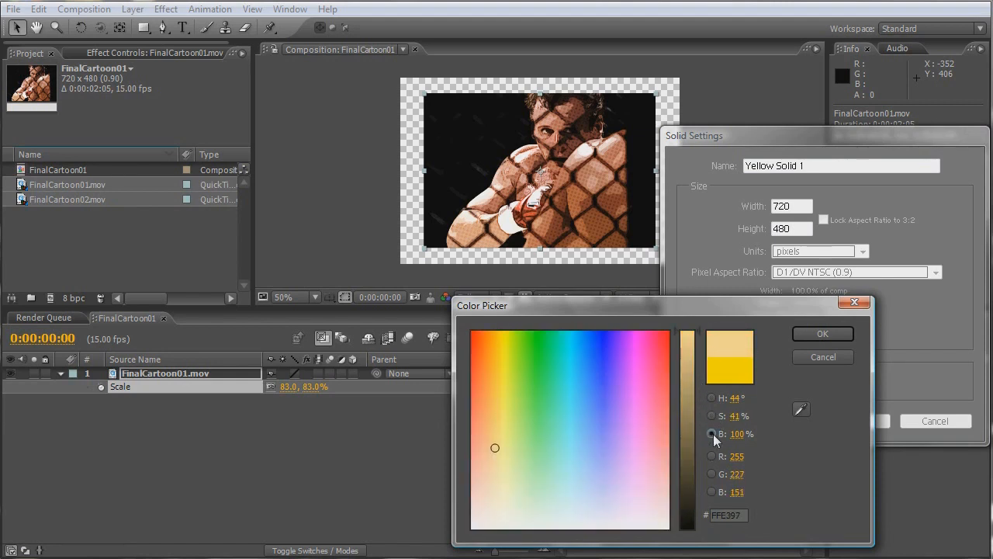
{"action": "left_click", "coordinate": [711, 417]}
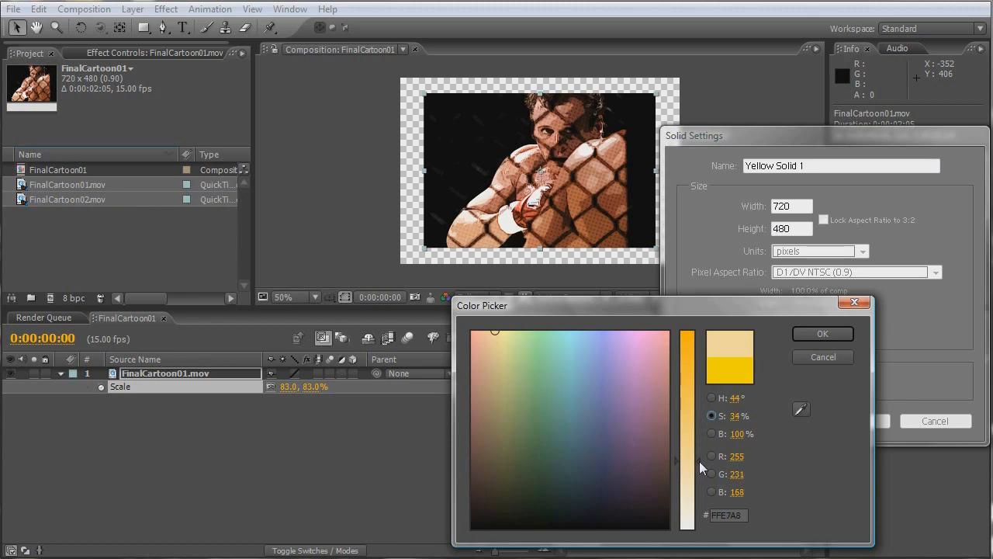
{"action": "left_click", "coordinate": [807, 335]}
{"action": "left_click", "coordinate": [854, 421]}
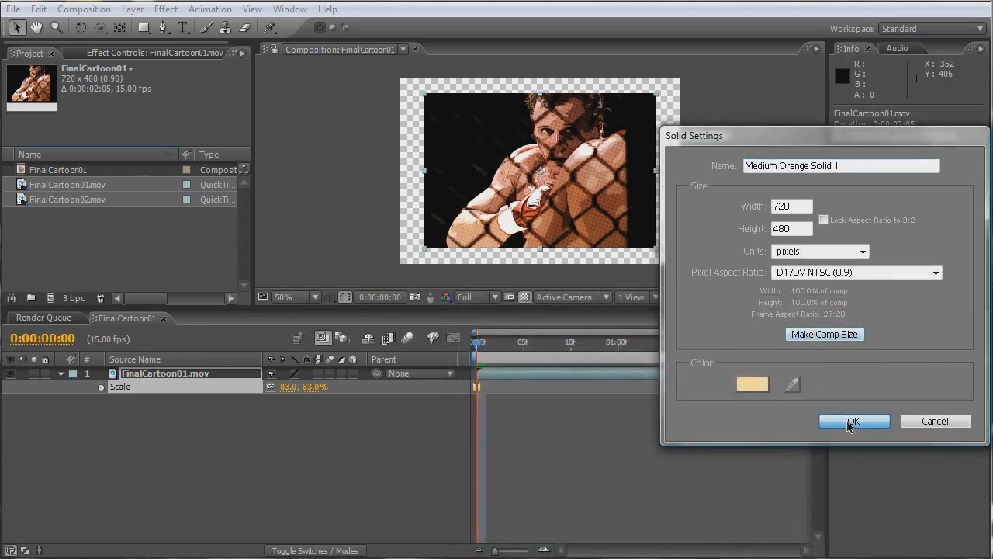
- Send the pale orange solid behind the FinalCartoon01.mov layer and rename it Paper
{"action": "key", "text": "ctrl+shift+bracketleft"}
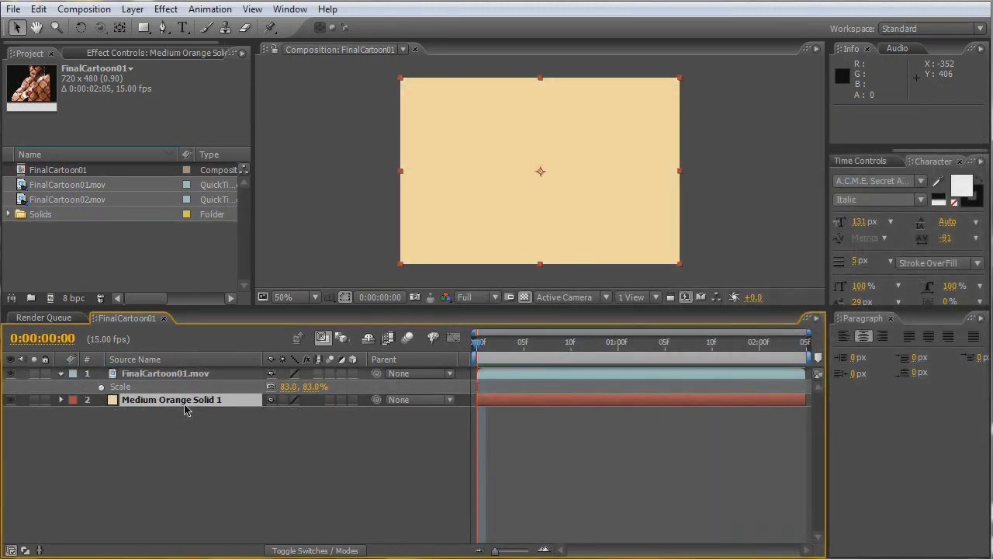
{"action": "left_click", "coordinate": [182, 403]}
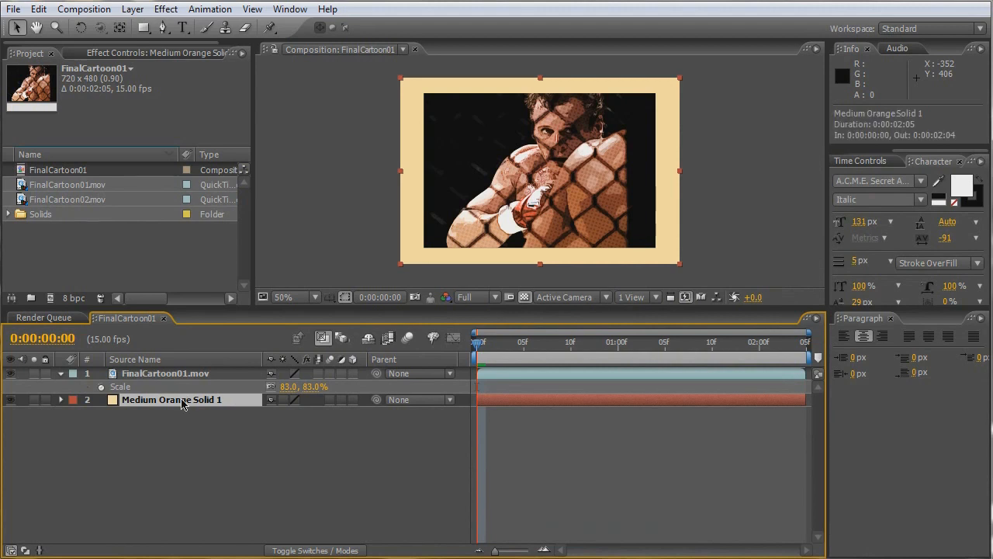
{"action": "key", "text": "Return"}
{"action": "type", "text": "Pape"}
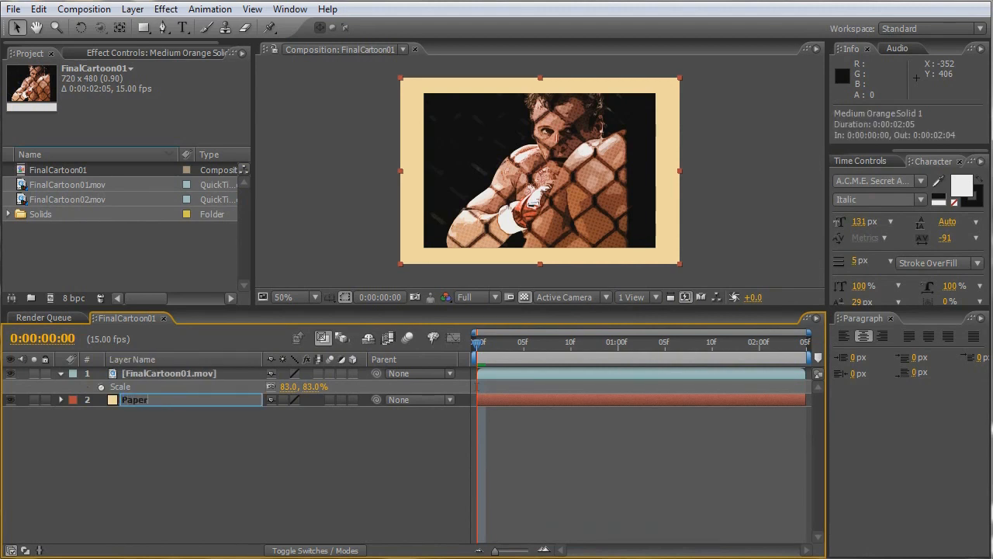
{"action": "type", "text": "r"}
{"action": "key", "text": "Return"}
- Create a black 720 x 480 solid directly above the FinalCartoon01.mov layer
{"action": "left_click", "coordinate": [170, 375]}
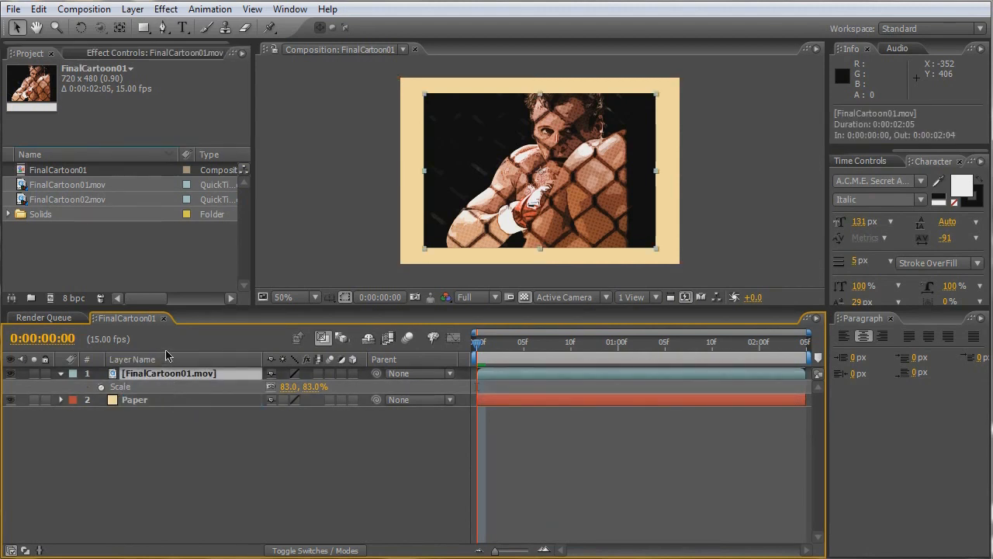
{"action": "left_click", "coordinate": [132, 9]}
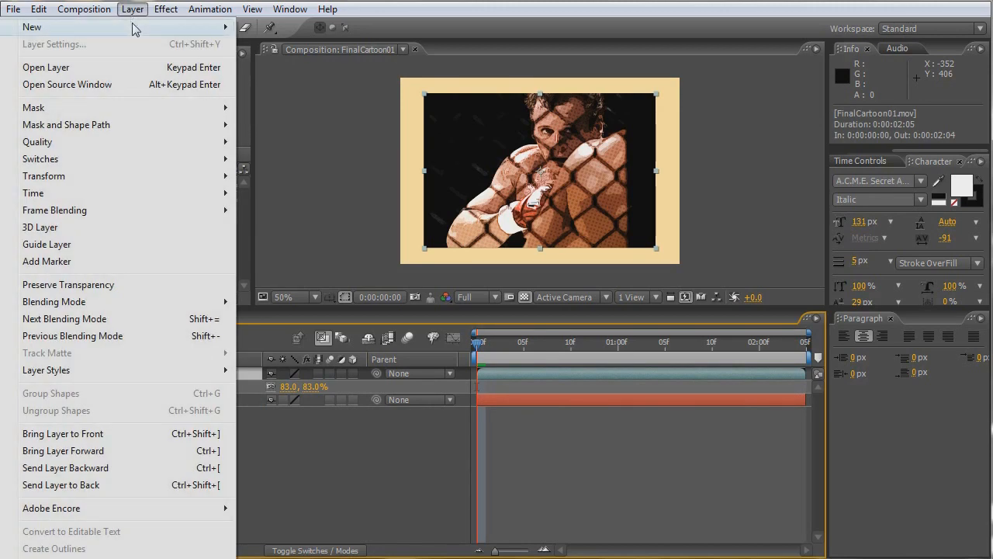
{"action": "mouse_move", "coordinate": [136, 29]}
{"action": "left_click", "coordinate": [283, 43]}
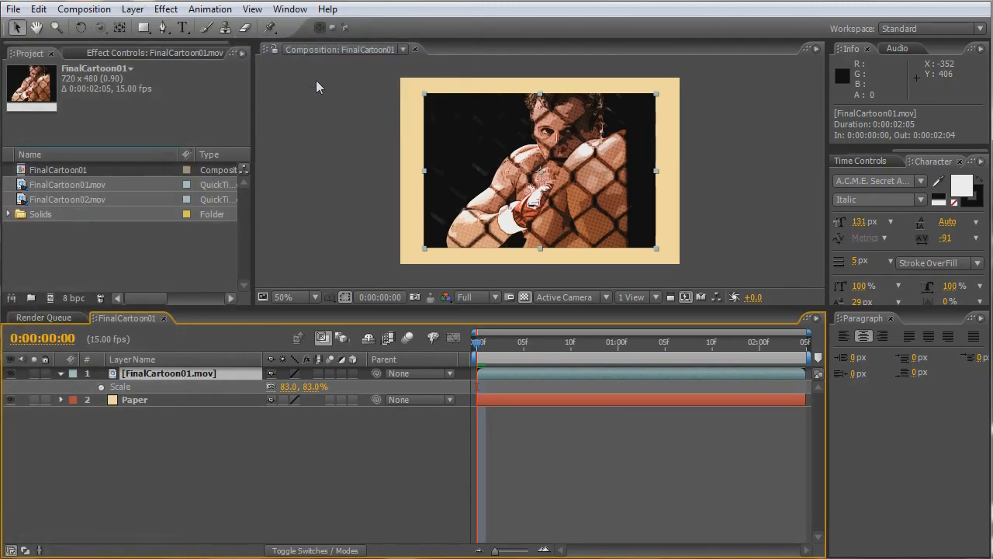
{"action": "left_click", "coordinate": [754, 380]}
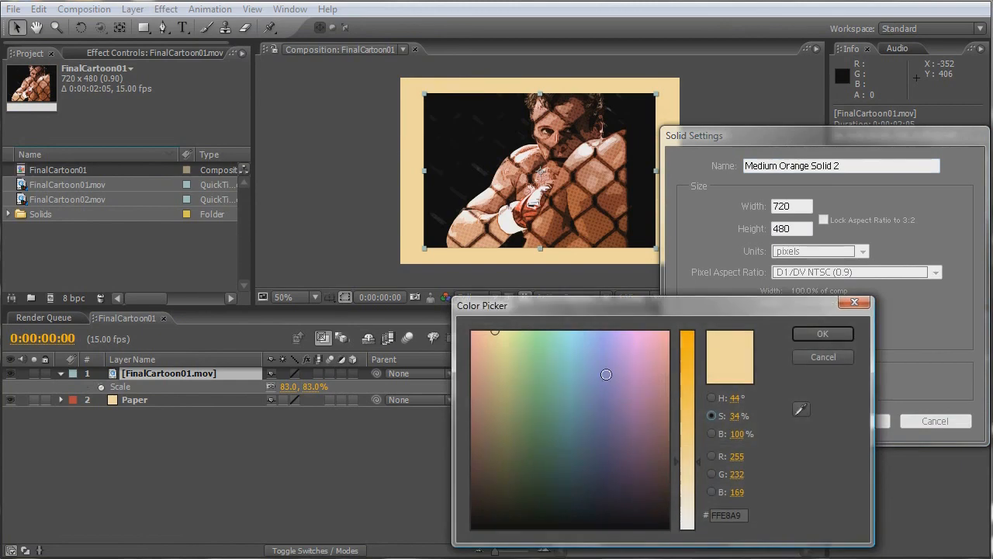
{"action": "left_click", "coordinate": [823, 334]}
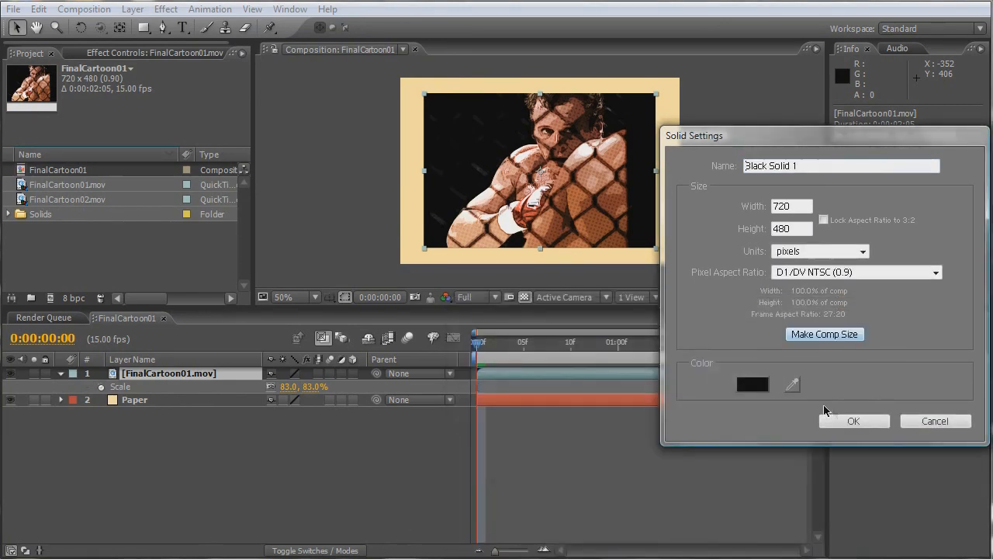
{"action": "left_click", "coordinate": [852, 422]}
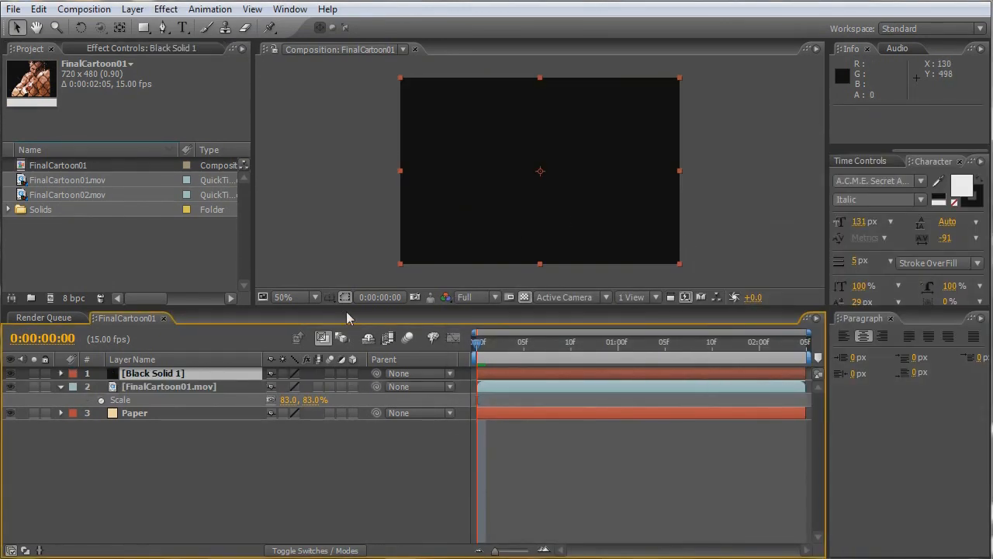
- Scale the black solid to 85% so it extends slightly beyond the movie clip
{"action": "key", "text": "s"}
{"action": "left_click", "coordinate": [289, 387]}
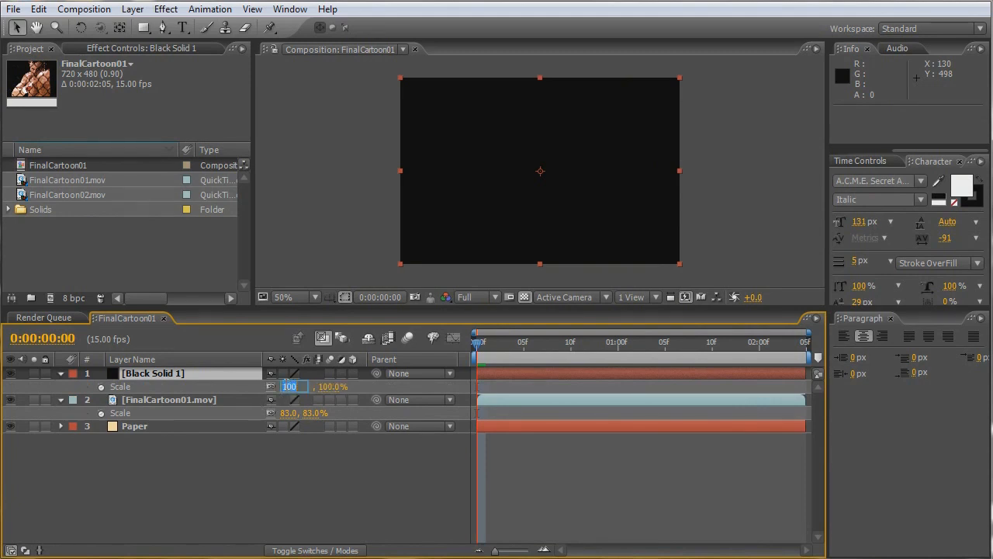
{"action": "type", "text": "6"}
{"action": "type", "text": "3"}
{"action": "key", "text": "Return"}
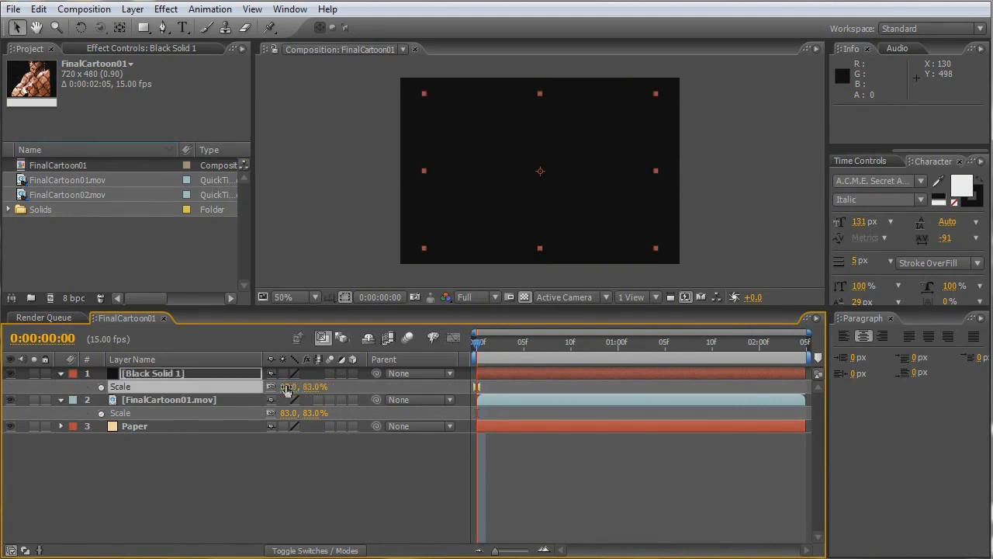
{"action": "left_click", "coordinate": [287, 392]}
{"action": "type", "text": "85"}
{"action": "key", "text": "Return"}
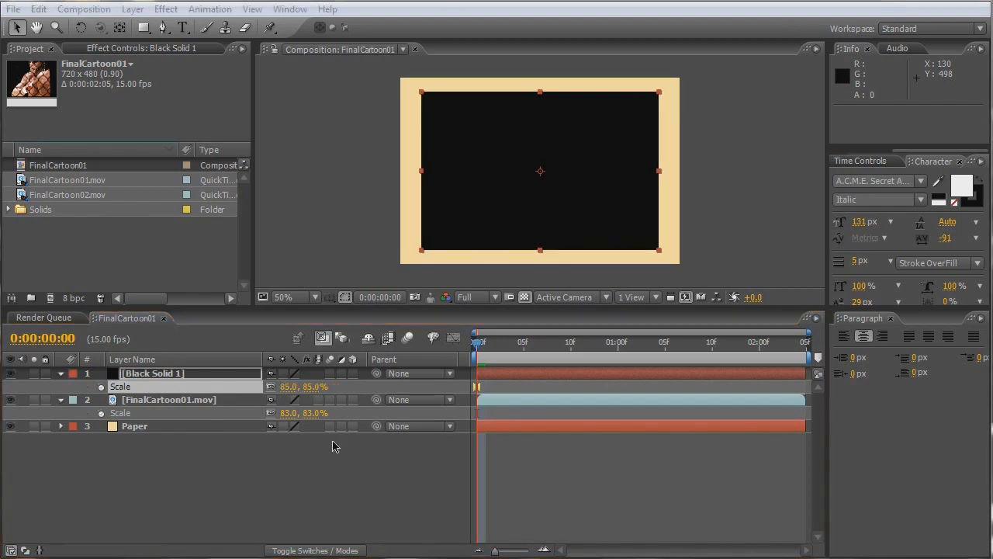
- Rename the black solid layer as Frame
{"action": "left_click", "coordinate": [162, 374]}
{"action": "key", "text": "Return"}
{"action": "type", "text": "Frame"}
{"action": "key", "text": "Return"}
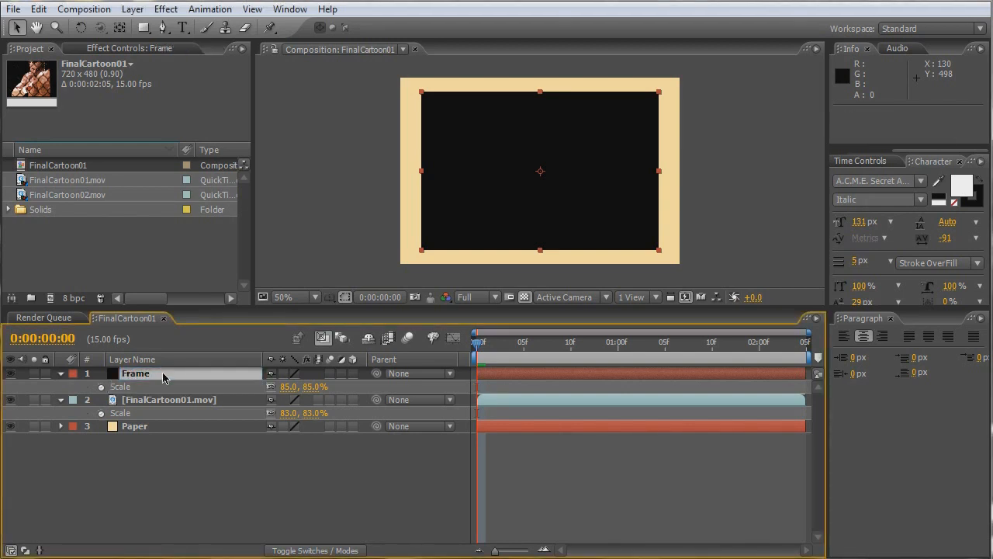
- Add a full-size rectangular mask to the Frame layer and set its mode to Subtract
{"action": "left_click", "coordinate": [144, 29]}
{"action": "double_click", "coordinate": [143, 32]}
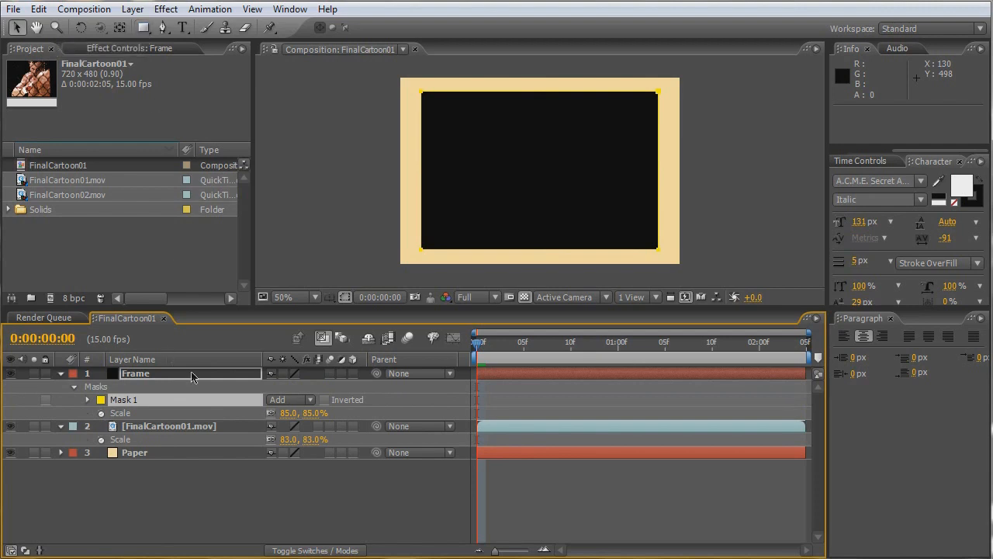
{"action": "left_click", "coordinate": [284, 400]}
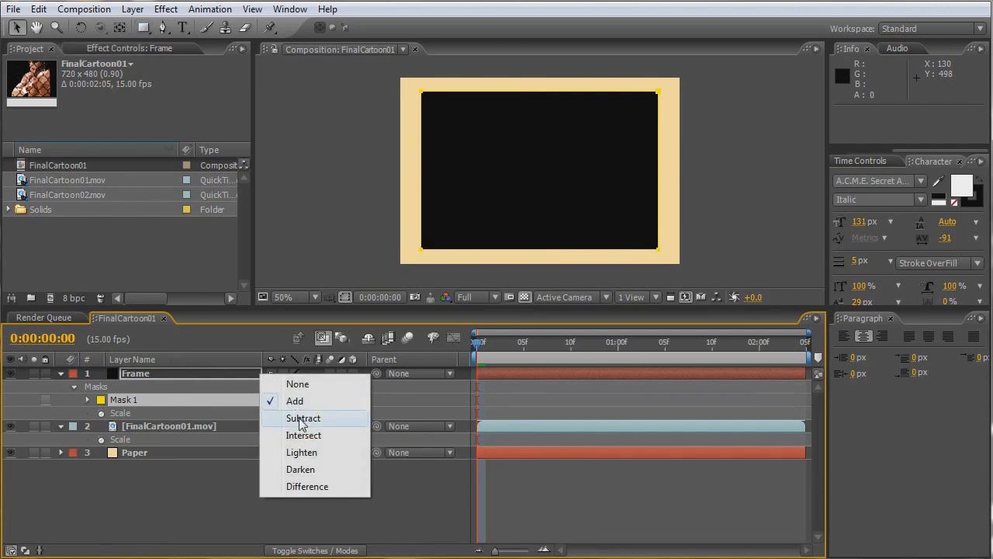
{"action": "left_click", "coordinate": [302, 419]}
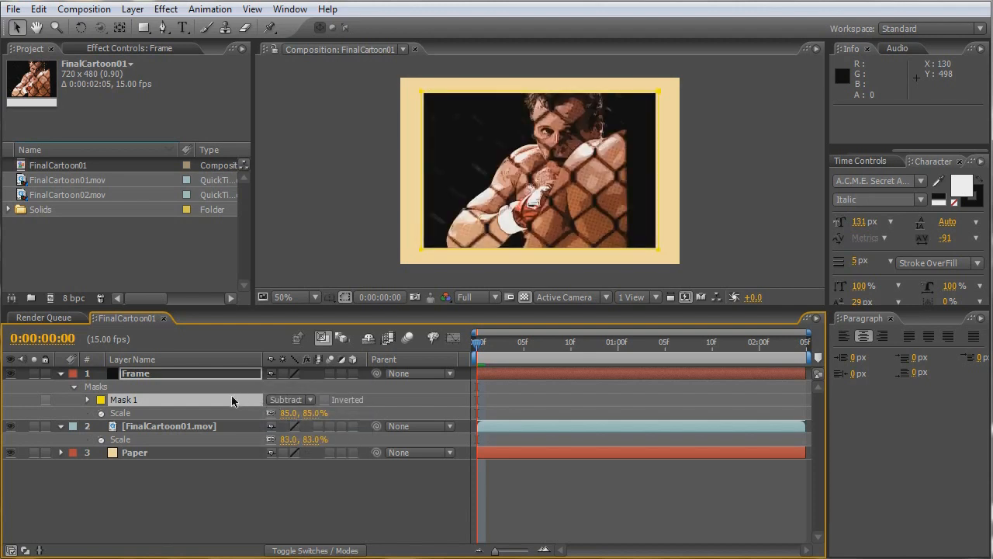
- Set the Frame layer's mask expansion to -10 pixels and hide the FinalCartoon01.mov layer
{"action": "key", "text": "m"}
{"action": "key", "text": "m"}
{"action": "left_click_drag", "start_coordinate": [272, 439], "coordinate": [263, 439]}
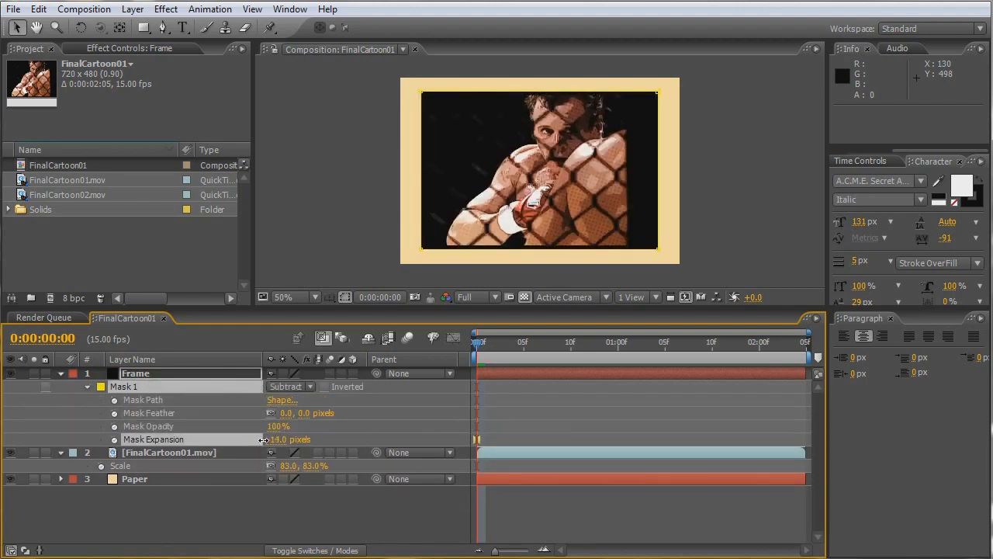
{"action": "left_click", "coordinate": [10, 452]}
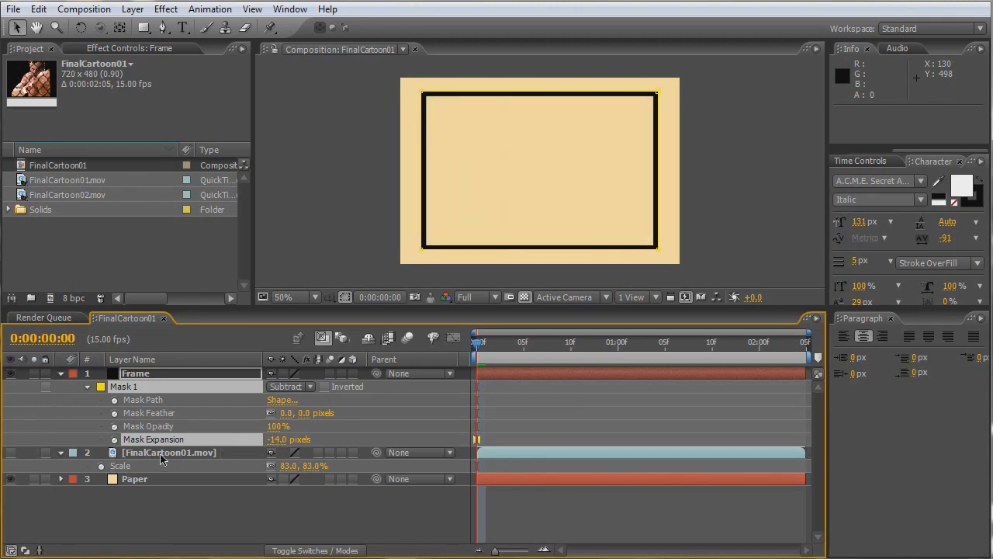
{"action": "left_click", "coordinate": [278, 439]}
{"action": "type", "text": "-10"}
{"action": "key", "text": "Return"}
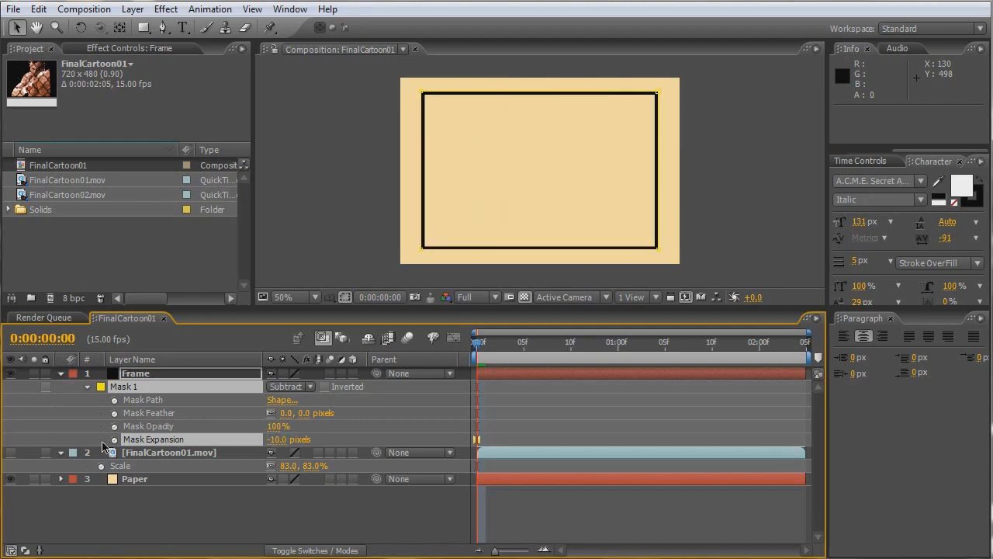
- Apply the Stroke effect to the Frame layer with brush size 14.3 and paint style Reveal Original Image
{"action": "left_click", "coordinate": [149, 376]}
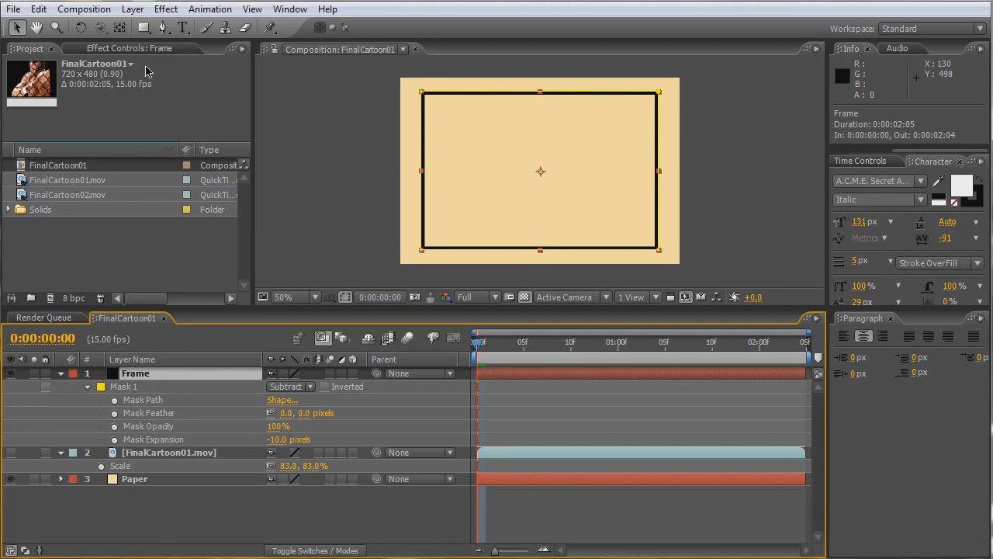
{"action": "left_click", "coordinate": [168, 10]}
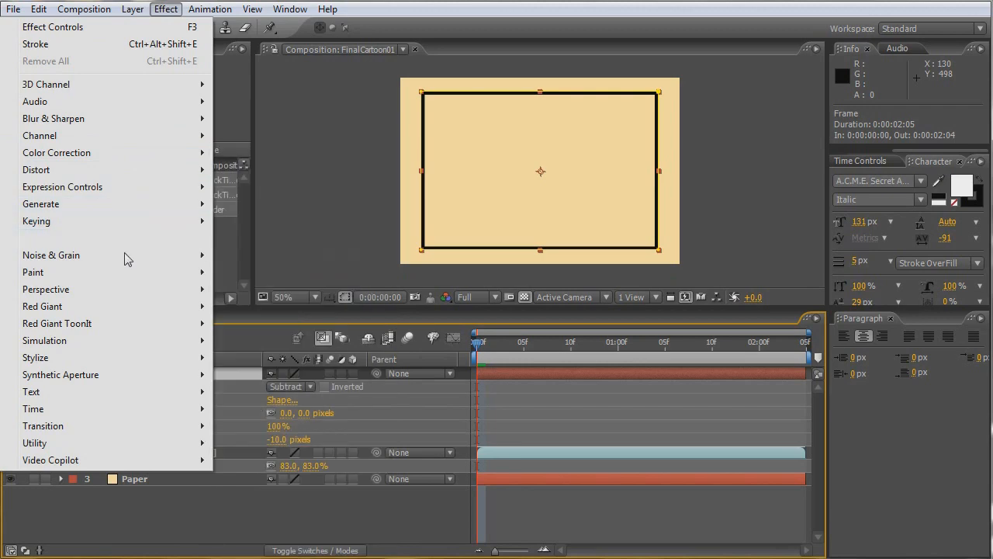
{"action": "mouse_move", "coordinate": [140, 204]}
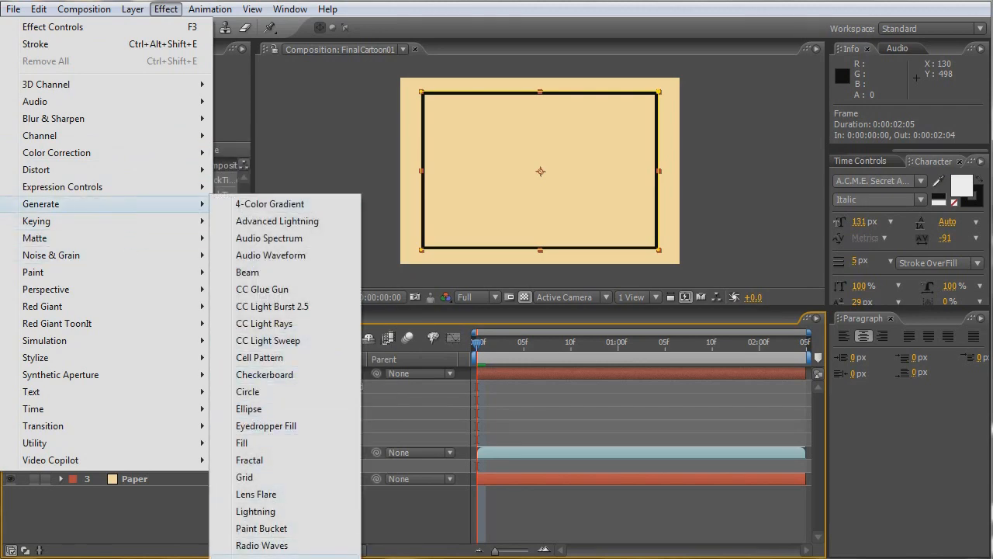
{"action": "left_click", "coordinate": [268, 558]}
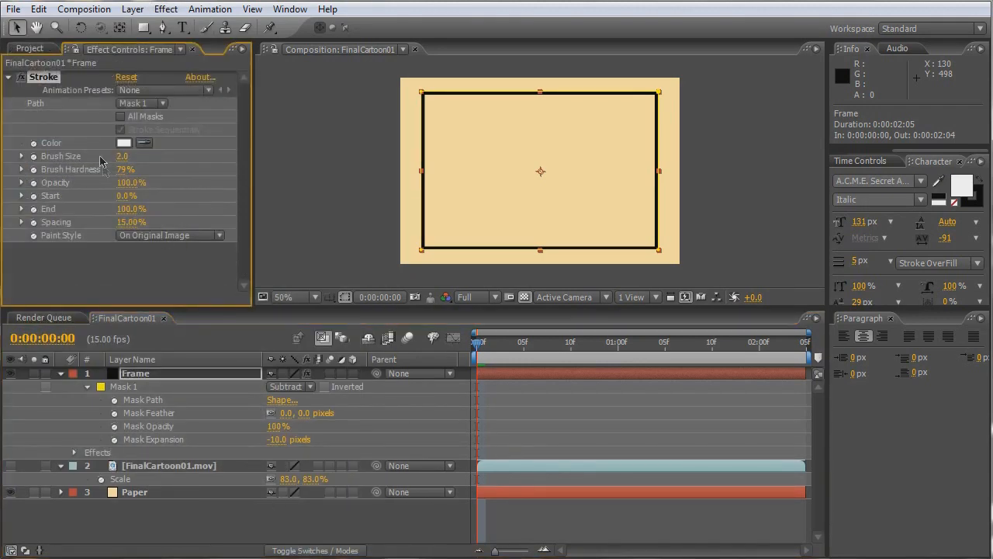
{"action": "left_click_drag", "start_coordinate": [123, 155], "coordinate": [220, 156]}
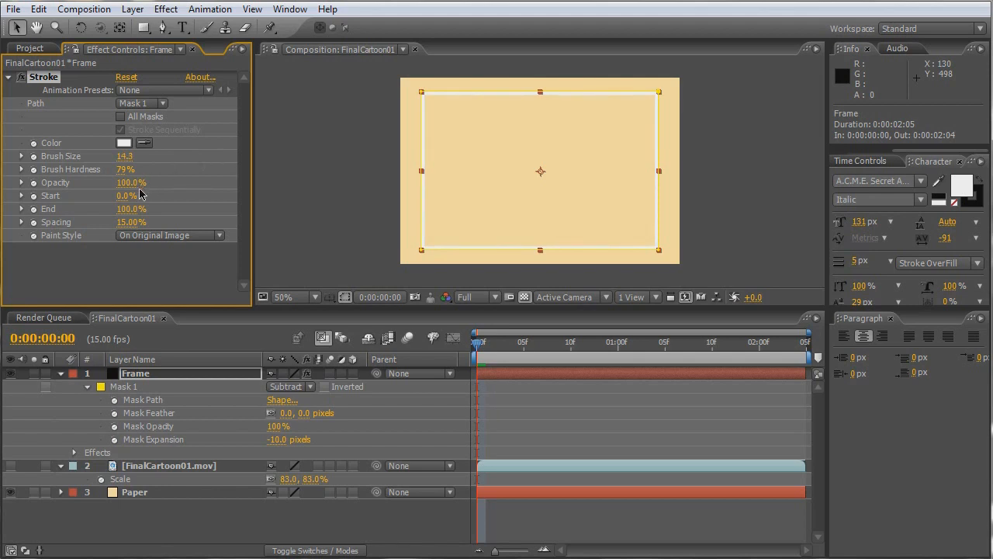
{"action": "left_click", "coordinate": [149, 237]}
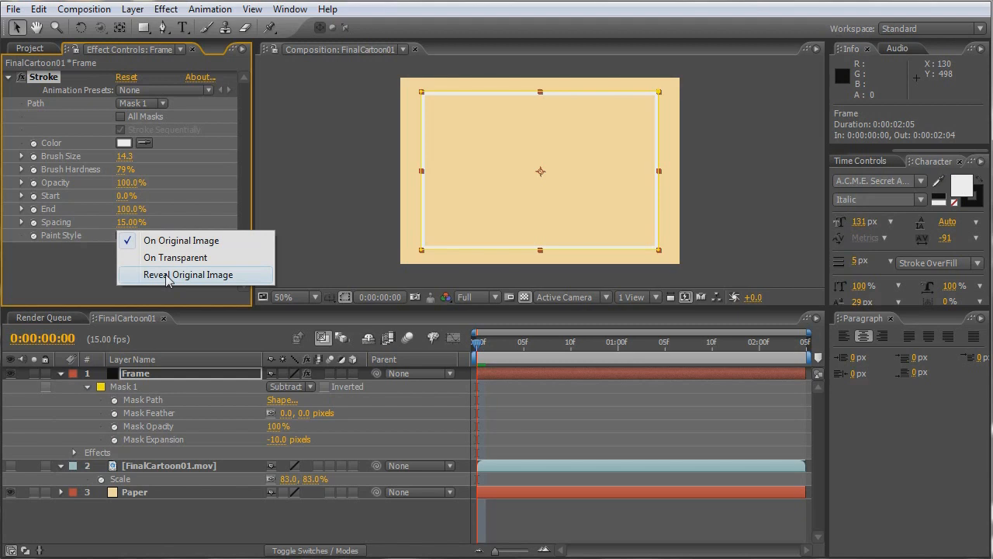
{"action": "left_click", "coordinate": [168, 276]}
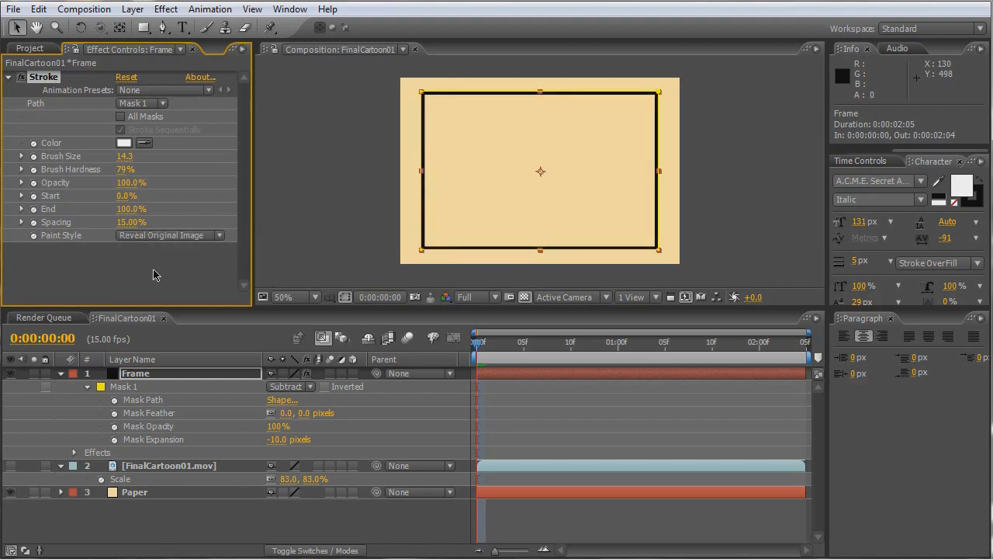
- Set the composition's frame rate to 29.97 frames per second
{"action": "left_click", "coordinate": [139, 336]}
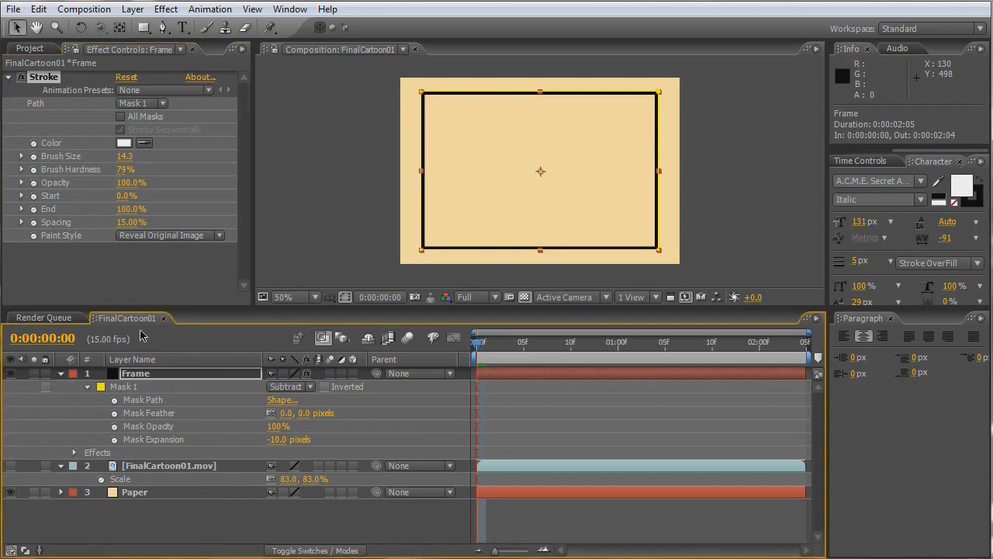
{"action": "left_click", "coordinate": [84, 9]}
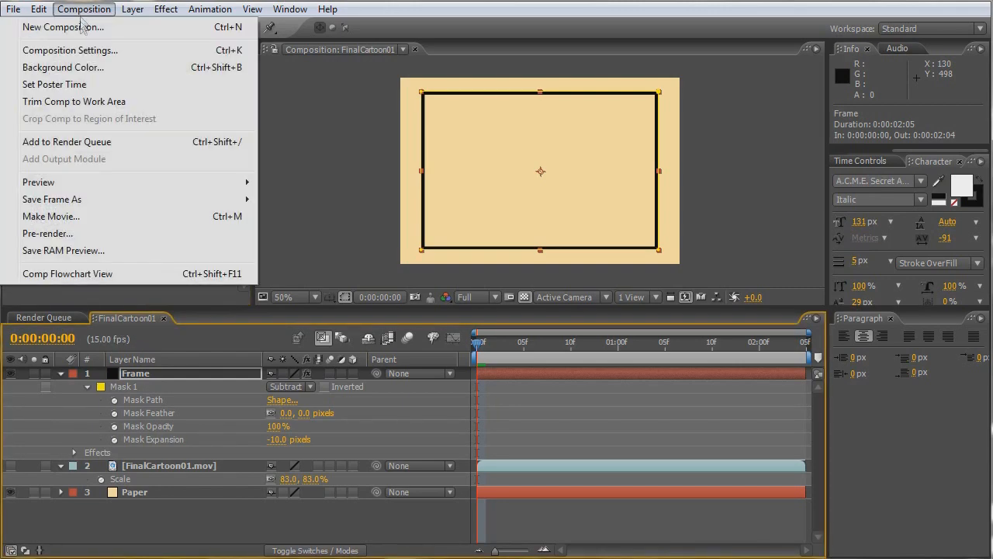
{"action": "left_click", "coordinate": [85, 51]}
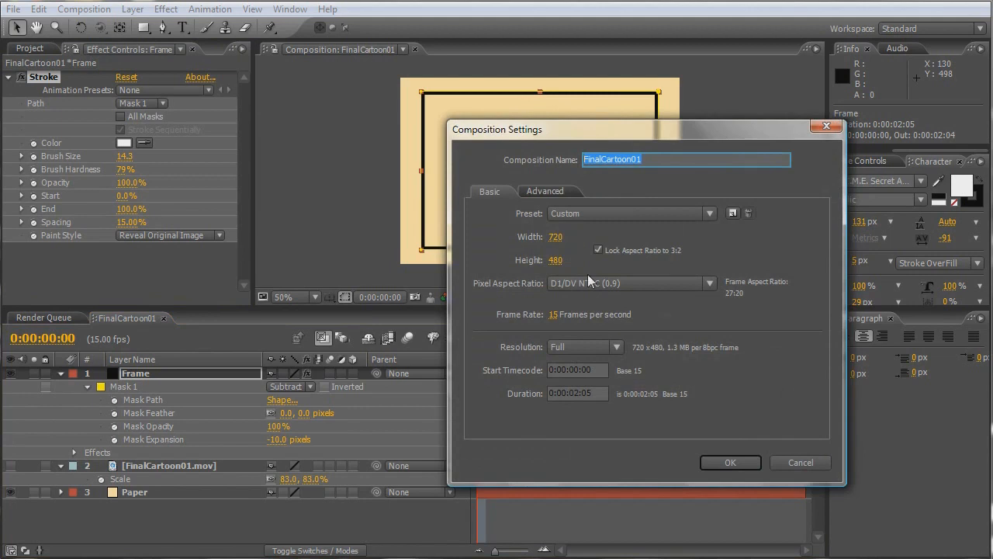
{"action": "left_click", "coordinate": [555, 315]}
{"action": "type", "text": "29"}
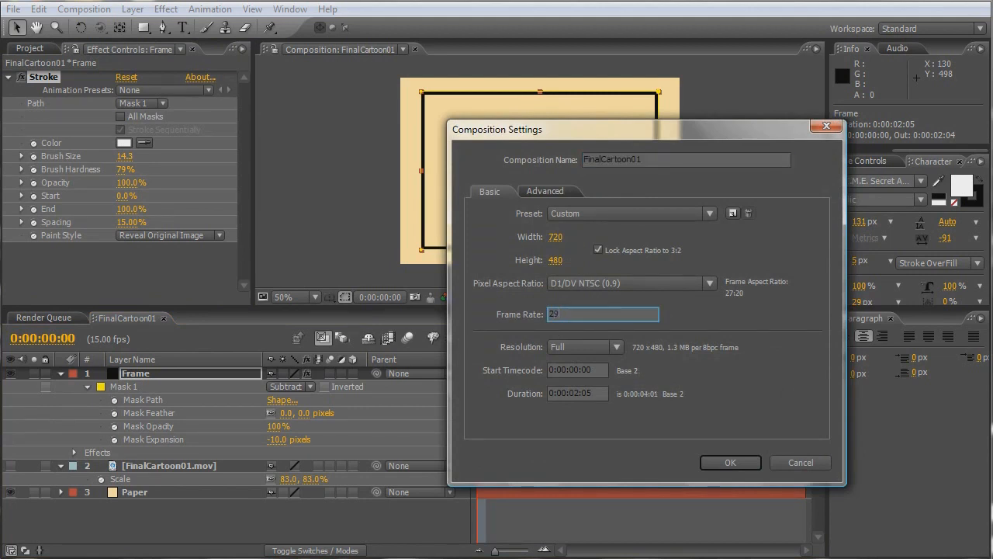
{"action": "type", "text": ".97"}
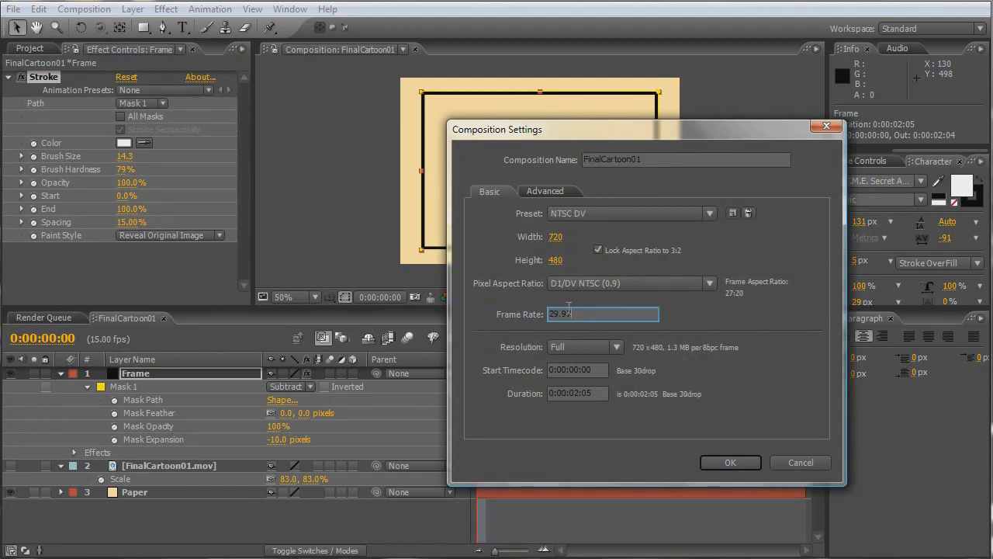
{"action": "left_click", "coordinate": [741, 462]}
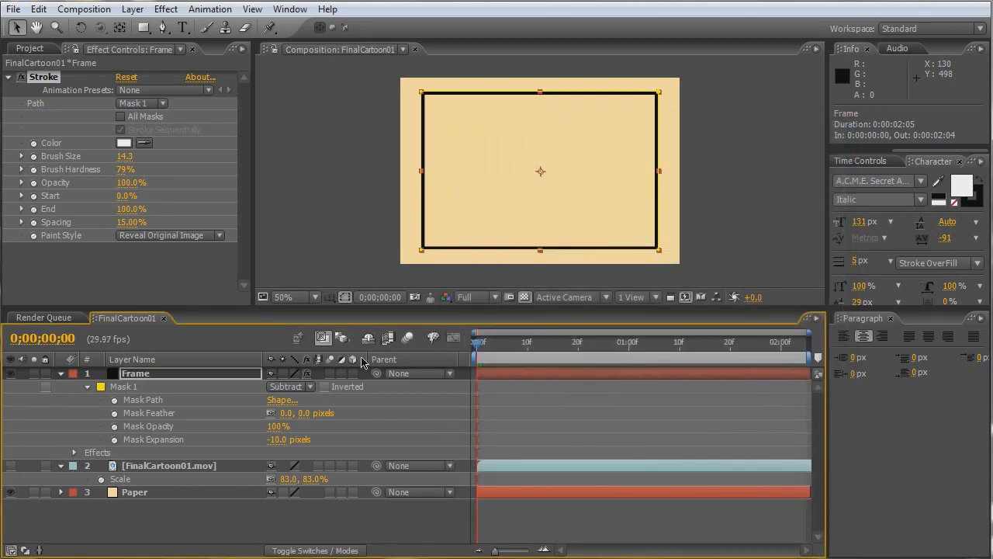
- Keyframe the Frame layer's Stroke End from 0% at the first frame to 100% at frame 10 and preview it
{"action": "left_click", "coordinate": [142, 377]}
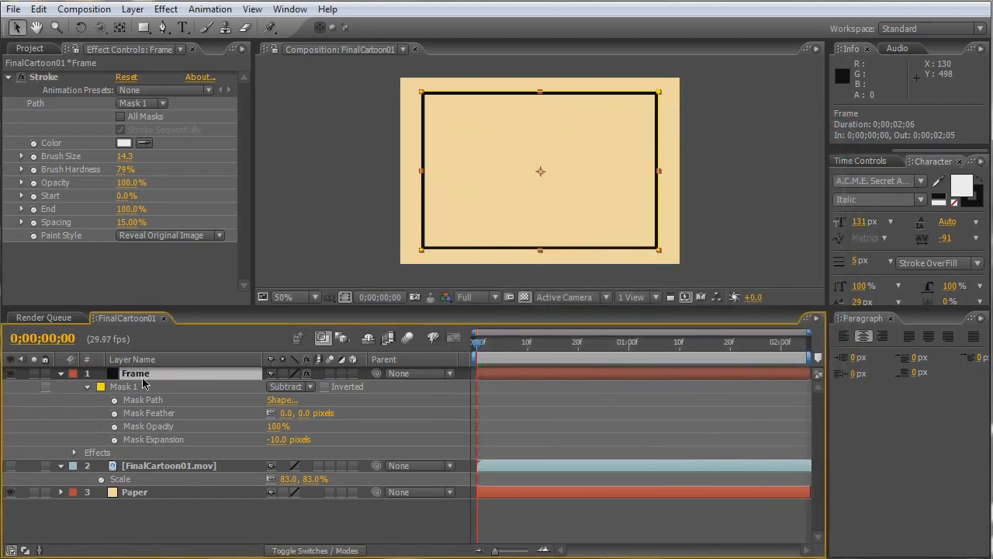
{"action": "key", "text": "space"}
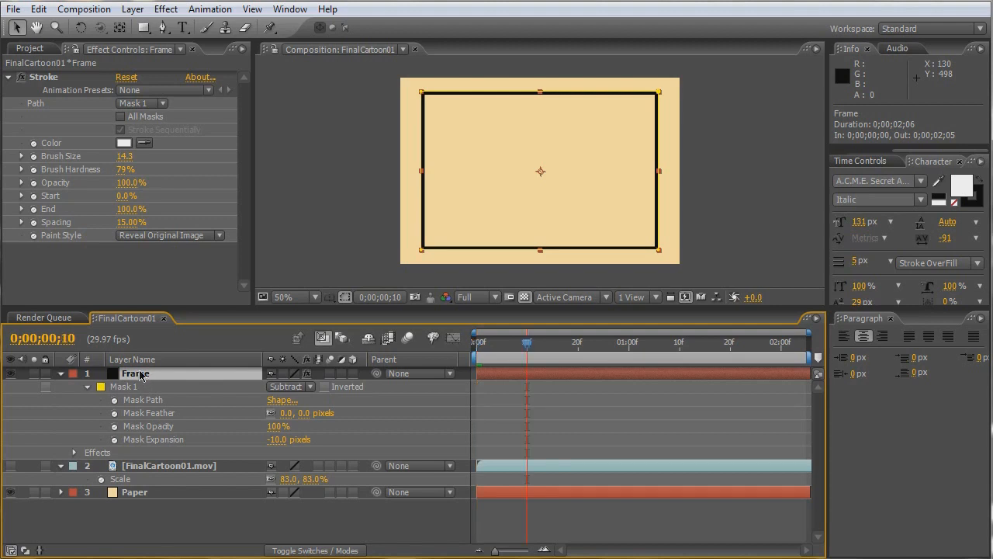
{"action": "left_click", "coordinate": [35, 211]}
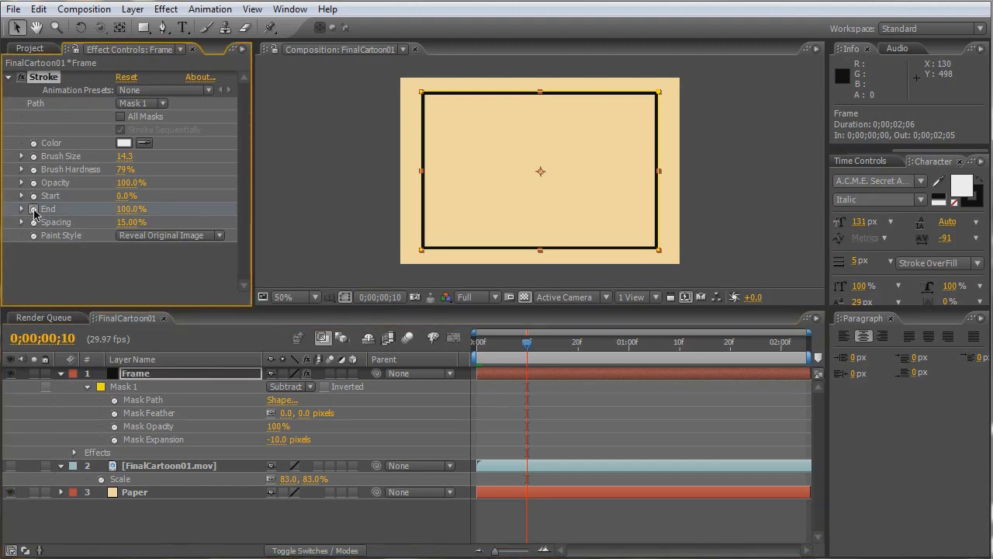
{"action": "key", "text": "Home"}
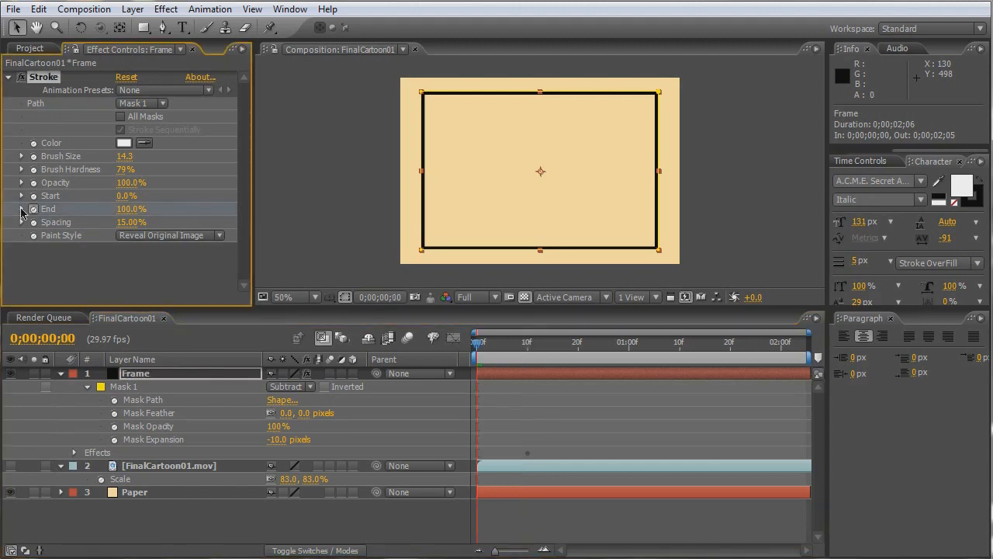
{"action": "left_click_drag", "start_coordinate": [130, 209], "coordinate": [34, 209]}
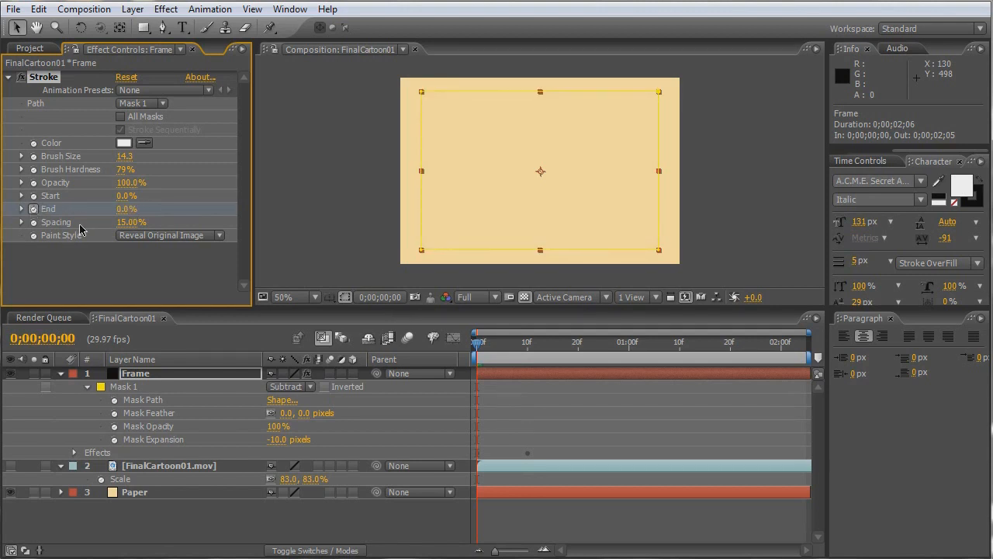
{"action": "key", "text": "space"}
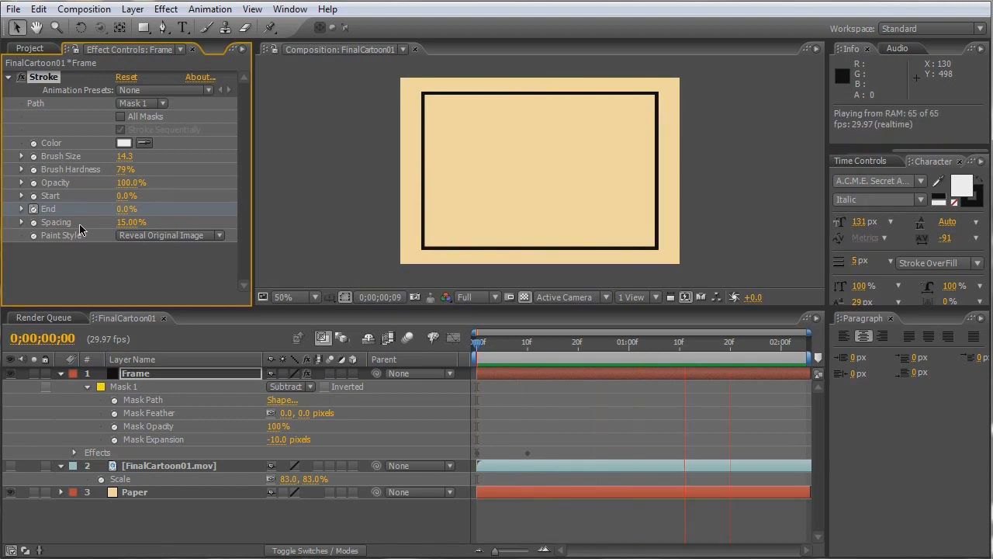
{"action": "key", "text": "space"}
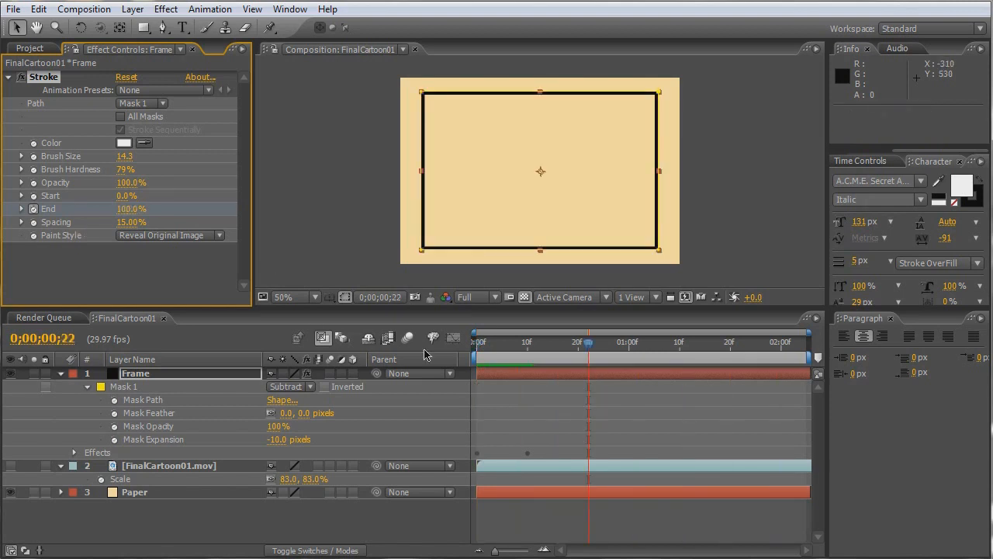
- Make the FinalCartoon01.mov layer visible and shift it in time to start at frame 6
{"action": "mouse_move", "coordinate": [500, 342]}
{"action": "left_mouse_down"}
{"action": "mouse_move", "coordinate": [518, 349]}
{"action": "mouse_move", "coordinate": [507, 348]}
{"action": "left_mouse_up"}
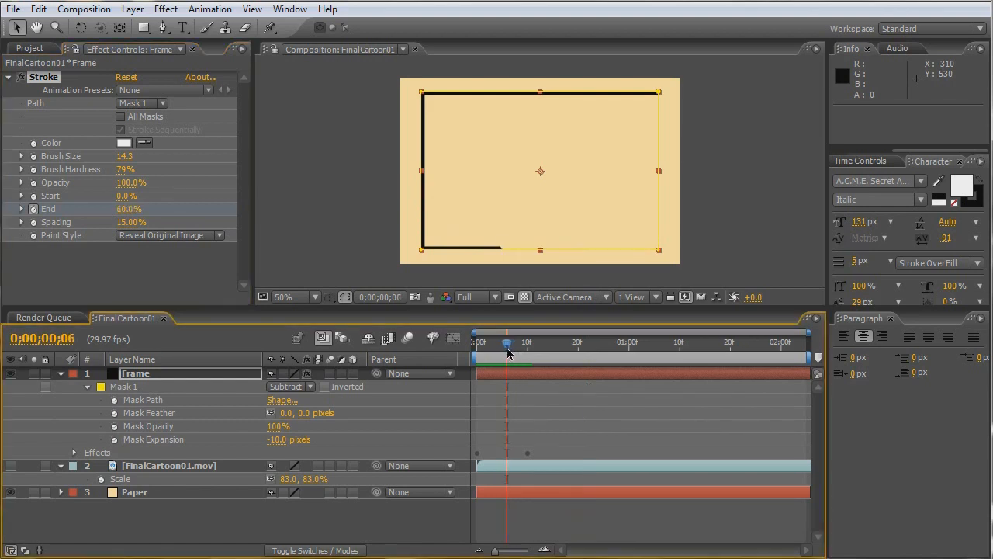
{"action": "left_click", "coordinate": [11, 466]}
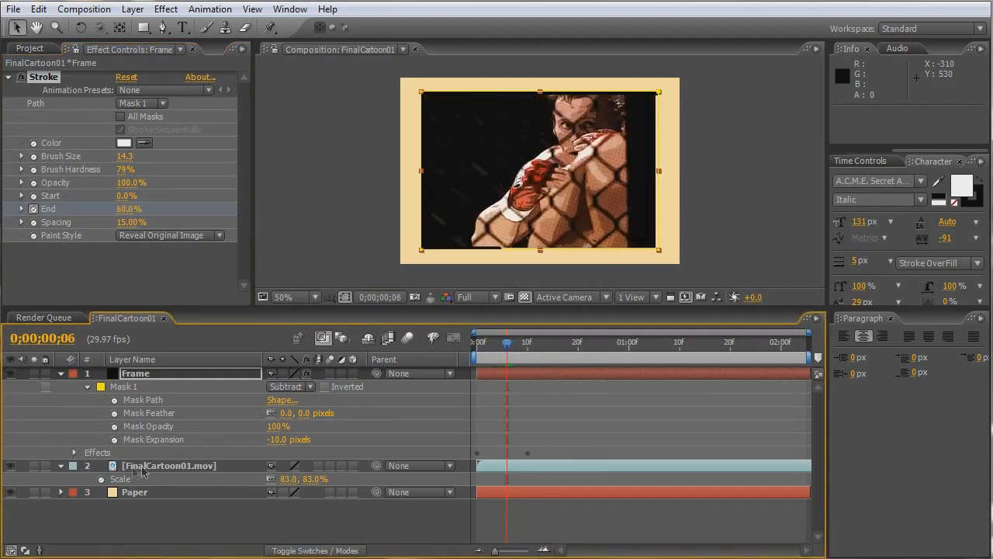
{"action": "left_click", "coordinate": [149, 468]}
{"action": "left_click_drag", "start_coordinate": [502, 468], "coordinate": [525, 478]}
- Draw a closed Pen mask on FinalCartoon01.mov whose edge runs diagonally from upper left to lower right, keeping the upper-right half
{"action": "key", "text": "comma"}
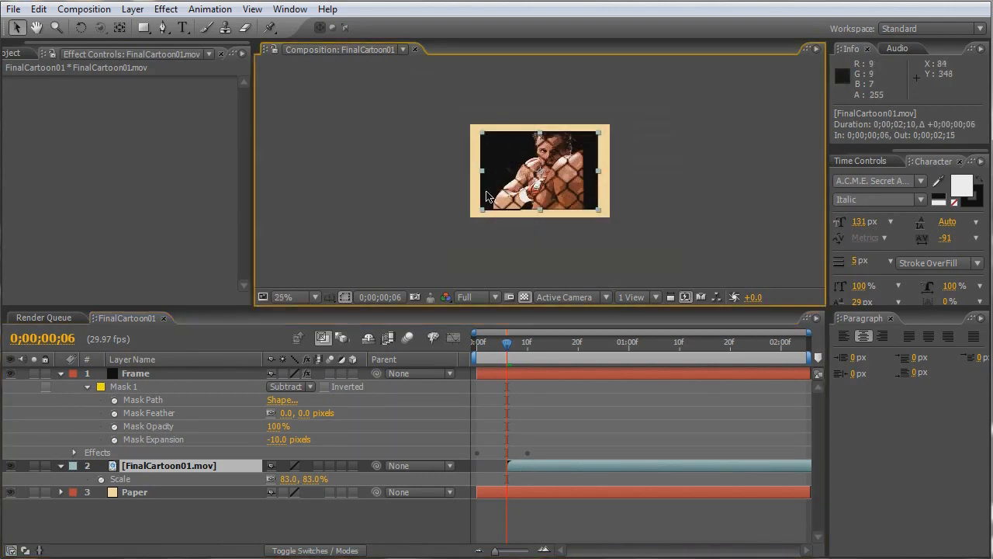
{"action": "key", "text": "h"}
{"action": "left_click_drag", "start_coordinate": [581, 176], "coordinate": [457, 177]}
{"action": "left_click", "coordinate": [163, 27]}
{"action": "left_click_drag", "start_coordinate": [321, 116], "coordinate": [354, 134]}
{"action": "left_click", "coordinate": [301, 86]}
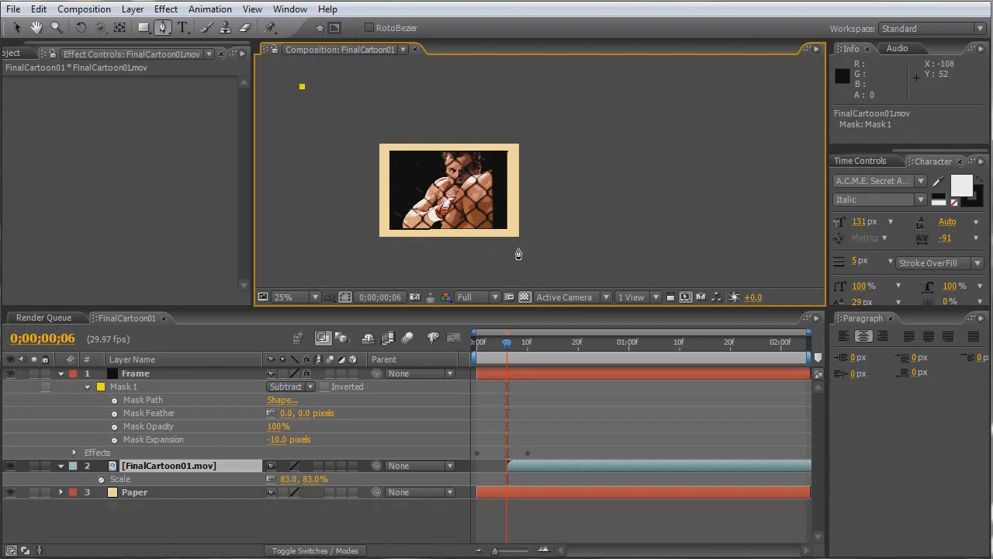
{"action": "key", "text": "ctrl+z"}
{"action": "left_click", "coordinate": [589, 279]}
{"action": "left_click_drag", "start_coordinate": [570, 285], "coordinate": [540, 241]}
{"action": "left_click", "coordinate": [719, 208]}
{"action": "scroll", "coordinate": [691, 186], "scroll_direction": "up", "scroll_amount": 3}
{"action": "left_click", "coordinate": [698, 138]}
{"action": "scroll", "coordinate": [638, 215], "scroll_direction": "up", "scroll_amount": 3}
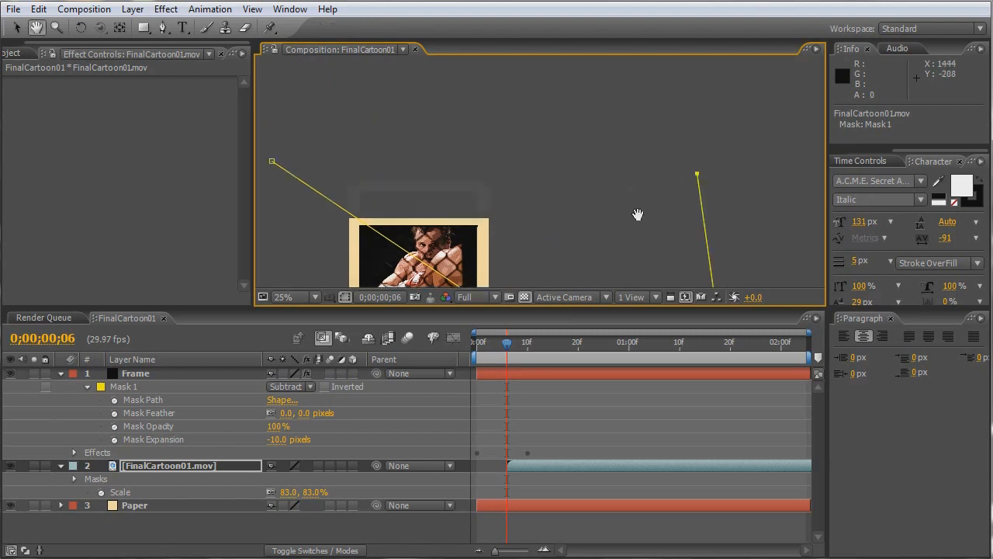
{"action": "left_click", "coordinate": [486, 112]}
{"action": "left_click_drag", "start_coordinate": [491, 138], "coordinate": [592, 129]}
{"action": "left_click", "coordinate": [383, 194]}
{"action": "key", "text": "space"}
{"action": "left_click_drag", "start_coordinate": [553, 284], "coordinate": [523, 165]}
{"action": "scroll", "coordinate": [516, 177], "scroll_direction": "up", "scroll_amount": 2}
{"action": "key", "text": "space"}
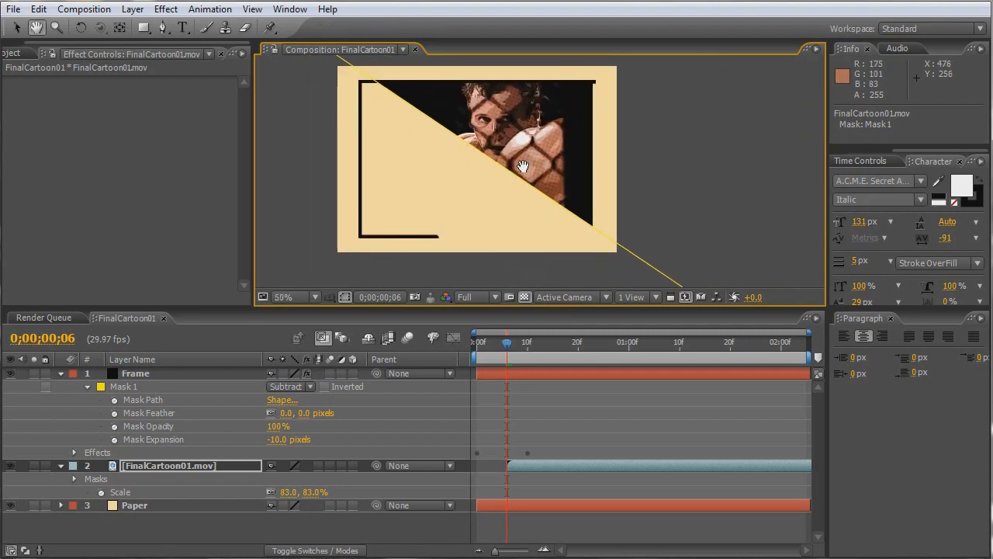
- Reveal the FinalCartoon01.mov mask properties and set the mask feather to 167 pixels
{"action": "key", "text": "m"}
{"action": "key", "text": "m"}
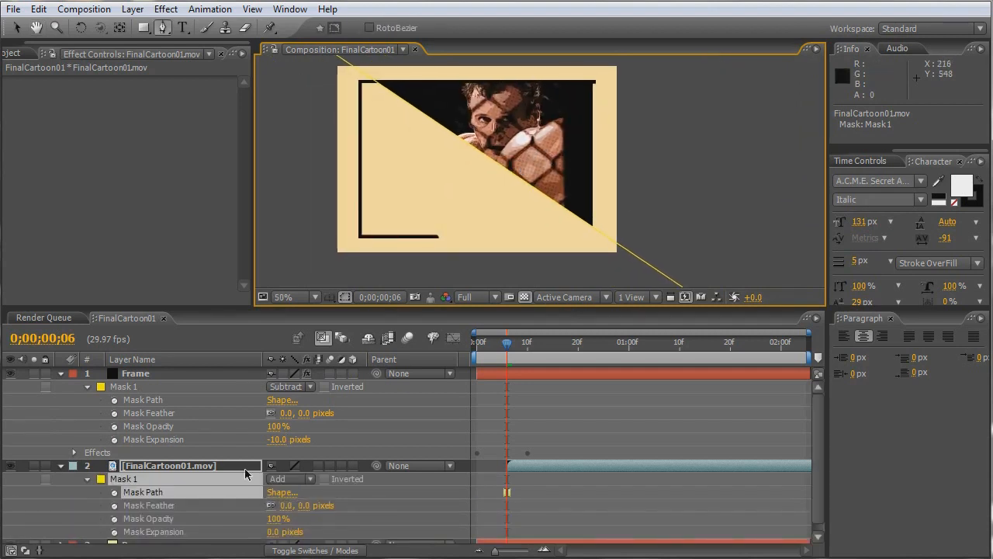
{"action": "scroll", "coordinate": [237, 419], "scroll_direction": "down", "scroll_amount": 1}
{"action": "key", "text": "space"}
{"action": "mouse_move", "coordinate": [238, 405]}
{"action": "left_mouse_down"}
{"action": "mouse_move", "coordinate": [235, 469]}
{"action": "mouse_move", "coordinate": [222, 395]}
{"action": "left_mouse_up"}
{"action": "scroll", "coordinate": [225, 446], "scroll_direction": "down", "scroll_amount": 2}
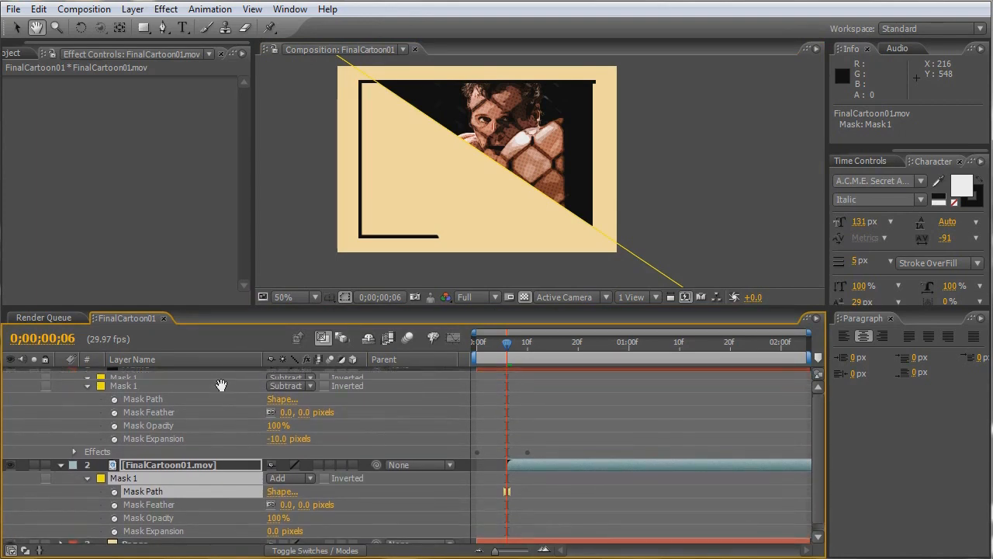
{"action": "left_click_drag", "start_coordinate": [464, 192], "coordinate": [526, 210]}
{"action": "left_click", "coordinate": [220, 498]}
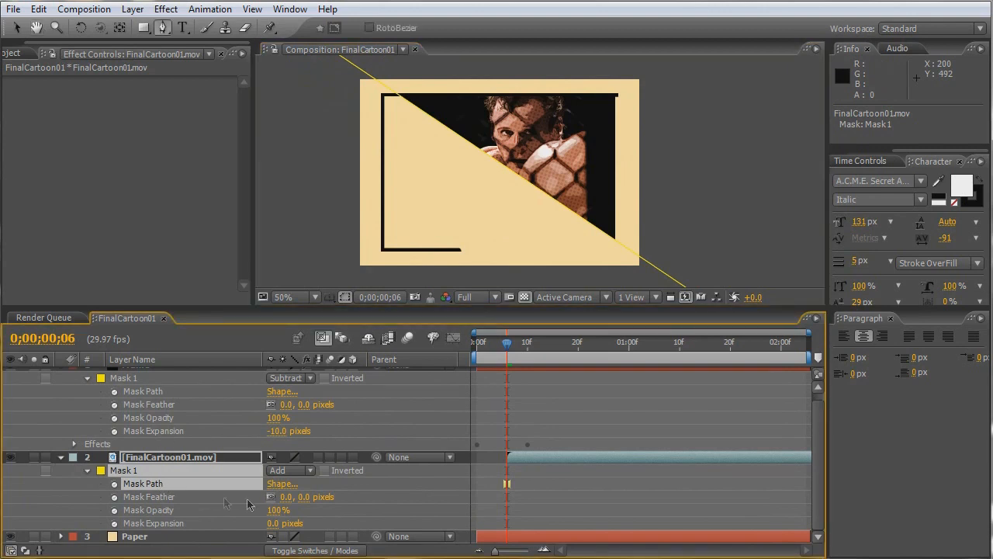
{"action": "left_click_drag", "start_coordinate": [289, 497], "coordinate": [421, 500]}
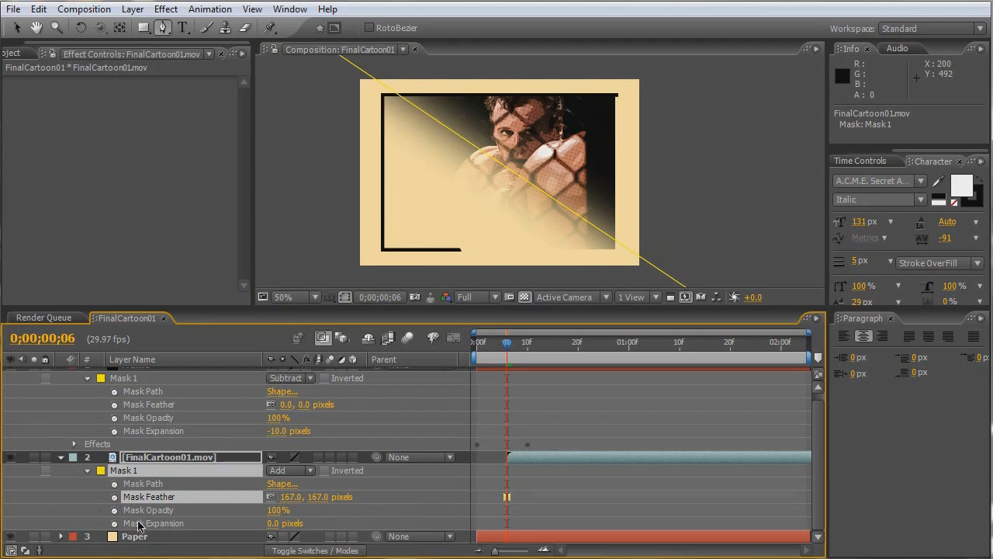
- Keyframe the movie's mask expansion from -503 pixels at frame 6 to 536 pixels at frame 16 and preview the reveal
{"action": "left_click", "coordinate": [115, 524]}
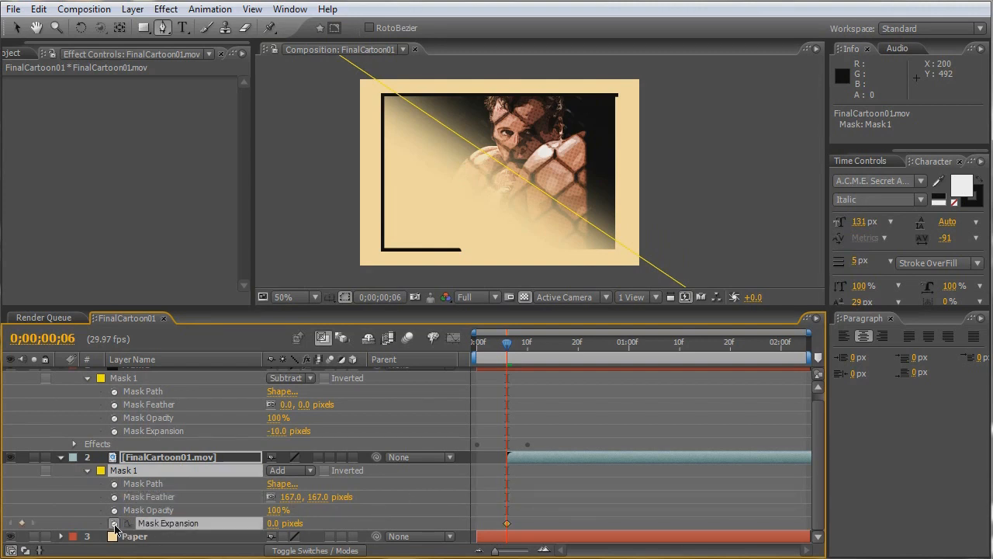
{"action": "left_click_drag", "start_coordinate": [283, 530], "coordinate": [118, 523]}
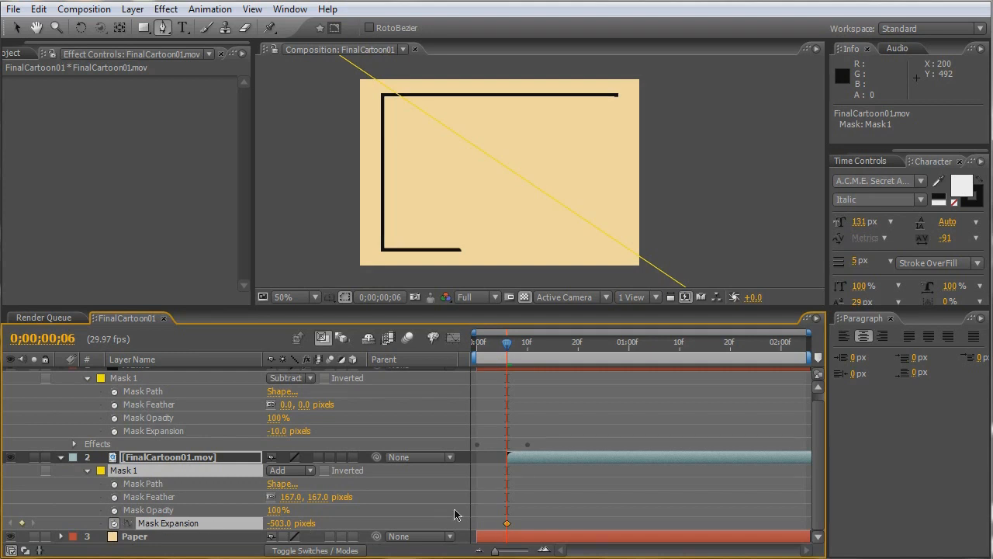
{"action": "key", "text": "shift+Page_Down"}
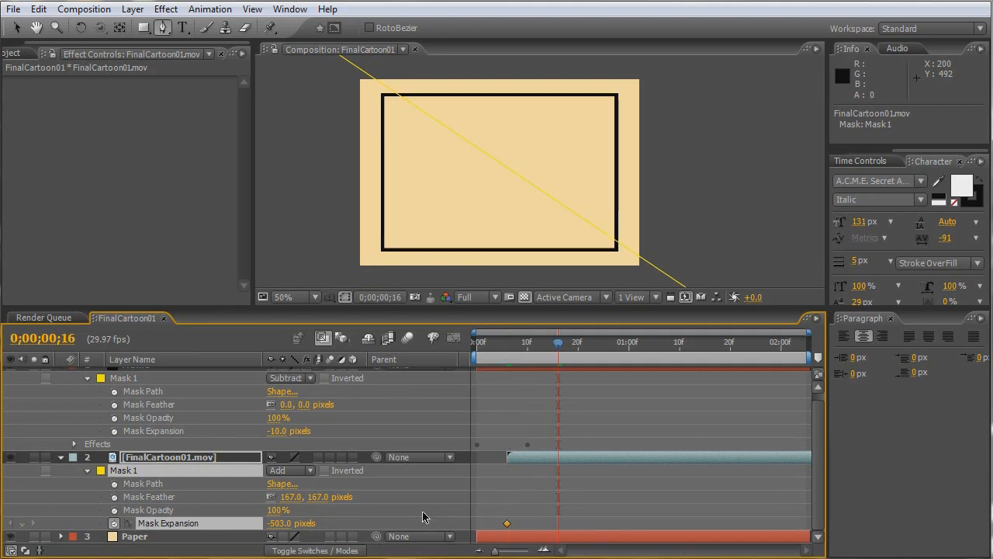
{"action": "left_click_drag", "start_coordinate": [320, 525], "coordinate": [390, 523]}
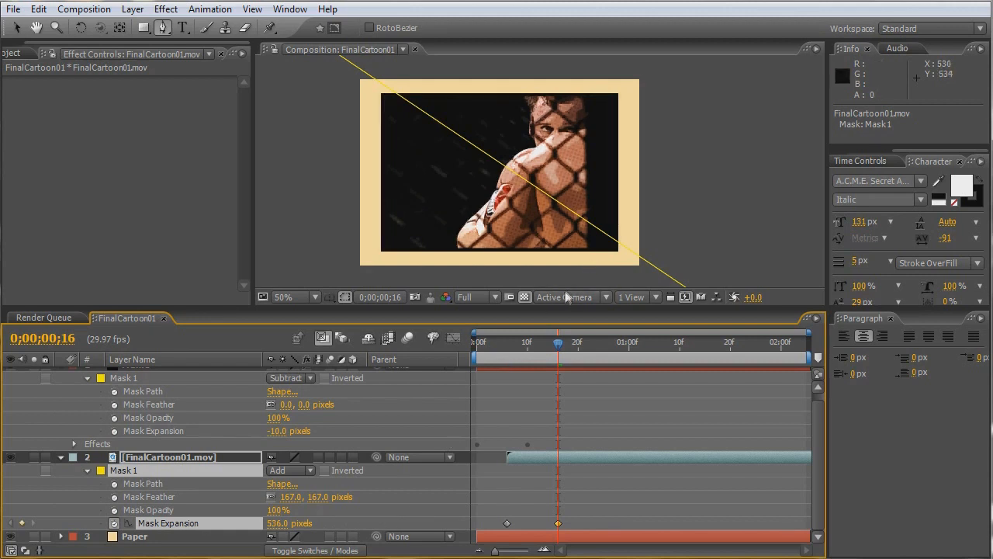
{"action": "key", "text": "KP_0"}
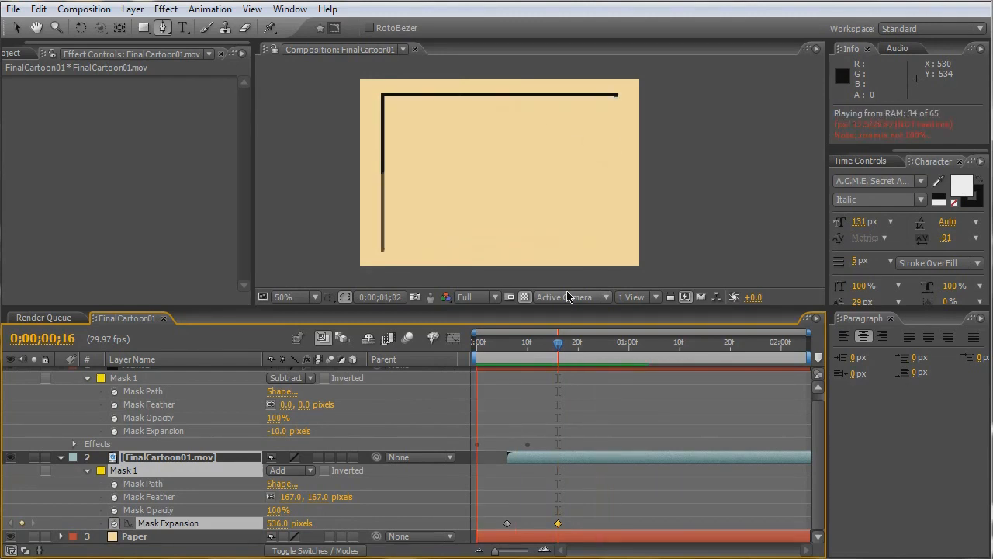
{"action": "key", "text": "space"}
- Start a text layer at frame 13 in the lower-left area of the framed clip and reduce its font size
{"action": "left_click_drag", "start_coordinate": [626, 333], "coordinate": [541, 347]}
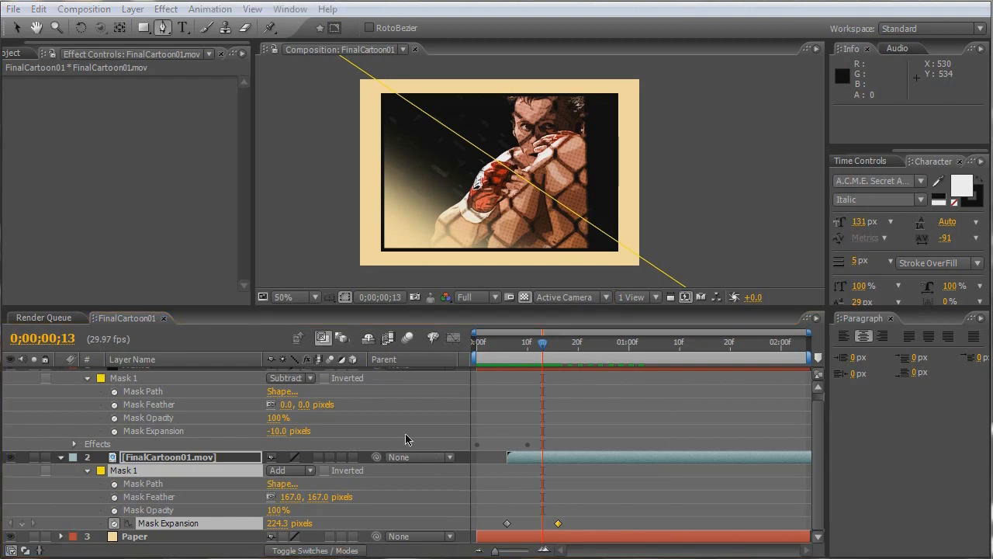
{"action": "left_click", "coordinate": [184, 28]}
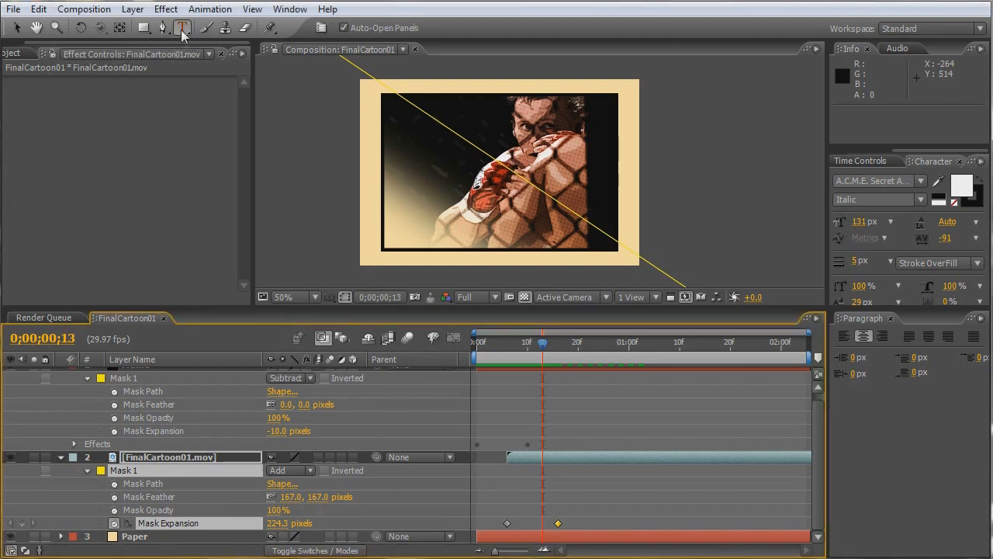
{"action": "left_click", "coordinate": [410, 223]}
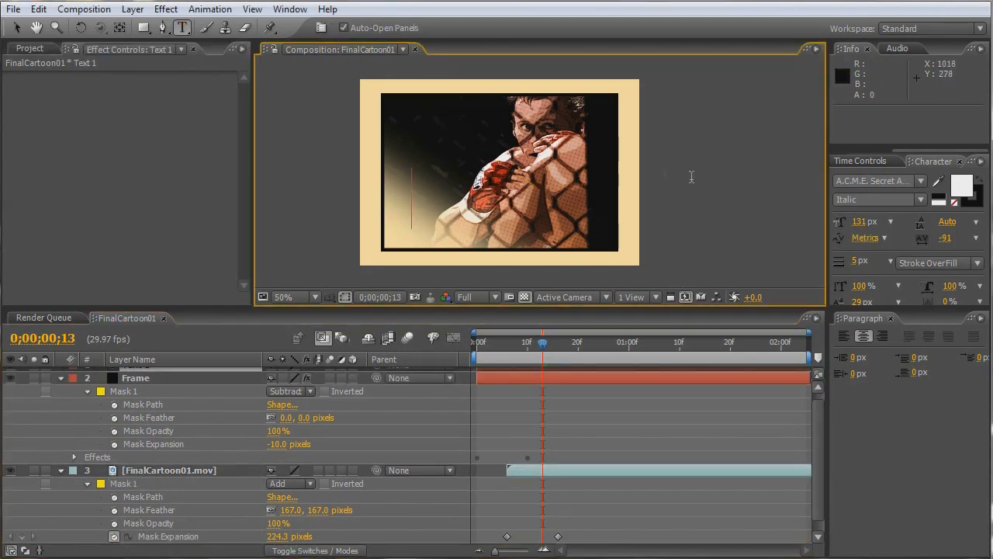
{"action": "left_click", "coordinate": [861, 222]}
{"action": "type", "text": "28"}
{"action": "key", "text": "Return"}
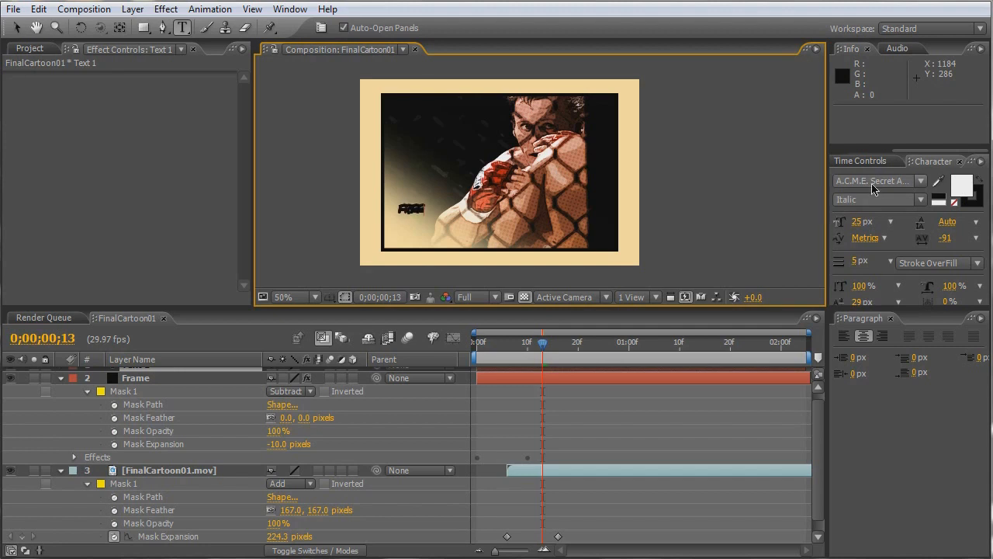
- Complete the text layer to read "Freestyle cage fighting" and move it to the lower-right corner inside the frame
{"action": "type", "text": "STYLE CA"}
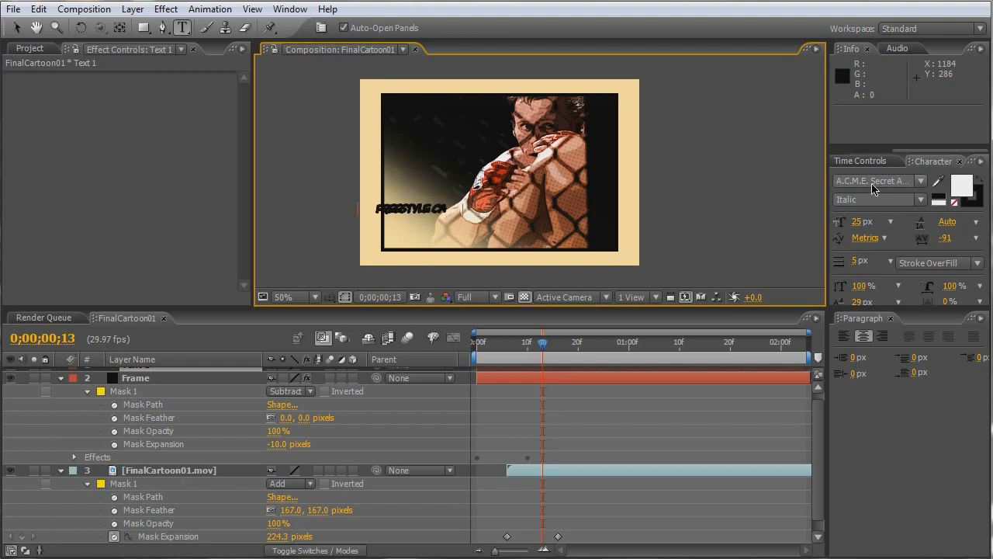
{"action": "type", "text": "GE FIGHTING"}
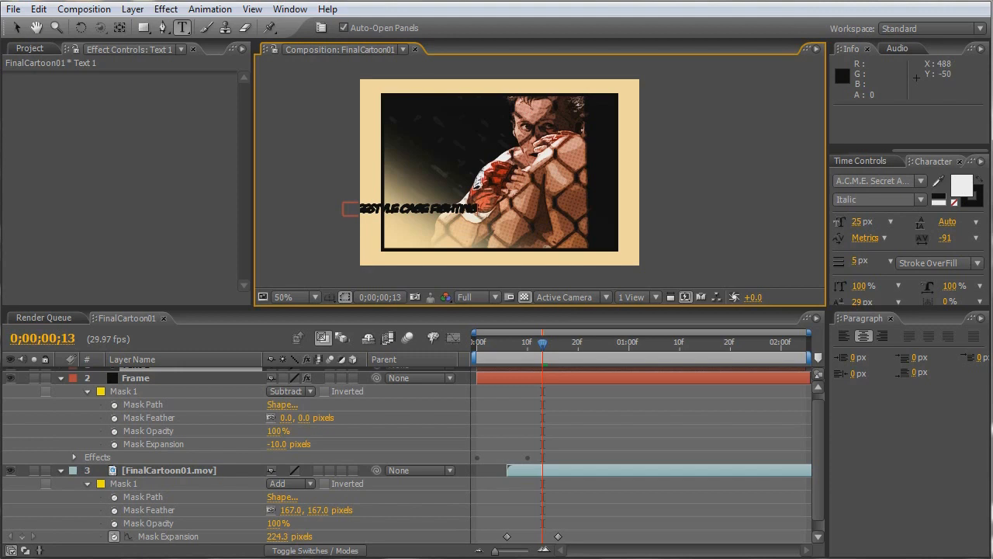
{"action": "left_click", "coordinate": [18, 29]}
{"action": "left_click_drag", "start_coordinate": [435, 207], "coordinate": [564, 236]}
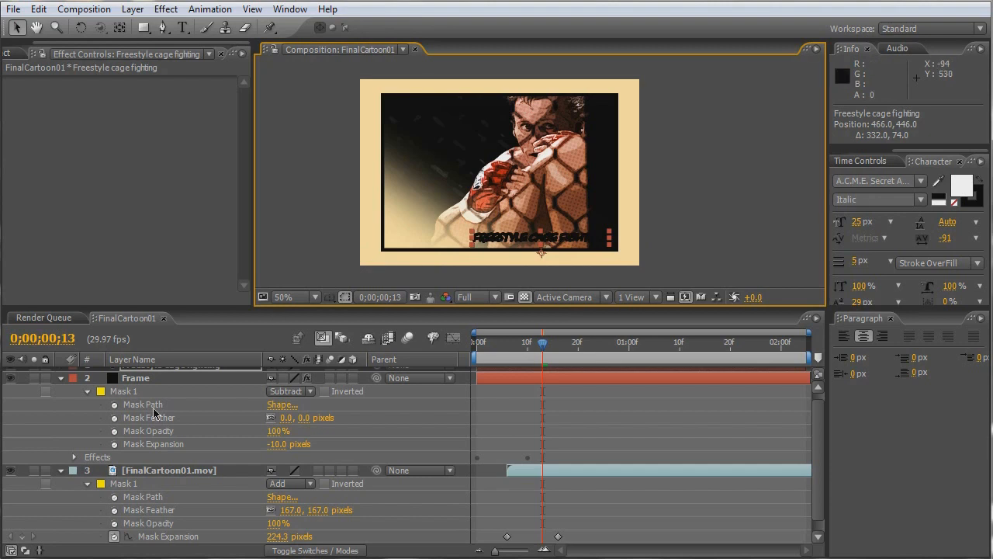
- Hide the FinalCartoon01.mov layer so only the paper, frame and text are displayed
{"action": "key", "text": "space"}
{"action": "left_click_drag", "start_coordinate": [161, 429], "coordinate": [161, 349]}
{"action": "left_click", "coordinate": [10, 457]}
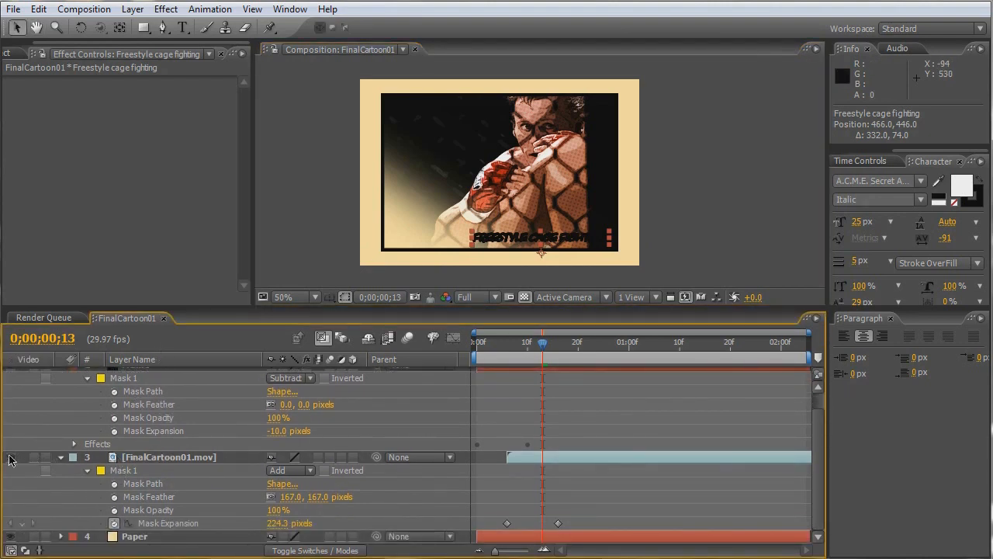
- Select all of the "Freestyle cage fighting" text, remove its stroke and set its fill to black
{"action": "key", "text": "ctrl+t"}
{"action": "left_click", "coordinate": [573, 238]}
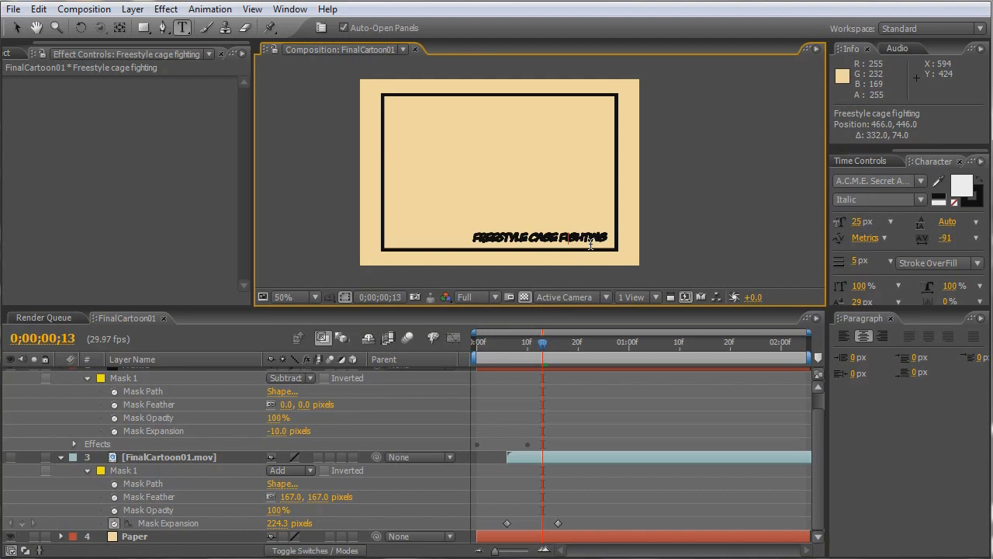
{"action": "key", "text": "ctrl+a"}
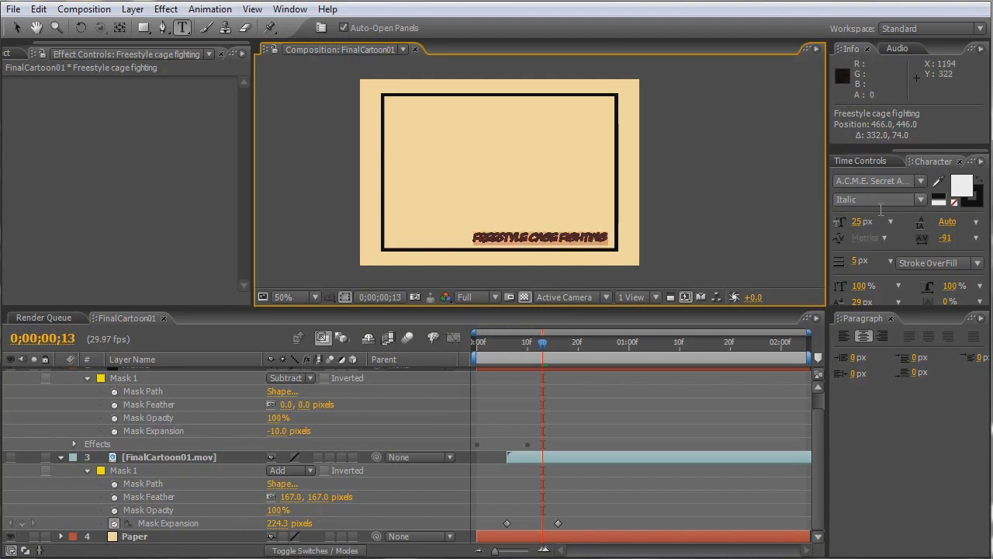
{"action": "left_click", "coordinate": [964, 203]}
{"action": "left_click", "coordinate": [955, 204]}
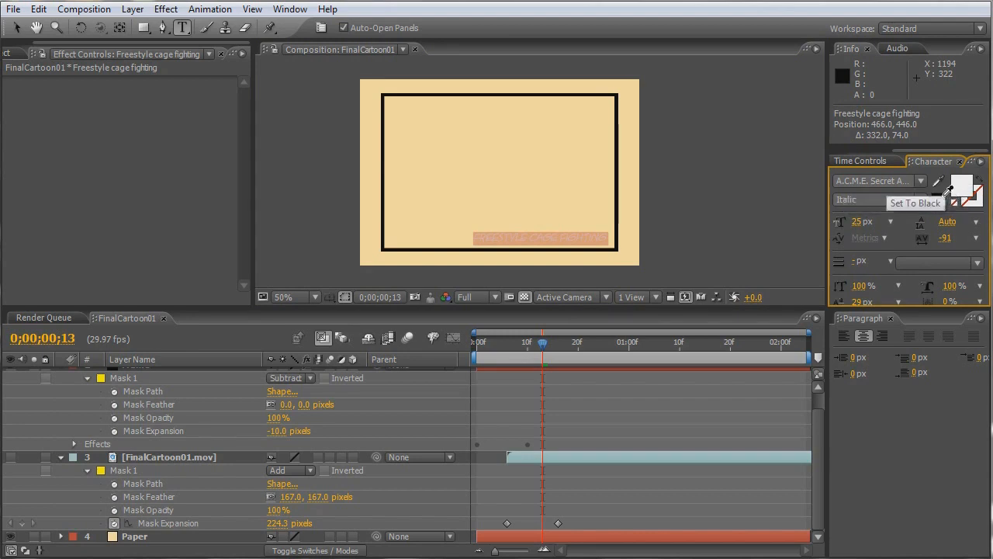
{"action": "left_click", "coordinate": [942, 198]}
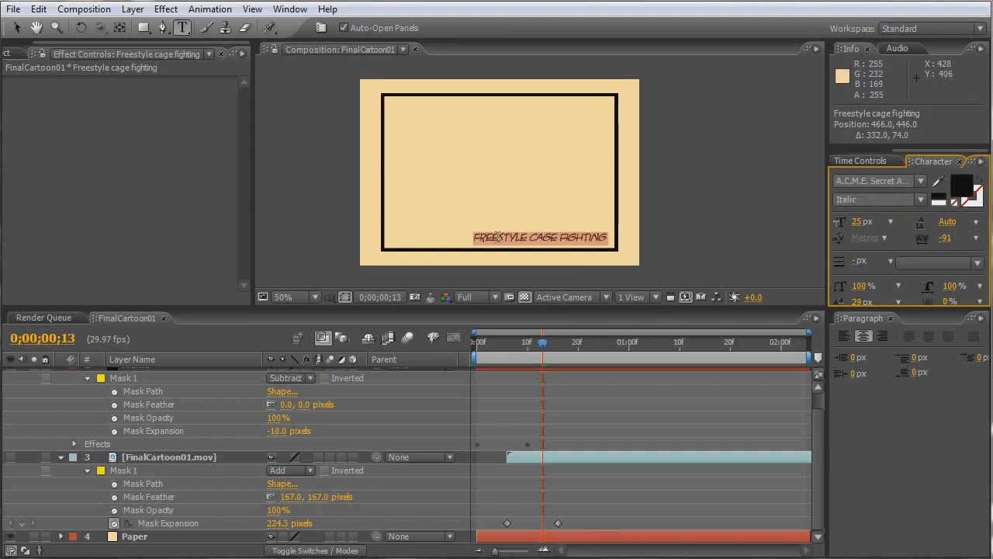
- Enlarge the first letter F of "Freestyle" to 45 px
{"action": "left_click", "coordinate": [477, 236]}
{"action": "left_click_drag", "start_coordinate": [475, 237], "coordinate": [482, 238]}
{"action": "left_click", "coordinate": [859, 222]}
{"action": "type", "text": "45"}
{"action": "key", "text": "Return"}
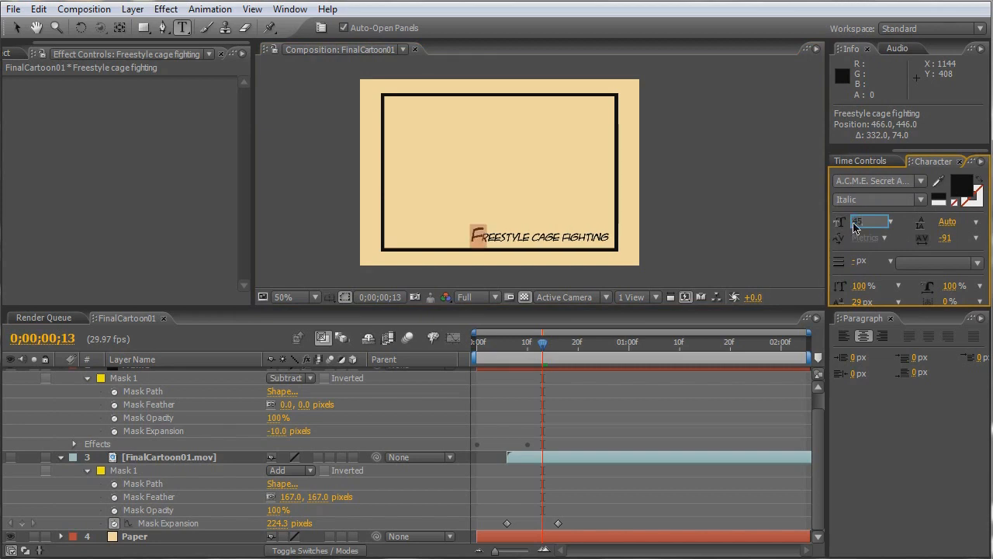
- Give the F of "Freestyle" a red (FF0000) stroke 2 px wide, keeping its black fill
{"action": "left_click", "coordinate": [973, 198]}
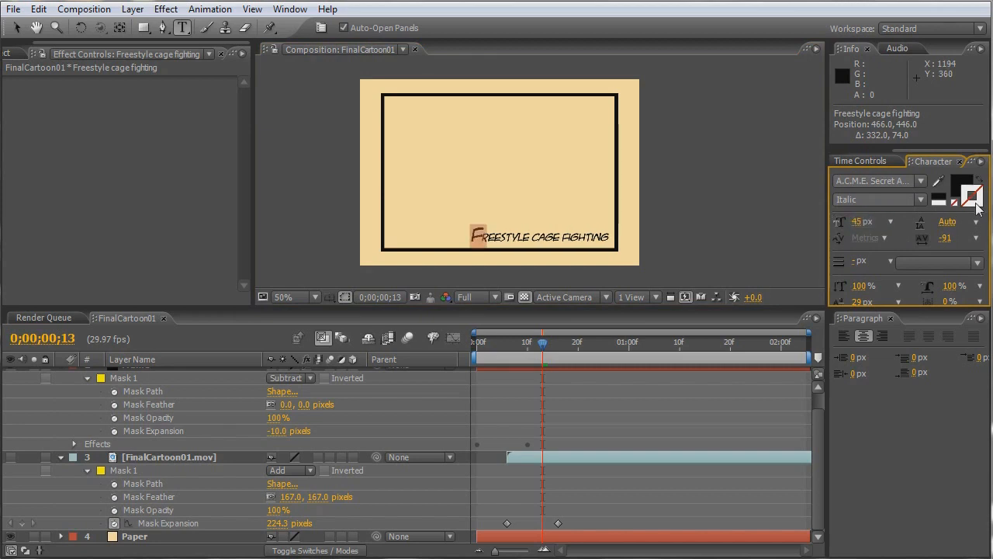
{"action": "left_click", "coordinate": [947, 198]}
{"action": "left_click", "coordinate": [975, 203]}
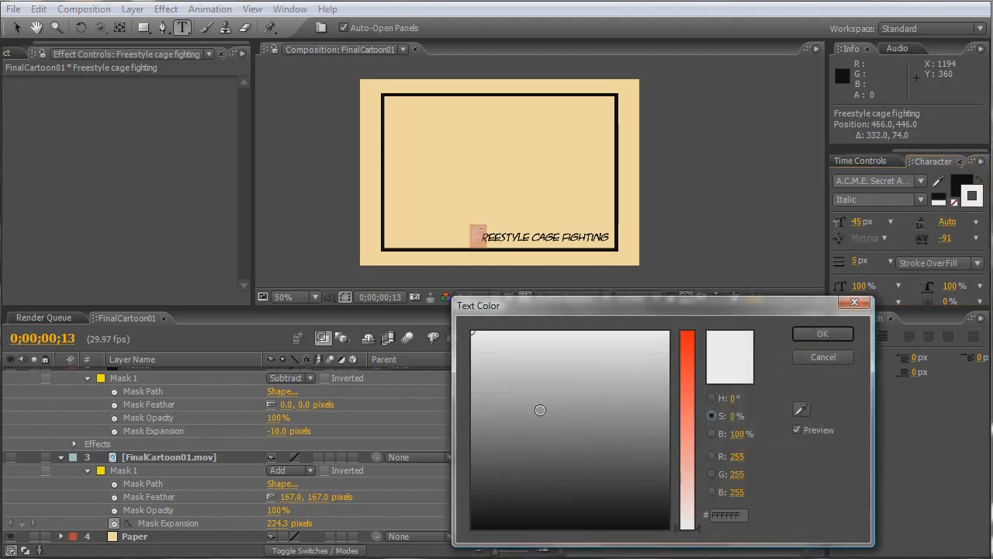
{"action": "left_click", "coordinate": [683, 371]}
{"action": "left_click", "coordinate": [843, 333]}
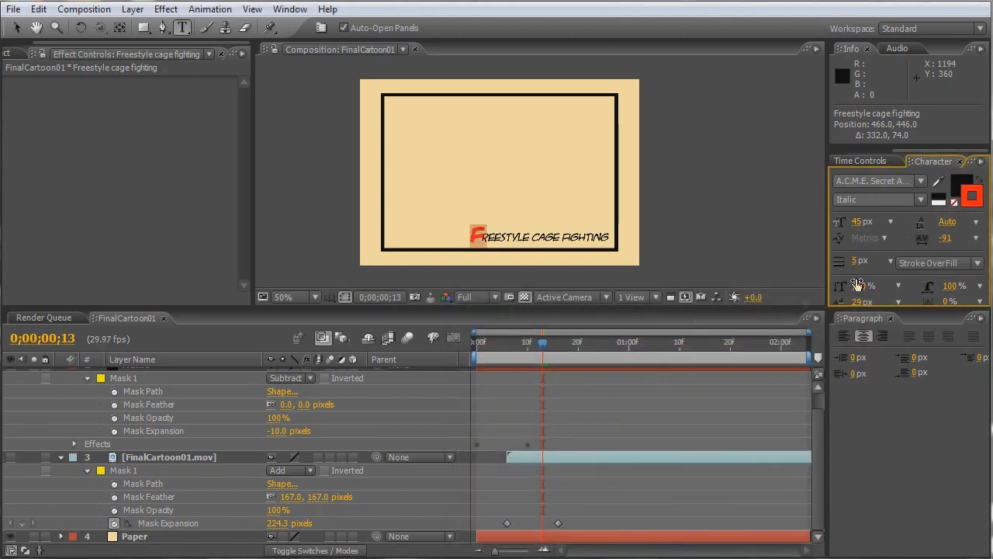
{"action": "left_click", "coordinate": [855, 263]}
{"action": "type", "text": "2"}
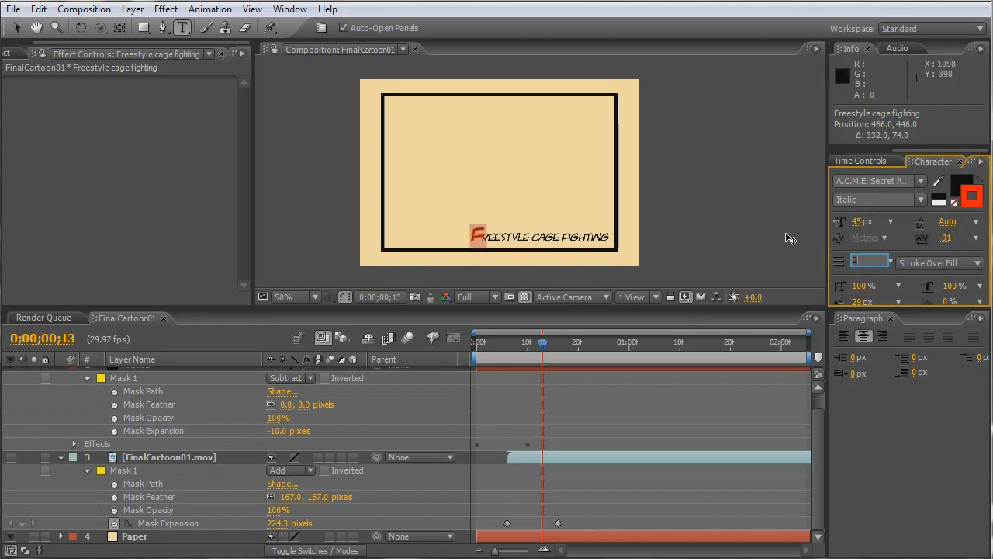
- Enlarge the C of "Cage" to 45 px and give it a red 2 px stroke
{"action": "left_click", "coordinate": [539, 237]}
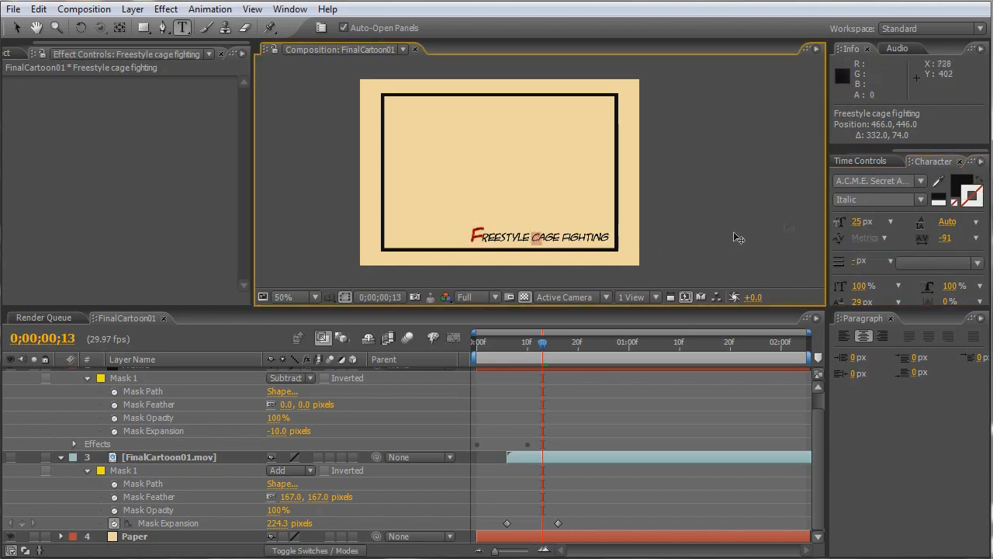
{"action": "left_click", "coordinate": [857, 222]}
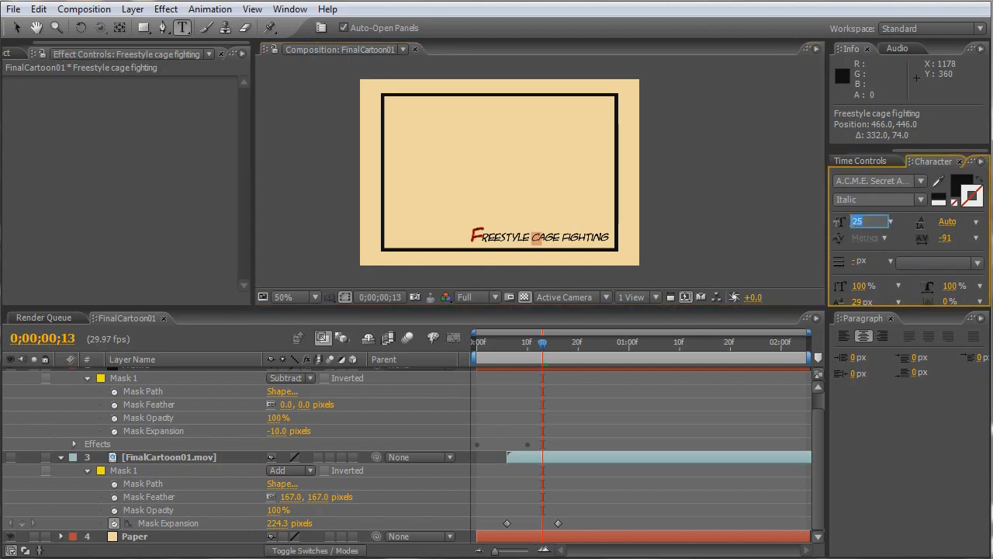
{"action": "type", "text": "35"}
{"action": "key", "text": "Return"}
{"action": "left_click", "coordinate": [968, 192]}
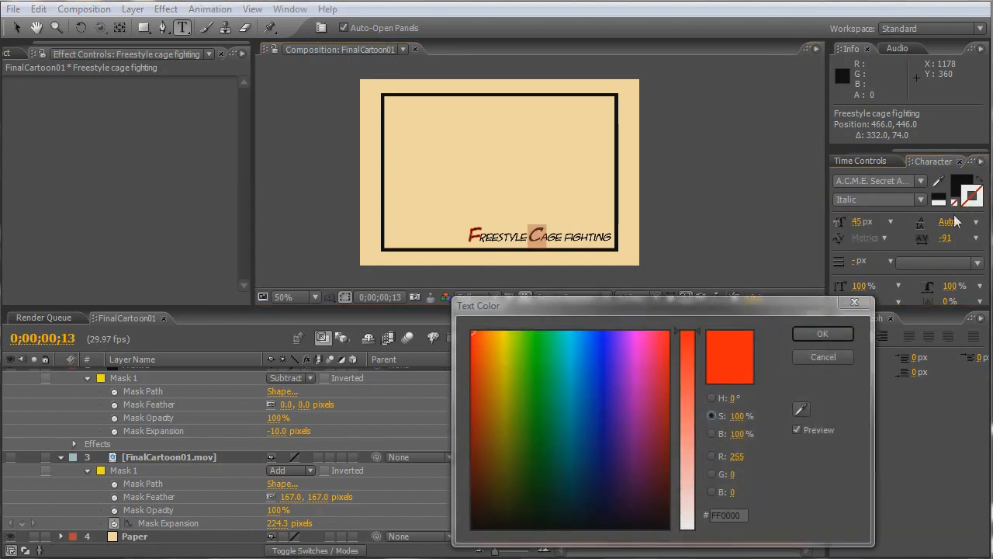
{"action": "left_click", "coordinate": [811, 334]}
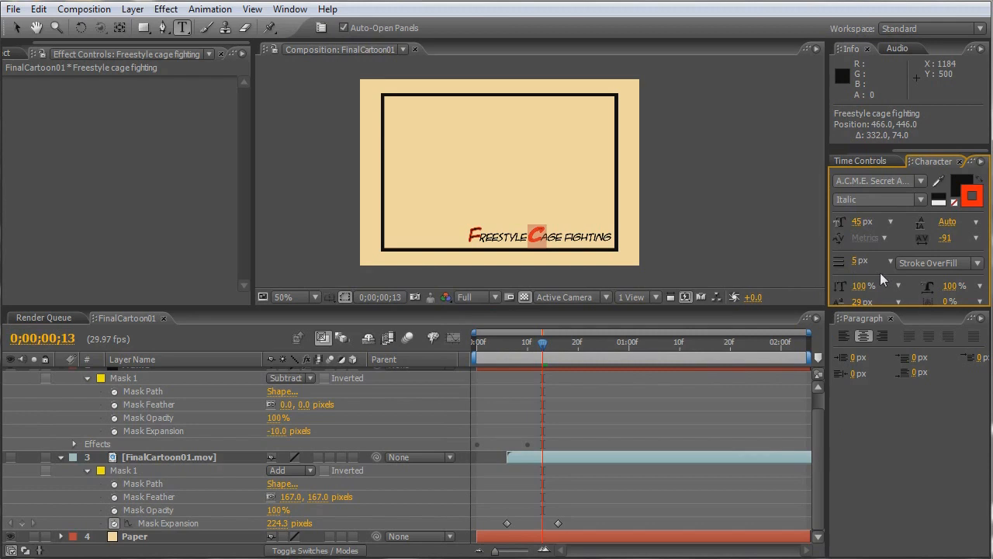
{"action": "left_click", "coordinate": [857, 262]}
{"action": "type", "text": "2"}
- Enlarge the F of "Fighting" to 45 px and give it a red 2 px stroke
{"action": "left_click", "coordinate": [567, 237]}
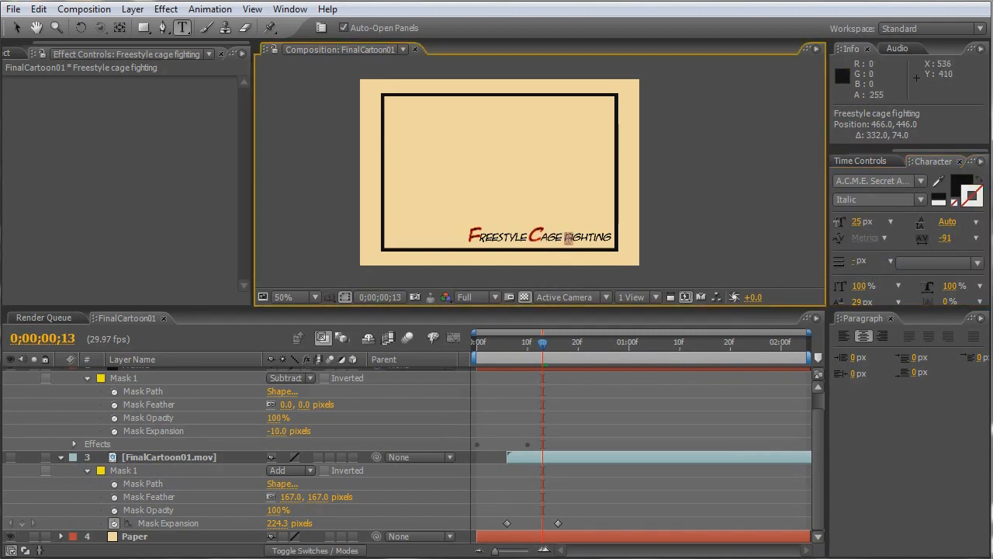
{"action": "left_click", "coordinate": [859, 222]}
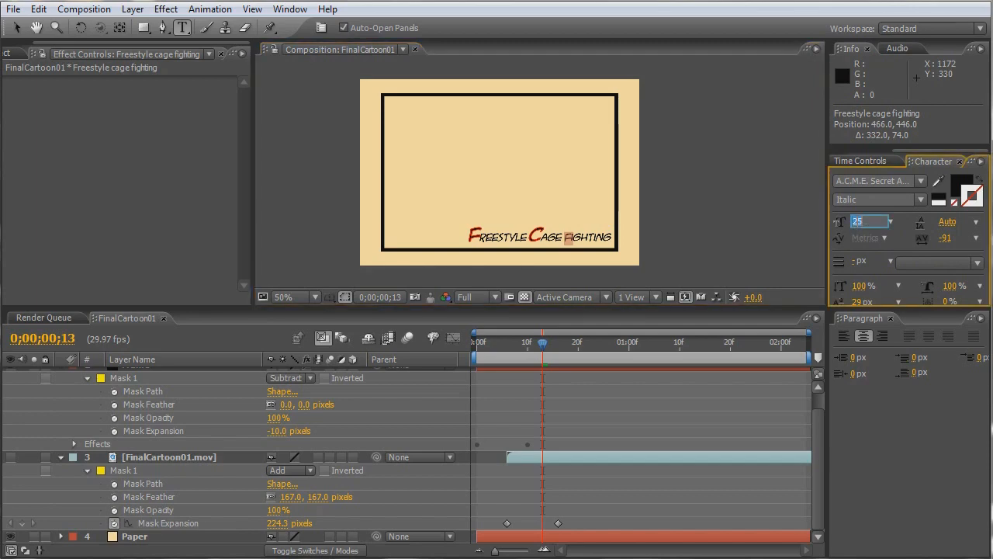
{"action": "type", "text": "45"}
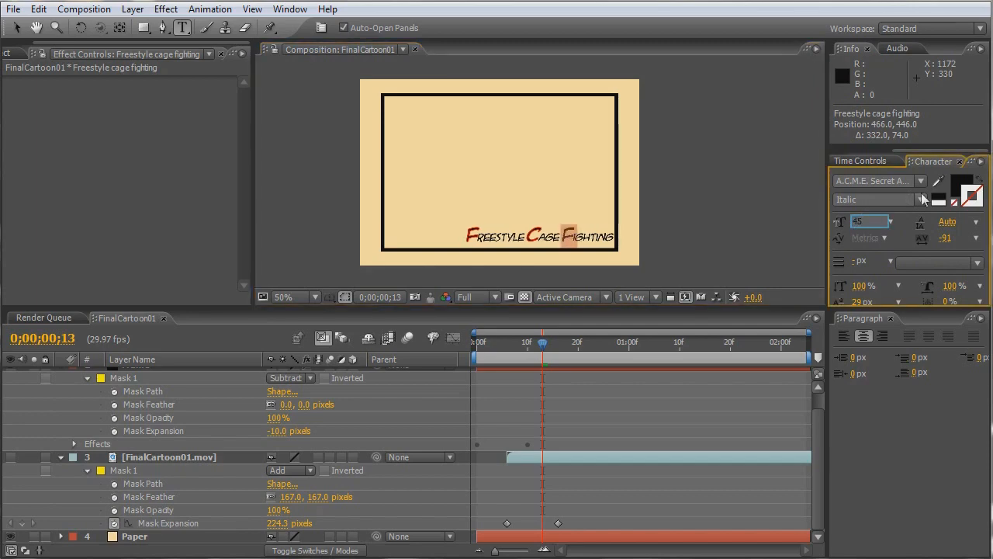
{"action": "left_click", "coordinate": [962, 189]}
{"action": "left_click", "coordinate": [824, 337]}
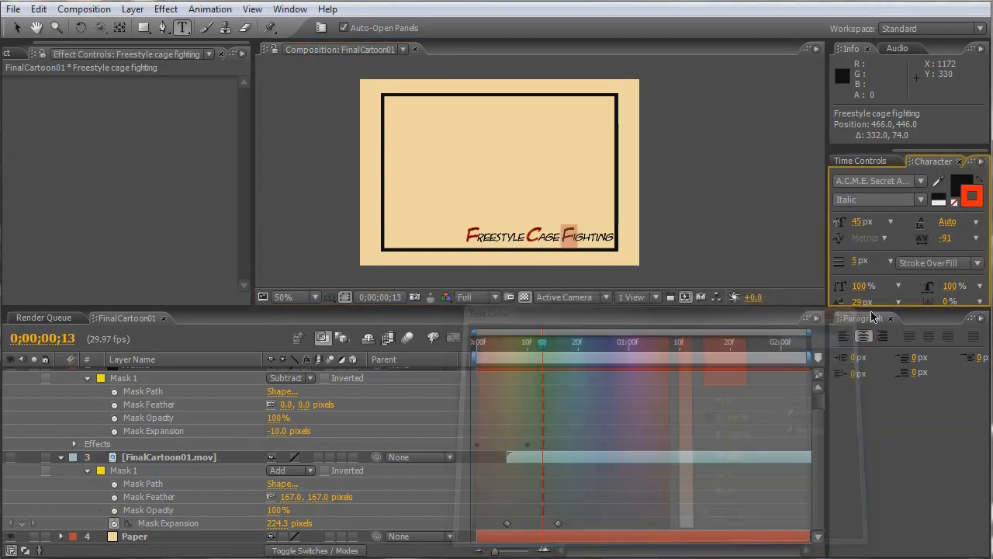
{"action": "left_click", "coordinate": [857, 262]}
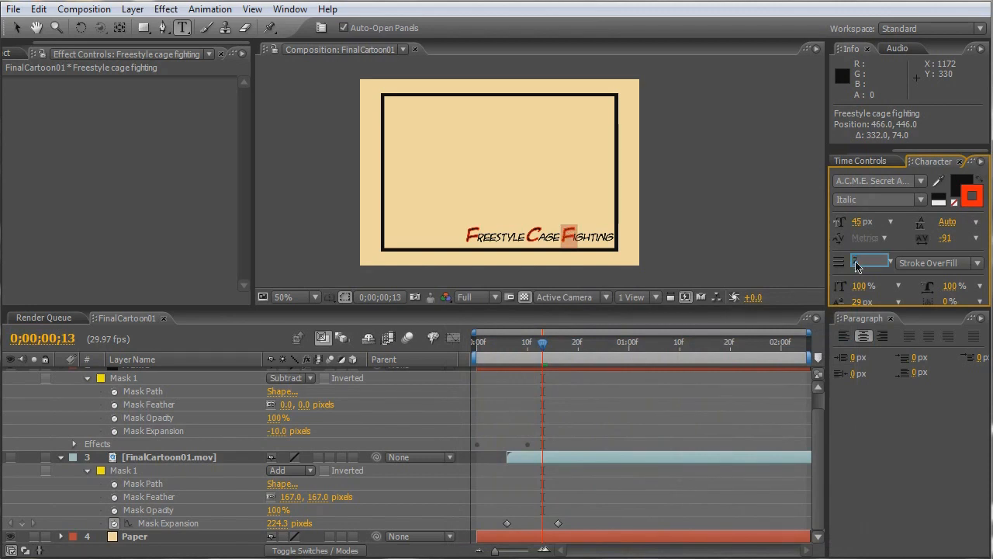
{"action": "key", "text": "Return"}
- Finish text editing and nudge the text layer left to position 452, 446, clear of the frame's right edge
{"action": "left_click", "coordinate": [563, 237]}
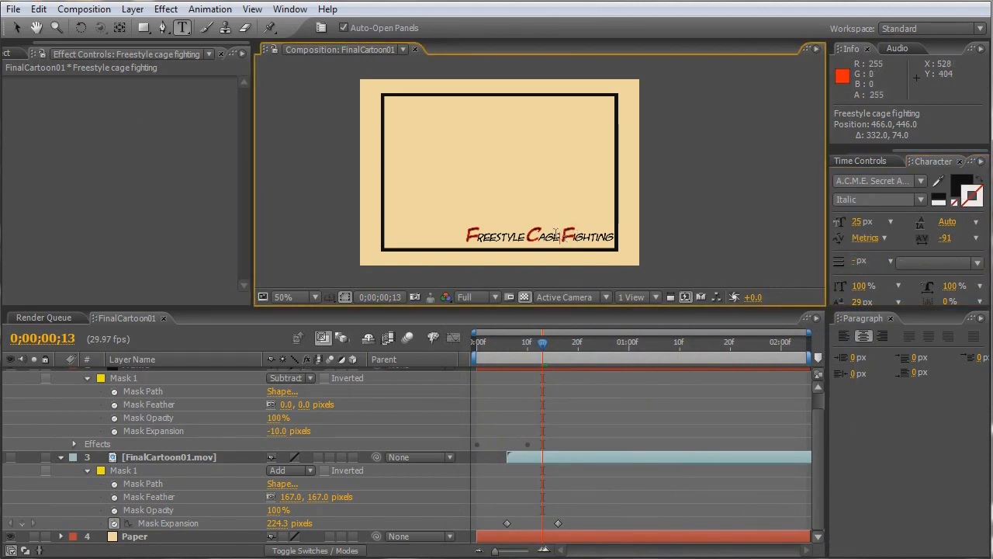
{"action": "left_click", "coordinate": [15, 28]}
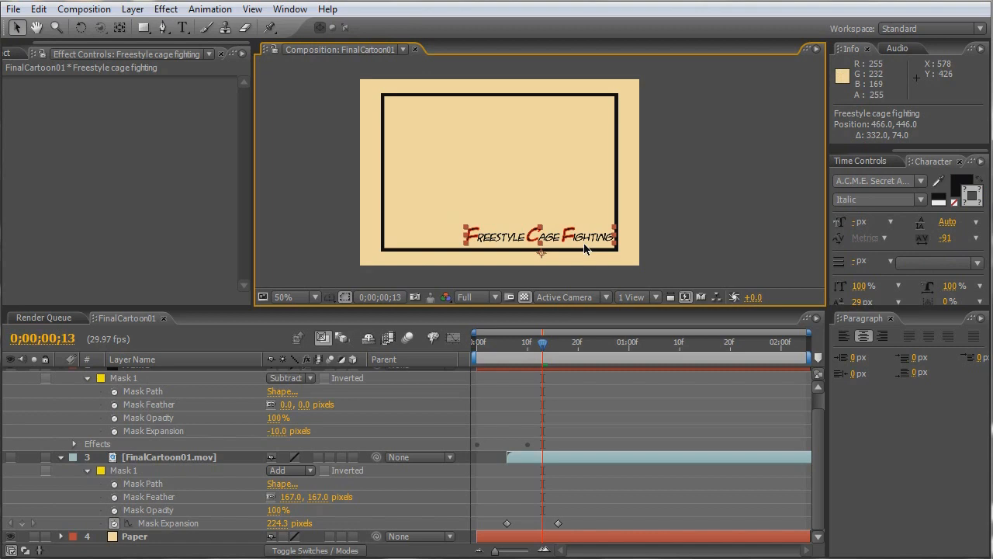
{"action": "key", "text": "Left"}
{"action": "key", "text": "Left"}
{"action": "key", "text": "Left"}
{"action": "key", "text": "Left"}
{"action": "key", "text": "Left"}
{"action": "key", "text": "Left"}
{"action": "key", "text": "Left"}
{"action": "key", "text": "Left"}
{"action": "key", "text": "Left"}
{"action": "key", "text": "Left"}
{"action": "key", "text": "Left"}
{"action": "key", "text": "Left"}
{"action": "key", "text": "Left"}
{"action": "key", "text": "Left"}
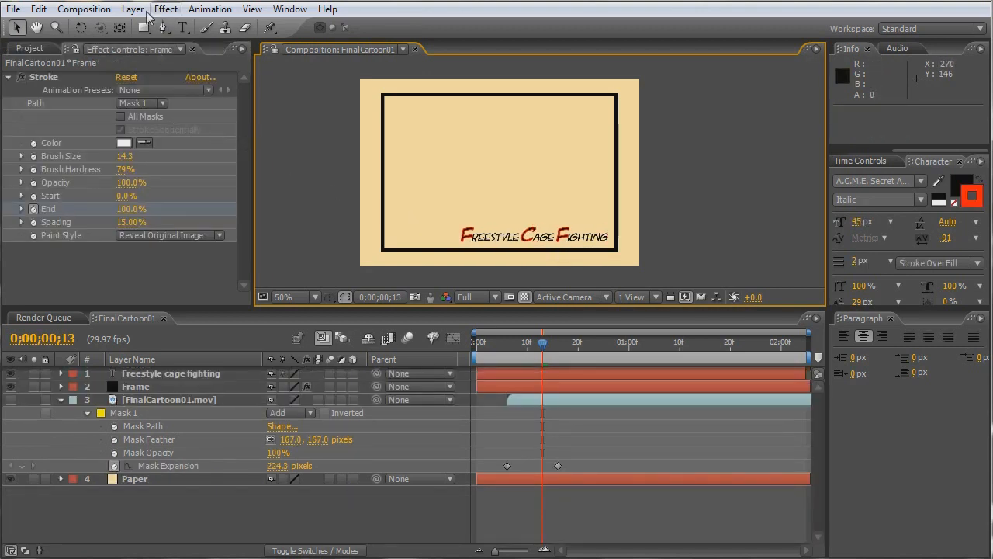
- Create a new 720 x 480 solid layer coloured yellow (FCFF00)
{"action": "left_click", "coordinate": [135, 11]}
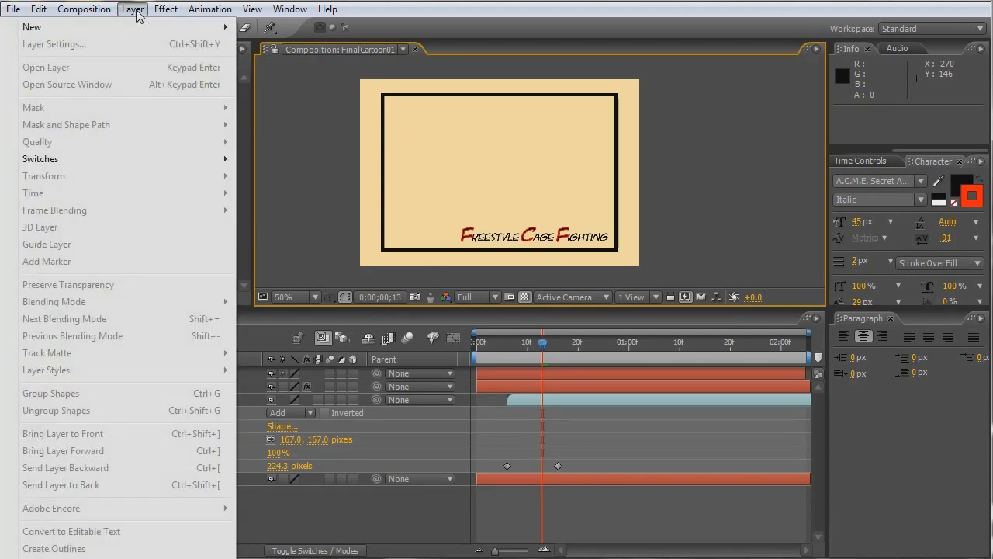
{"action": "mouse_move", "coordinate": [197, 34]}
{"action": "left_click", "coordinate": [271, 44]}
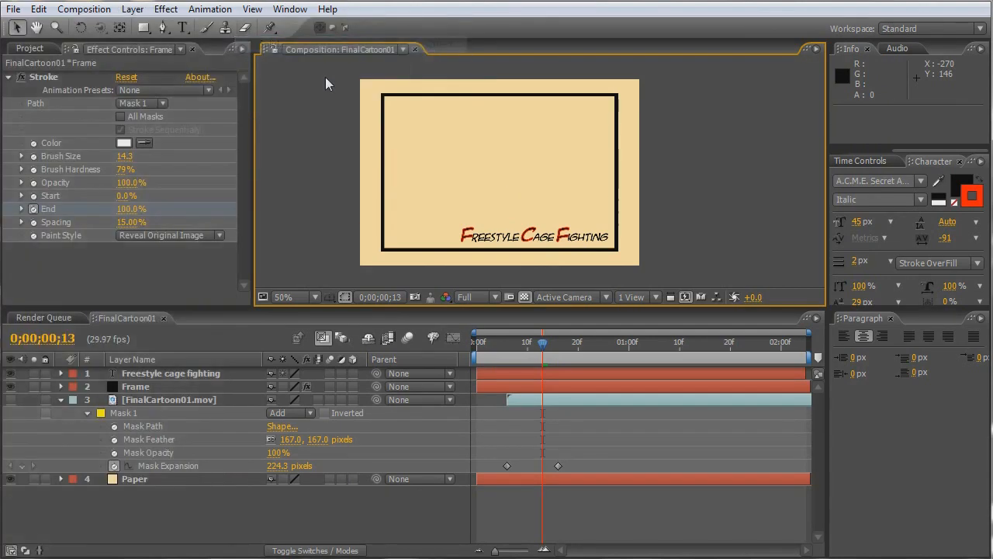
{"action": "left_click", "coordinate": [754, 380]}
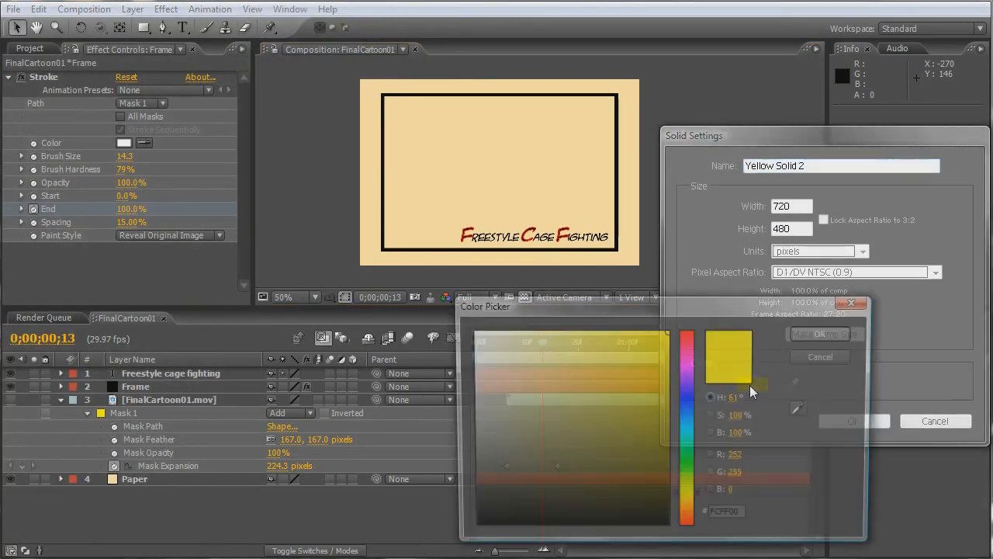
{"action": "left_click_drag", "start_coordinate": [650, 381], "coordinate": [702, 315]}
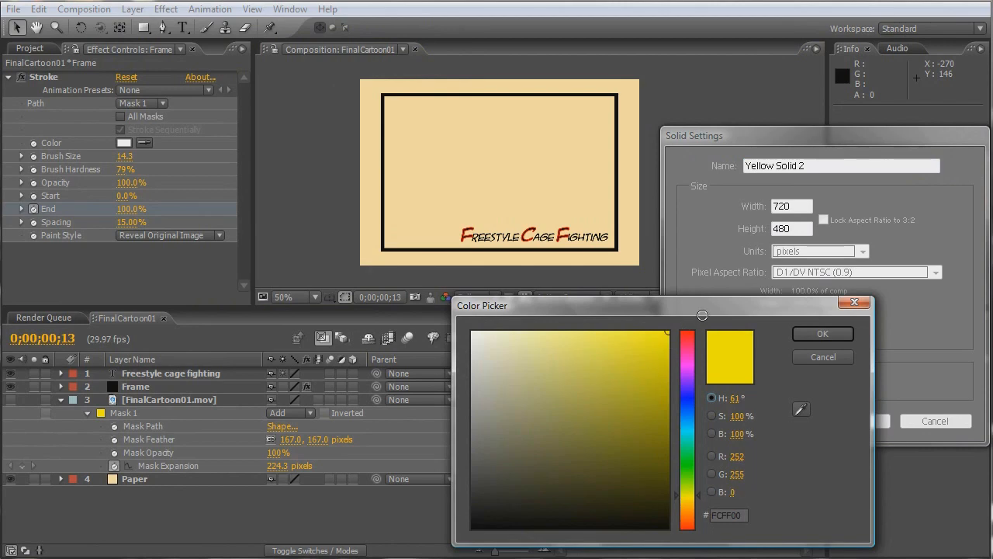
{"action": "left_click", "coordinate": [822, 334]}
{"action": "left_click", "coordinate": [839, 421]}
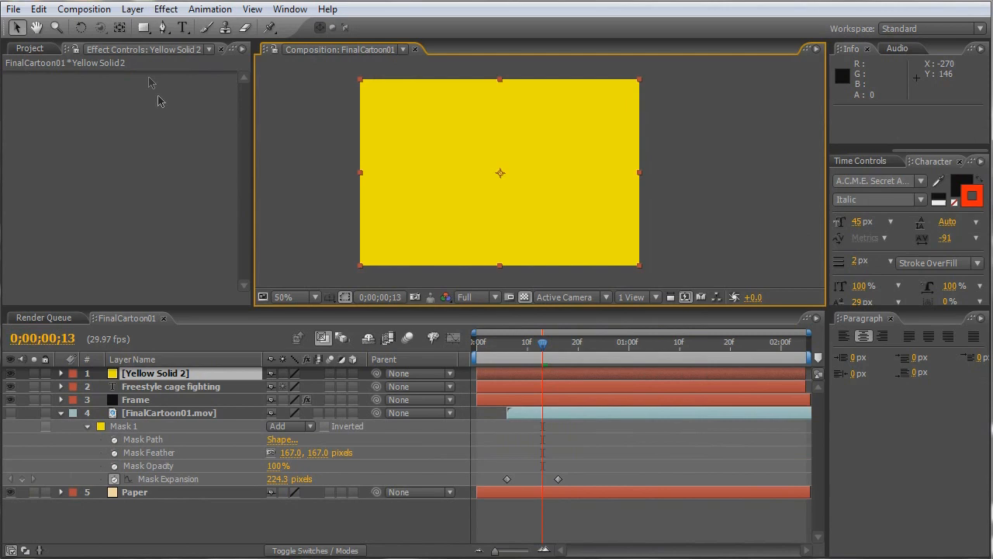
- Draw a rectangular mask about 516 x 126 pixels across the yellow solid's lower part and rename the layer Bar
{"action": "left_click", "coordinate": [143, 28]}
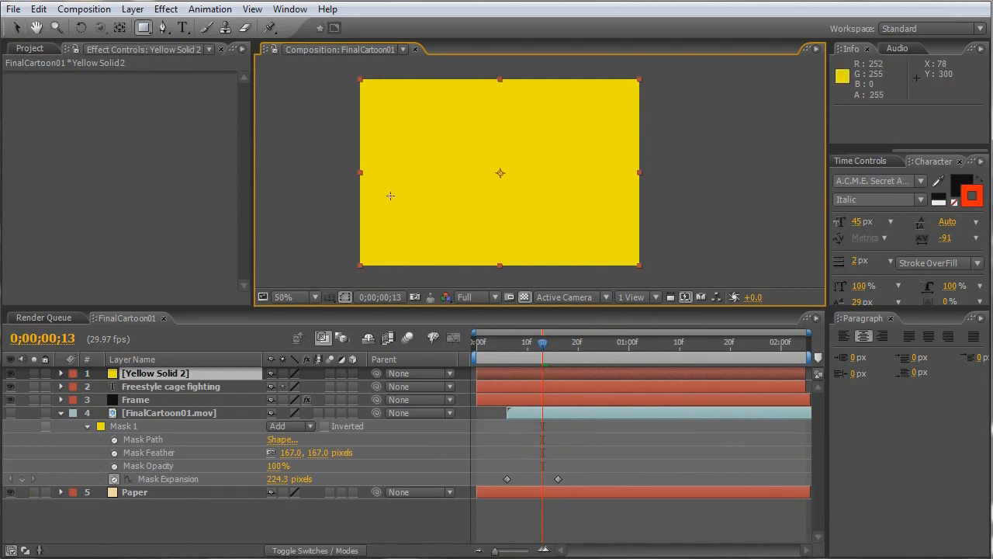
{"action": "left_click_drag", "start_coordinate": [399, 204], "coordinate": [601, 252]}
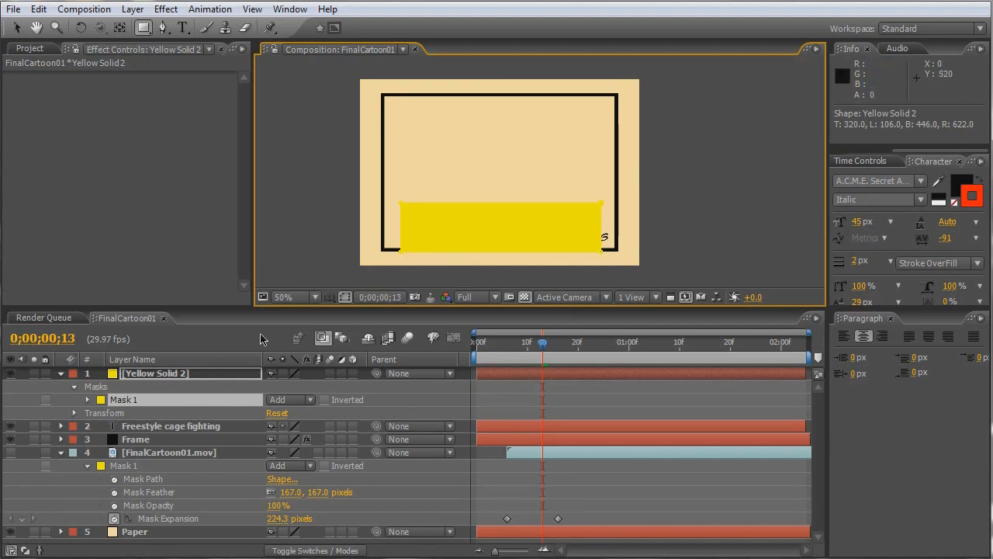
{"action": "left_click", "coordinate": [184, 373]}
{"action": "key", "text": "Return"}
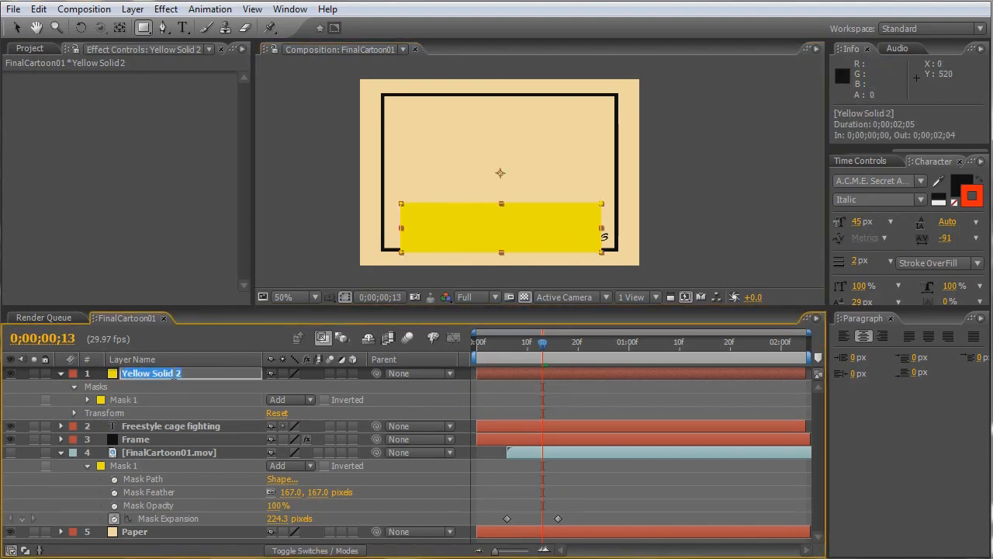
{"action": "type", "text": "Bar"}
{"action": "key", "text": "Return"}
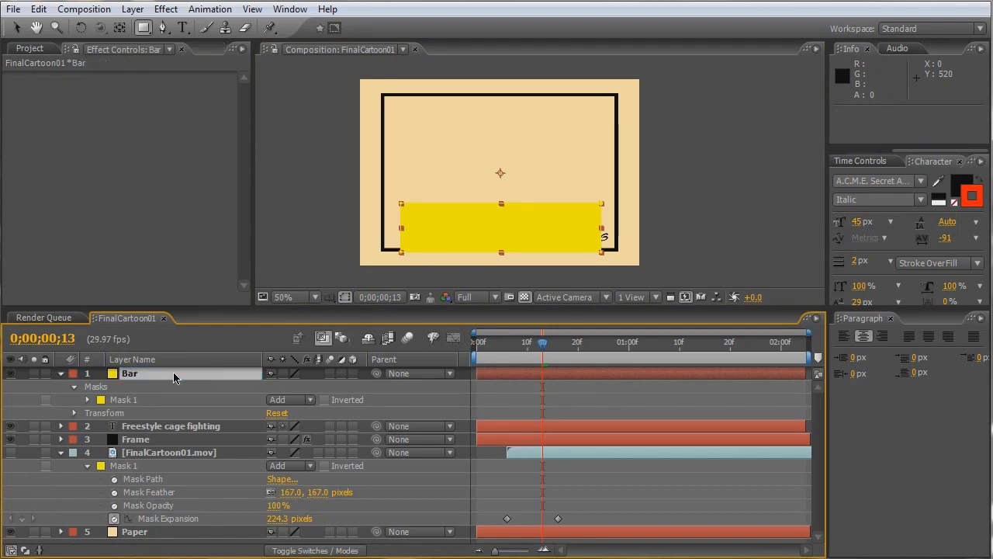
- Place the Bar layer directly beneath Frame and move it to position 494, 278 so it sits behind the text
{"action": "left_click_drag", "start_coordinate": [155, 369], "coordinate": [156, 448]}
{"action": "left_click", "coordinate": [16, 27]}
{"action": "left_click_drag", "start_coordinate": [562, 224], "coordinate": [607, 237]}
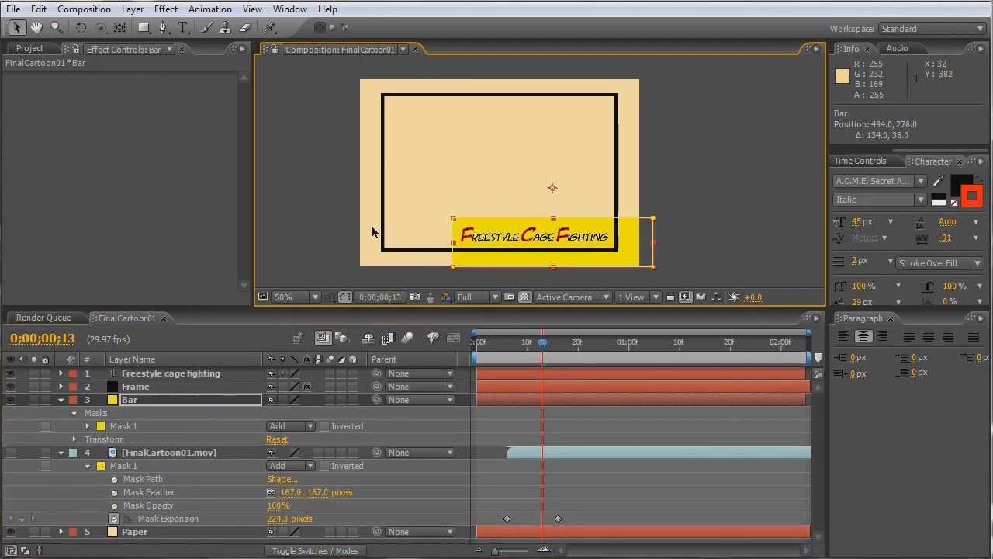
- Add a Stroke layer style to the Bar layer with black colour (000000) and size 5
{"action": "left_click", "coordinate": [133, 10]}
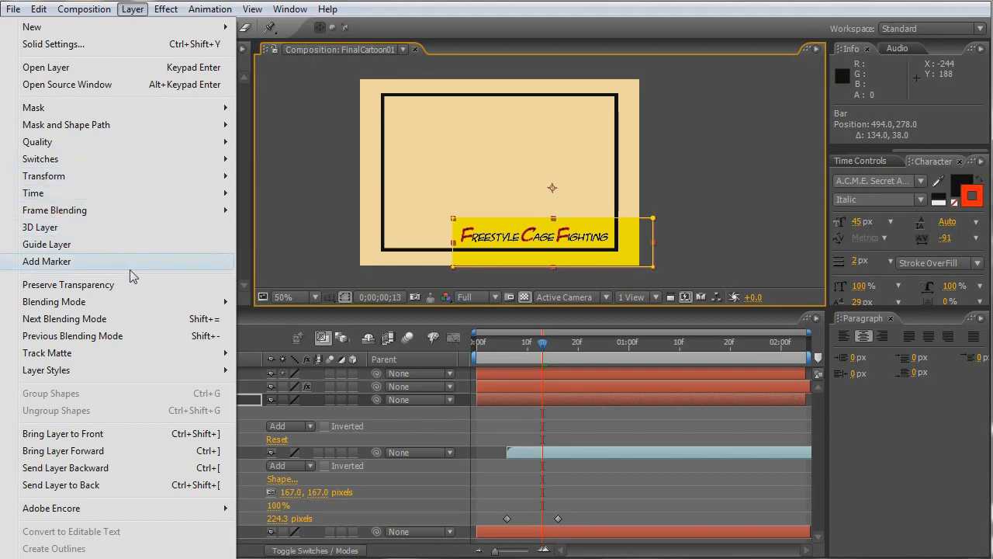
{"action": "mouse_move", "coordinate": [173, 375]}
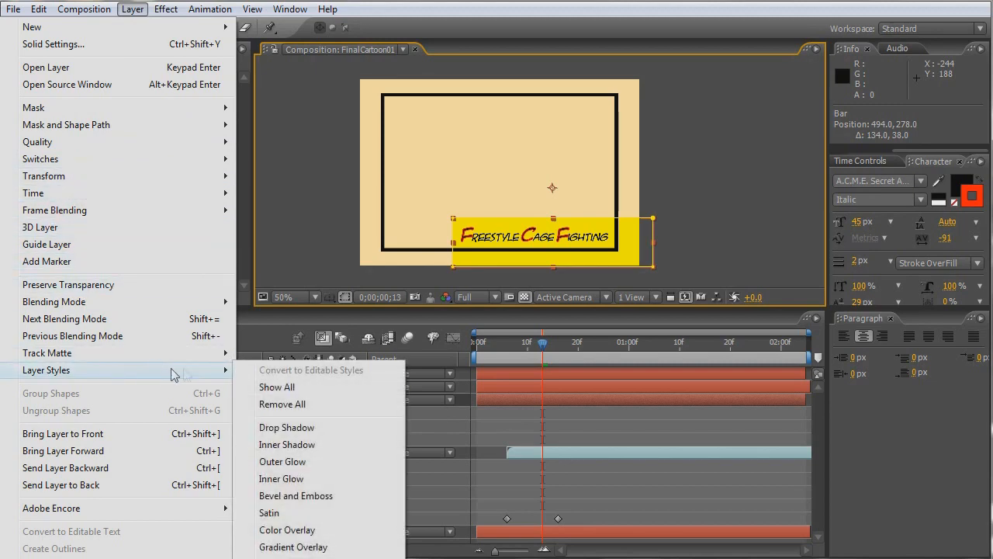
{"action": "left_click", "coordinate": [294, 557]}
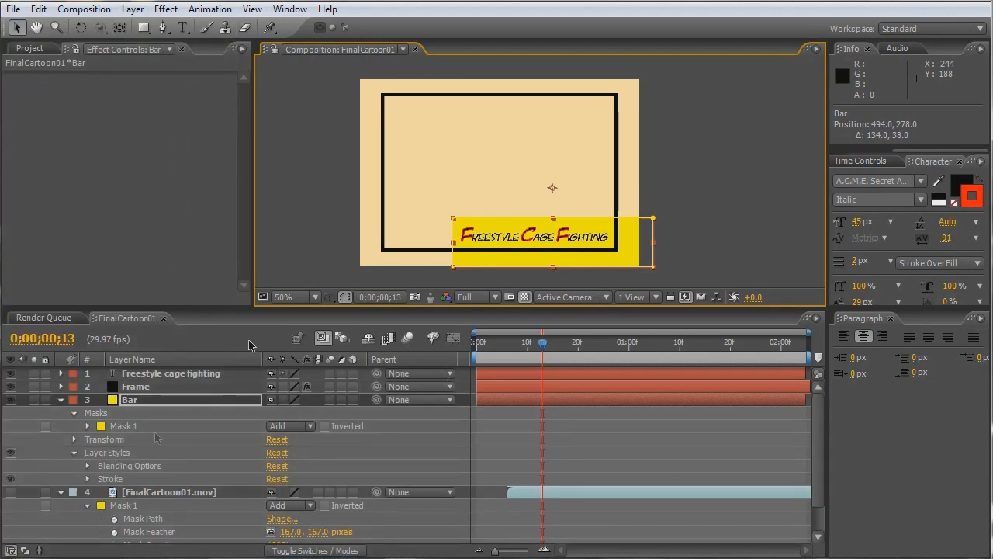
{"action": "left_click", "coordinate": [89, 479]}
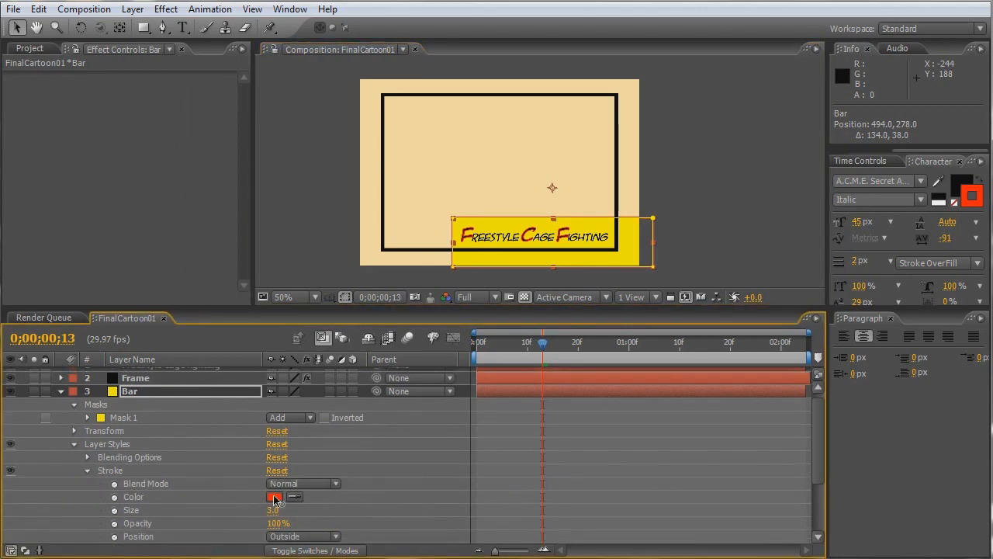
{"action": "left_click", "coordinate": [274, 497]}
{"action": "left_click_drag", "start_coordinate": [566, 458], "coordinate": [454, 538]}
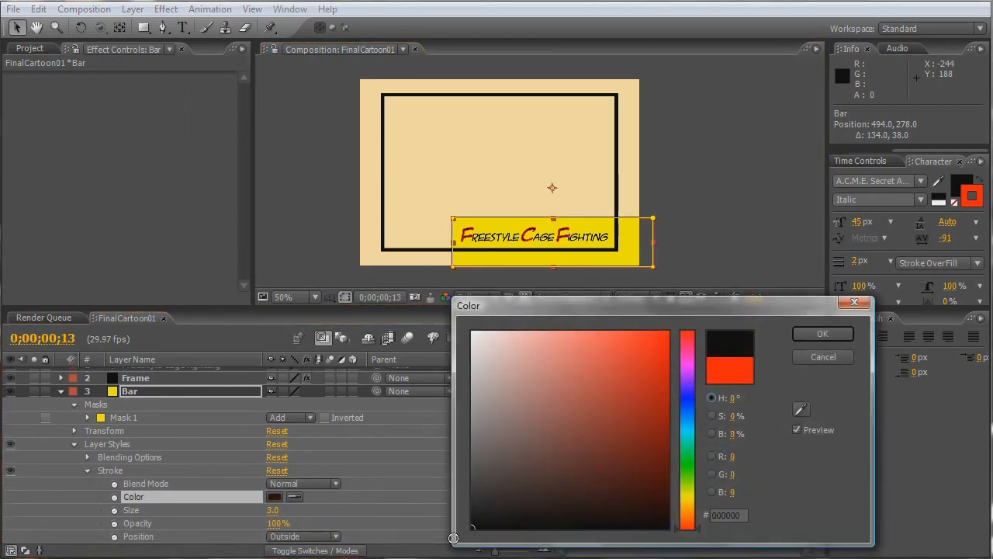
{"action": "left_click", "coordinate": [822, 333]}
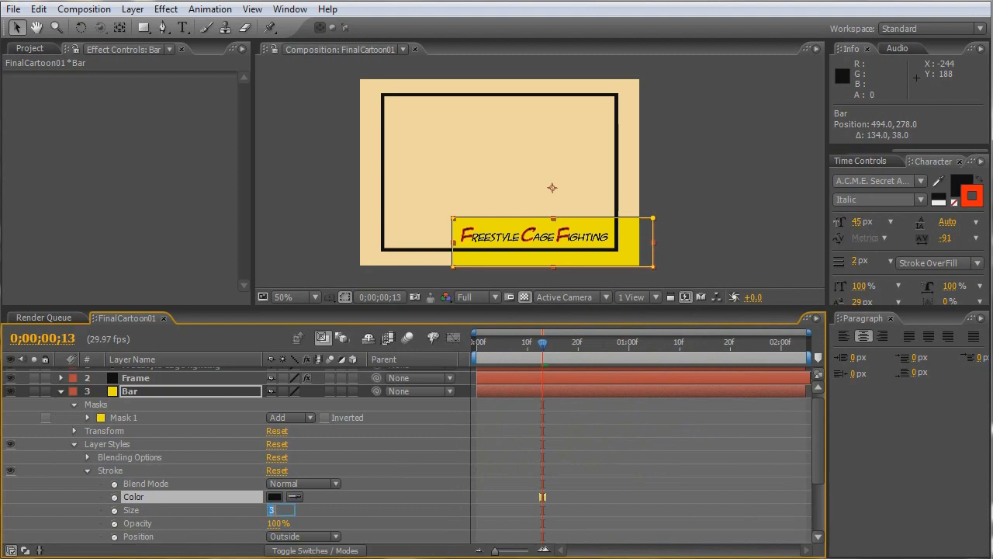
{"action": "type", "text": "5"}
{"action": "key", "text": "Return"}
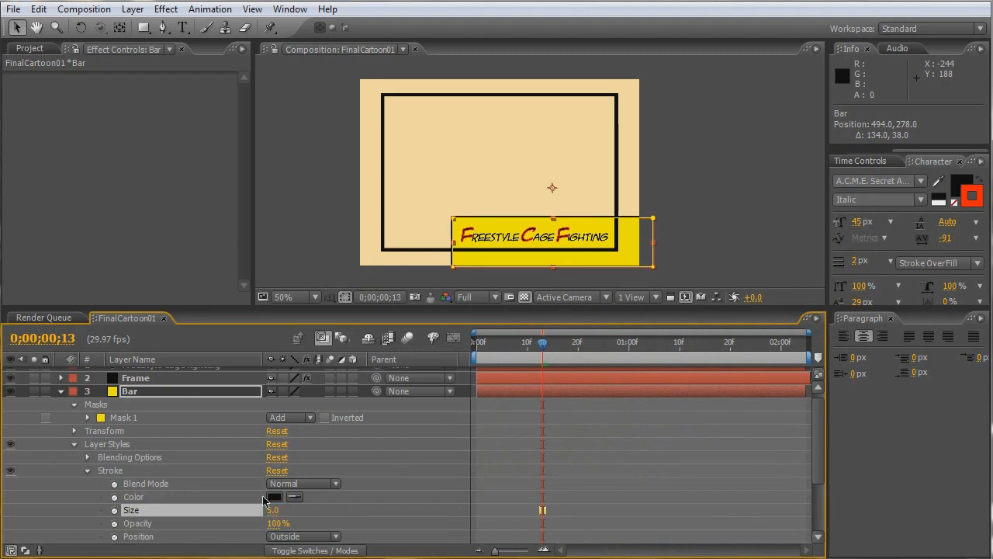
{"action": "left_click", "coordinate": [701, 179]}
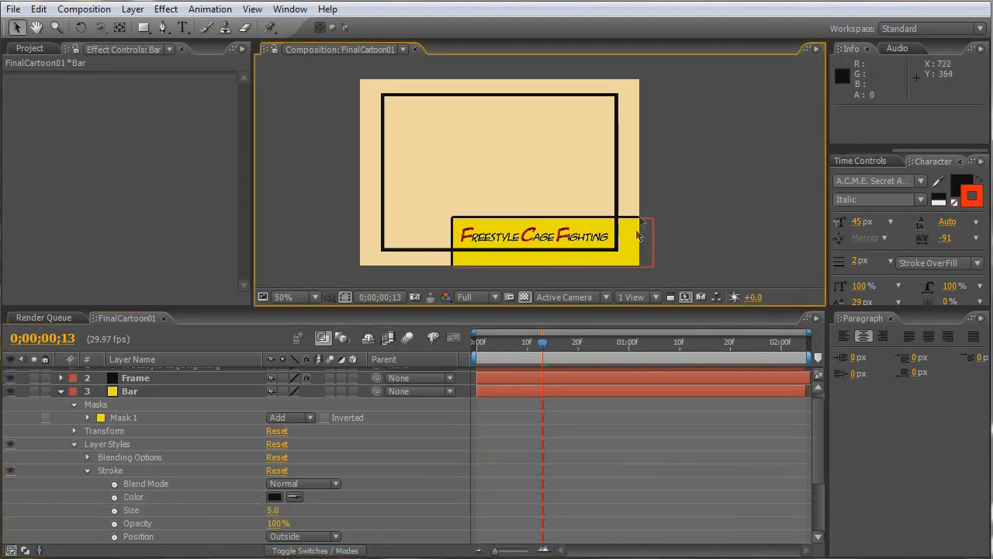
- Collapse the Bar layer, duplicate Paper three times, and place the three copies between Frame and Bar in the layer stack
{"action": "key", "text": "h"}
{"action": "left_click_drag", "start_coordinate": [580, 234], "coordinate": [569, 227]}
{"action": "key", "text": "v"}
{"action": "left_click", "coordinate": [62, 393]}
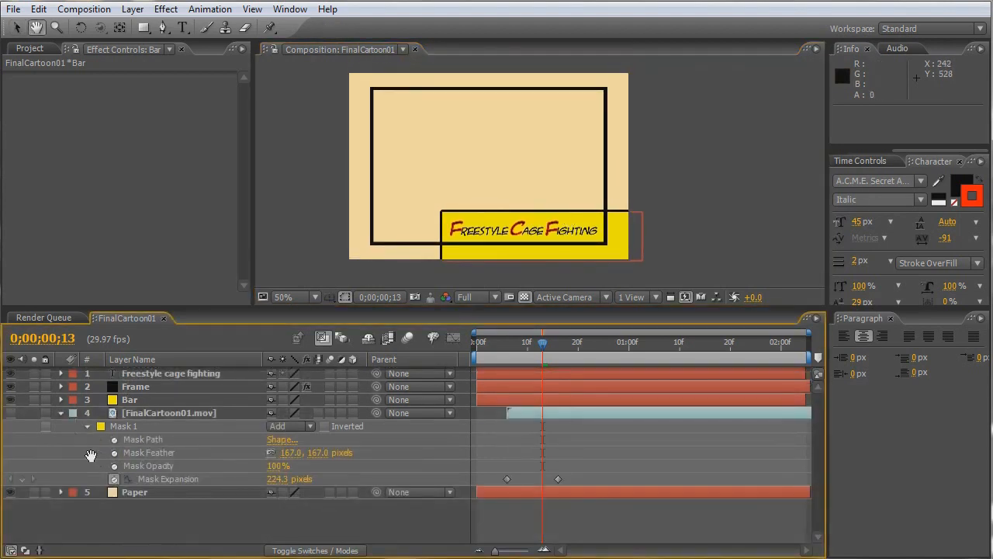
{"action": "left_click", "coordinate": [128, 492]}
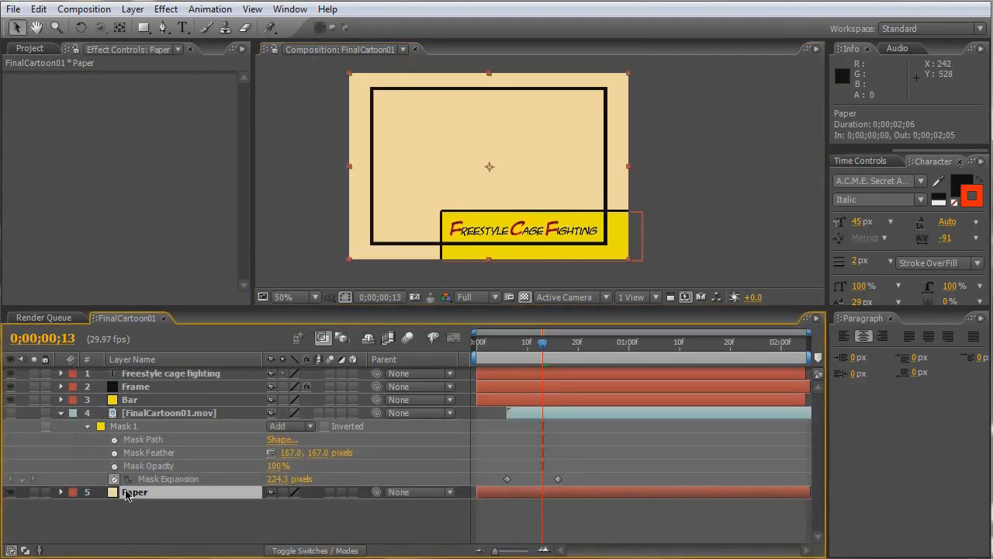
{"action": "key", "text": "ctrl+d"}
{"action": "key", "text": "ctrl+d"}
{"action": "key", "text": "ctrl+d"}
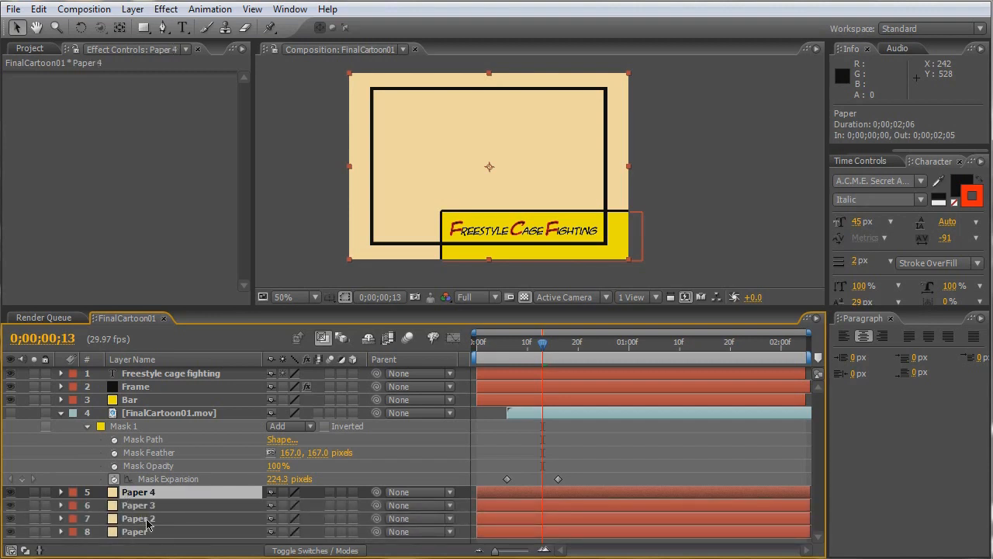
{"action": "left_click", "coordinate": [143, 520], "text": "shift"}
{"action": "left_click_drag", "start_coordinate": [144, 508], "coordinate": [149, 400]}
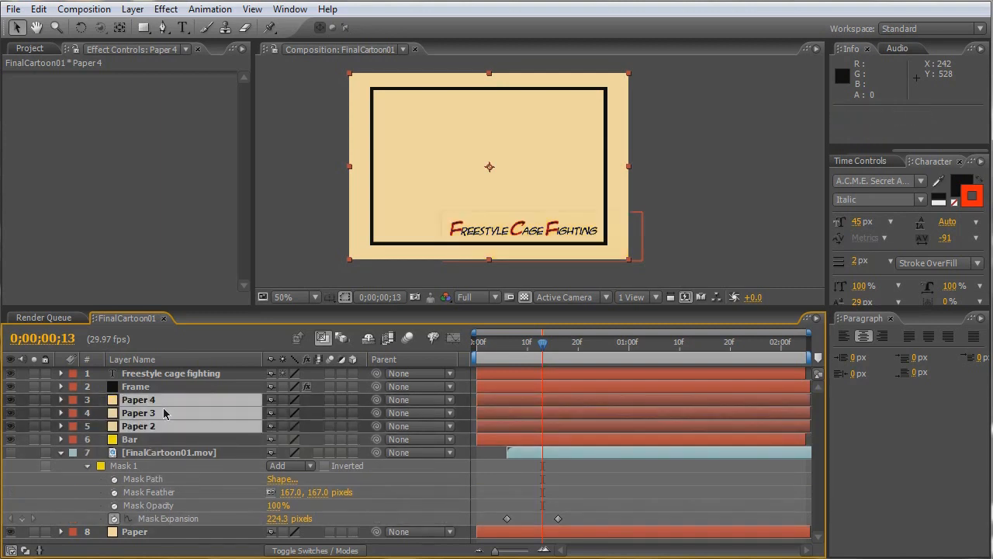
- Move Paper 4 horizontally to position -302, 240 and Paper 3 to 1022, 240 so they cover only the frame's side margins
{"action": "left_click", "coordinate": [168, 440]}
{"action": "left_click", "coordinate": [152, 400]}
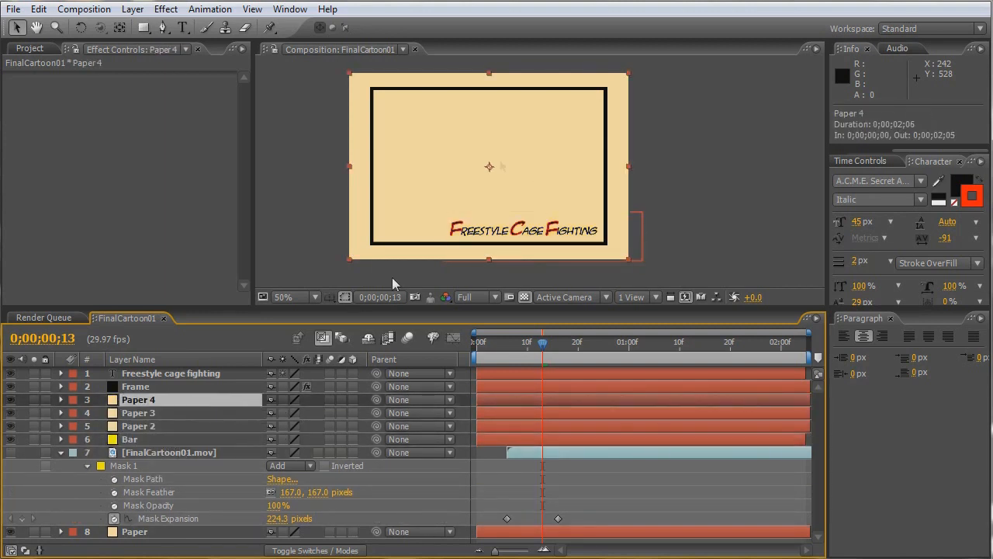
{"action": "left_click_drag", "start_coordinate": [533, 165], "coordinate": [279, 164]}
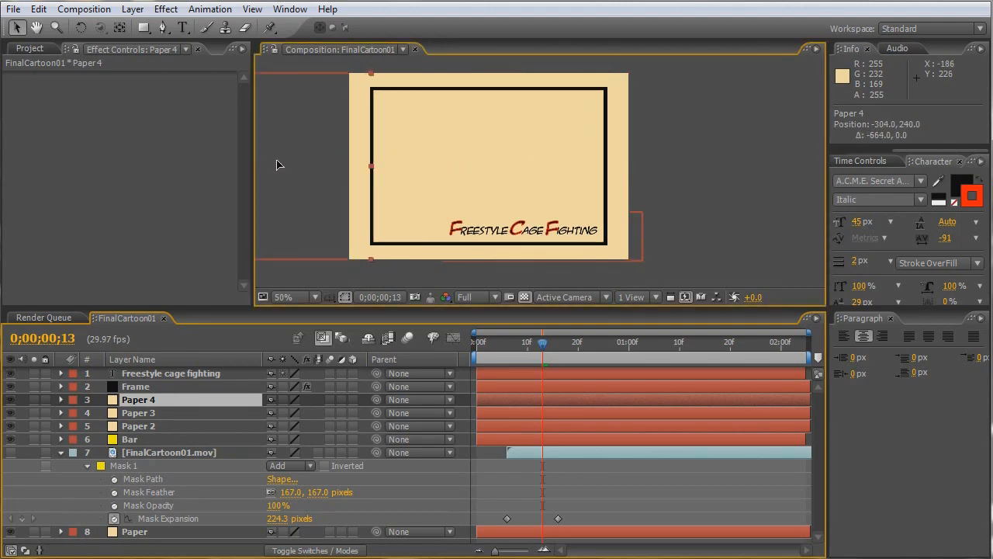
{"action": "left_click", "coordinate": [159, 419]}
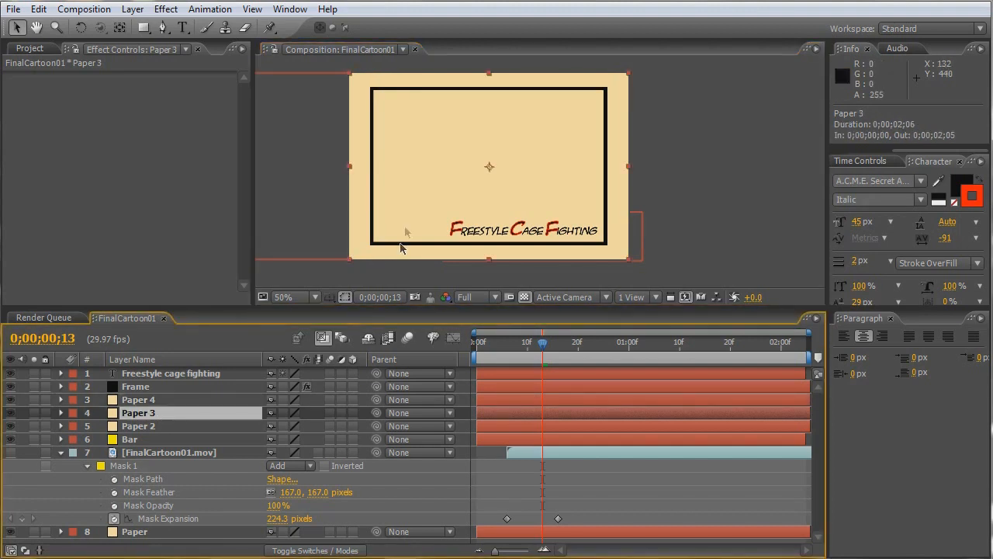
{"action": "left_click", "coordinate": [410, 189]}
{"action": "left_click_drag", "start_coordinate": [410, 193], "coordinate": [673, 190]}
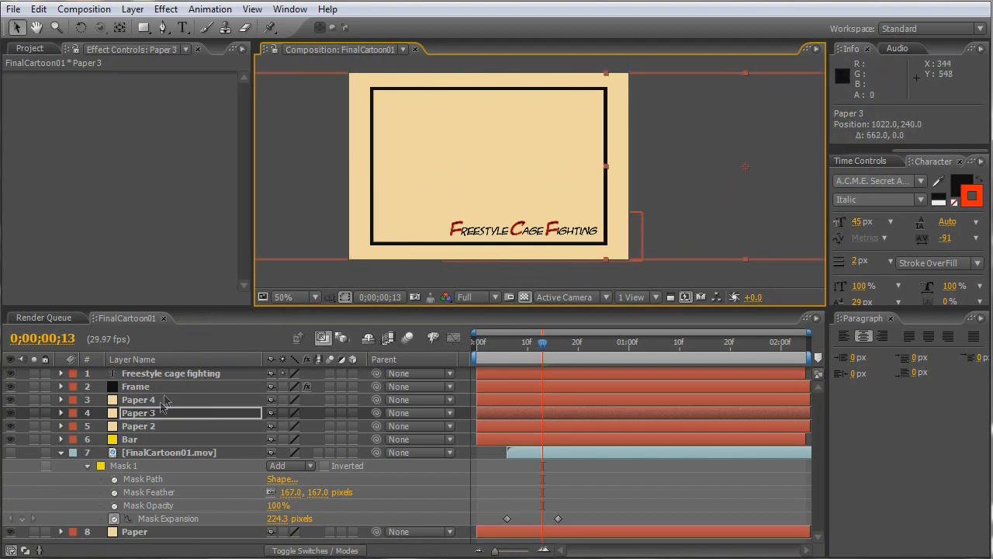
- Move Paper 2 down to position 360, 676 to cover only the bottom margin, and make the FinalCartoon01.mov layer visible
{"action": "left_click", "coordinate": [156, 426]}
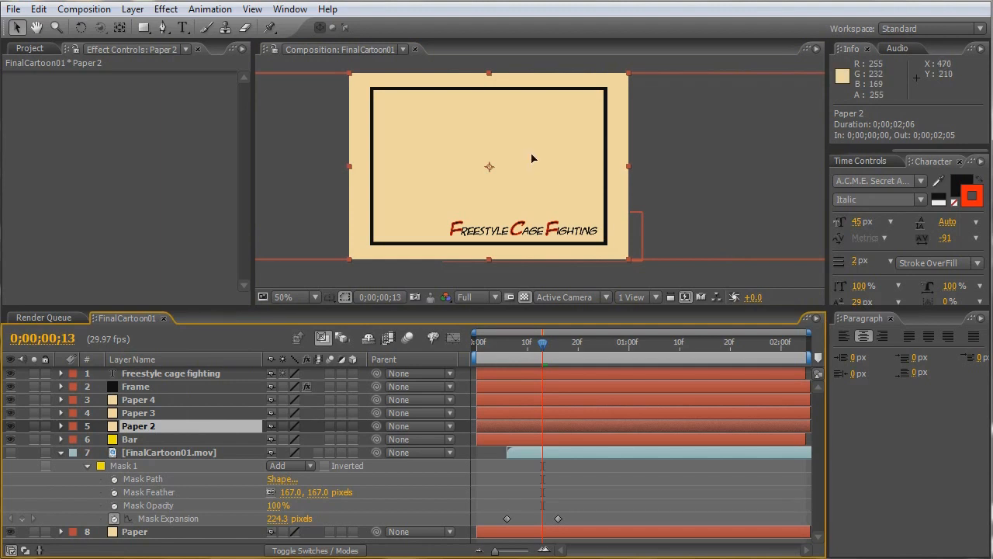
{"action": "left_click_drag", "start_coordinate": [532, 158], "coordinate": [541, 327]}
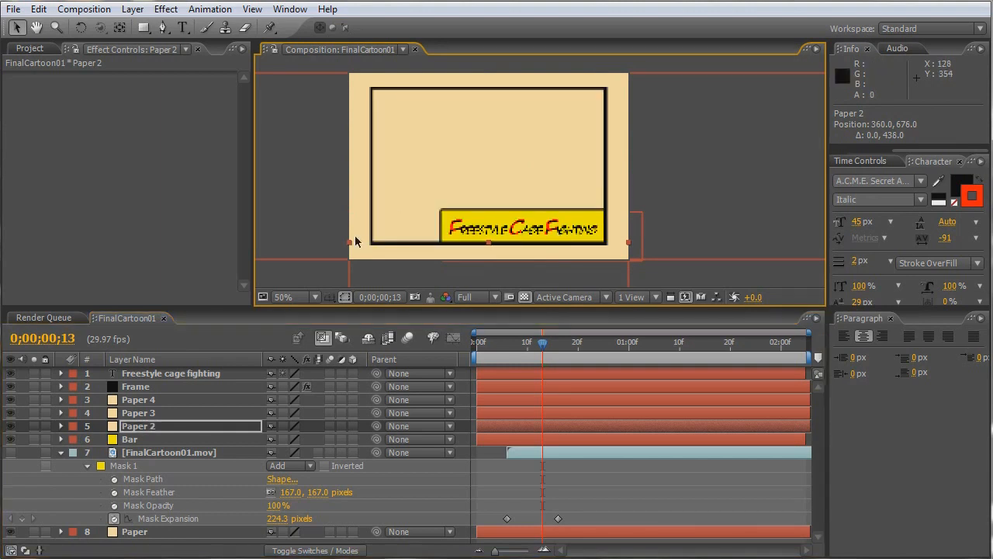
{"action": "left_click", "coordinate": [11, 453]}
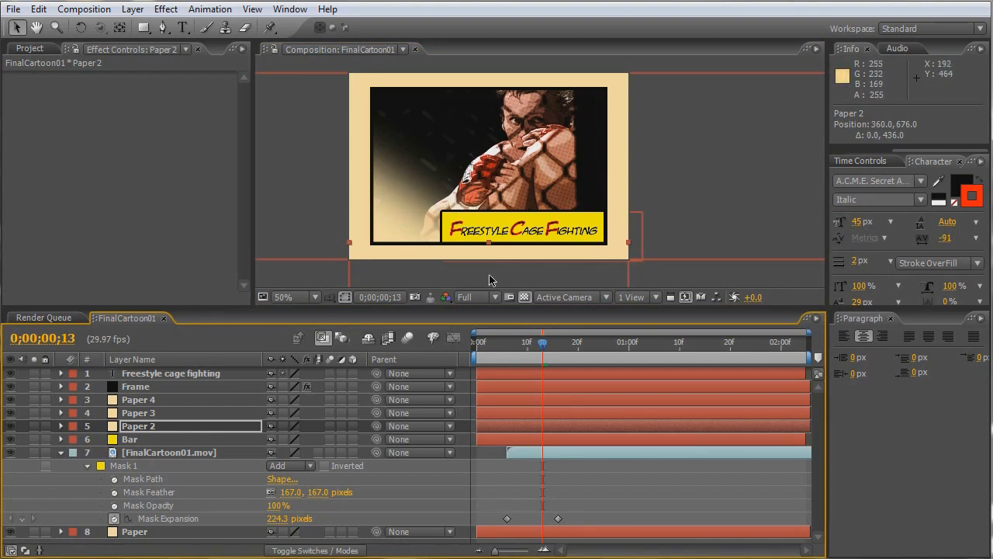
- Start Position keyframes on the Freestyle cage fighting text at 0;00;00;13 and move it off-frame to -204, 446
{"action": "left_click", "coordinate": [163, 376]}
{"action": "key", "text": "p"}
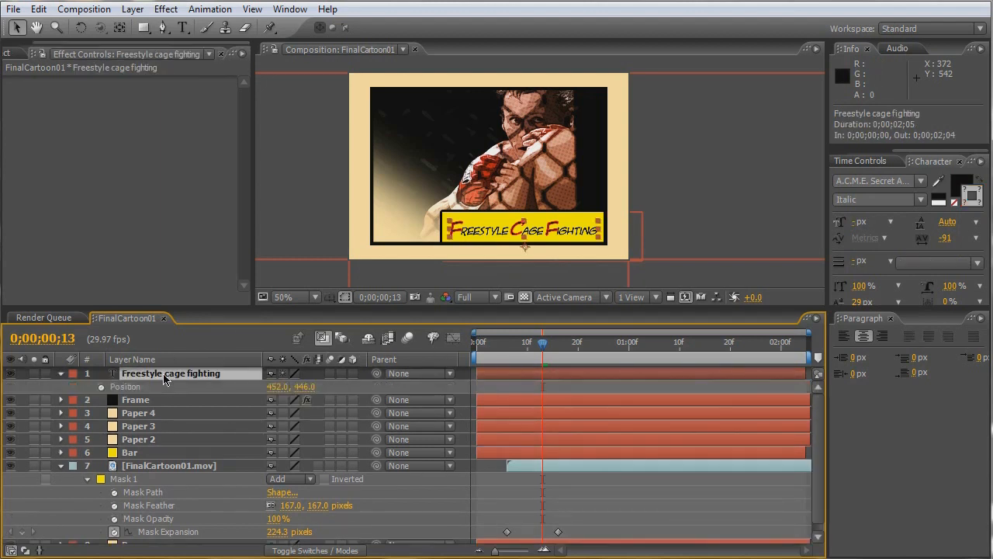
{"action": "left_click", "coordinate": [101, 387]}
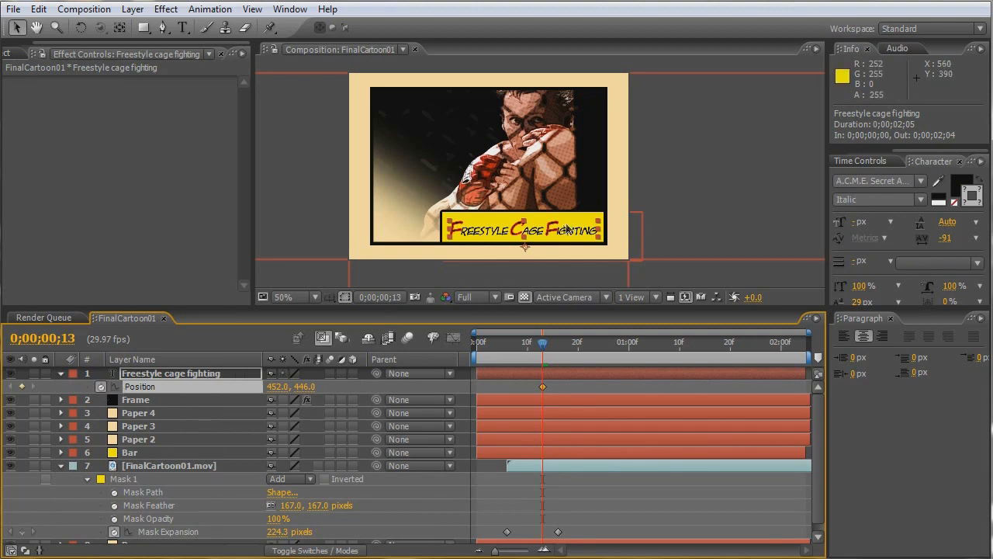
{"action": "left_click_drag", "start_coordinate": [547, 229], "coordinate": [313, 226]}
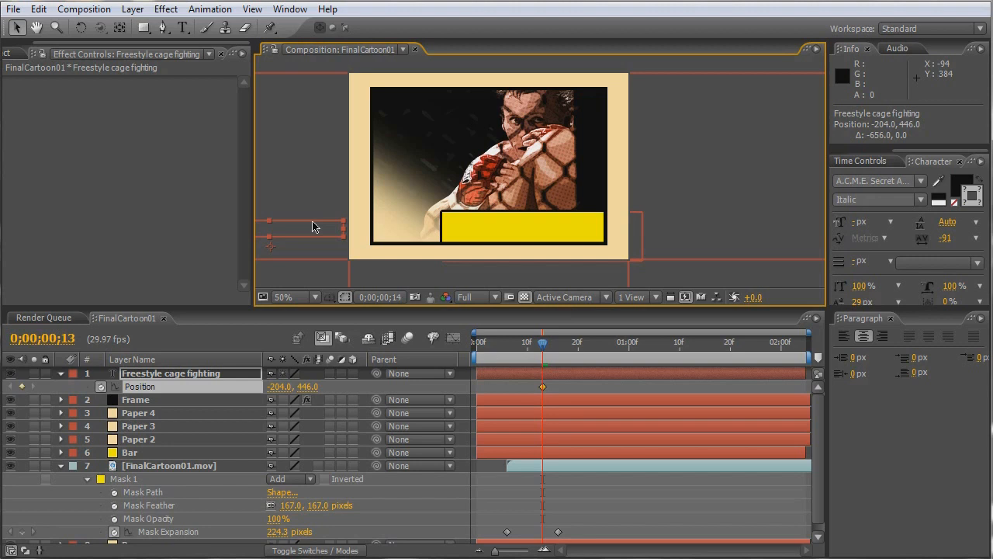
- At 0;00;00;19, keyframe the text's position at 500, 446 so it overshoots its resting place on the bar
{"action": "key", "text": "Page_Down"}
{"action": "key", "text": "Page_Down"}
{"action": "key", "text": "Page_Down"}
{"action": "key", "text": "Page_Down"}
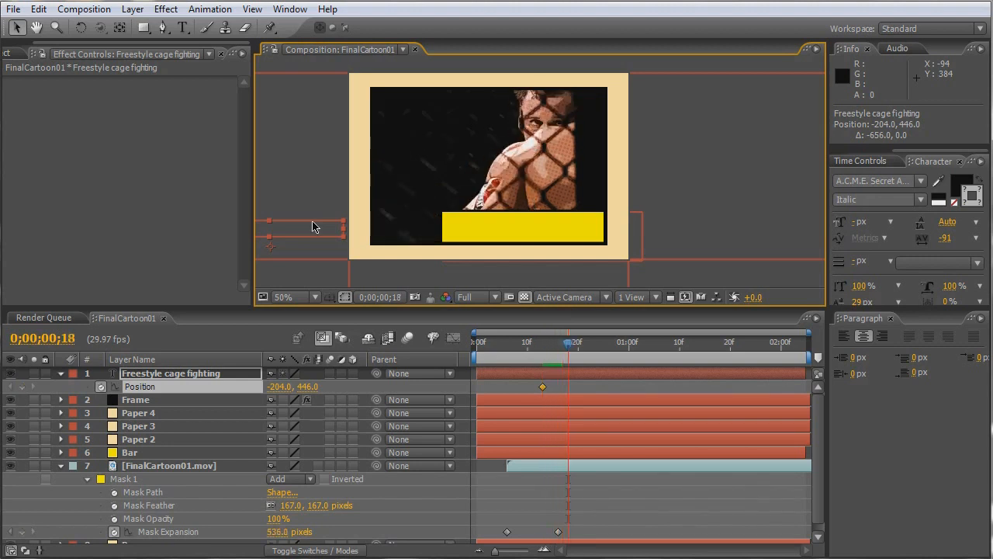
{"action": "key", "text": "Page_Down"}
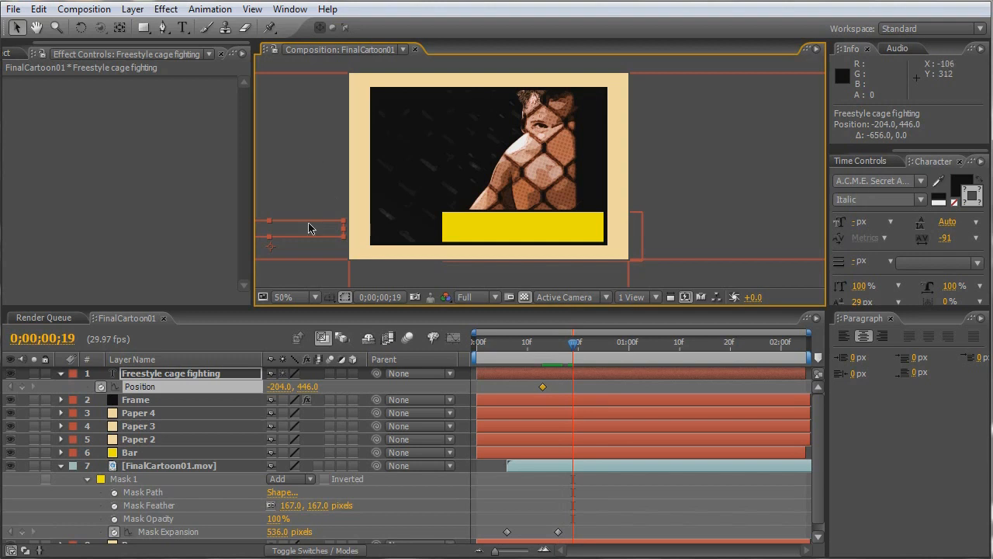
{"action": "left_click_drag", "start_coordinate": [310, 233], "coordinate": [576, 238]}
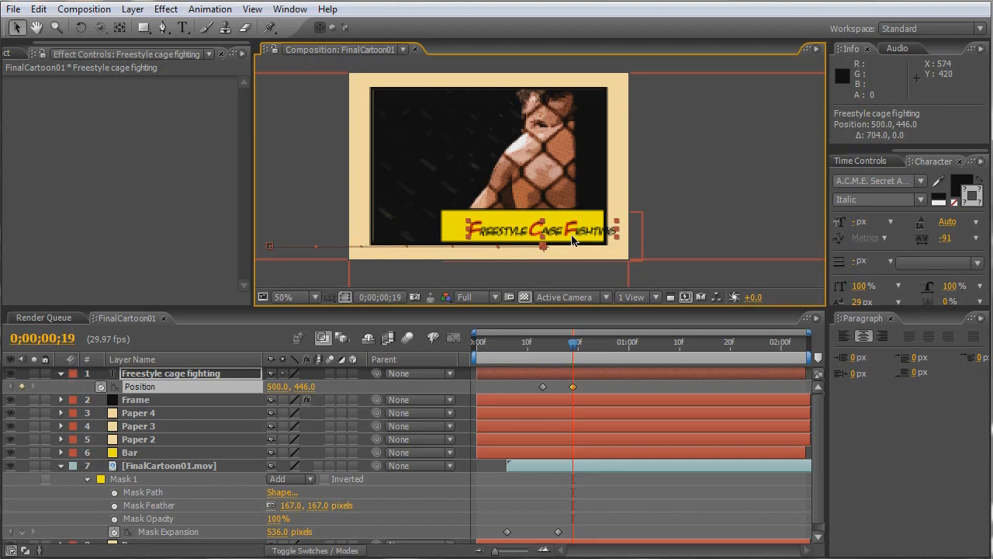
- At 0;00;00;23, keyframe the text's position at 446, 446 so it settles back inside the yellow bar
{"action": "key", "text": "Page_Down"}
{"action": "key", "text": "Page_Down"}
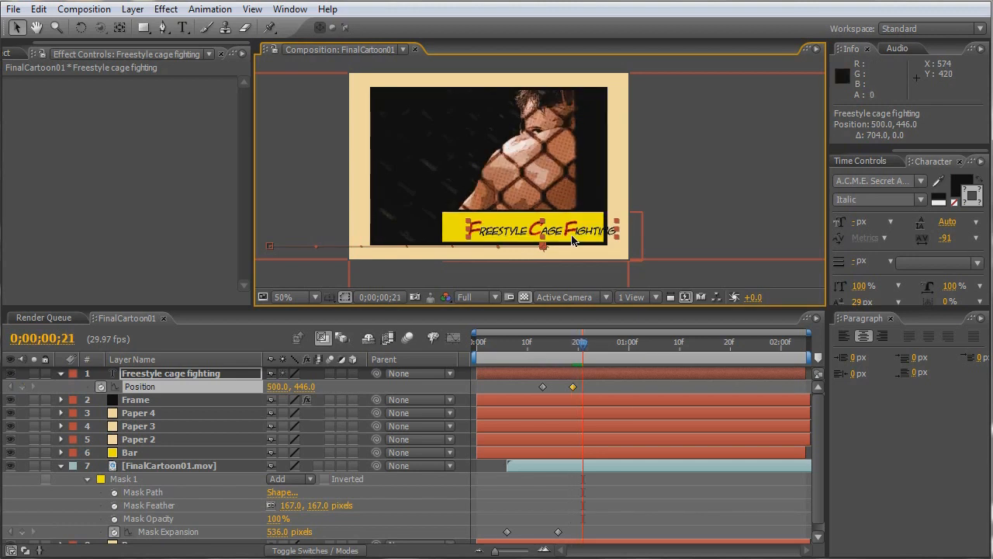
{"action": "key", "text": "Page_Down"}
{"action": "key", "text": "Page_Down"}
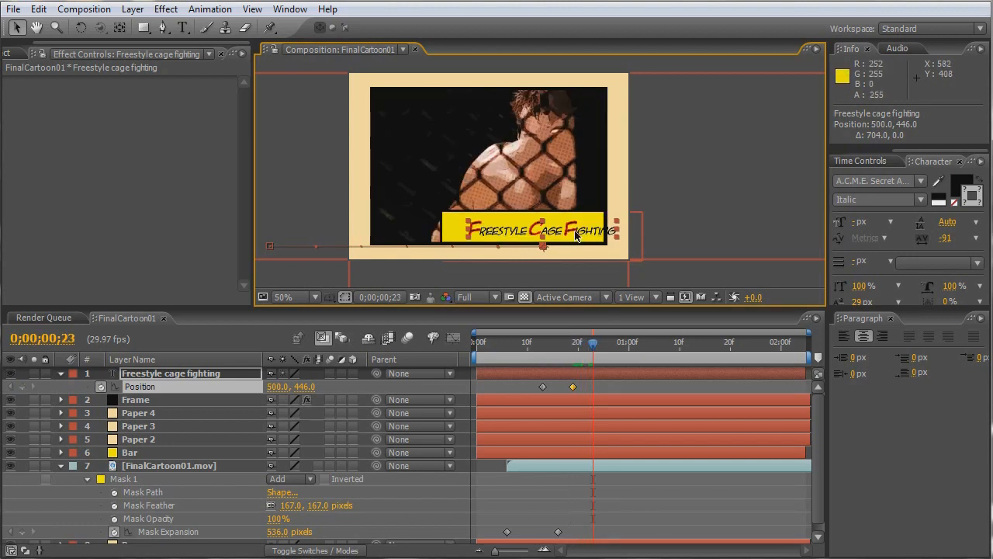
{"action": "left_click_drag", "start_coordinate": [576, 236], "coordinate": [554, 234]}
- Return to 0;00;00;13, start Position keyframes on the Bar layer and move it down out of the picture to 494, 372
{"action": "left_click_drag", "start_coordinate": [592, 342], "coordinate": [543, 349]}
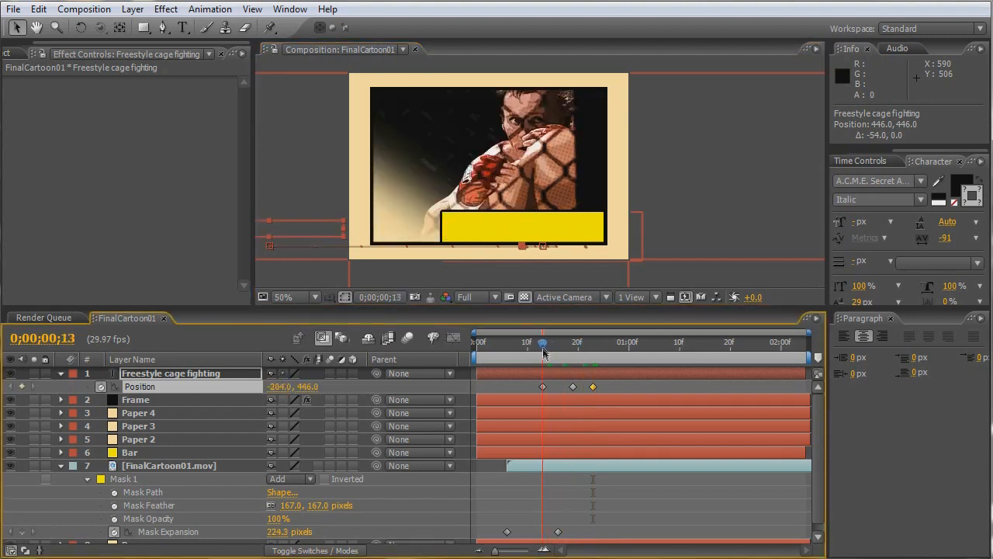
{"action": "left_click", "coordinate": [175, 455]}
{"action": "key", "text": "alt+shift+p"}
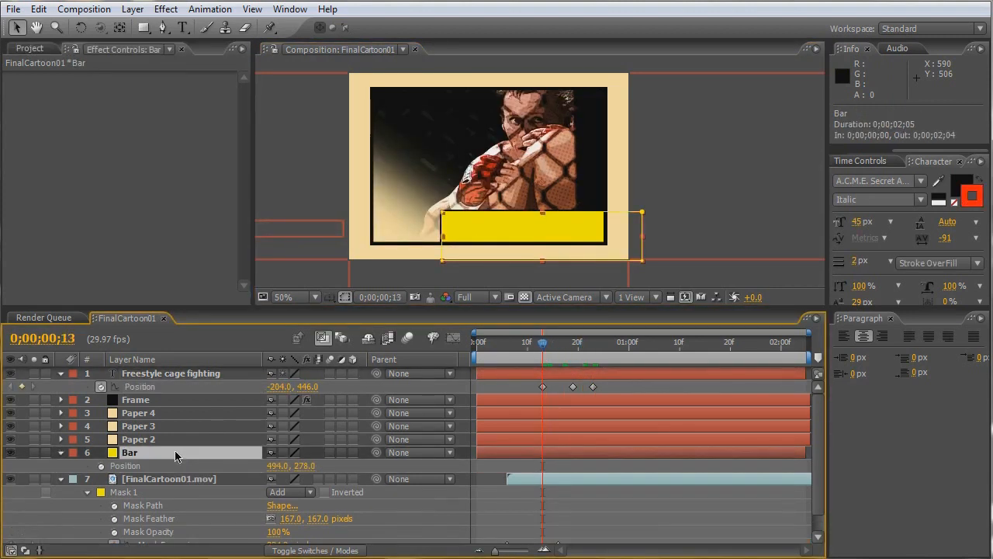
{"action": "left_click", "coordinate": [104, 468]}
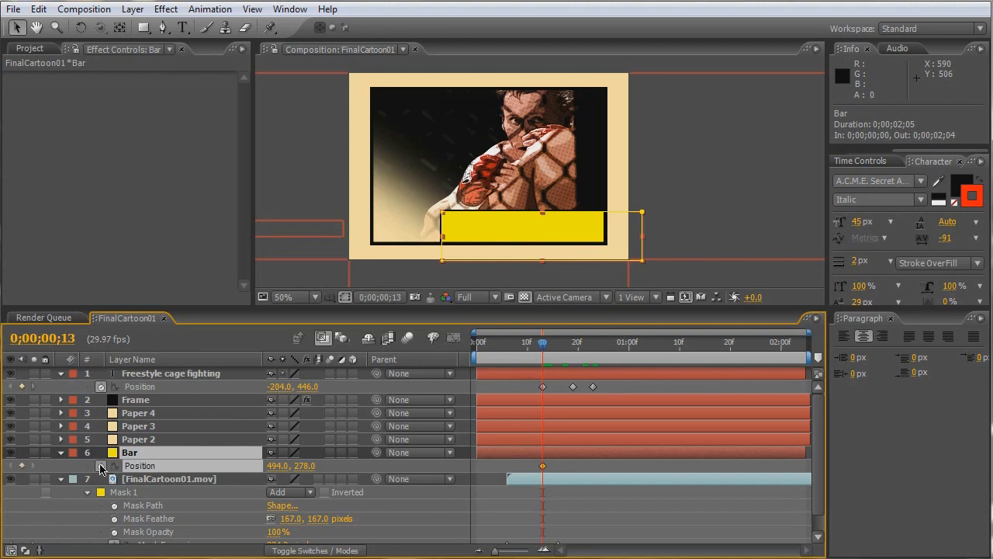
{"action": "left_click", "coordinate": [523, 235]}
{"action": "left_click_drag", "start_coordinate": [524, 235], "coordinate": [530, 270]}
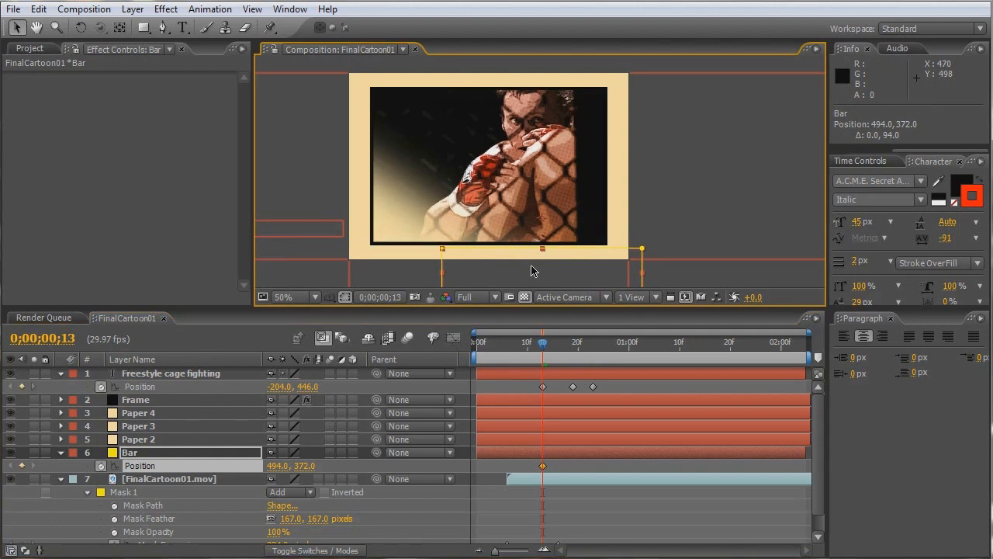
- At 0;00;00;18, keyframe the Bar layer's position at 494, 270 so it rises into the frame
{"action": "key", "text": "Page_Down"}
{"action": "key", "text": "Page_Down"}
{"action": "key", "text": "Page_Down"}
{"action": "key", "text": "Page_Down"}
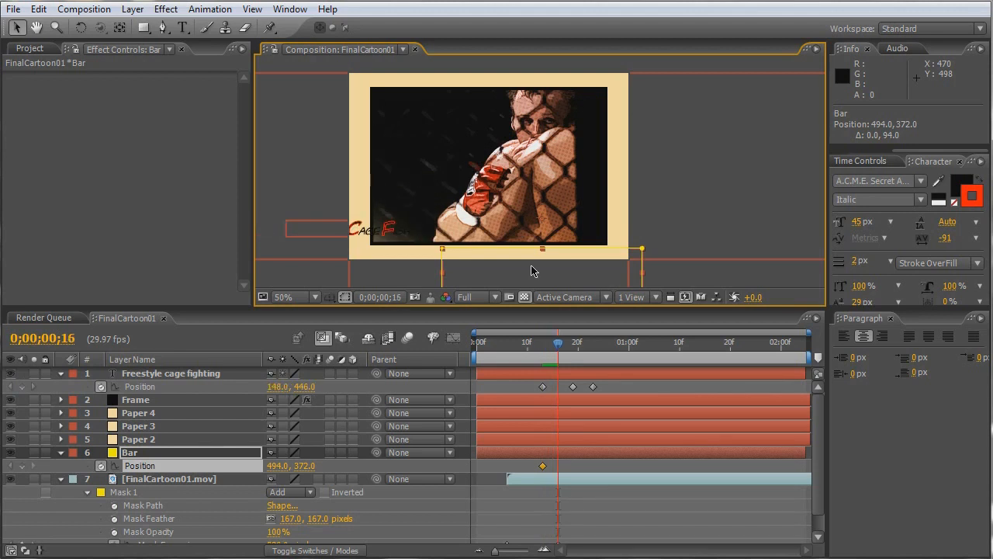
{"action": "key", "text": "Page_Down"}
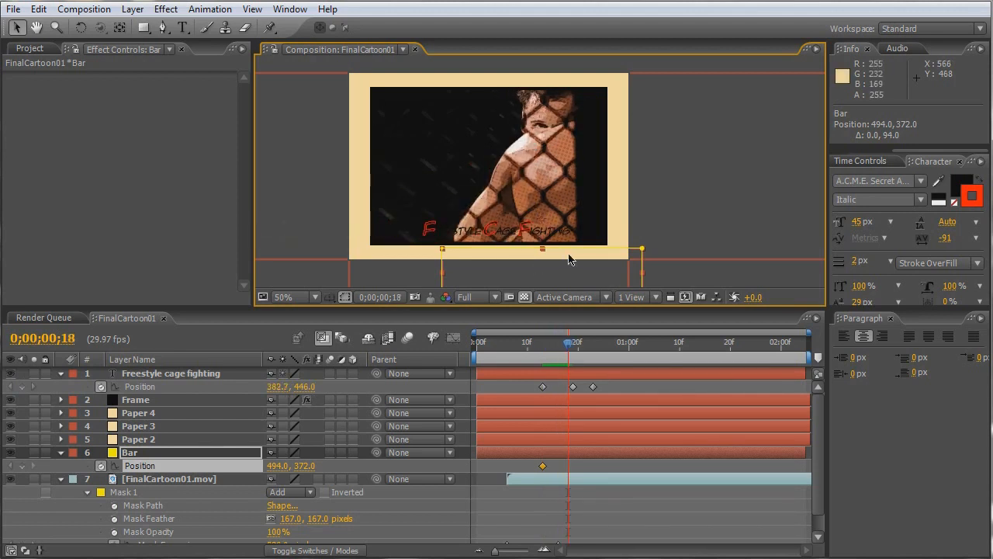
{"action": "left_click_drag", "start_coordinate": [568, 258], "coordinate": [568, 219]}
- At 0;00;00;20, keyframe the Bar layer's position slightly lower at 494, 286 to make it settle
{"action": "key", "text": "Page_Down"}
{"action": "key", "text": "Page_Down"}
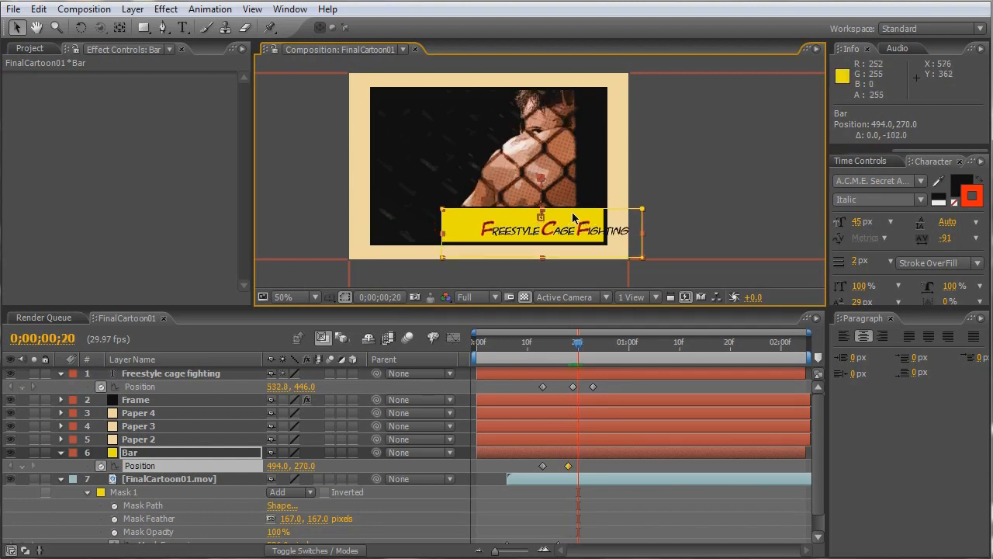
{"action": "left_click_drag", "start_coordinate": [573, 218], "coordinate": [576, 225]}
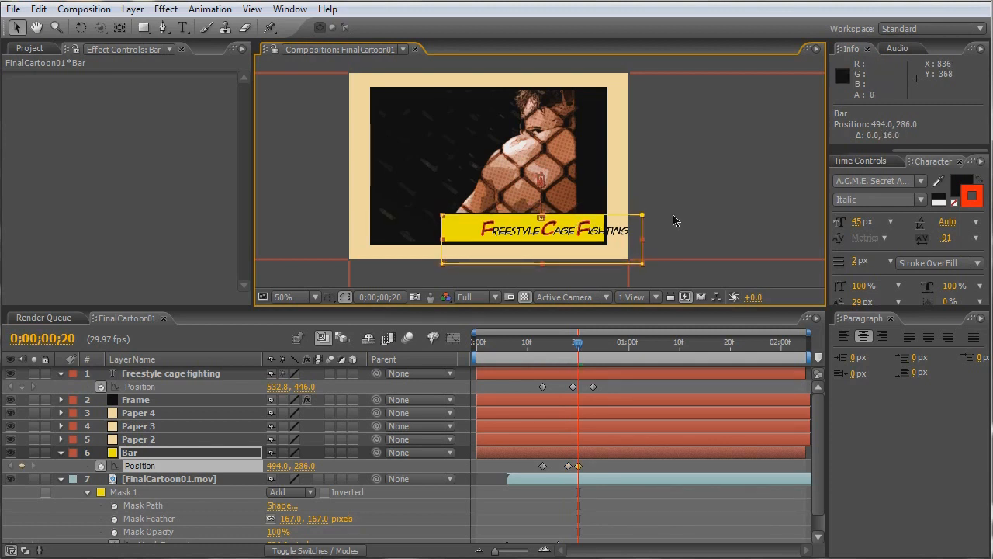
- Play a RAM preview of the FinalCartoon01 composition to check the bar and title animation
{"action": "key", "text": "KP_0"}
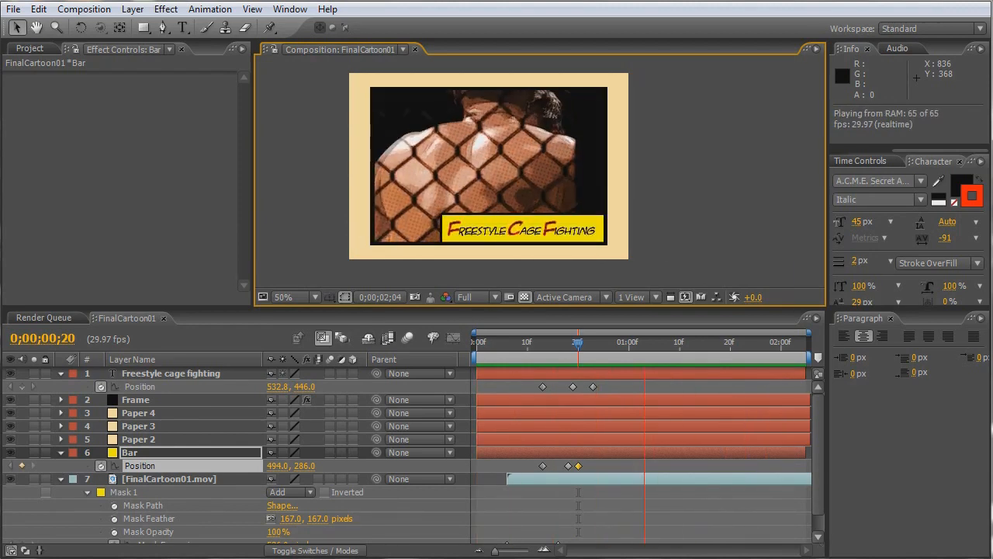
{"action": "key", "text": "space"}
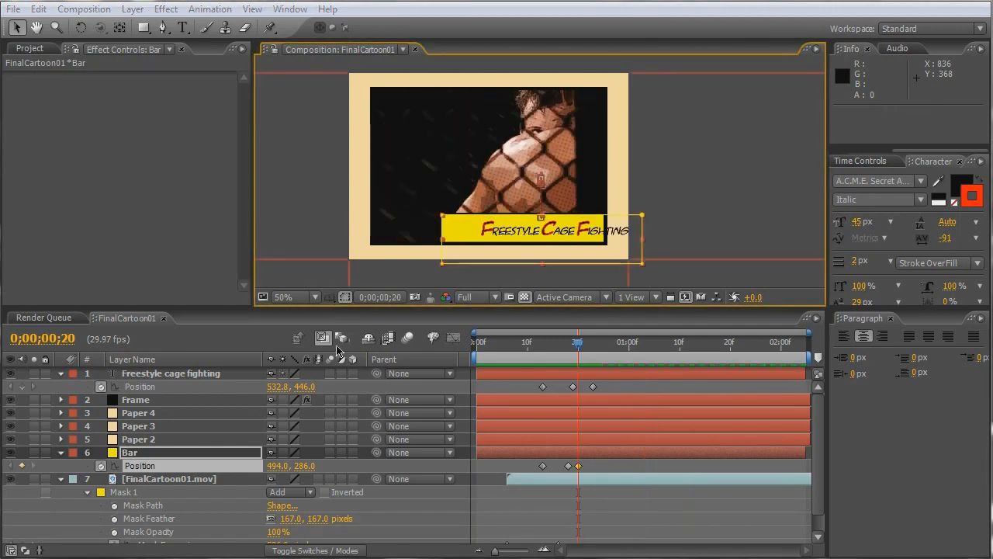
- Create a new composition from the FinalCartoon02.mov footage
{"action": "left_click", "coordinate": [31, 49]}
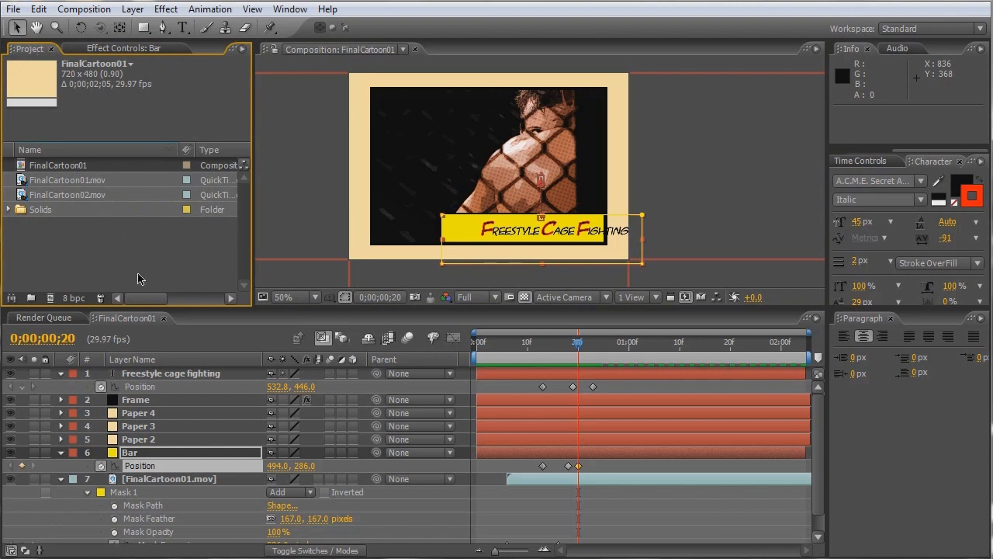
{"action": "left_click", "coordinate": [67, 200]}
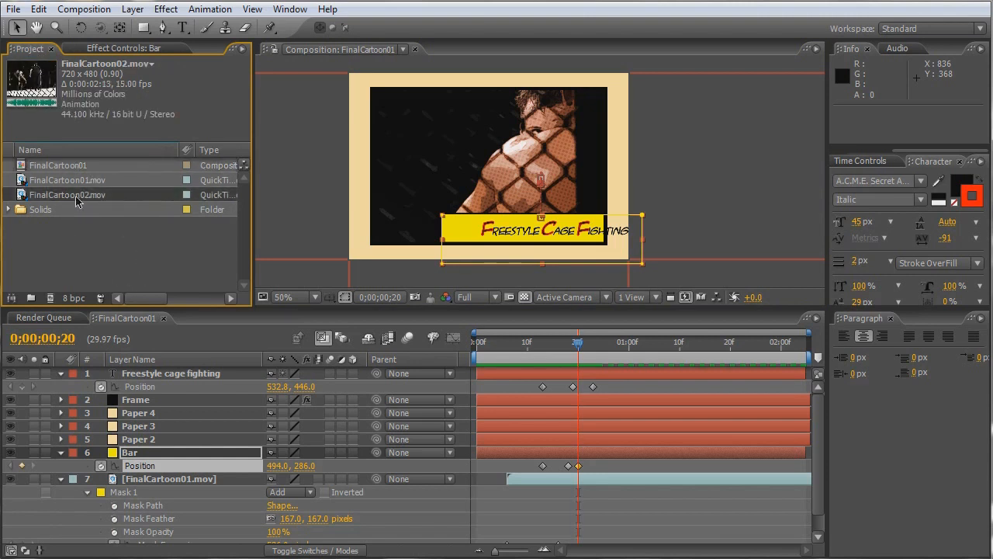
{"action": "left_click_drag", "start_coordinate": [74, 199], "coordinate": [50, 298]}
{"action": "mouse_move", "coordinate": [481, 349]}
{"action": "left_mouse_down"}
{"action": "mouse_move", "coordinate": [585, 347]}
{"action": "mouse_move", "coordinate": [467, 350]}
{"action": "left_mouse_up"}
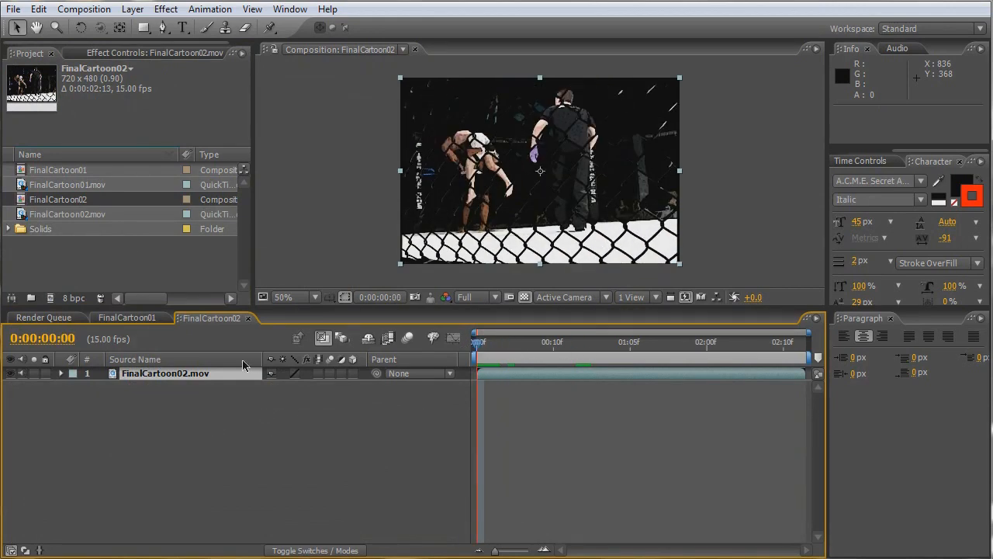
- Scale the FinalCartoon02.mov layer to 83%
{"action": "key", "text": "s"}
{"action": "left_click", "coordinate": [288, 387]}
{"action": "type", "text": "83"}
{"action": "key", "text": "Return"}
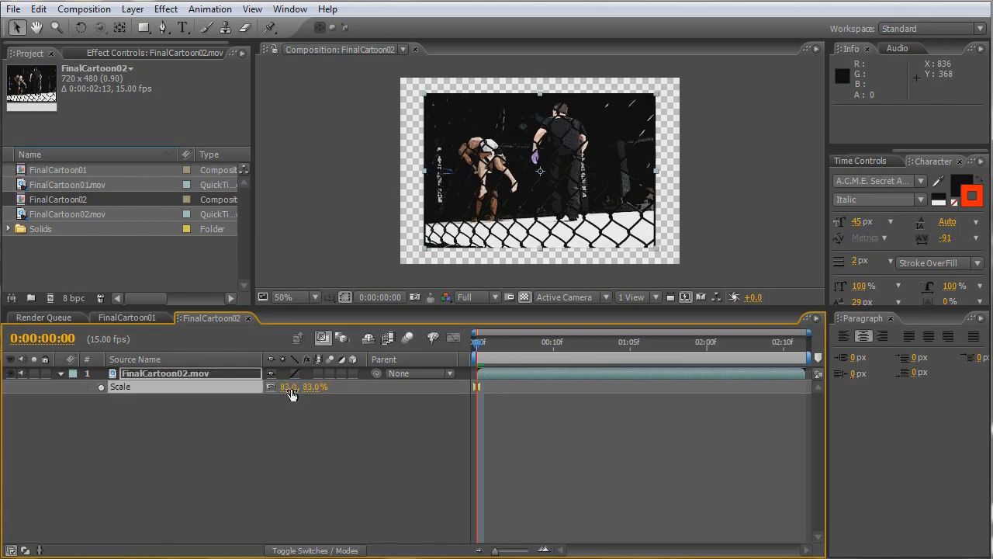
- Copy the Paper and Frame layers from the FinalCartoon01 composition and paste them into FinalCartoon02
{"action": "left_click", "coordinate": [142, 316]}
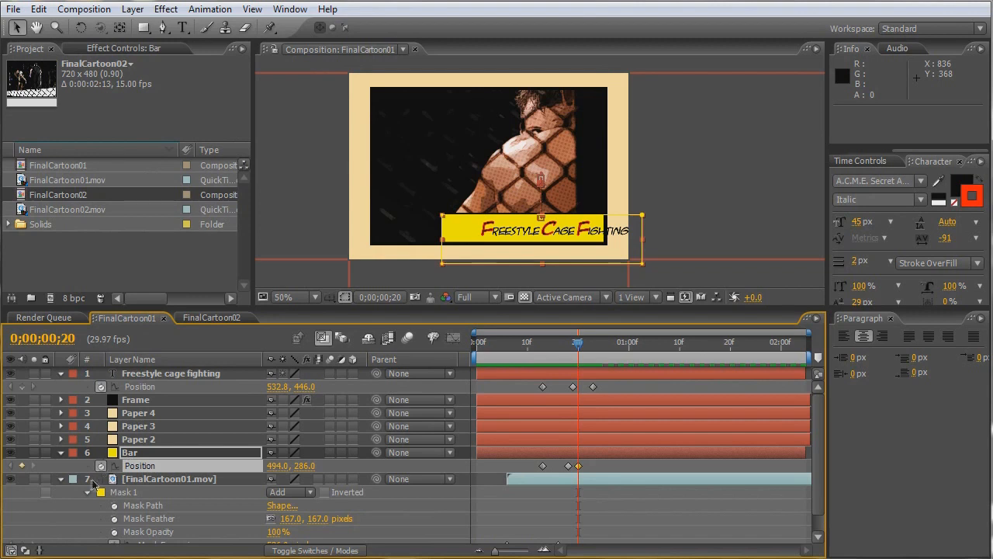
{"action": "left_click", "coordinate": [60, 456]}
{"action": "left_click", "coordinate": [61, 464]}
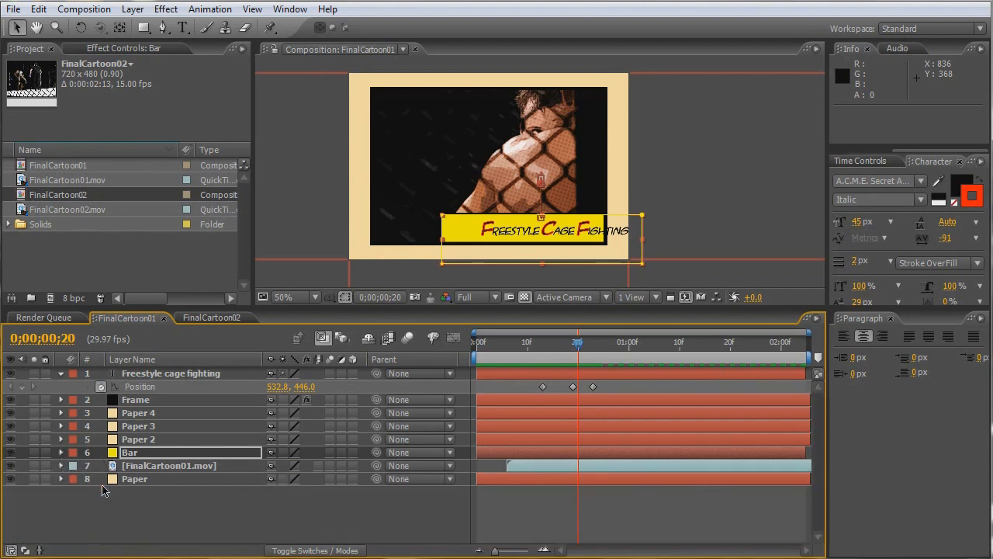
{"action": "left_click", "coordinate": [136, 479]}
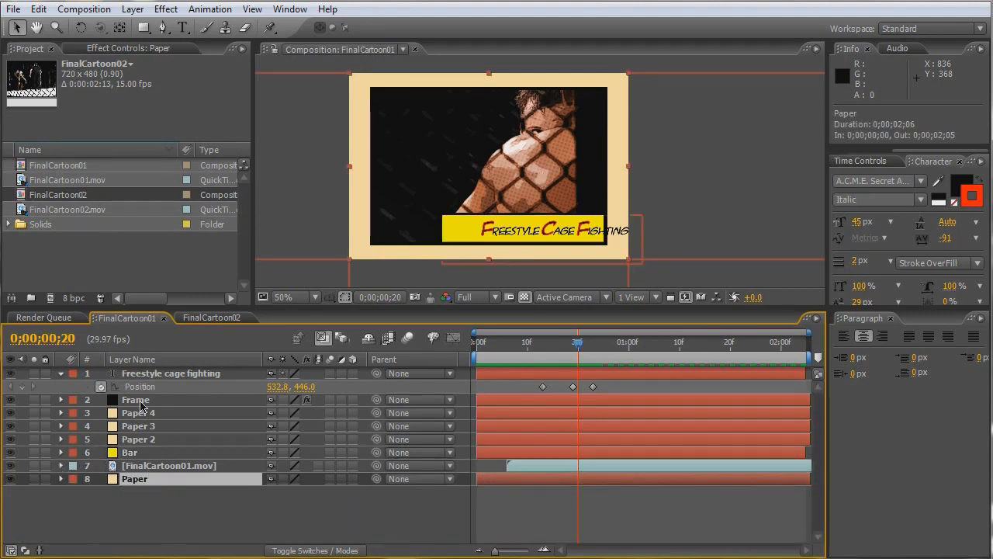
{"action": "left_click", "coordinate": [146, 403], "text": "ctrl"}
{"action": "key", "text": "ctrl+c"}
{"action": "left_click", "coordinate": [211, 318]}
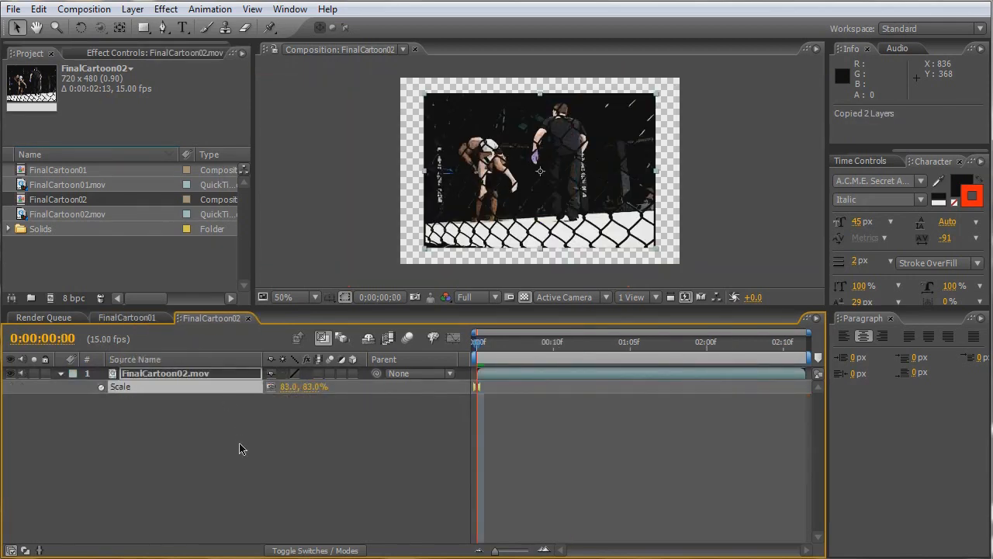
{"action": "key", "text": "ctrl+v"}
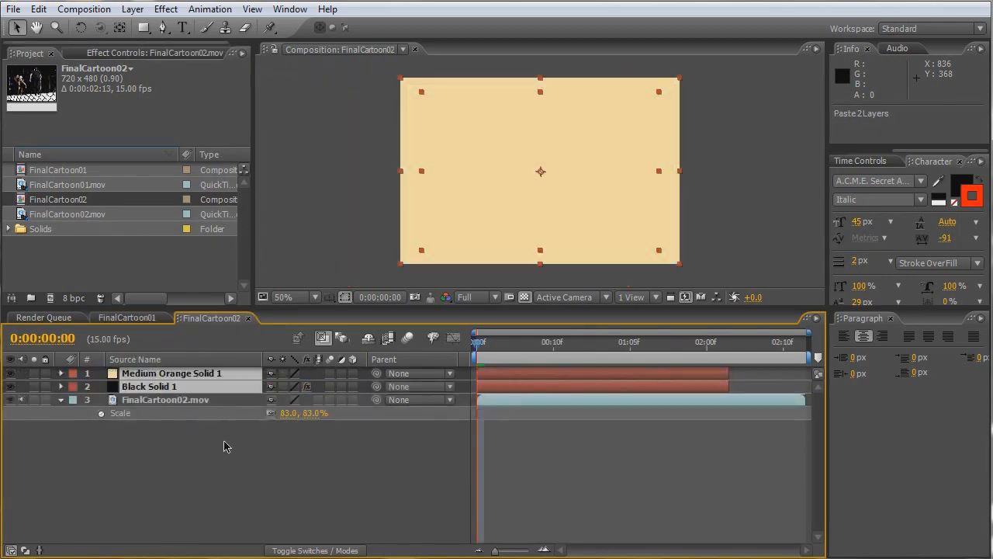
- Place the Paper layer beneath the FinalCartoon02.mov layer and show layer names instead of source names
{"action": "left_click", "coordinate": [223, 447]}
{"action": "left_click_drag", "start_coordinate": [174, 375], "coordinate": [166, 413]}
{"action": "key", "text": "Return"}
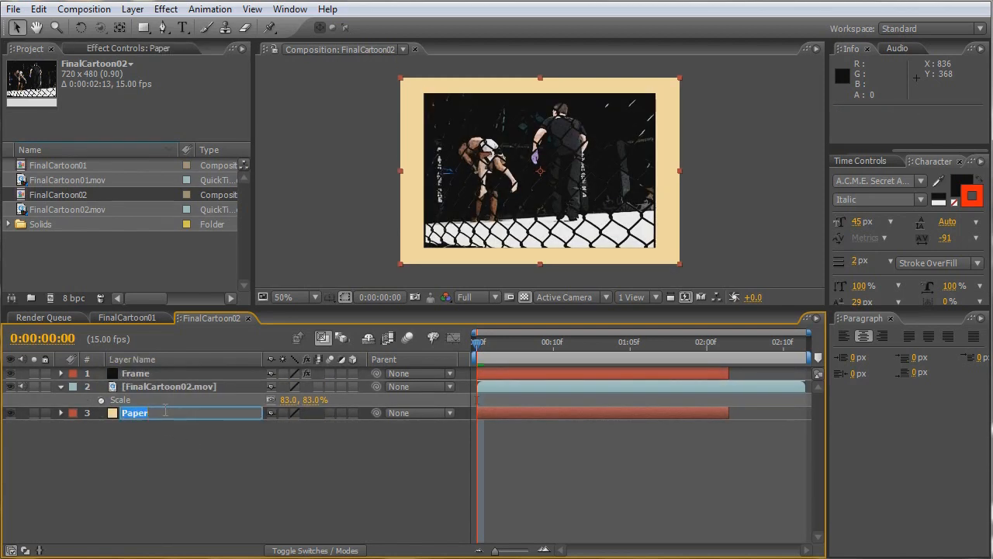
- Extend the Frame and Paper layers together to the end of the composition, for a duration of 0:00:02:13
{"action": "left_click", "coordinate": [145, 375]}
{"action": "left_click", "coordinate": [720, 415], "text": "ctrl"}
{"action": "left_click_drag", "start_coordinate": [727, 373], "coordinate": [807, 373]}
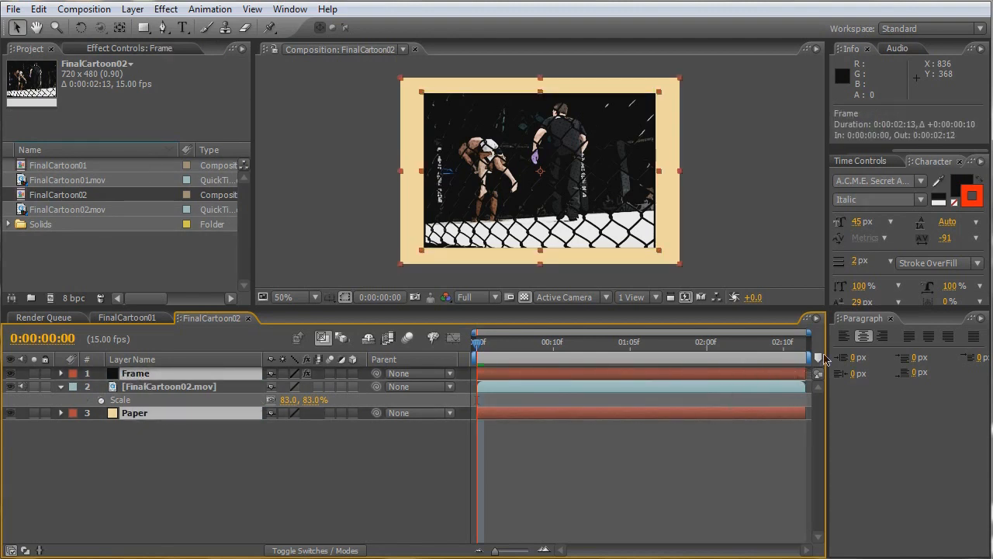
{"action": "left_click", "coordinate": [231, 474]}
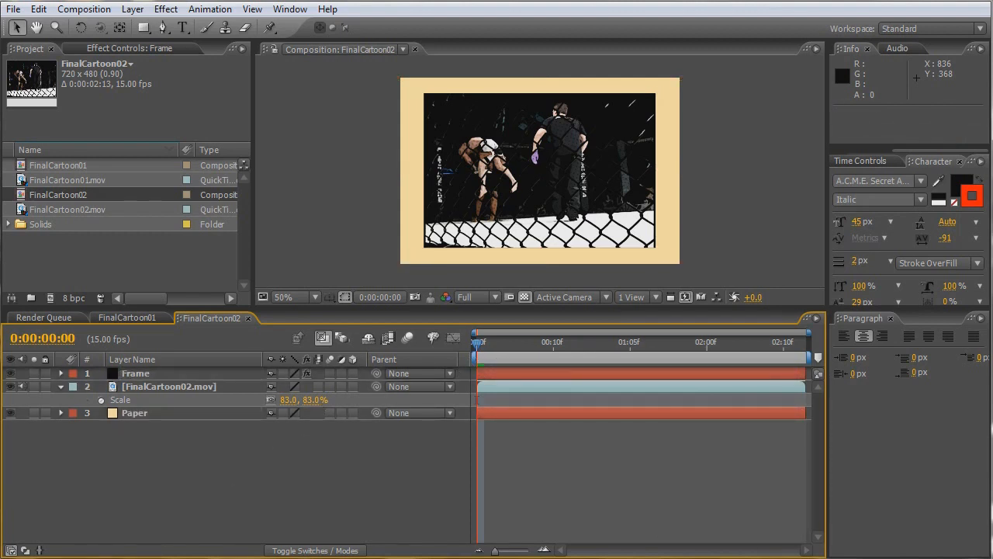
- Reveal the Frame layer's keyframed properties and delete its animated Stroke effect
{"action": "left_click", "coordinate": [137, 376]}
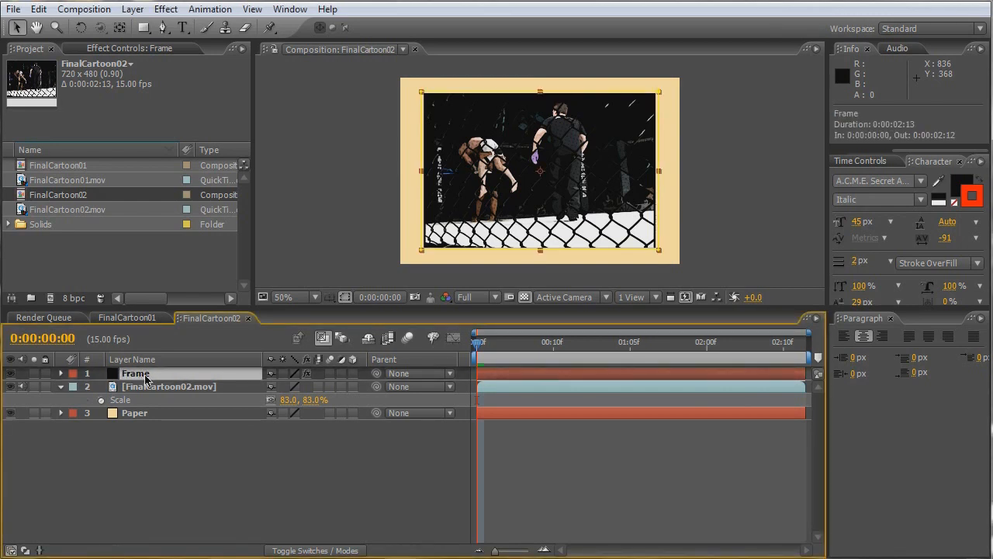
{"action": "key", "text": "u"}
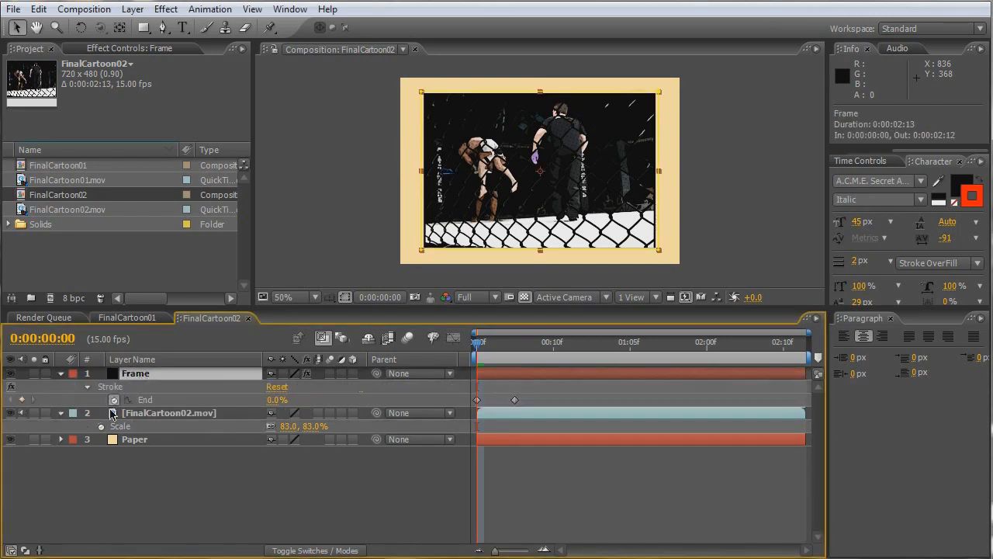
{"action": "left_click", "coordinate": [114, 386]}
{"action": "key", "text": "Delete"}
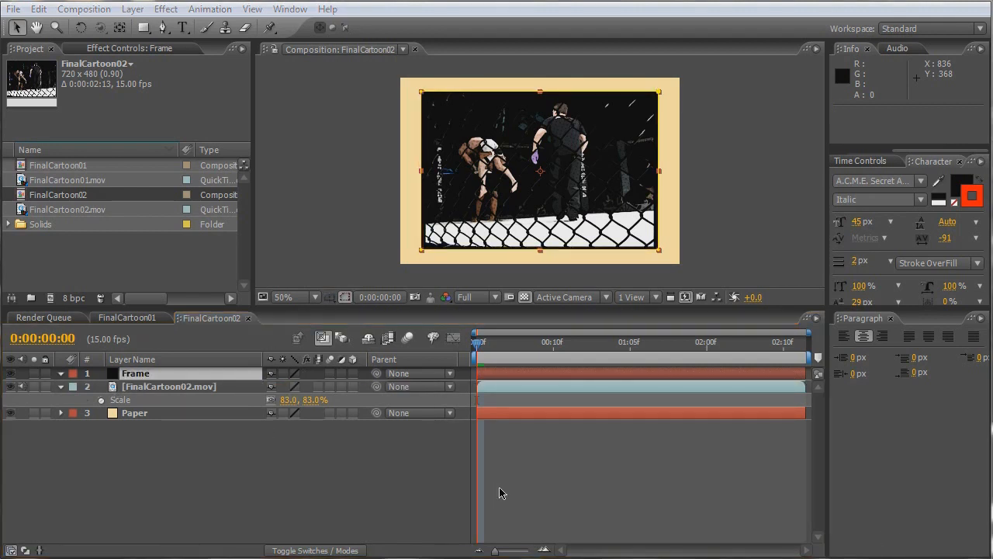
{"action": "left_click", "coordinate": [186, 471]}
- Set the FinalCartoon02 composition's frame rate to 29.97 in its settings
{"action": "left_click", "coordinate": [83, 8]}
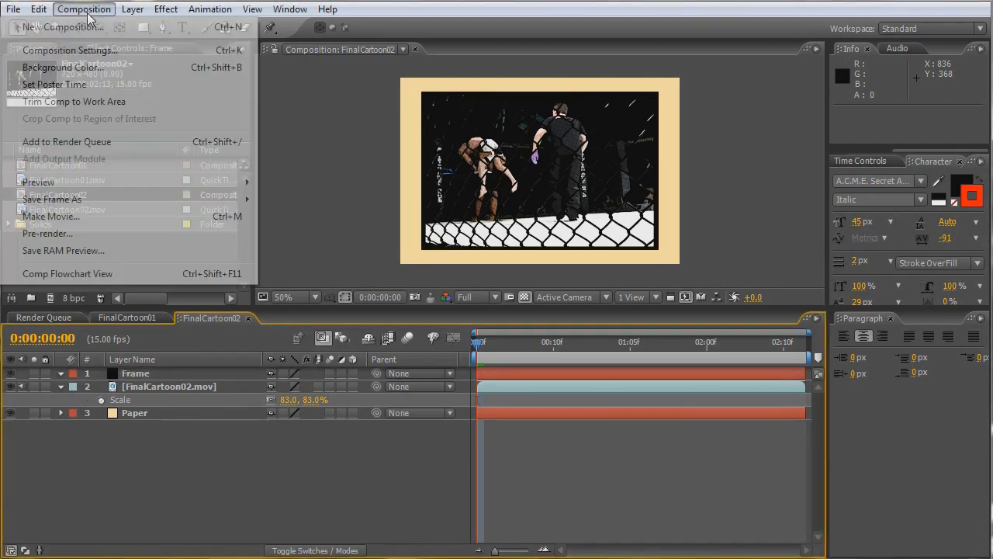
{"action": "left_click", "coordinate": [67, 49]}
{"action": "left_click", "coordinate": [554, 314]}
{"action": "type", "text": "29.97"}
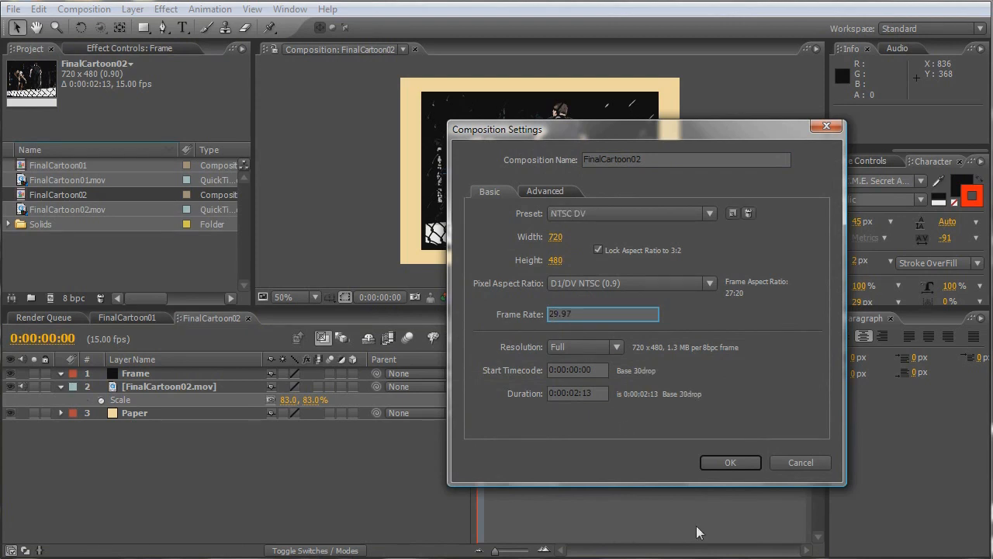
{"action": "left_click", "coordinate": [712, 462]}
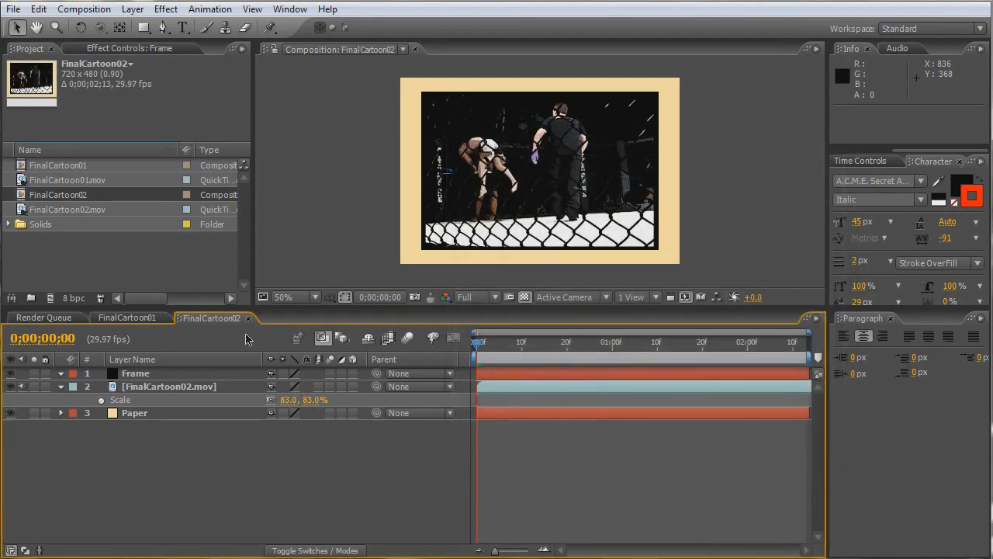
- Start a new text layer over the picture and give its text a black stroke 5 px wide
{"action": "left_click", "coordinate": [183, 29]}
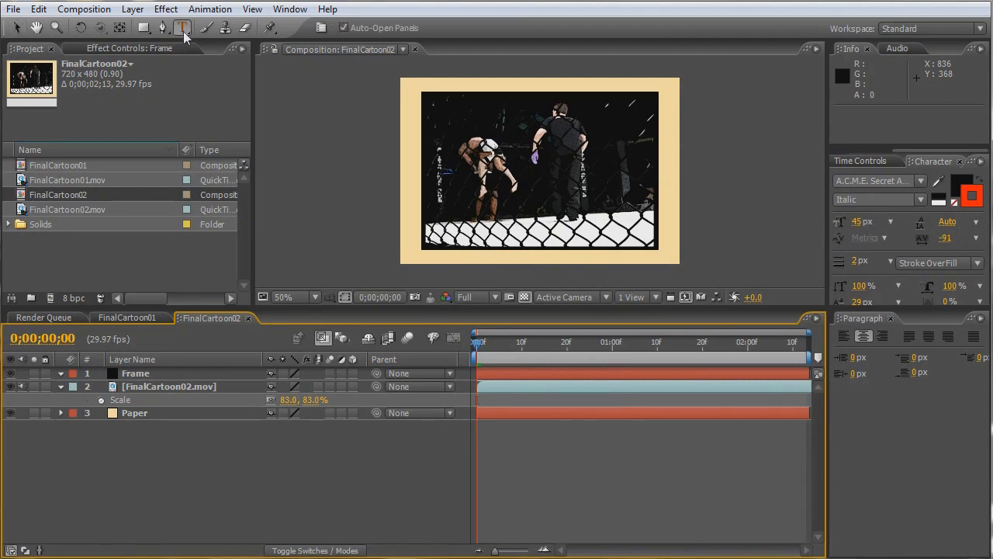
{"action": "left_click", "coordinate": [472, 187]}
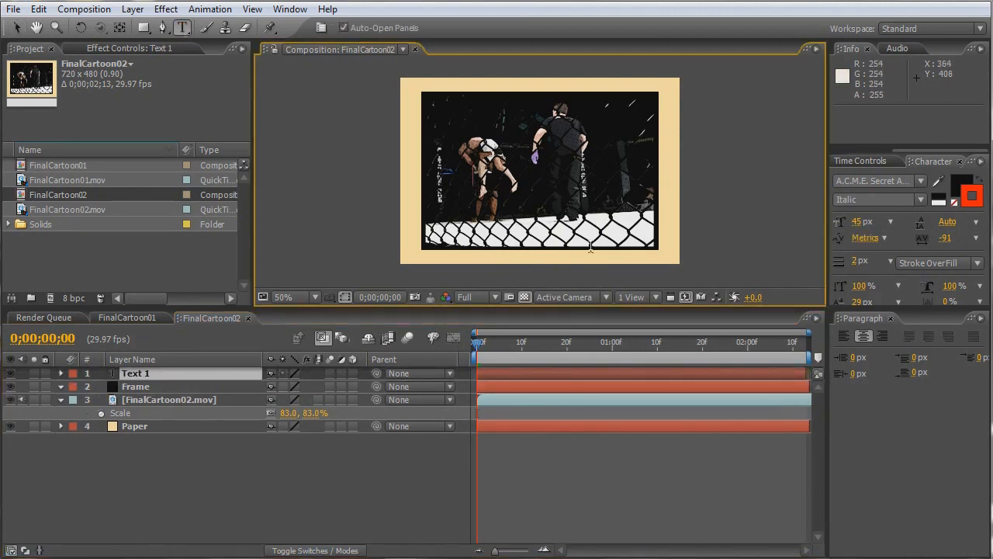
{"action": "left_click", "coordinate": [968, 202]}
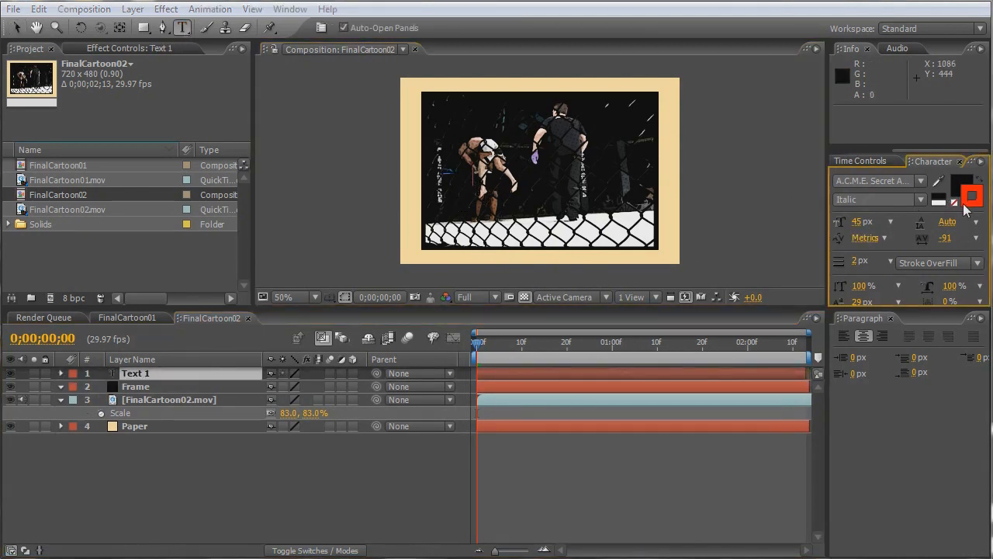
{"action": "mouse_move", "coordinate": [566, 445]}
{"action": "left_mouse_down"}
{"action": "mouse_move", "coordinate": [403, 505]}
{"action": "mouse_move", "coordinate": [394, 540]}
{"action": "left_mouse_up"}
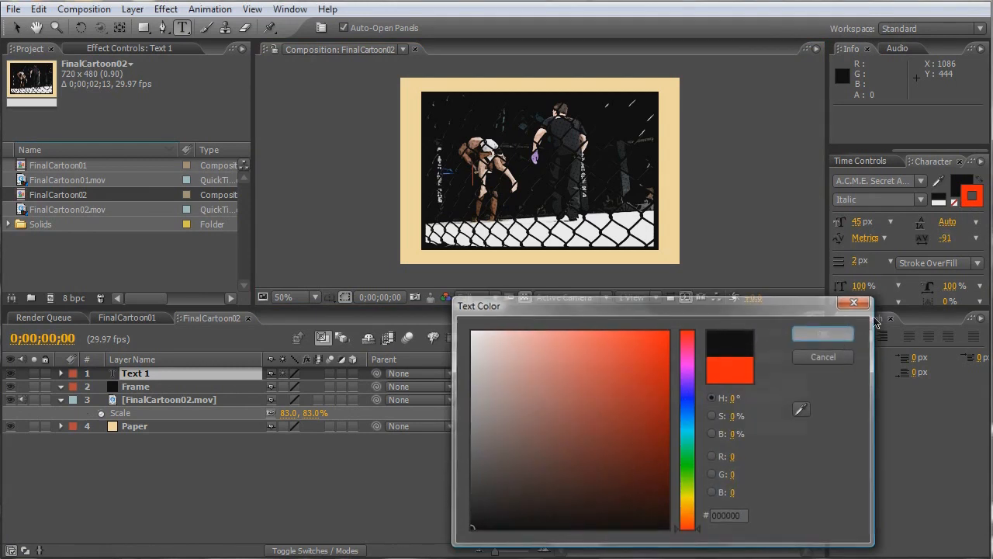
{"action": "left_click", "coordinate": [822, 334]}
{"action": "left_click", "coordinate": [858, 261]}
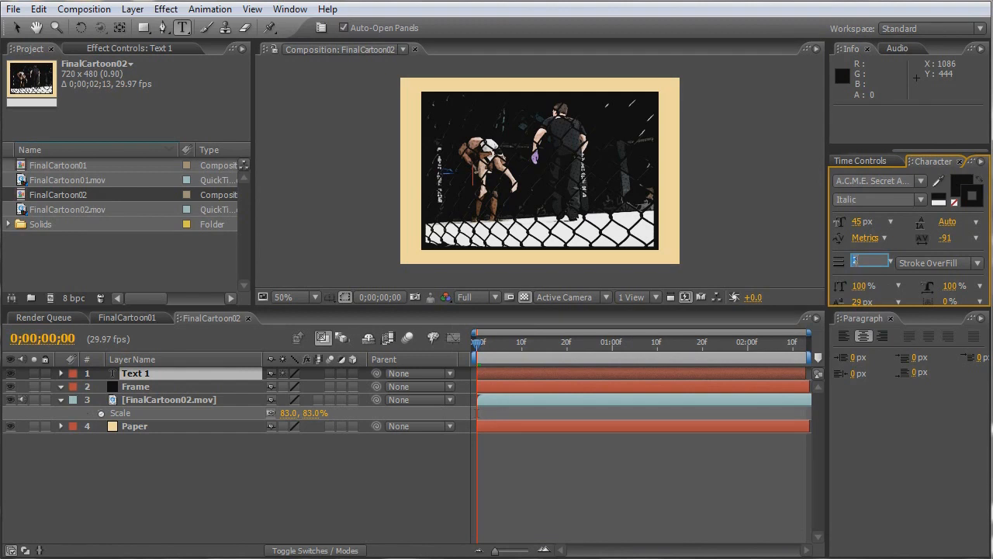
{"action": "type", "text": "5"}
{"action": "key", "text": "Return"}
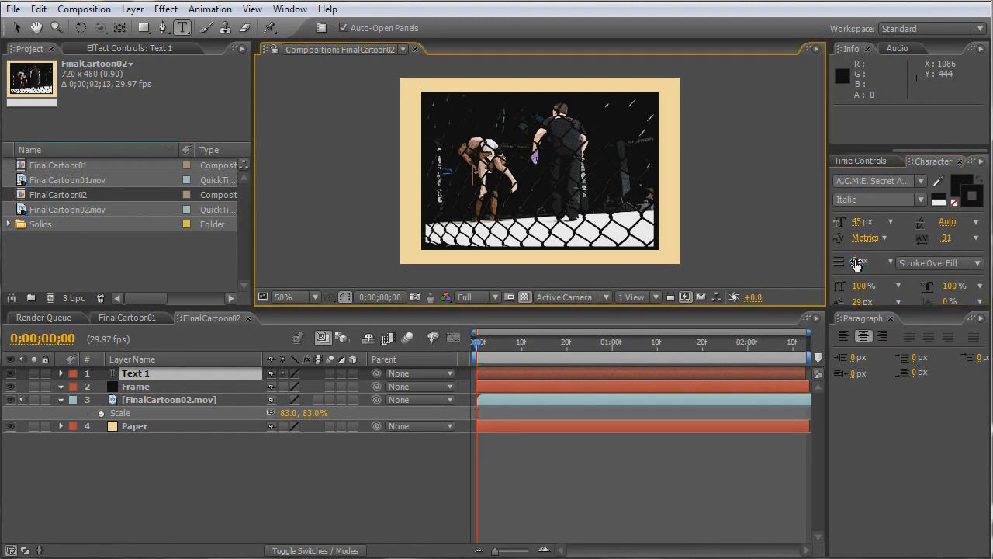
- Set the text's fill color to white
{"action": "left_click", "coordinate": [959, 187]}
{"action": "left_click_drag", "start_coordinate": [665, 377], "coordinate": [427, 306]}
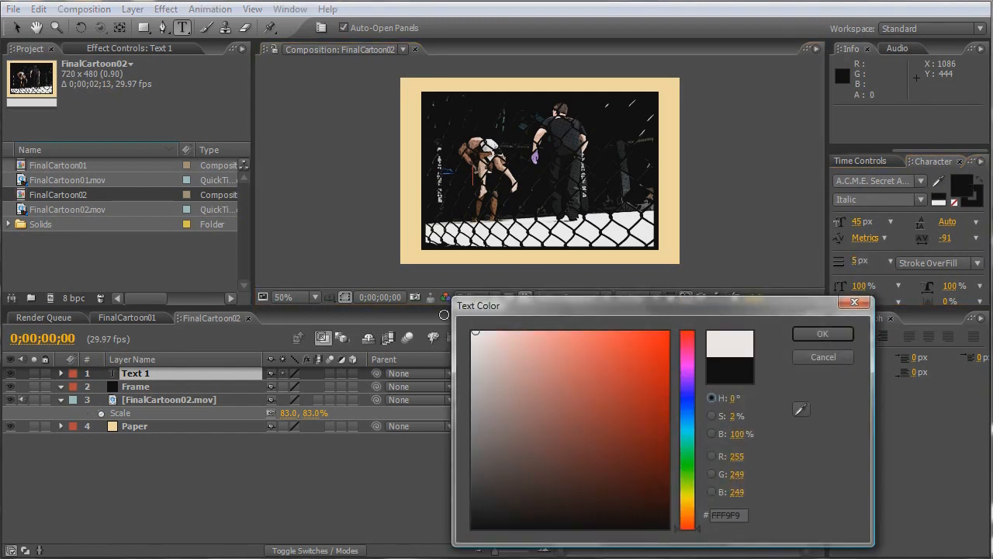
{"action": "left_click", "coordinate": [822, 333]}
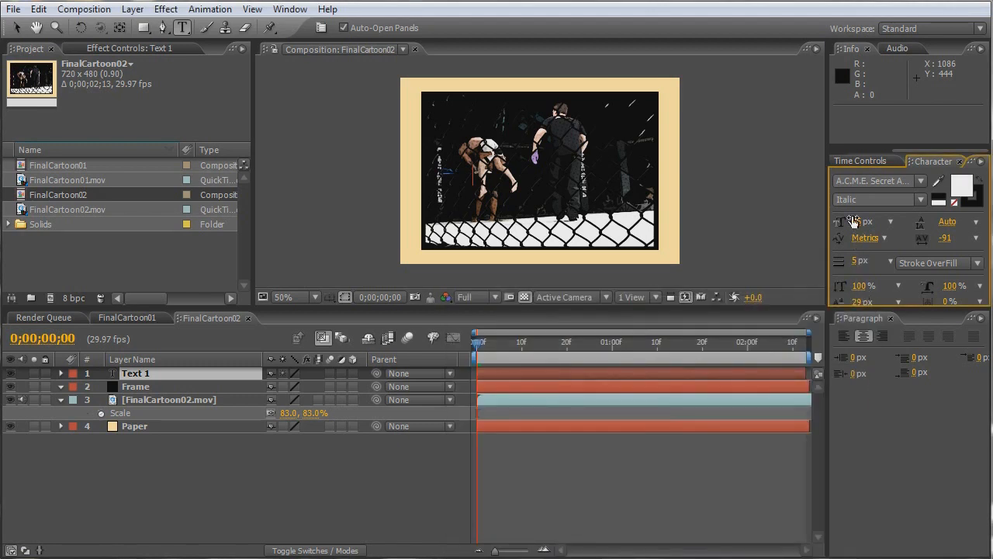
- Enter the text "slam!" and enlarge it to 140 px
{"action": "left_click", "coordinate": [557, 216]}
{"action": "type", "text": "Meano"}
{"action": "left_click", "coordinate": [866, 221]}
{"action": "left_click_drag", "start_coordinate": [866, 223], "coordinate": [892, 222]}
{"action": "left_click_drag", "start_coordinate": [506, 173], "coordinate": [397, 172]}
{"action": "left_click_drag", "start_coordinate": [860, 222], "coordinate": [935, 225]}
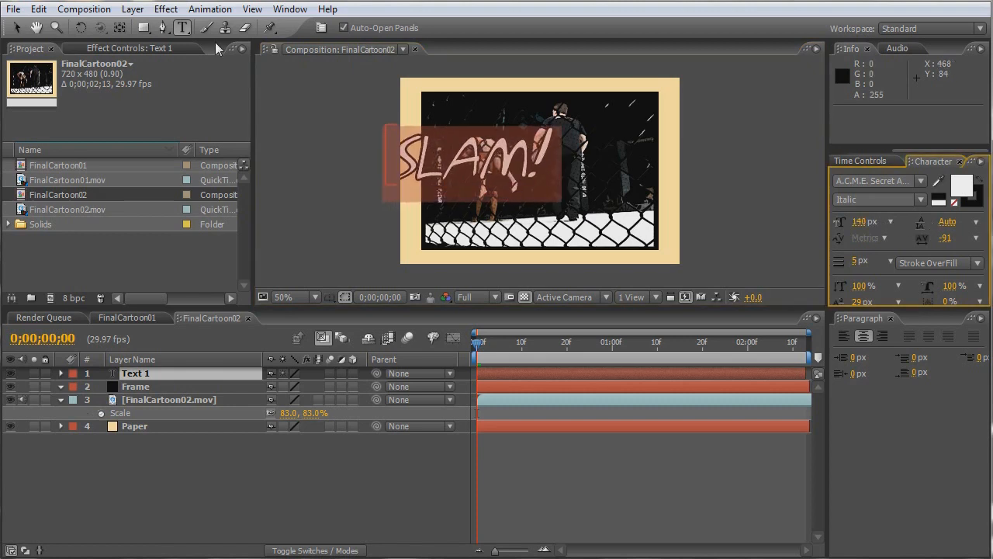
- Move the slam! text to the picture's lower right, at position 508, 414
{"action": "left_click", "coordinate": [17, 29]}
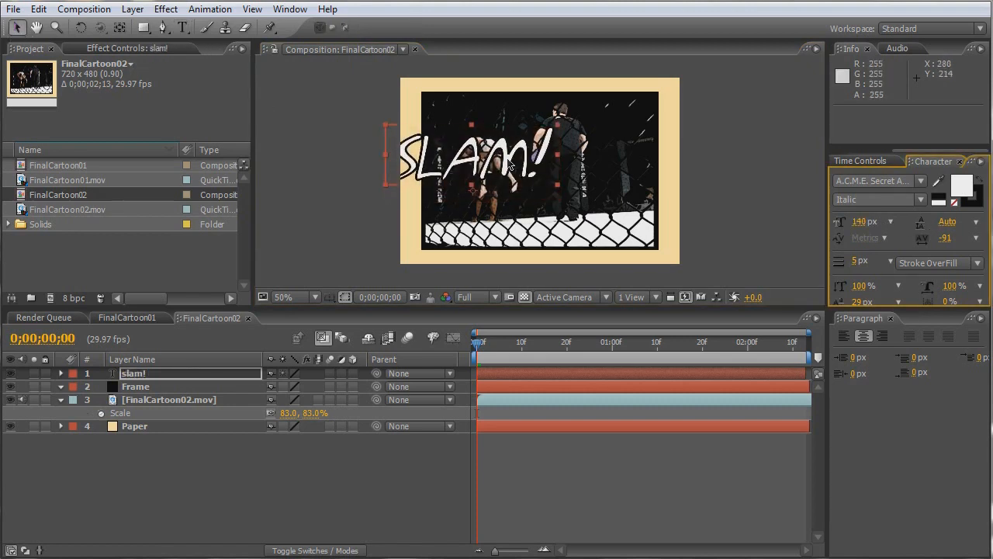
{"action": "left_click_drag", "start_coordinate": [508, 161], "coordinate": [537, 172]}
{"action": "left_click_drag", "start_coordinate": [599, 187], "coordinate": [694, 223]}
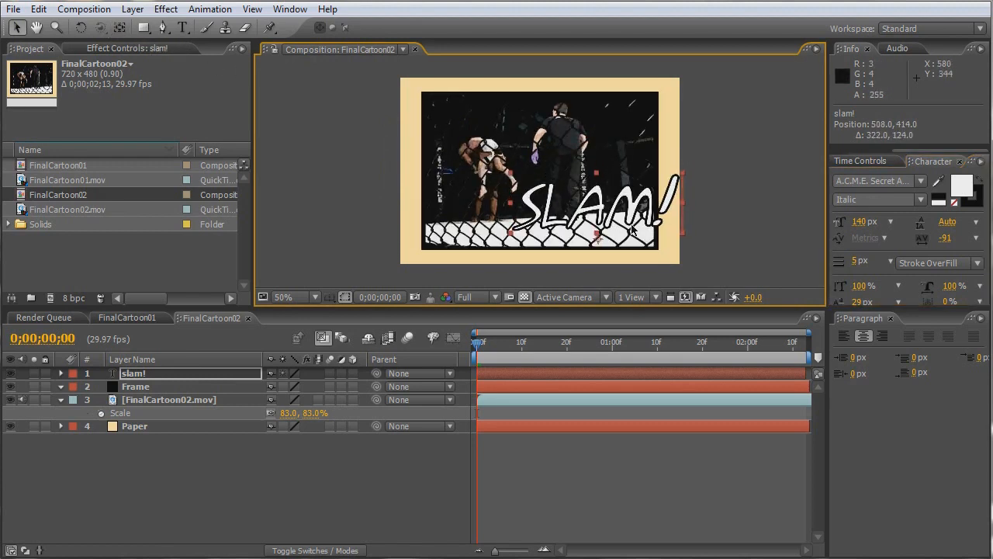
- Move the slam! layer's anchor point to about the middle of the text and rotate the layer to about -22.7°
{"action": "left_click", "coordinate": [119, 27]}
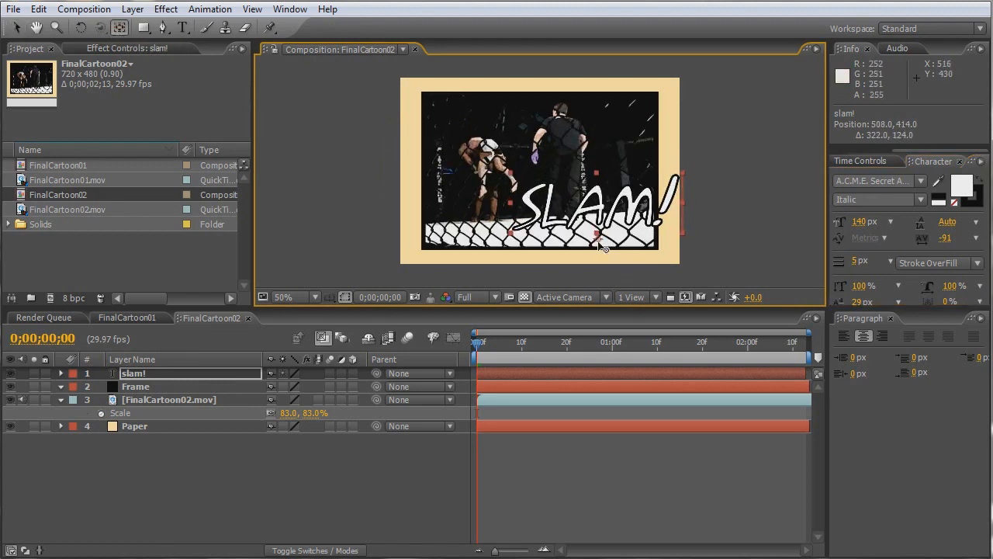
{"action": "left_click_drag", "start_coordinate": [602, 248], "coordinate": [599, 216]}
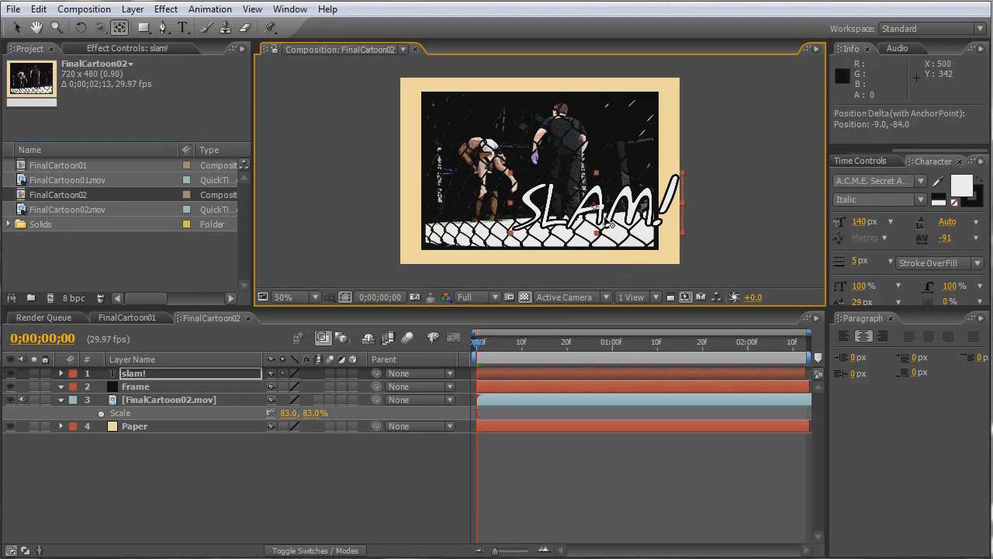
{"action": "left_click", "coordinate": [82, 27]}
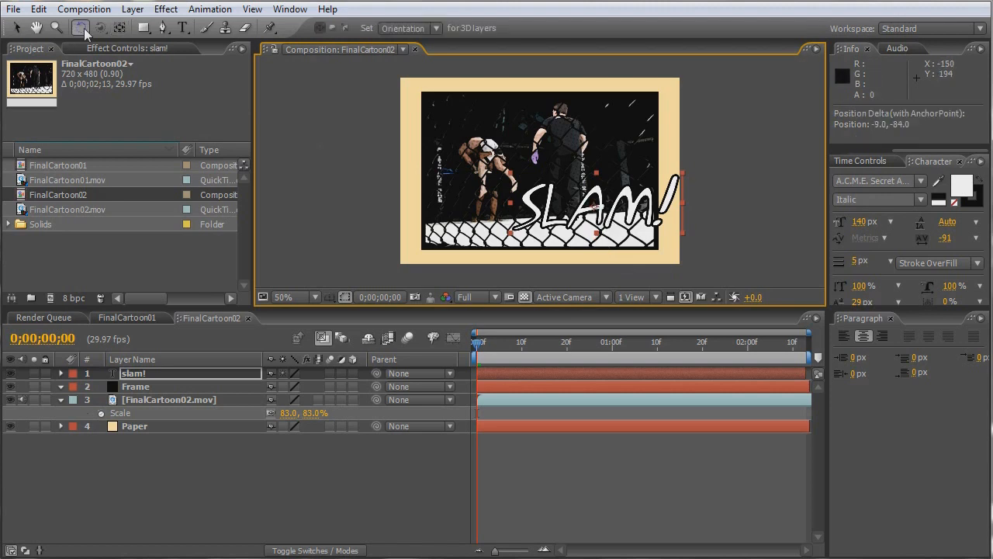
{"action": "left_click_drag", "start_coordinate": [516, 186], "coordinate": [518, 211]}
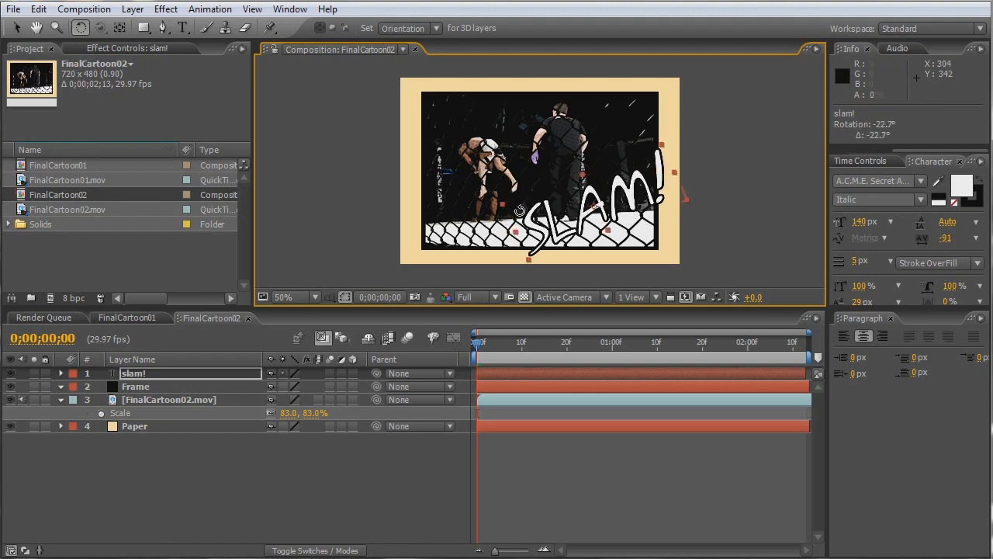
- Nudge the slam! text slightly toward the picture's right edge, to position 510, 334
{"action": "key", "text": "v"}
{"action": "left_click_drag", "start_coordinate": [585, 213], "coordinate": [591, 211]}
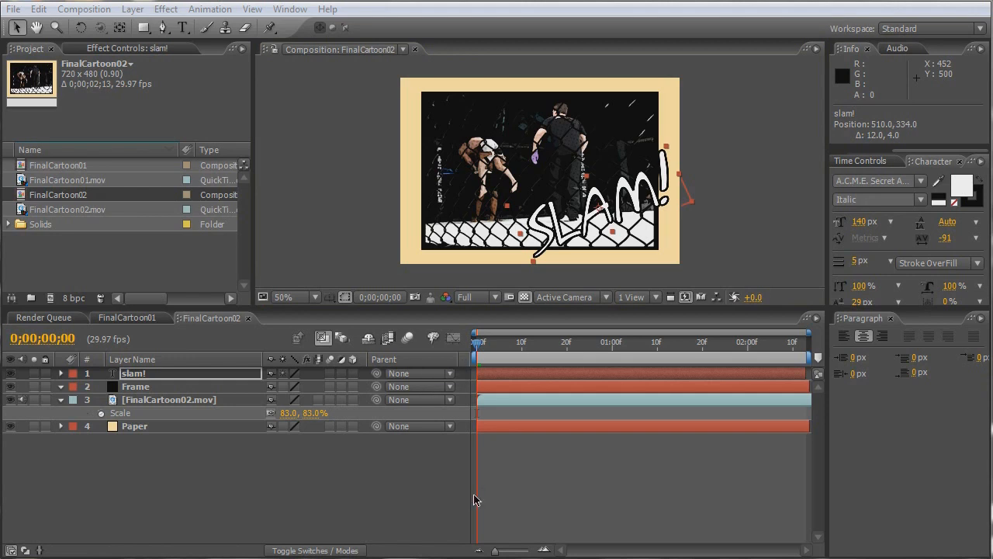
- Find the fighter's impact at 0;00;00;28 and set a 100% Scale keyframe for the slam! layer there
{"action": "left_click", "coordinate": [480, 347]}
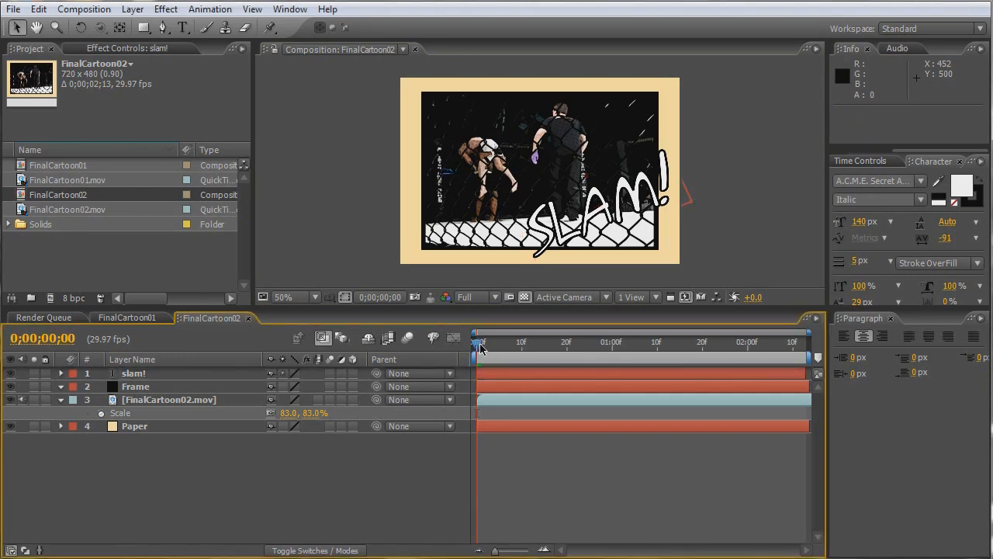
{"action": "left_click_drag", "start_coordinate": [484, 345], "coordinate": [502, 345]}
{"action": "key", "text": "shift+Page_Down"}
{"action": "key", "text": "Page_Down"}
{"action": "key", "text": "Page_Down"}
{"action": "key", "text": "Page_Down"}
{"action": "key", "text": "Page_Down"}
{"action": "key", "text": "Page_Down"}
{"action": "key", "text": "Page_Down"}
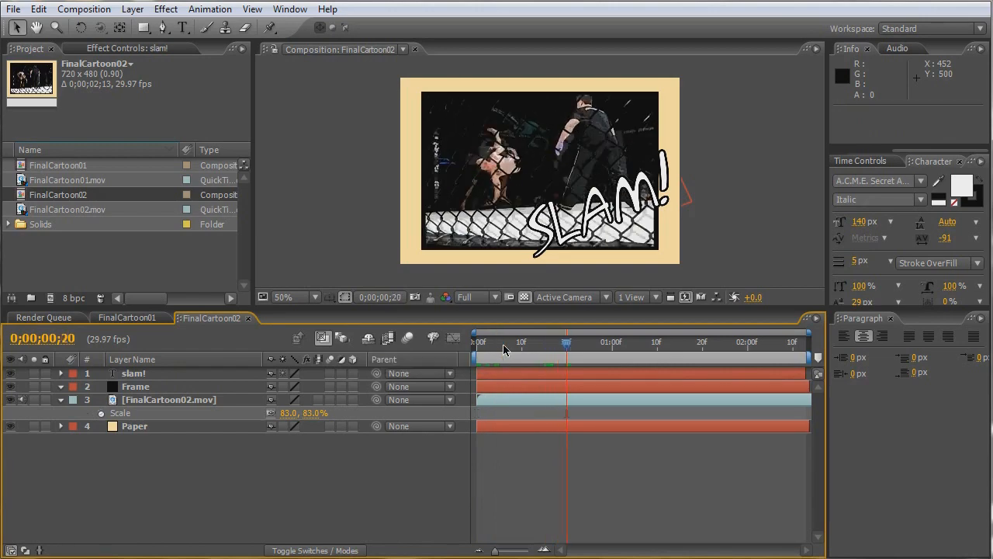
{"action": "key", "text": "Page_Down"}
{"action": "key", "text": "Page_Down"}
{"action": "key", "text": "Page_Down"}
{"action": "key", "text": "Page_Down"}
{"action": "key", "text": "Page_Down"}
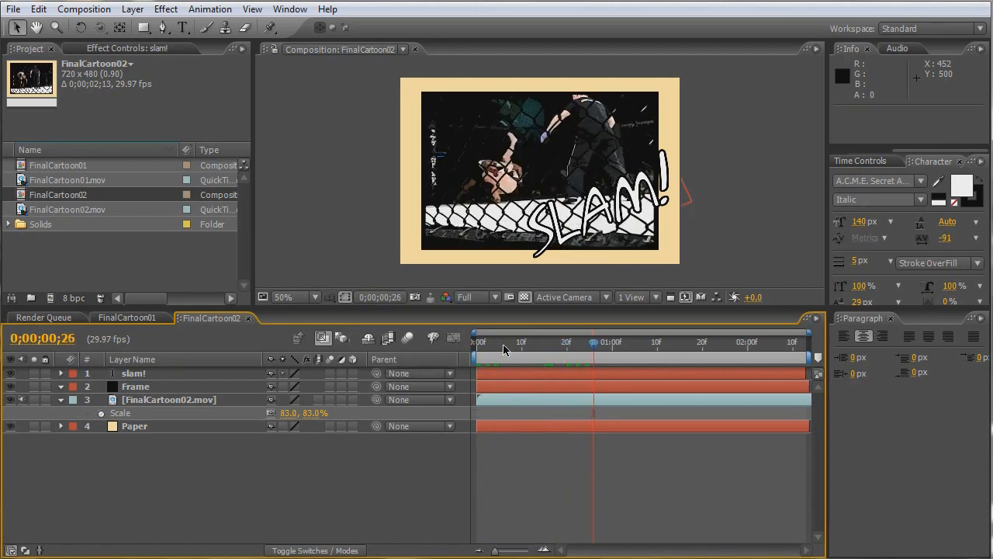
{"action": "key", "text": "Page_Down"}
{"action": "key", "text": "Page_Down"}
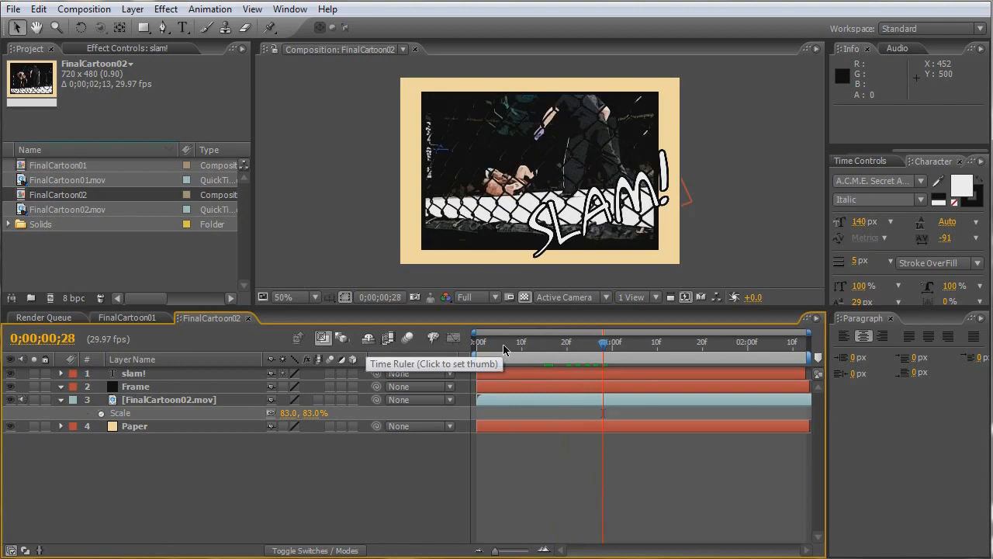
{"action": "left_click", "coordinate": [134, 375]}
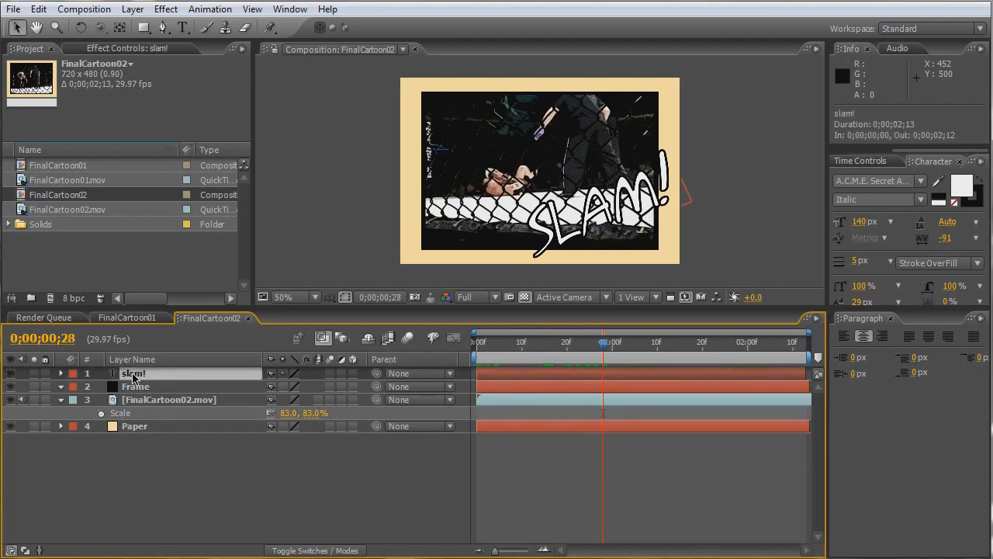
{"action": "key", "text": "s"}
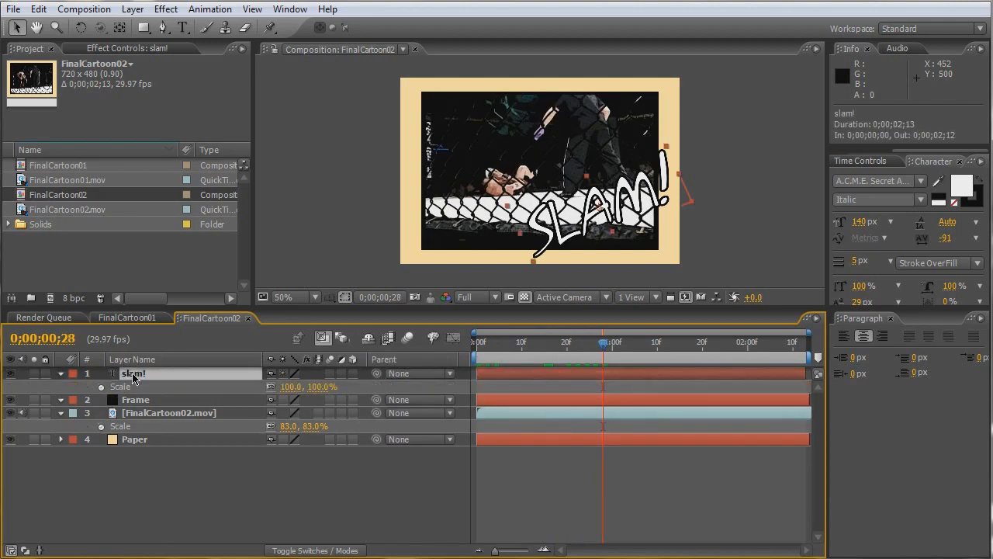
{"action": "left_click", "coordinate": [101, 387]}
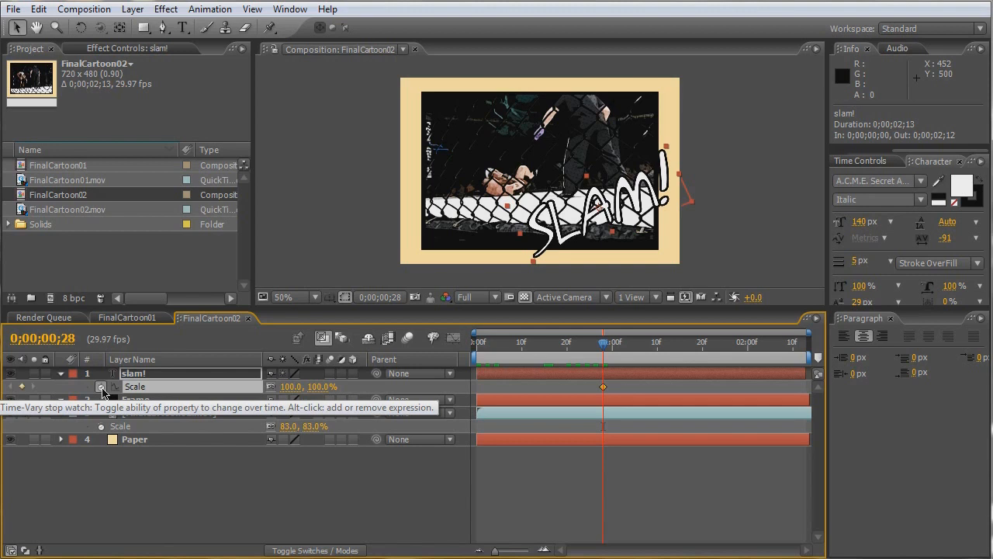
- At 0;00;00;23, scale the slam! layer up until its letter A fills much of the frame's height
{"action": "key", "text": "Page_Up"}
{"action": "key", "text": "Page_Up"}
{"action": "key", "text": "Page_Up"}
{"action": "key", "text": "Page_Up"}
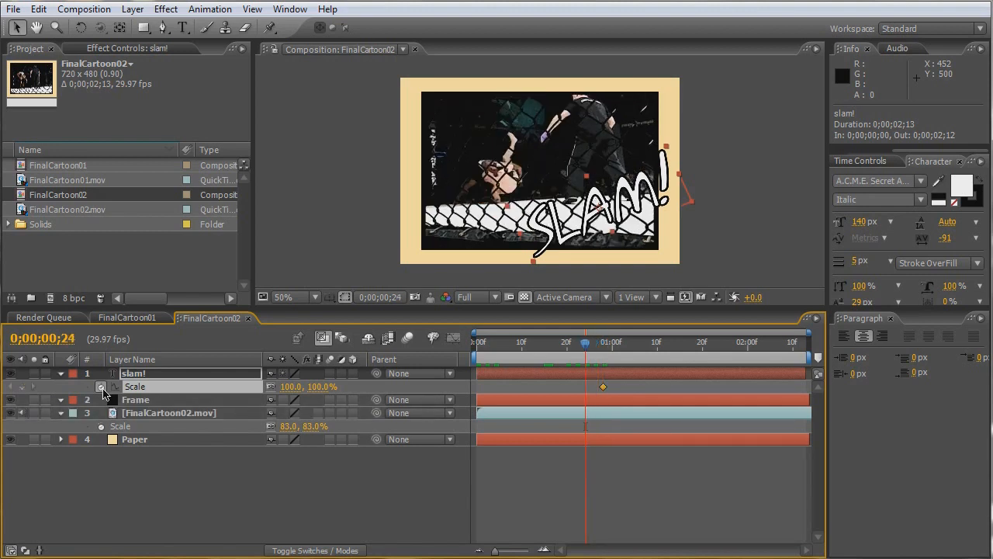
{"action": "key", "text": "Page_Up"}
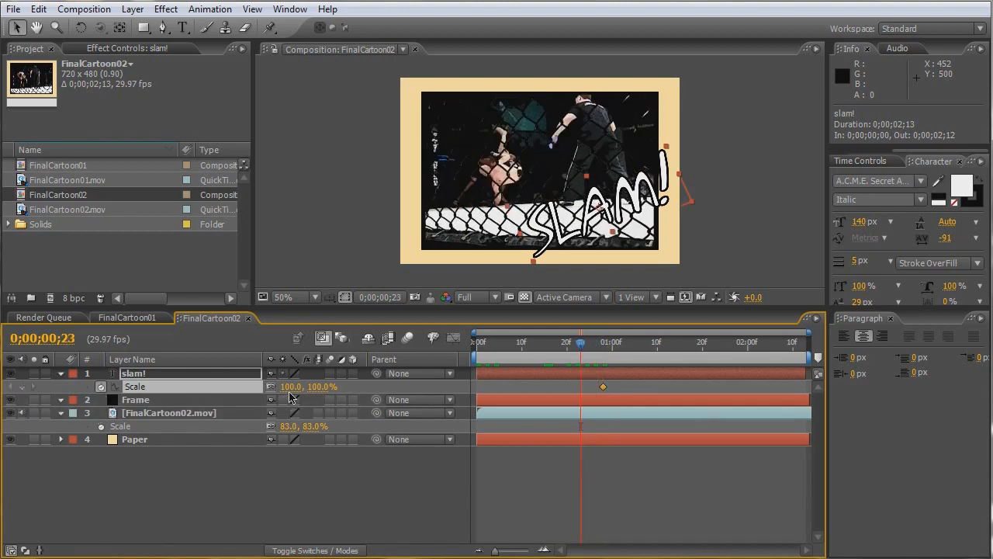
{"action": "left_click_drag", "start_coordinate": [294, 386], "coordinate": [754, 384]}
- Keyframe the slam! layer's Opacity from 0% at 0;00;00;23 to 100% at 0;00;00;25
{"action": "key", "text": "t"}
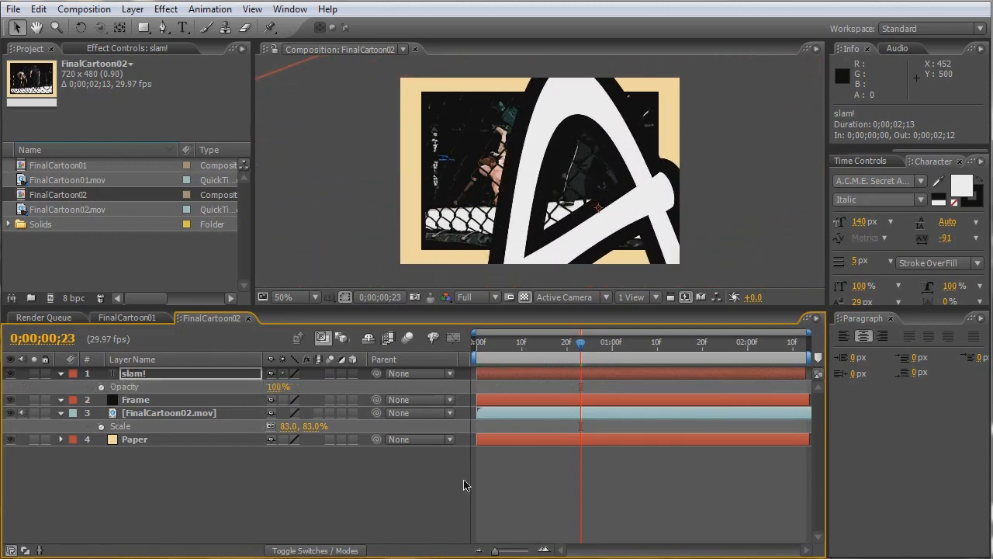
{"action": "left_click", "coordinate": [101, 387]}
{"action": "left_click", "coordinate": [271, 387]}
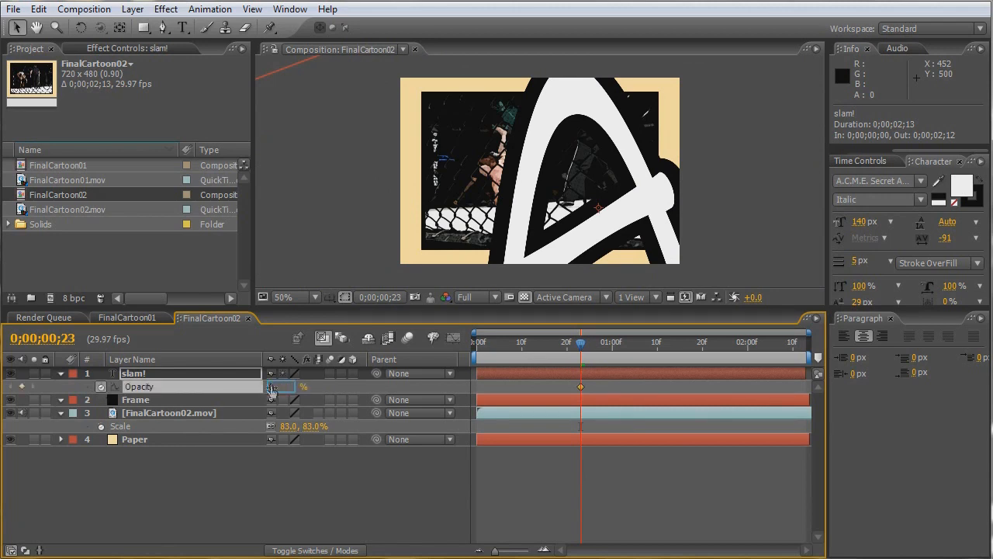
{"action": "key", "text": "Return"}
{"action": "key", "text": "Page_Down"}
{"action": "key", "text": "Page_Down"}
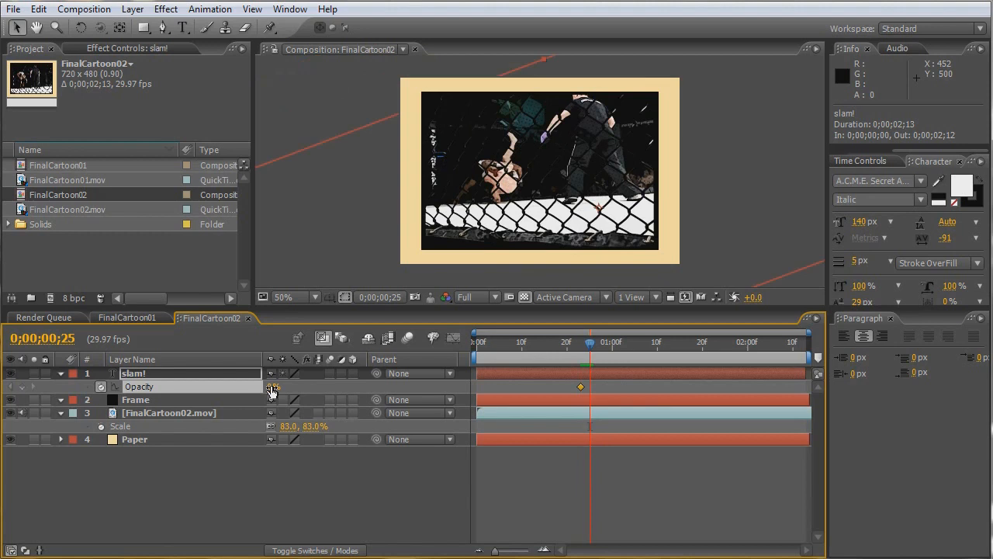
{"action": "left_click", "coordinate": [271, 386]}
{"action": "type", "text": "100"}
{"action": "key", "text": "Return"}
- Add the expression wiggle(8,10) to the slam! layer's Position
{"action": "key", "text": "shift+s"}
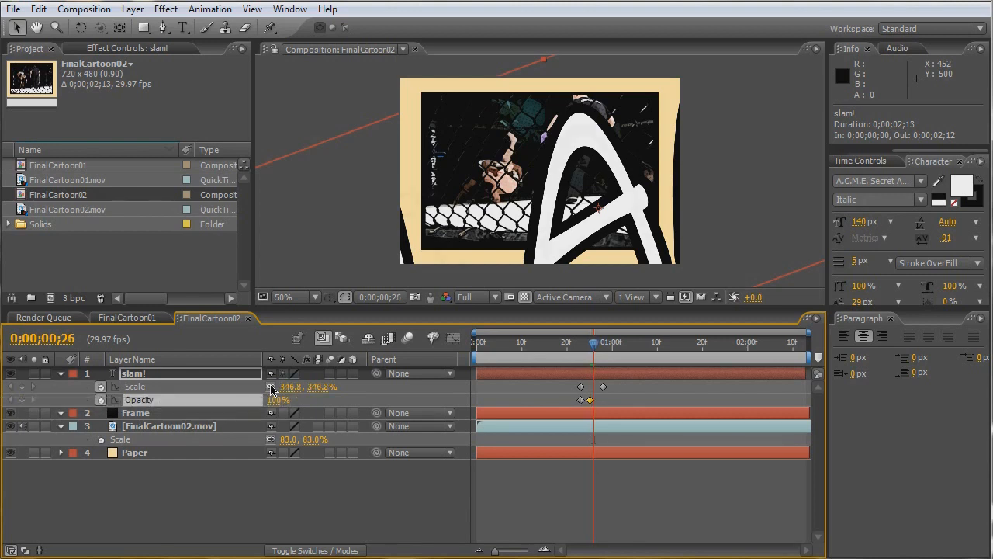
{"action": "key", "text": "Page_Down"}
{"action": "key", "text": "Page_Down"}
{"action": "key", "text": "Page_Down"}
{"action": "key", "text": "Page_Down"}
{"action": "key", "text": "Page_Up"}
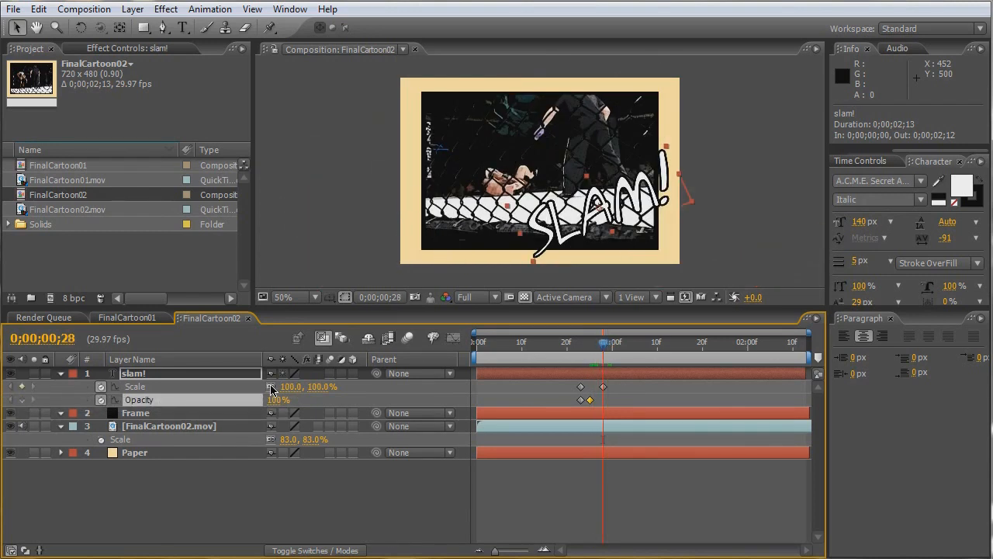
{"action": "key", "text": "p"}
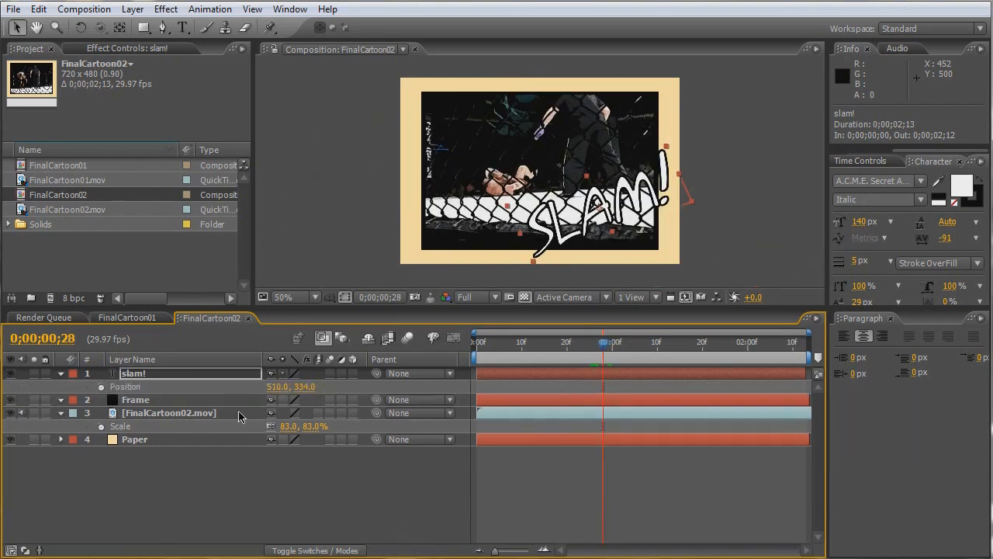
{"action": "left_click", "coordinate": [102, 391], "text": "alt"}
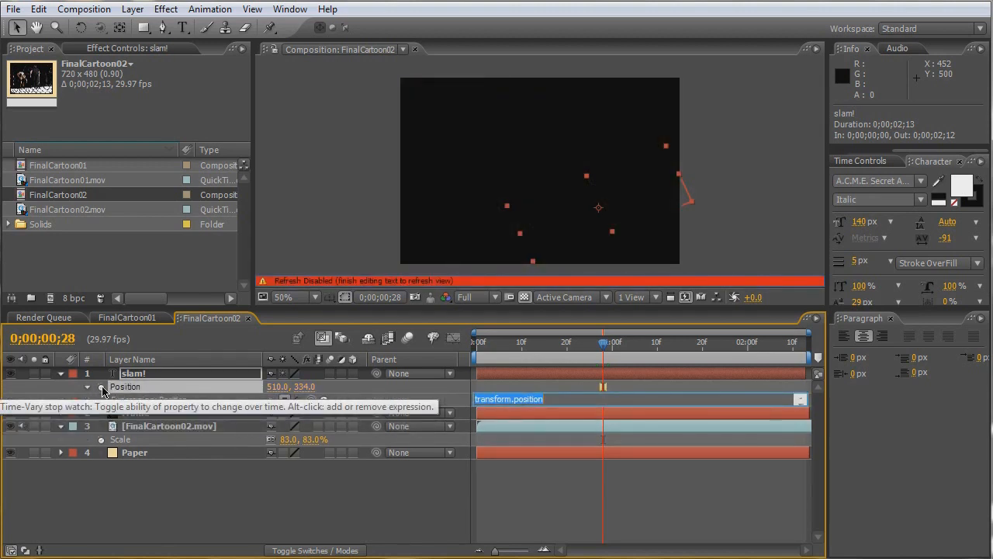
{"action": "type", "text": "wiggle(8,10"}
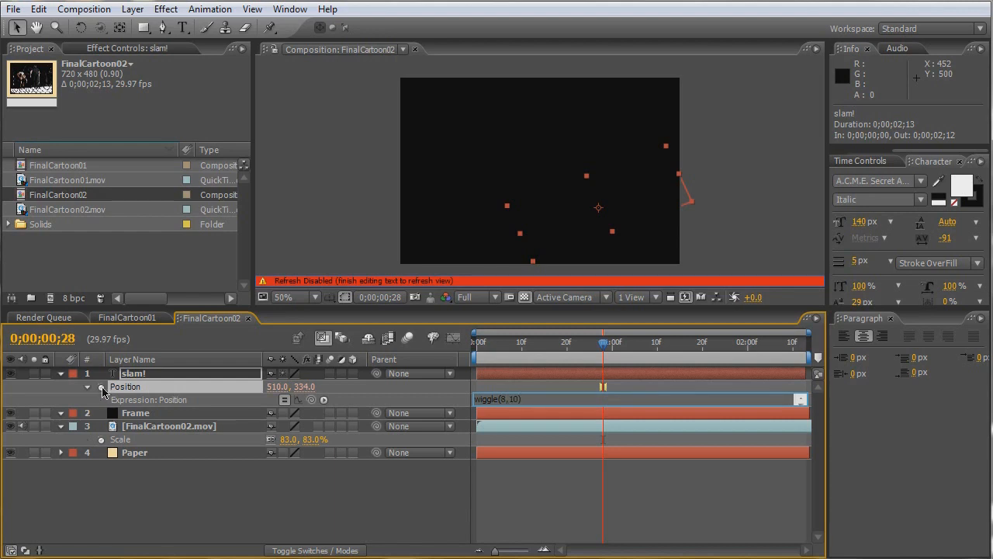
{"action": "key", "text": "KP_Enter"}
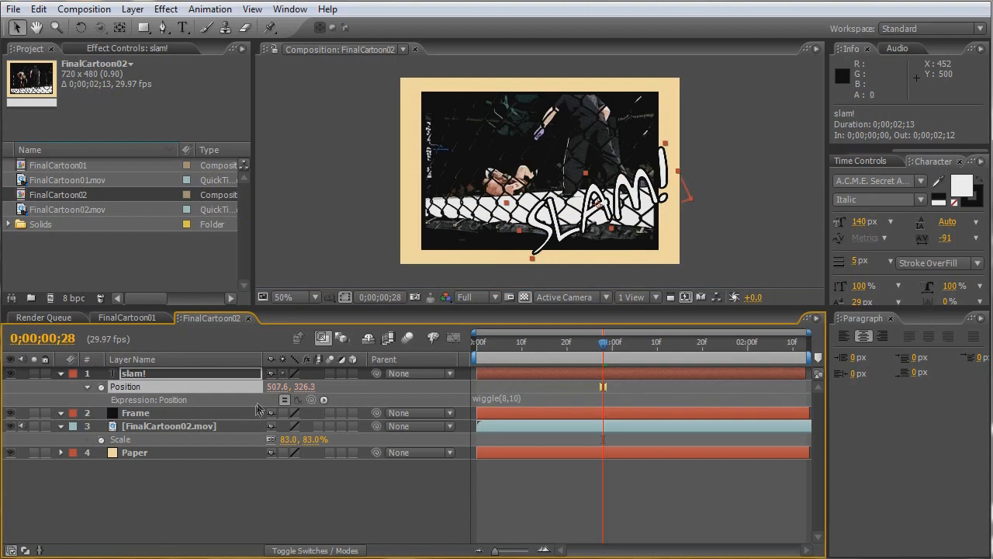
- Reveal all animated properties of the slam! layer and play the composition to check the wiggle
{"action": "key", "text": "p"}
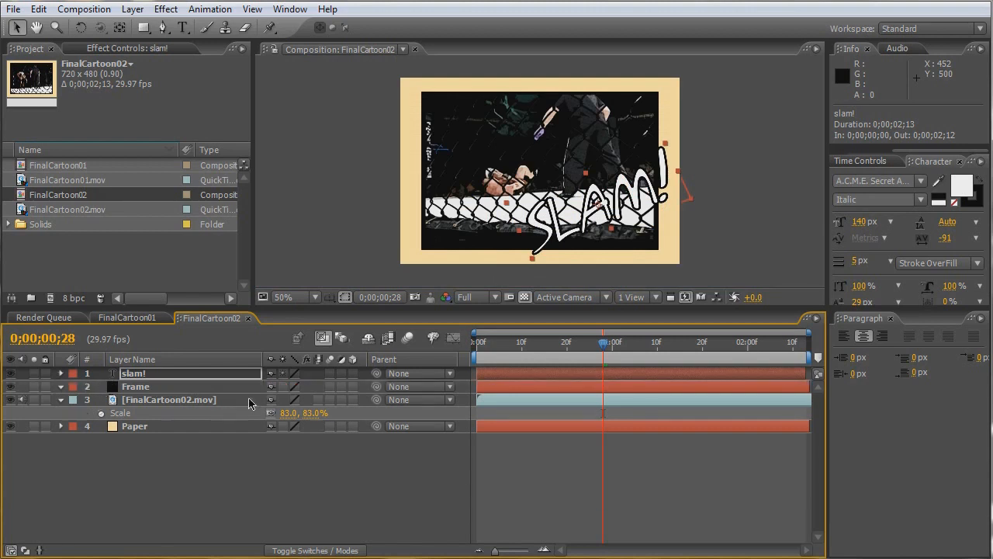
{"action": "key", "text": "p"}
{"action": "key", "text": "p"}
{"action": "key", "text": "u"}
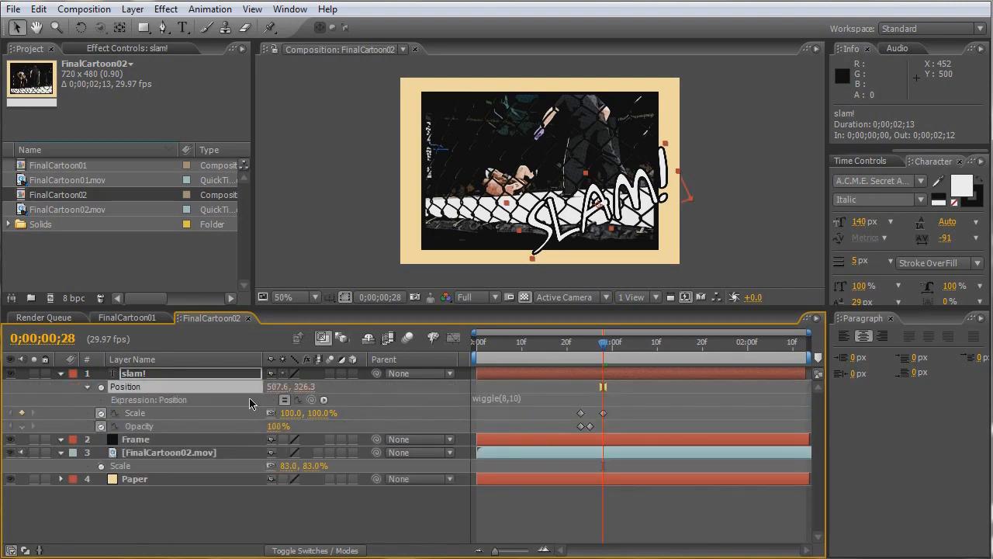
{"action": "key", "text": "space"}
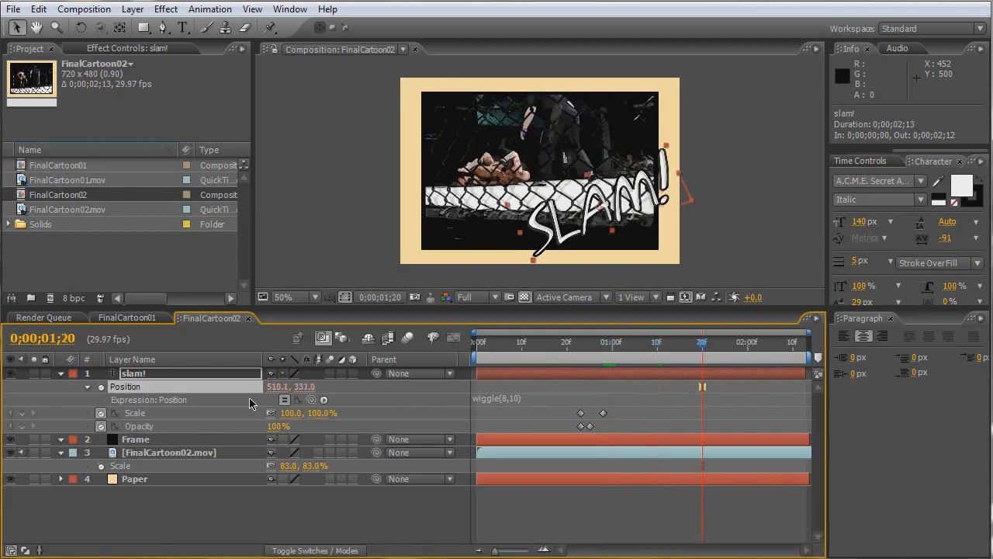
- Set a Position keyframe for the slam! layer at 0;00;01;25
{"action": "key", "text": "Page_Up"}
{"action": "key", "text": "Page_Up"}
{"action": "key", "text": "Page_Up"}
{"action": "key", "text": "Page_Up"}
{"action": "key", "text": "Page_Down"}
{"action": "key", "text": "Page_Down"}
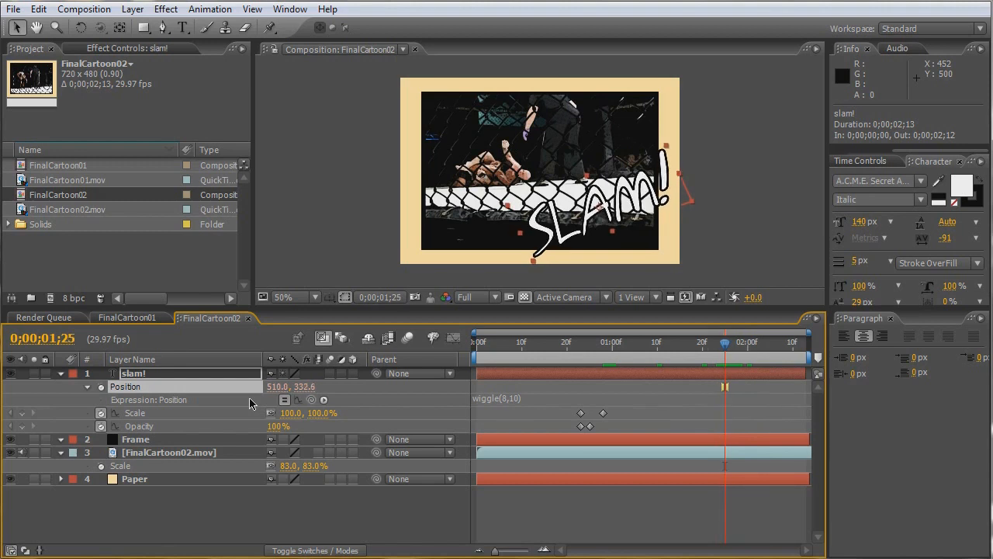
{"action": "left_click", "coordinate": [60, 374]}
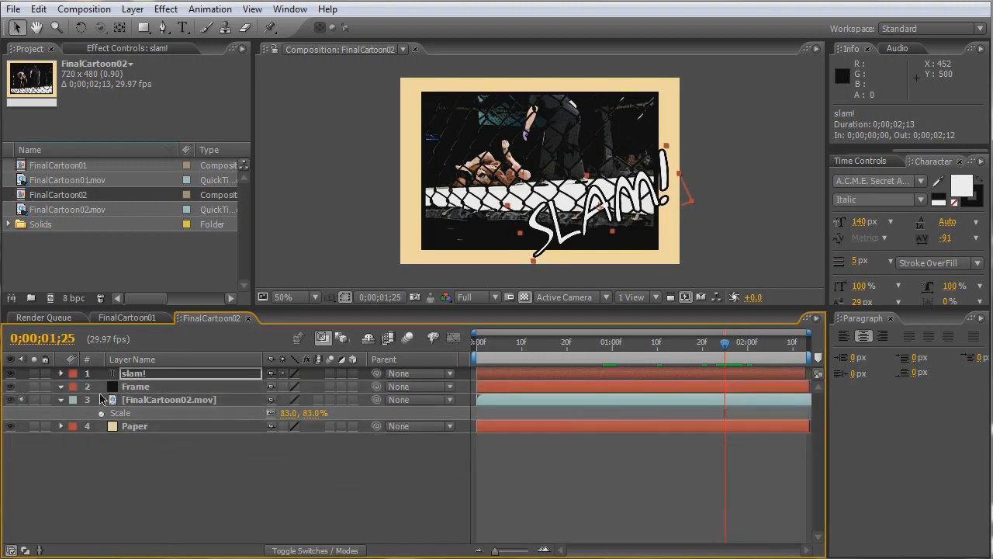
{"action": "key", "text": "p"}
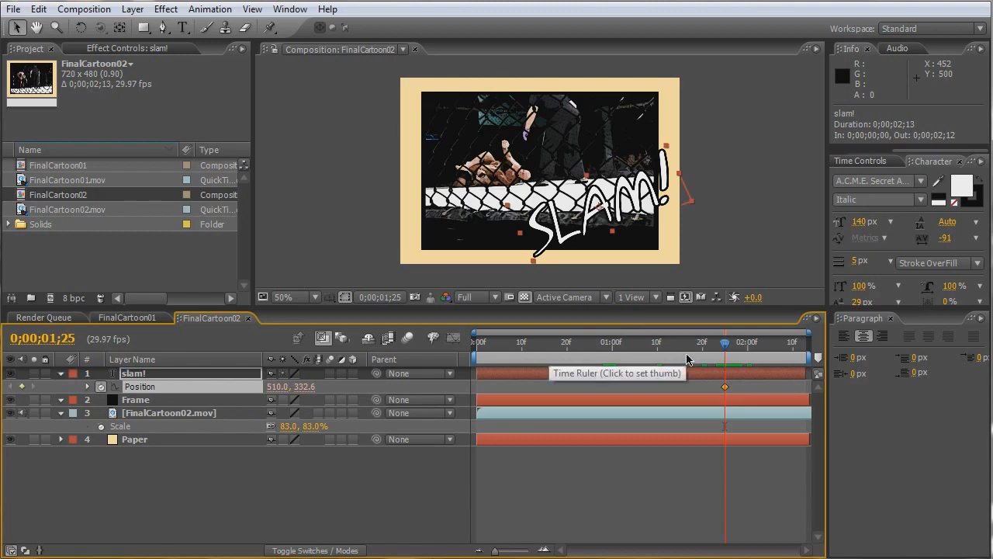
- At 0;00;02;00, move the slam! text straight off the picture's left side, to position -218, 334
{"action": "key", "text": "Page_Down"}
{"action": "key", "text": "Page_Down"}
{"action": "key", "text": "Page_Down"}
{"action": "key", "text": "Page_Down"}
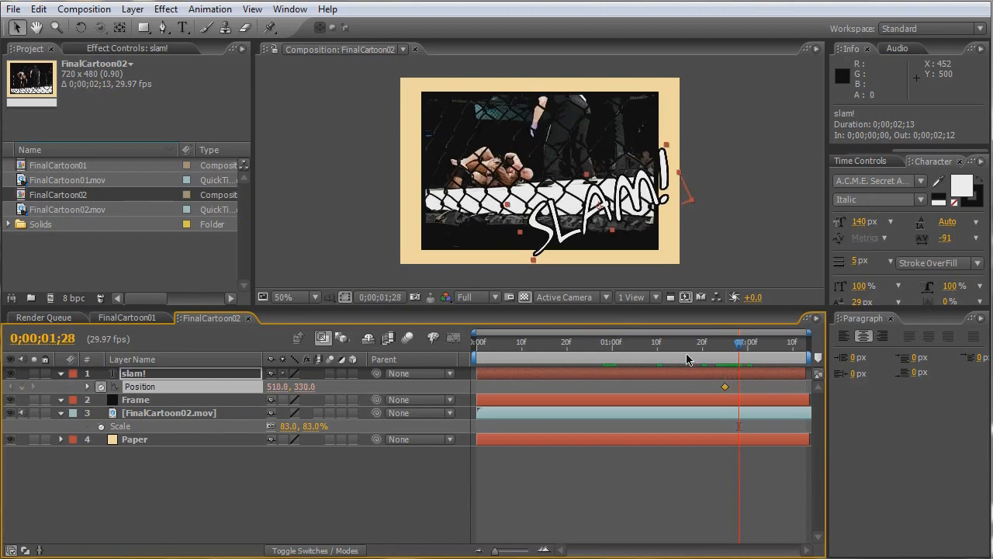
{"action": "key", "text": "Page_Down"}
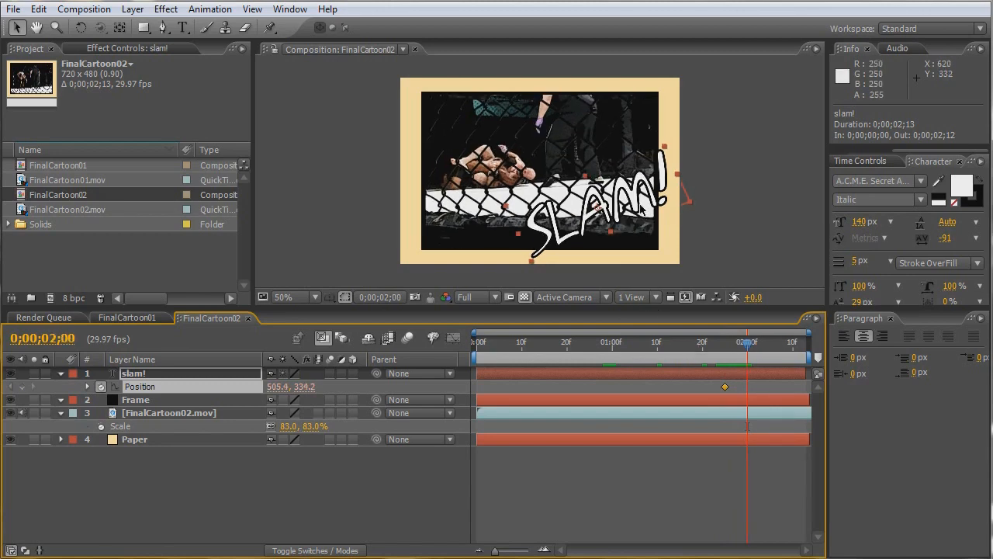
{"action": "left_click_drag", "start_coordinate": [633, 206], "coordinate": [343, 206]}
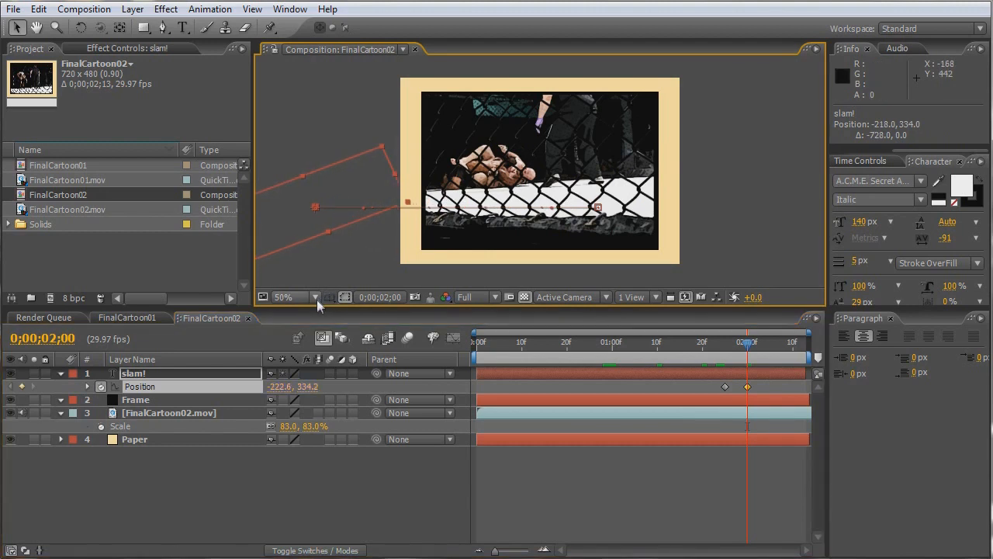
- Rotate the off-frame slam! layer to about -67.1° and set a Rotation keyframe at 0;00;02;00
{"action": "key", "text": "w"}
{"action": "left_click", "coordinate": [179, 375]}
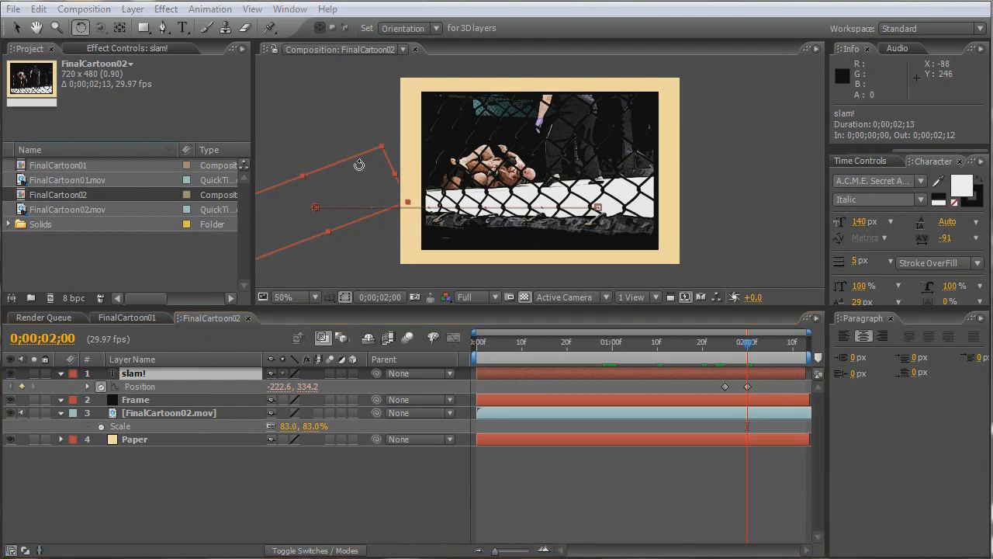
{"action": "left_click_drag", "start_coordinate": [334, 157], "coordinate": [345, 180]}
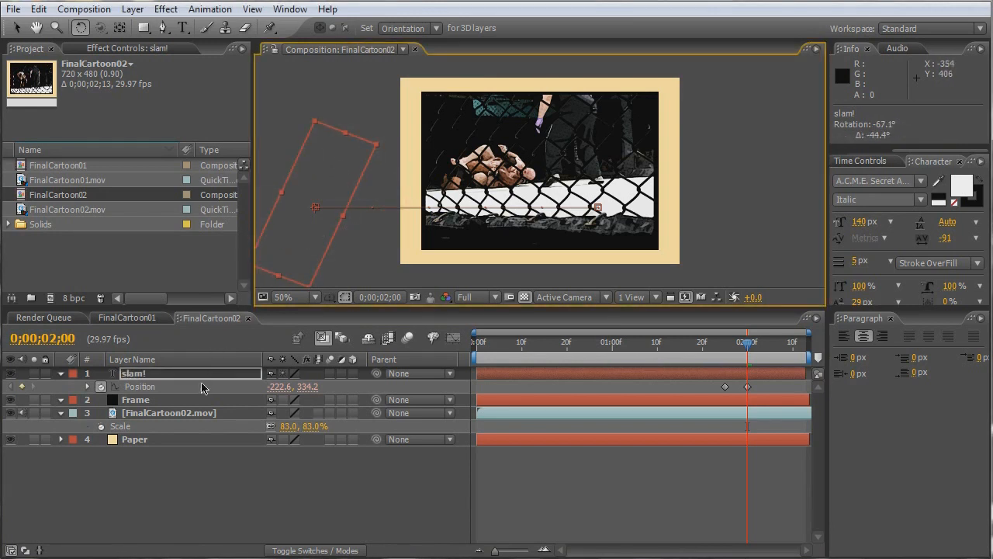
{"action": "key", "text": "r"}
{"action": "left_click", "coordinate": [107, 389]}
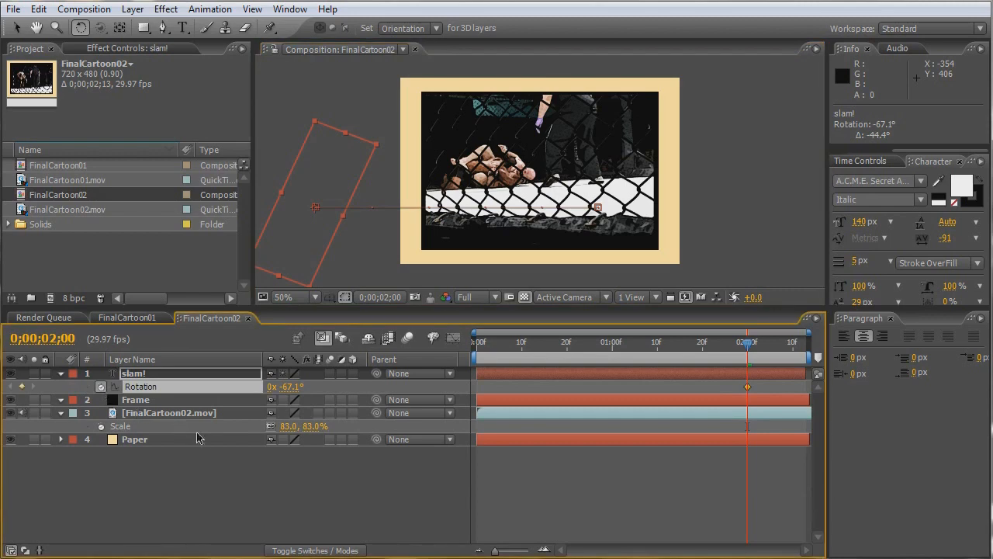
- At 0;00;01;25, rotate the slam! layer back to about -21.7° and preview the full animation
{"action": "key", "text": "u"}
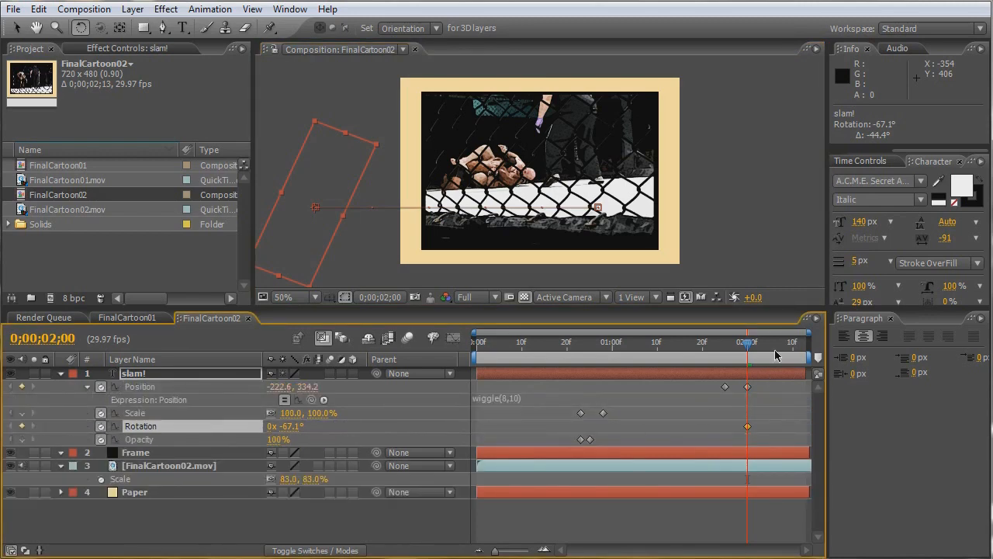
{"action": "left_click_drag", "start_coordinate": [749, 343], "coordinate": [726, 350]}
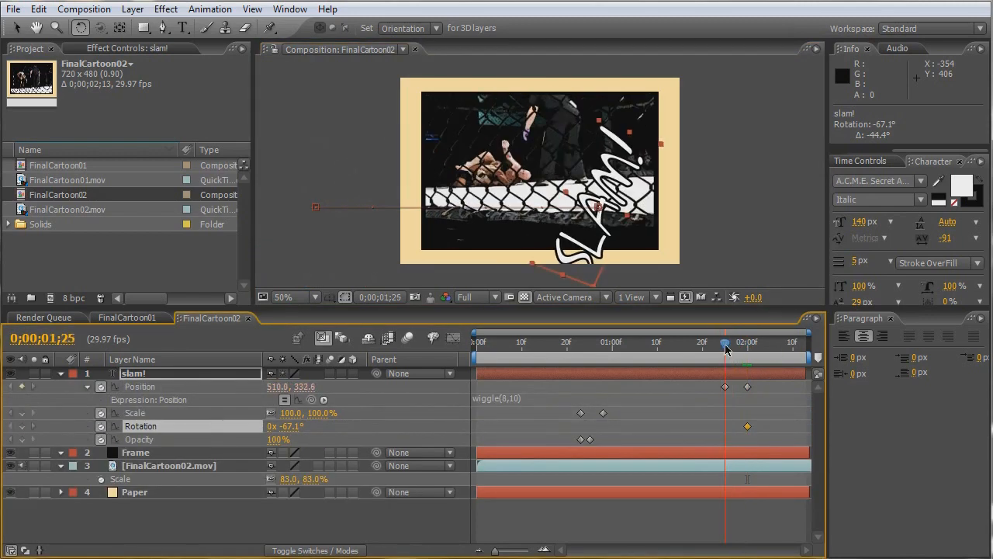
{"action": "left_click_drag", "start_coordinate": [625, 168], "coordinate": [637, 256]}
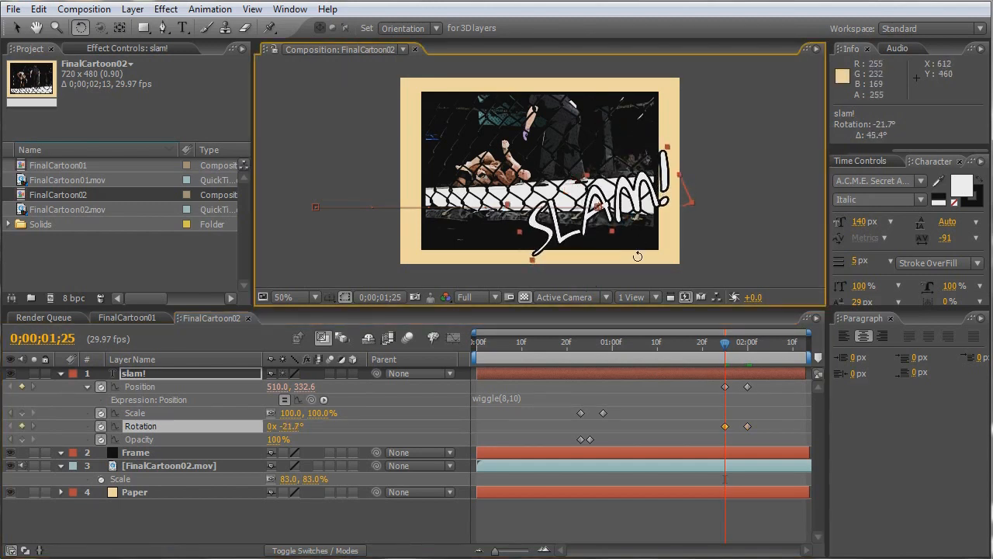
{"action": "key", "text": "KP_0"}
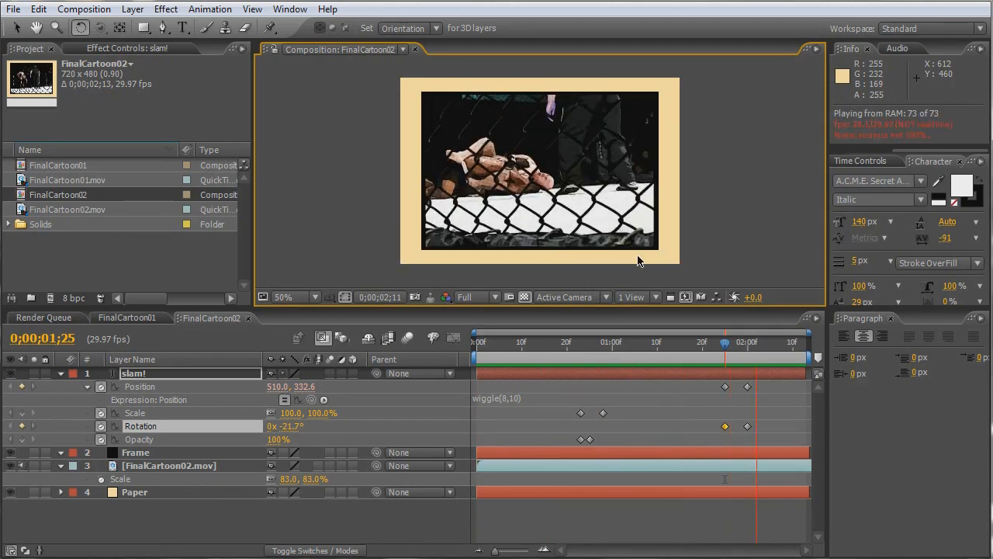
- At 0;00;01;10, set the baseline shift of the letter S in the slam! text to 52 px
{"action": "key", "text": "space"}
{"action": "left_click", "coordinate": [657, 341]}
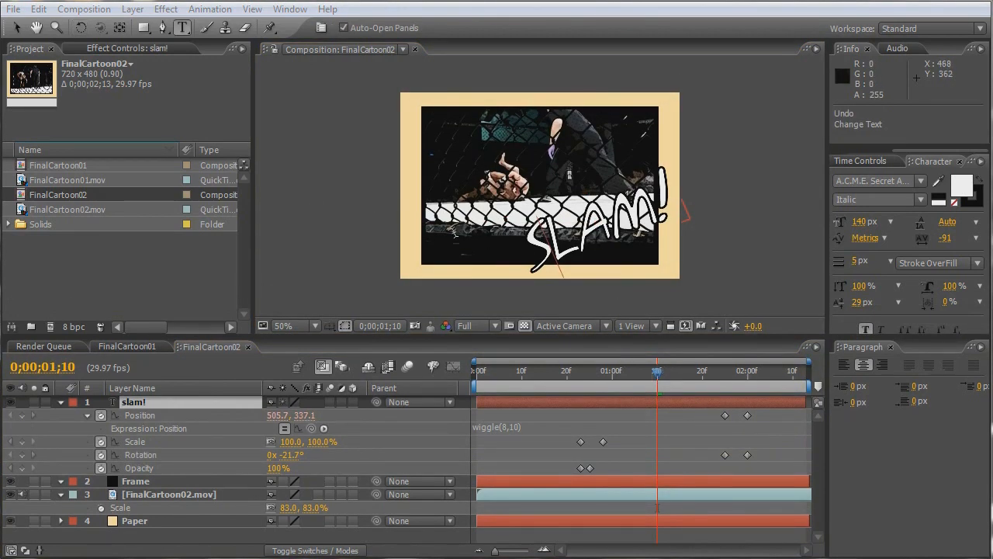
{"action": "left_click", "coordinate": [575, 245]}
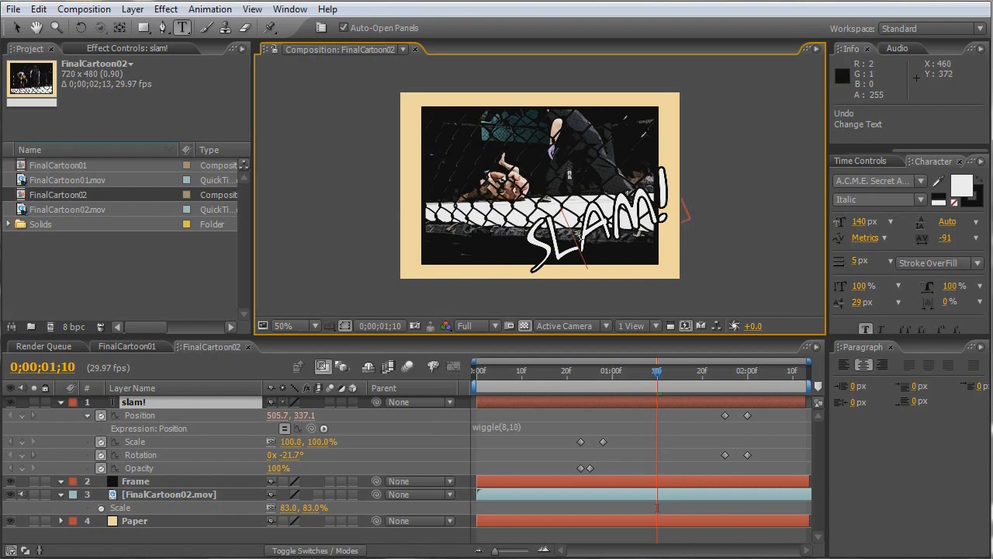
{"action": "left_click_drag", "start_coordinate": [577, 233], "coordinate": [528, 250]}
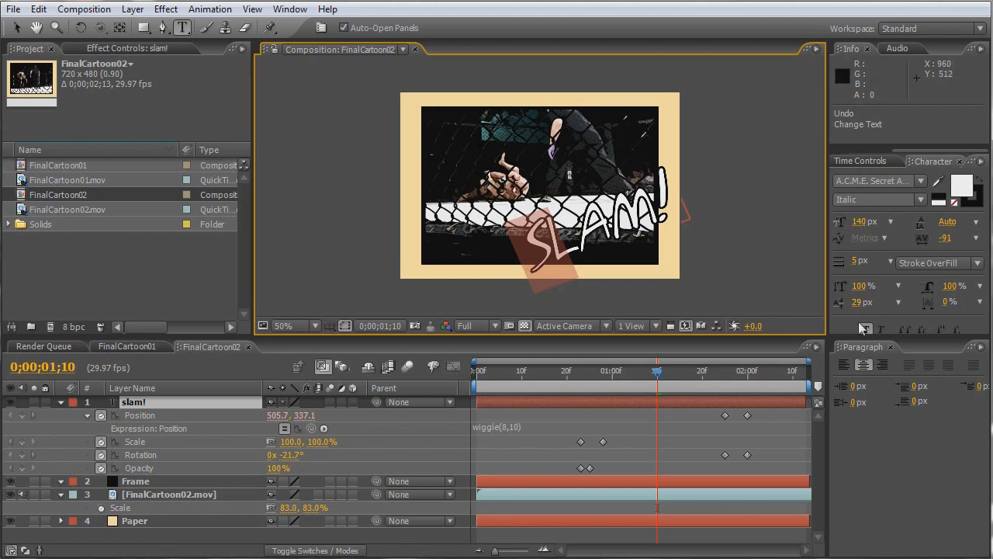
{"action": "left_click_drag", "start_coordinate": [856, 302], "coordinate": [879, 303]}
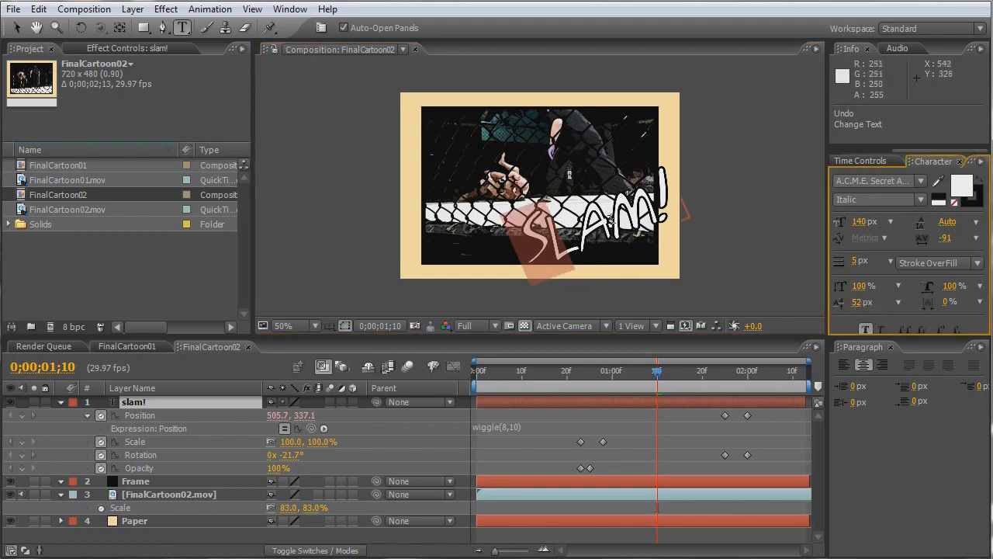
- Give the letter A in slam! a baseline shift of 58 px and tracking of -118
{"action": "left_click_drag", "start_coordinate": [606, 221], "coordinate": [579, 230]}
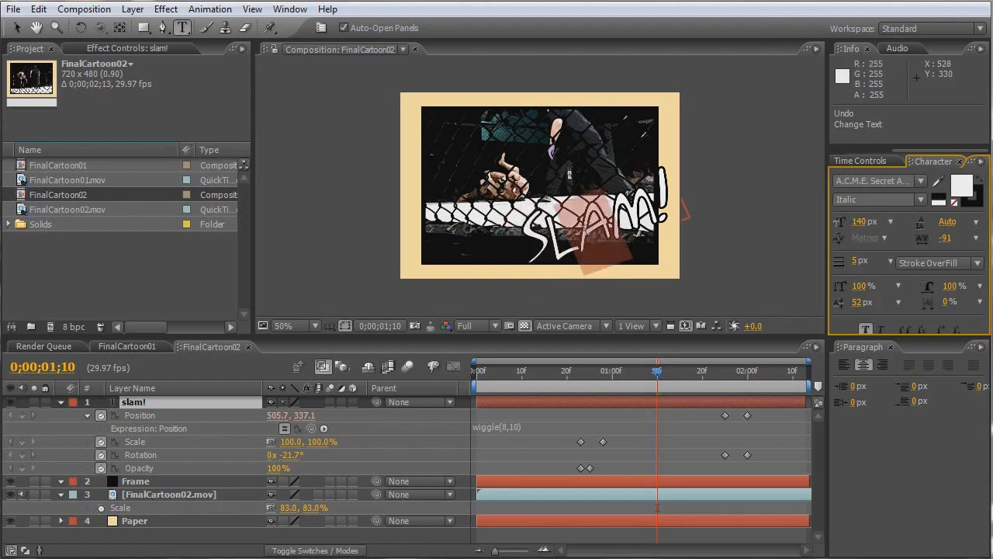
{"action": "left_click_drag", "start_coordinate": [859, 308], "coordinate": [880, 304]}
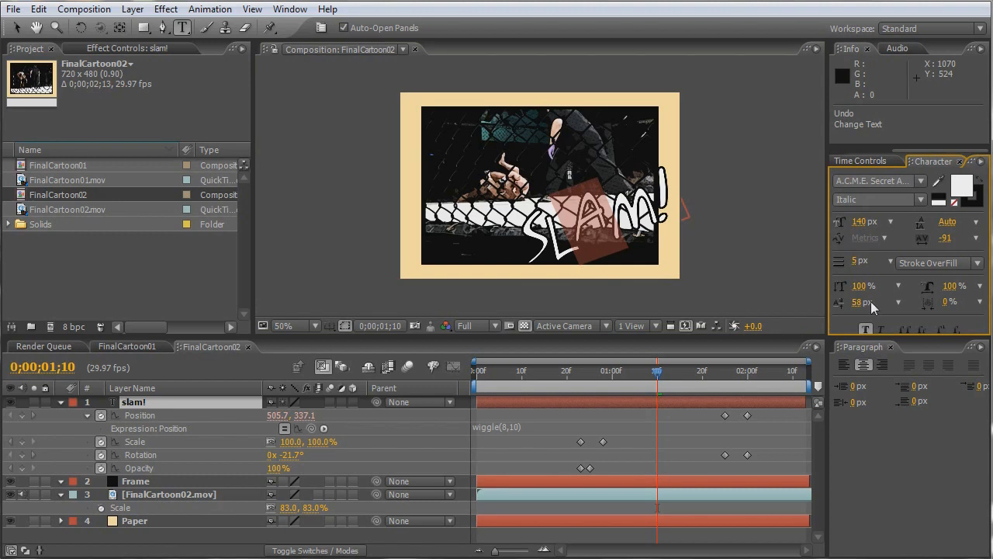
{"action": "left_click_drag", "start_coordinate": [940, 243], "coordinate": [966, 242]}
- Lower the exclamation mark's baseline shift to 1 px, tighten the M's tracking to -124, and finish editing the slam! text
{"action": "left_click_drag", "start_coordinate": [671, 189], "coordinate": [655, 192]}
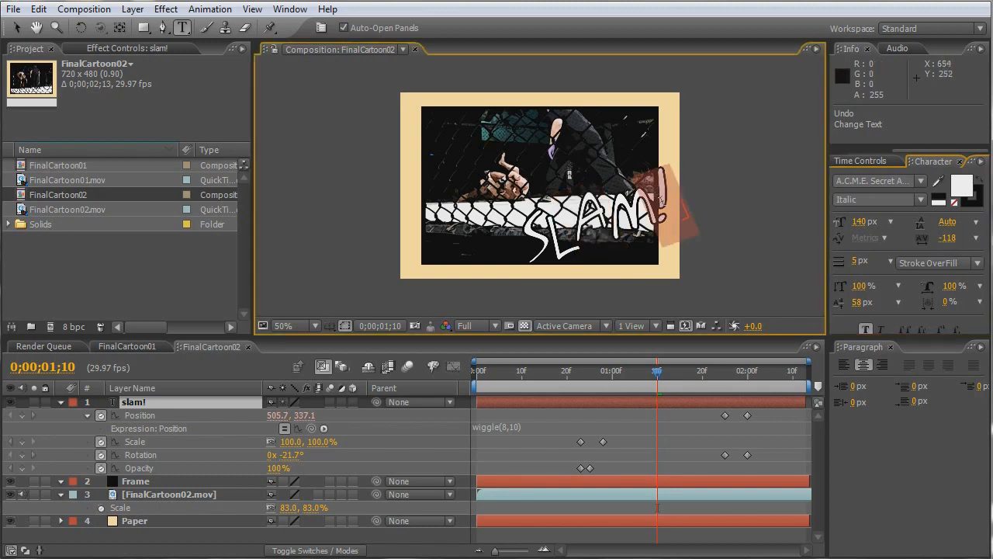
{"action": "left_click_drag", "start_coordinate": [855, 303], "coordinate": [838, 303]}
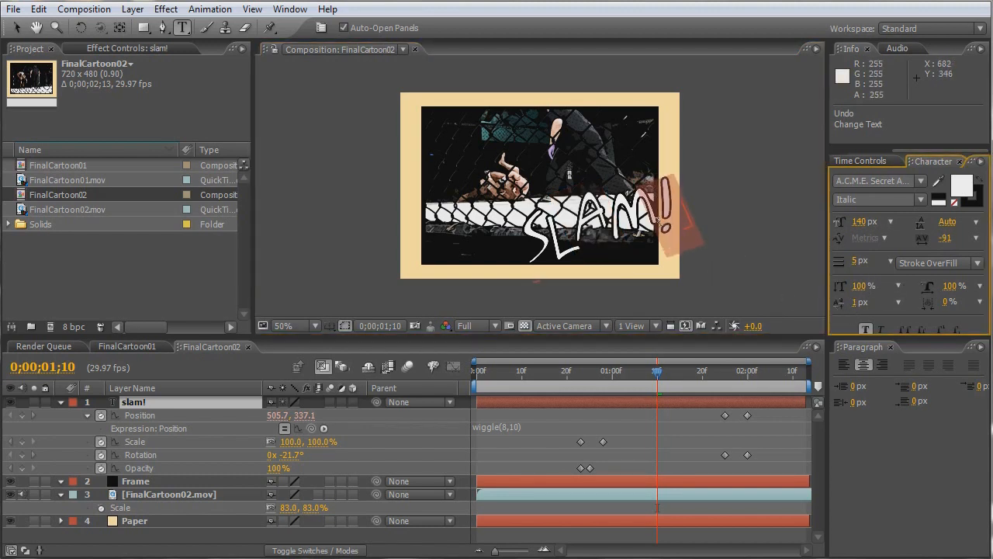
{"action": "left_click_drag", "start_coordinate": [652, 208], "coordinate": [596, 221]}
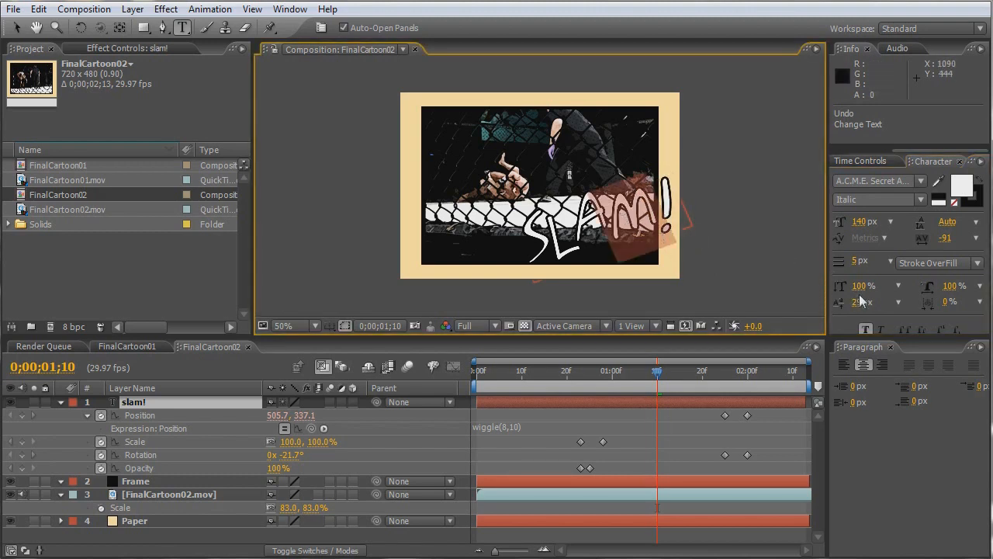
{"action": "left_click_drag", "start_coordinate": [945, 238], "coordinate": [923, 245]}
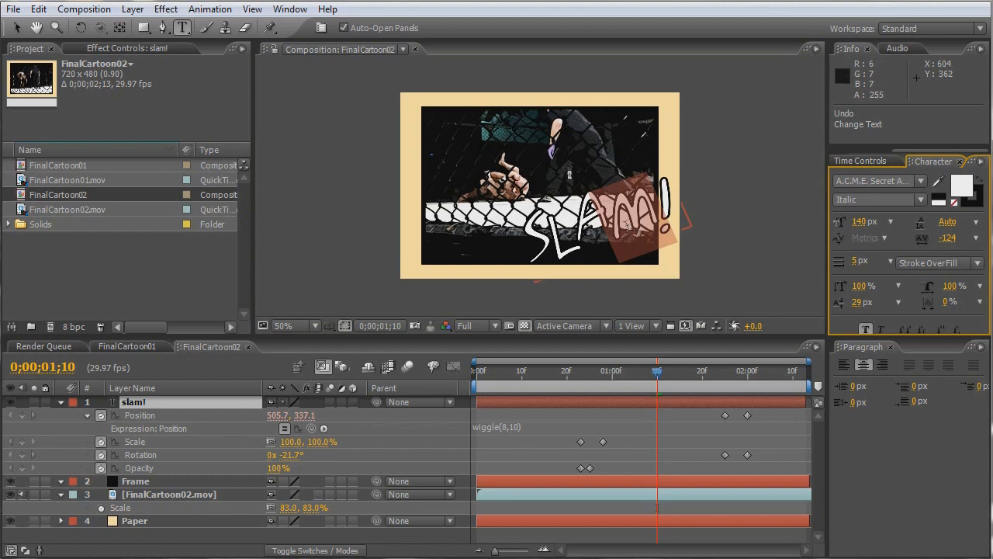
{"action": "left_click", "coordinate": [605, 212]}
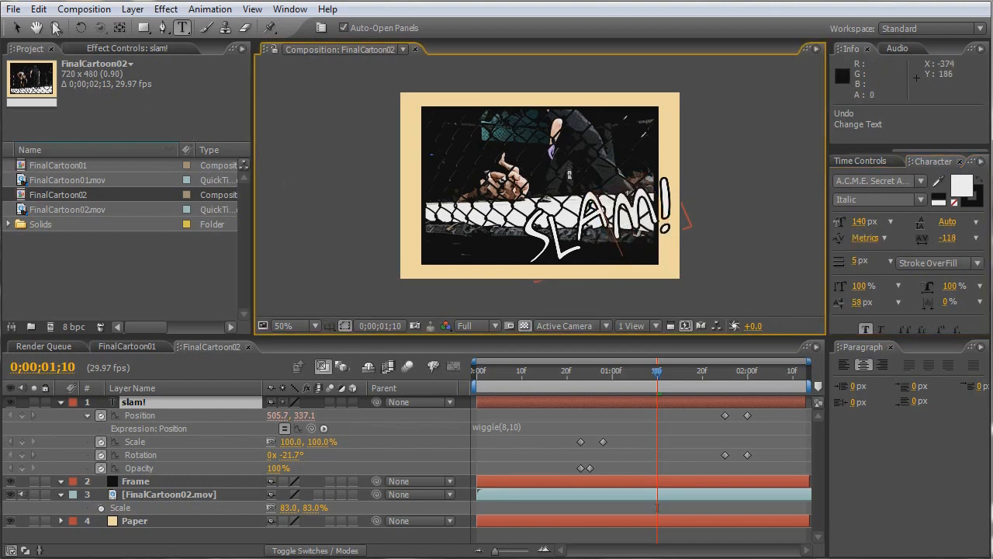
{"action": "left_click", "coordinate": [16, 29]}
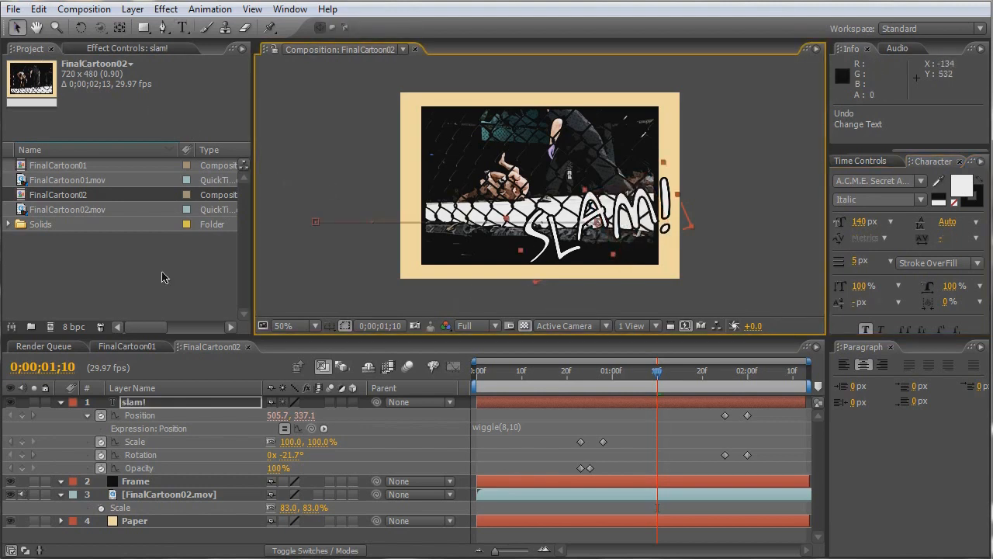
- Create a new NTSC DV composition named Final, 720 x 480 at 29.97 fps, with duration 0;00;02;13
{"action": "left_click", "coordinate": [51, 331]}
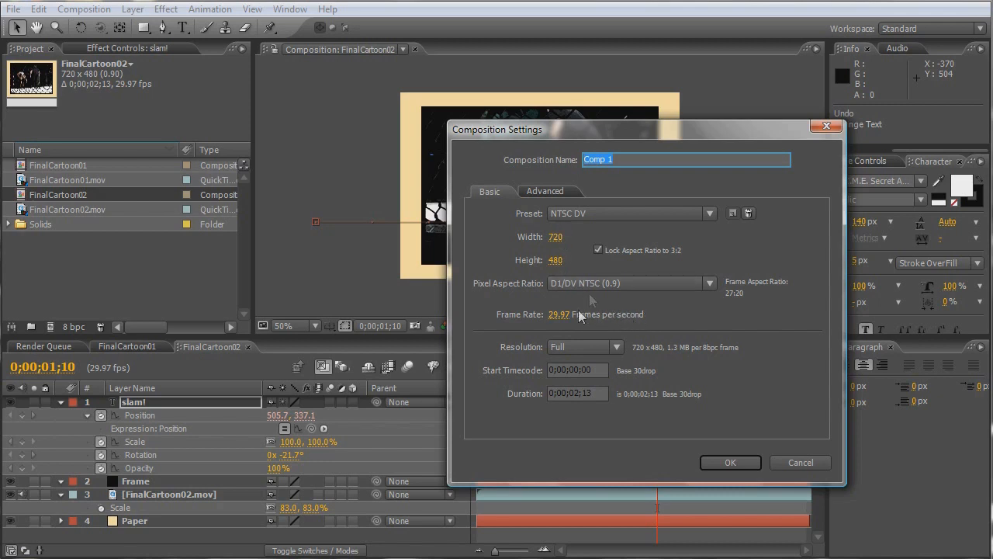
{"action": "type", "text": "Final"}
{"action": "left_click", "coordinate": [736, 464]}
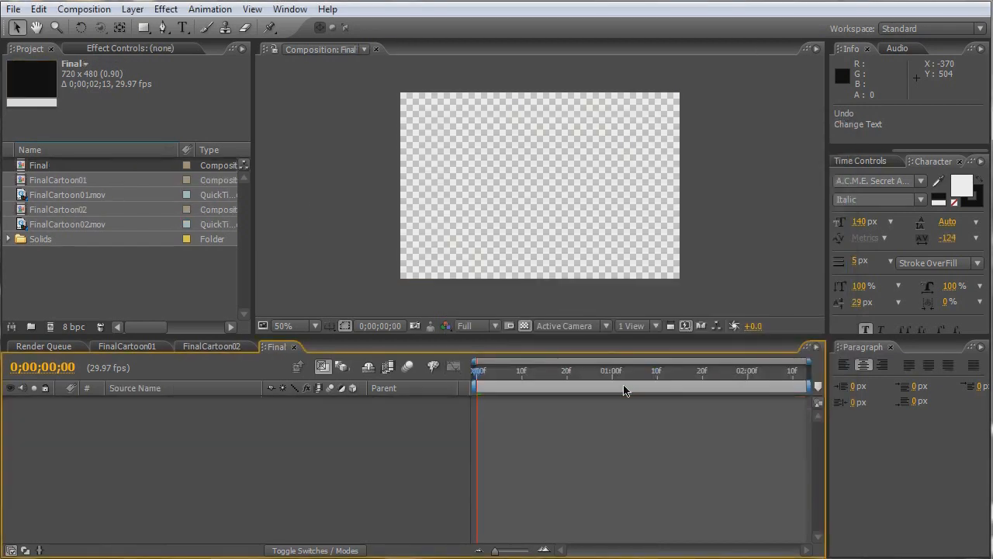
- Add FinalCartoon01 and FinalCartoon02 to the Final composition, with FinalCartoon02 starting at 0;00;02;05, right after FinalCartoon01 ends
{"action": "left_click", "coordinate": [64, 181]}
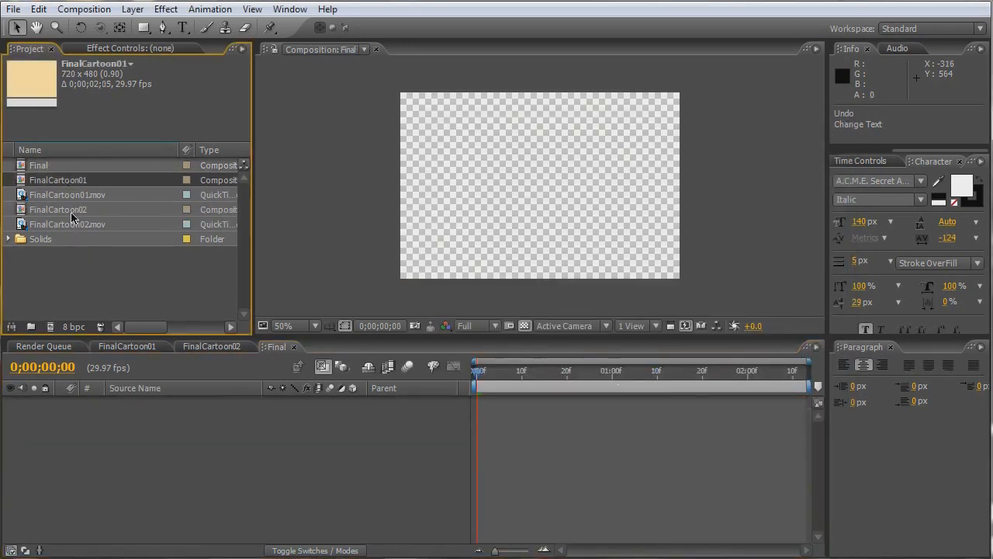
{"action": "left_click", "coordinate": [71, 217], "text": "shift"}
{"action": "left_click_drag", "start_coordinate": [73, 181], "coordinate": [127, 433]}
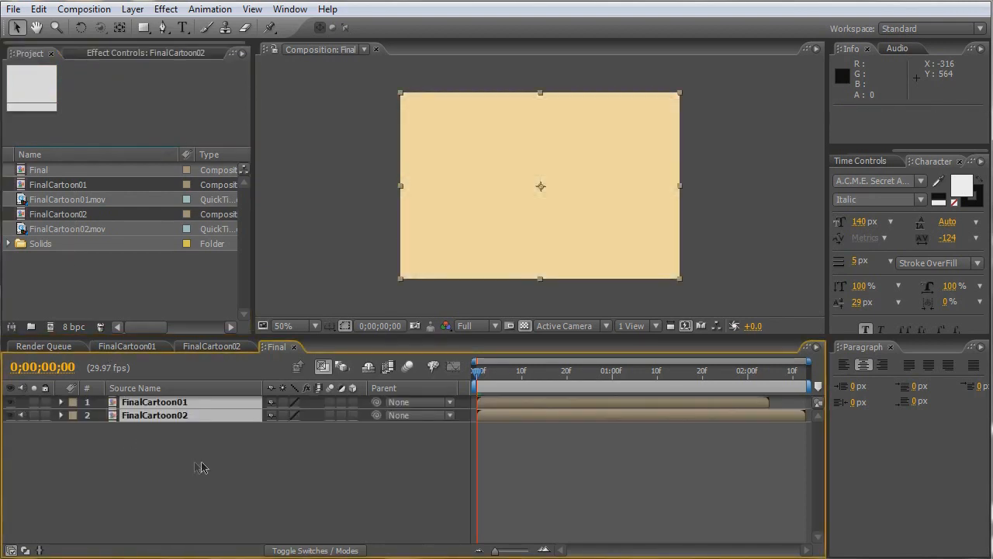
{"action": "left_click", "coordinate": [557, 454]}
{"action": "left_click_drag", "start_coordinate": [497, 413], "coordinate": [792, 425]}
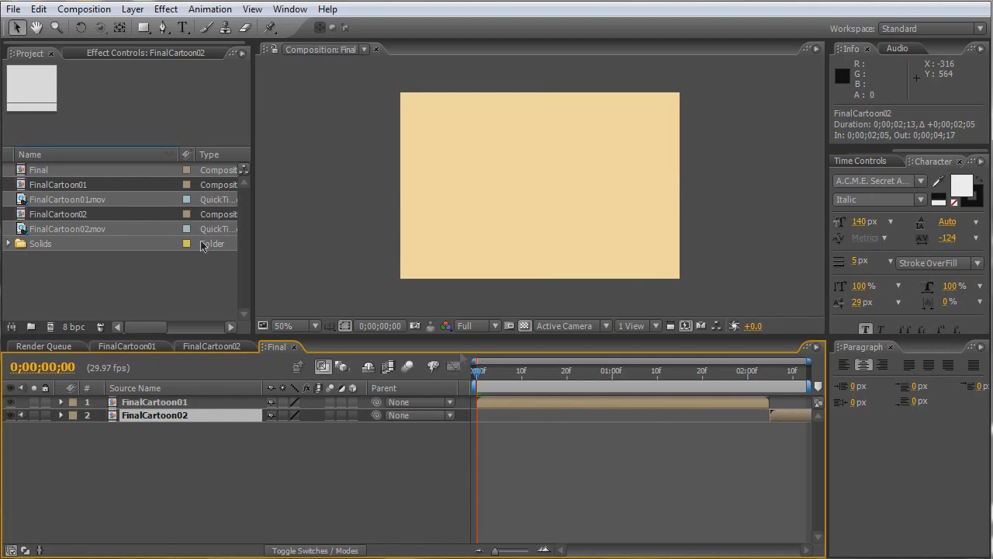
- Extend the Final composition's duration to 10 seconds
{"action": "left_click", "coordinate": [84, 9]}
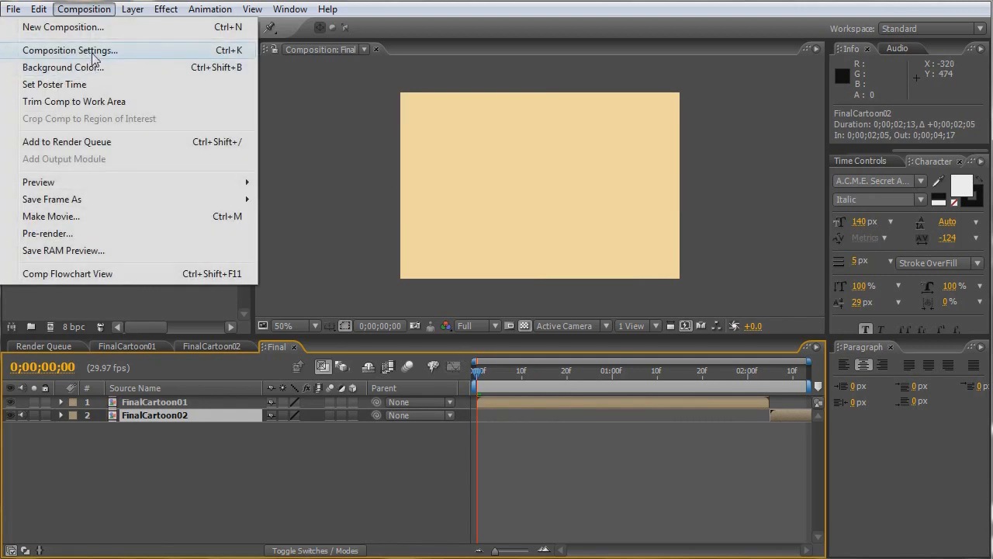
{"action": "left_click", "coordinate": [90, 48]}
{"action": "left_click", "coordinate": [578, 392]}
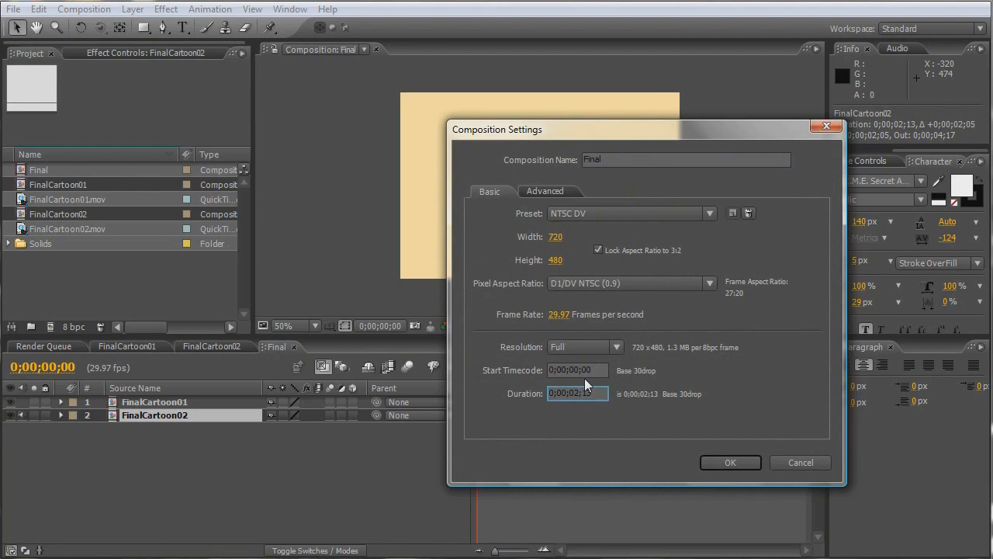
{"action": "key", "text": "BackSpace"}
{"action": "key", "text": "BackSpace"}
{"action": "type", "text": "10"}
{"action": "left_click", "coordinate": [726, 460]}
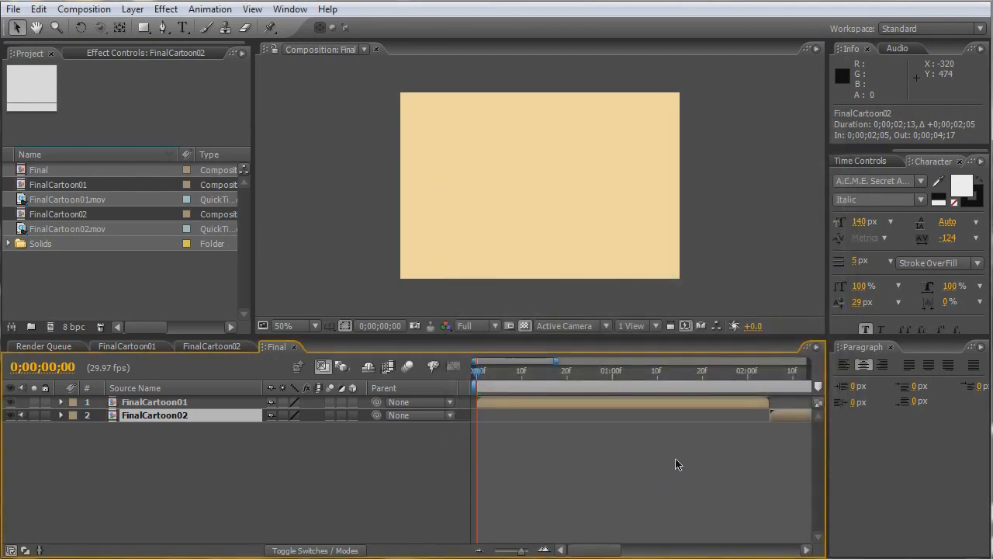
- End the work area where FinalCartoon02 finishes, trim the Final composition to it, and return to the first frame
{"action": "left_click_drag", "start_coordinate": [797, 386], "coordinate": [617, 390]}
{"action": "right_click", "coordinate": [614, 390]}
{"action": "left_click", "coordinate": [664, 433]}
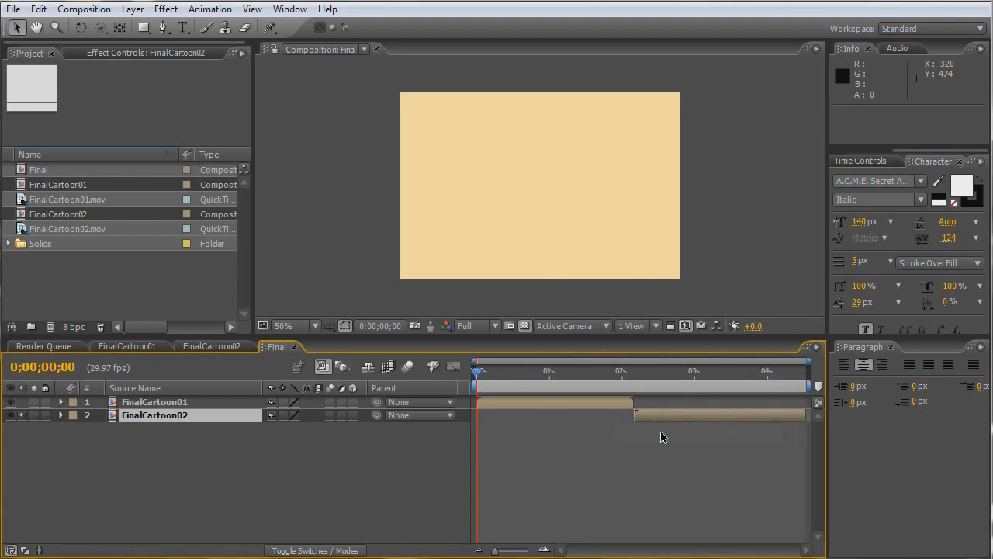
{"action": "left_click_drag", "start_coordinate": [490, 380], "coordinate": [470, 376]}
- Copy the Paper layer from FinalCartoon02 into the Final composition, place it beneath both clips, and show layer names
{"action": "left_click", "coordinate": [207, 347]}
{"action": "left_click", "coordinate": [124, 522]}
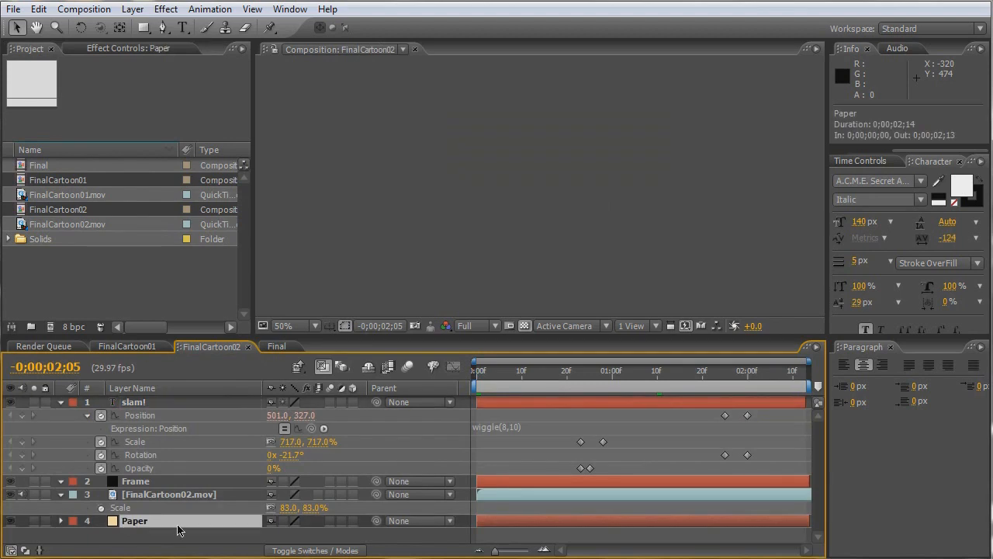
{"action": "key", "text": "ctrl+c"}
{"action": "left_click", "coordinate": [277, 347]}
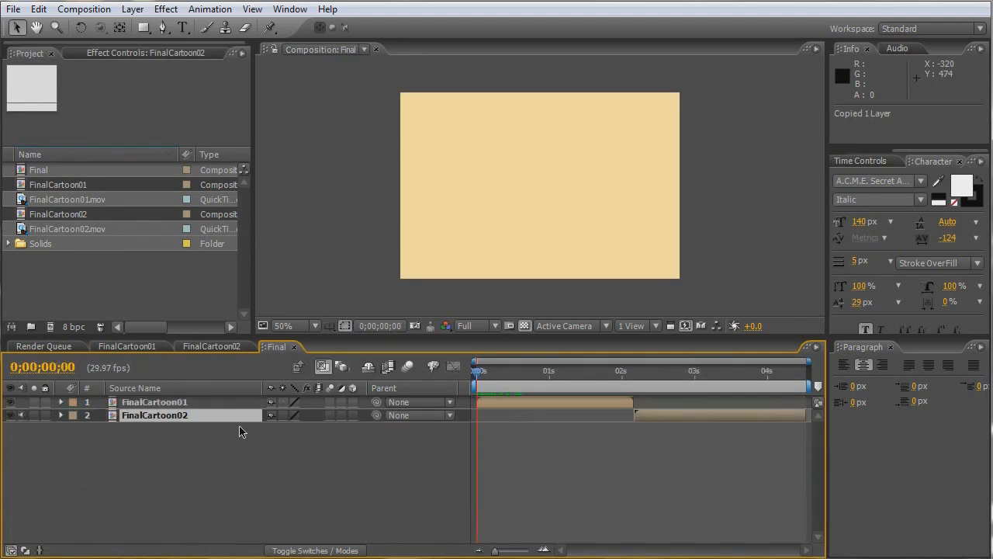
{"action": "key", "text": "ctrl+v"}
{"action": "left_click_drag", "start_coordinate": [153, 416], "coordinate": [153, 443]}
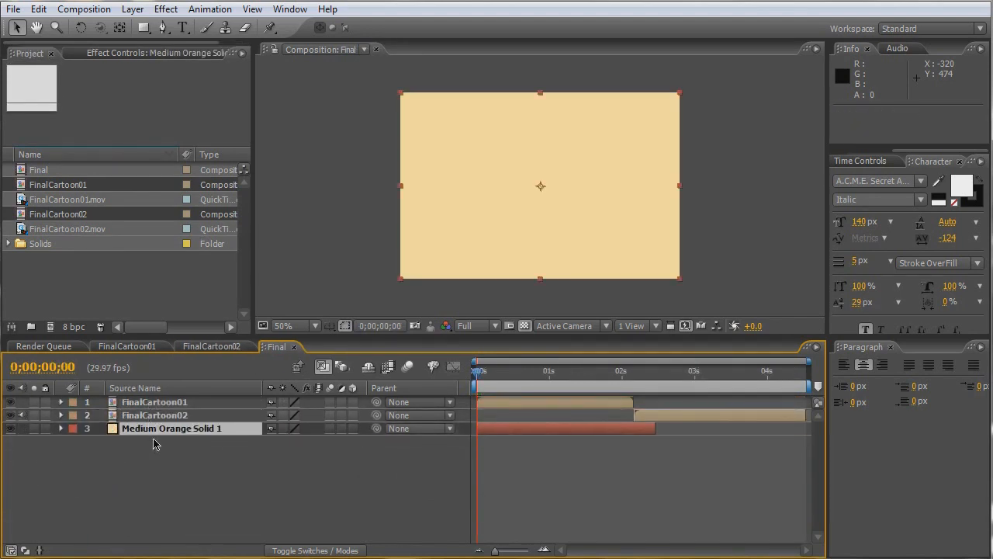
{"action": "key", "text": "Return"}
{"action": "left_click", "coordinate": [170, 469]}
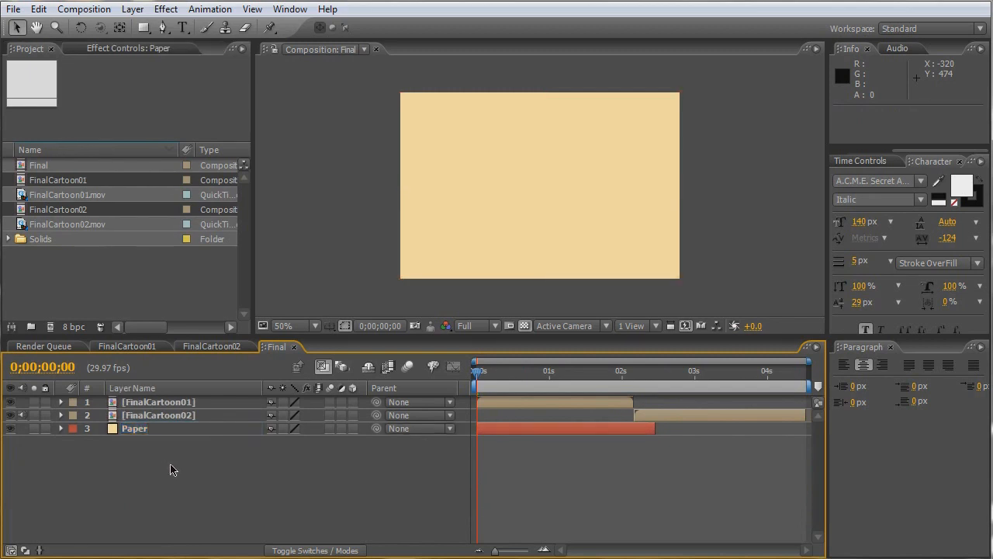
- Slide FinalCartoon01 in from the right: keyframe its centred Position at 0;00;00;10 and move it to 1078, 240 at 0;00;00;00
{"action": "left_click", "coordinate": [505, 405]}
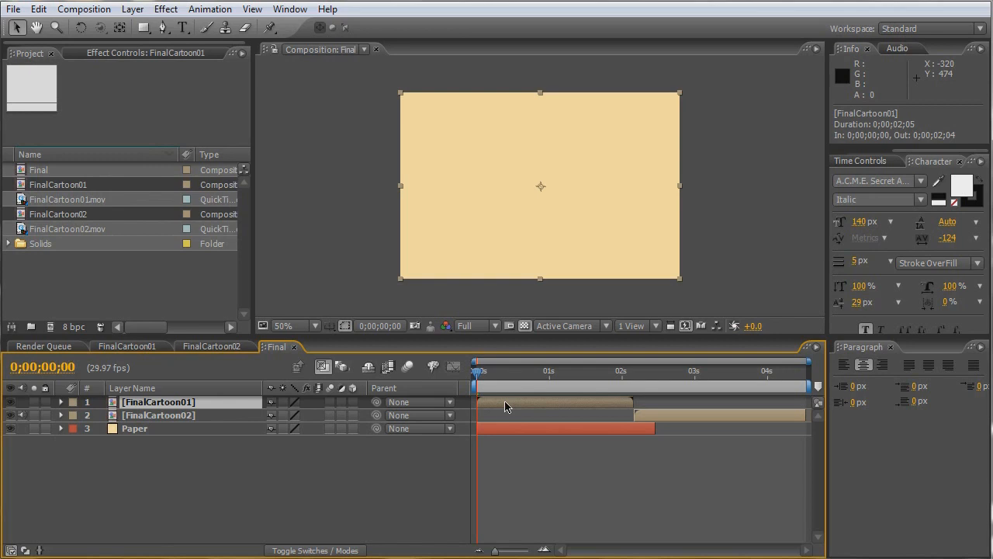
{"action": "key", "text": "space"}
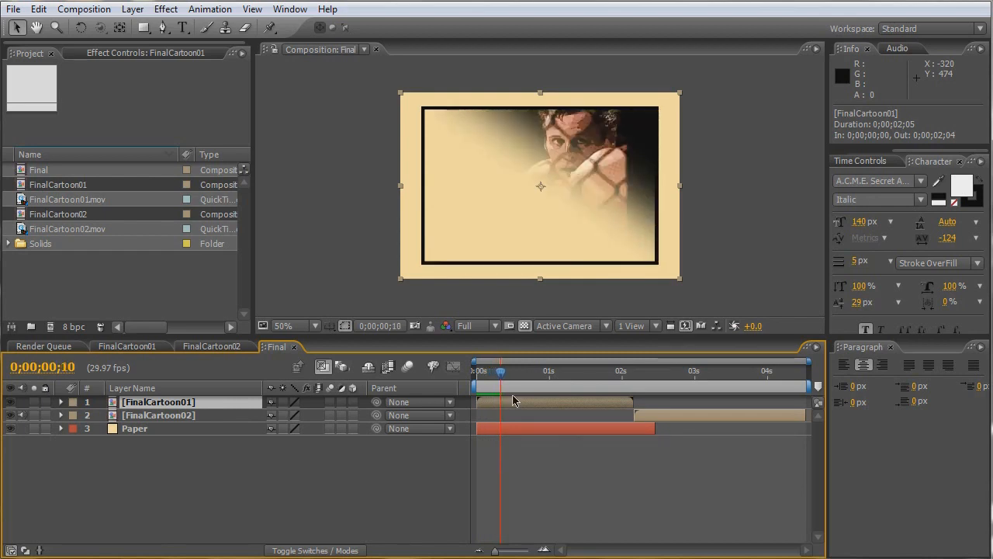
{"action": "key", "text": "p"}
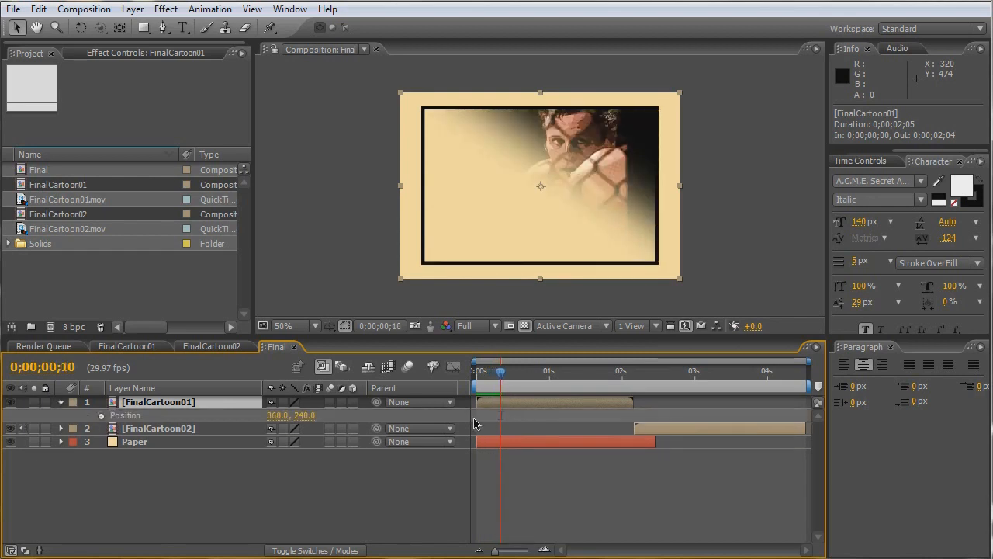
{"action": "left_click", "coordinate": [100, 415]}
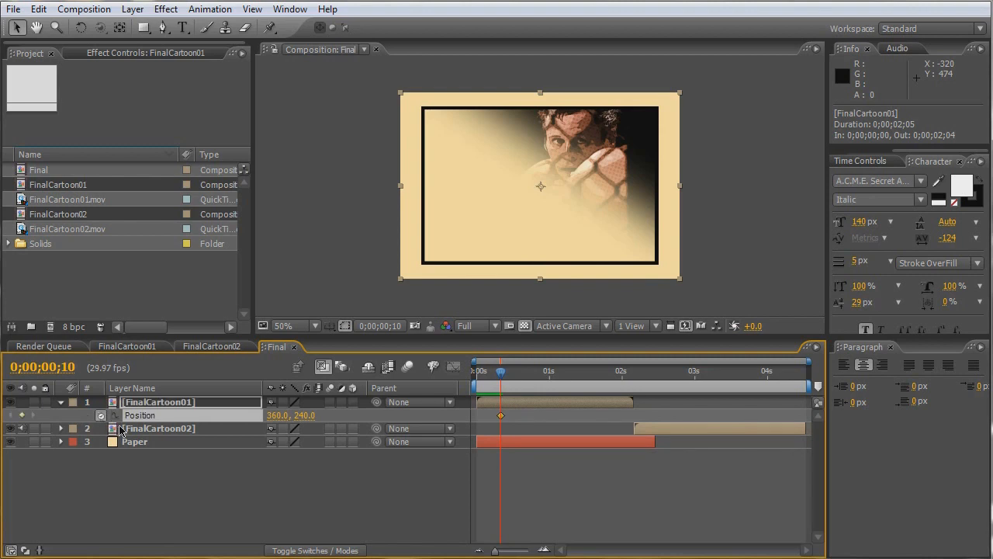
{"action": "key", "text": "Home"}
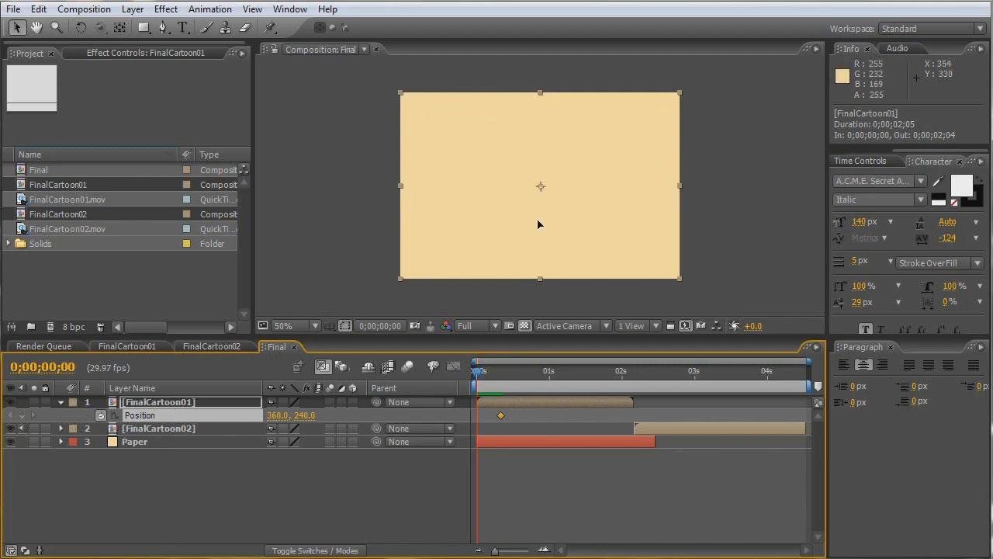
{"action": "left_click_drag", "start_coordinate": [537, 224], "coordinate": [817, 217]}
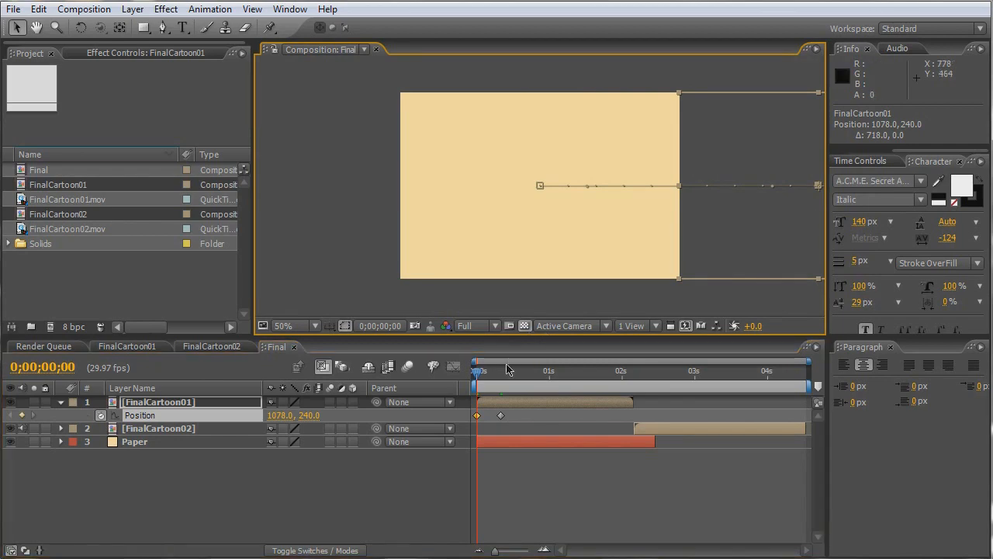
- Add a Position keyframe holding FinalCartoon01 at 360, 240 at 0;00;02;02
{"action": "left_click_drag", "start_coordinate": [480, 376], "coordinate": [627, 382]}
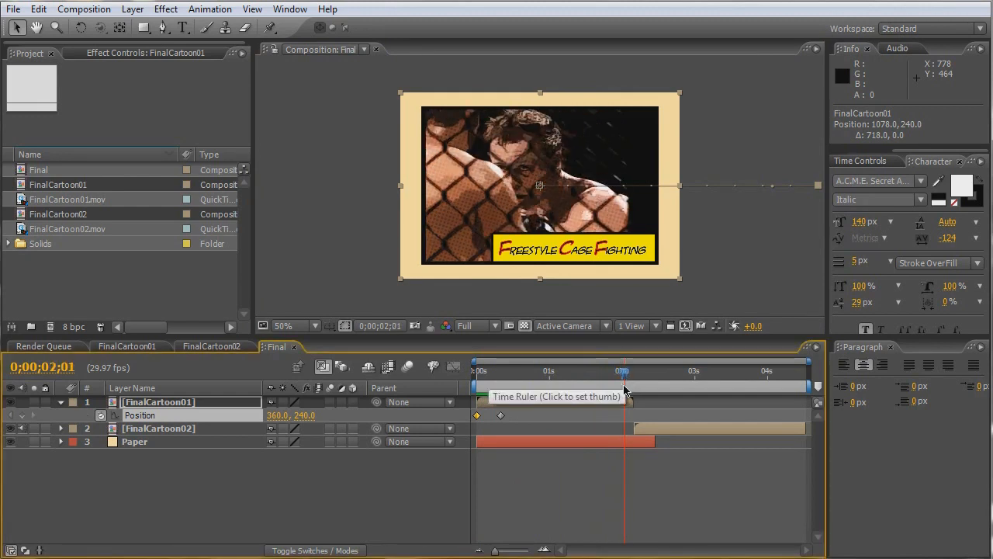
{"action": "key", "text": "equal"}
{"action": "key", "text": "equal"}
{"action": "key", "text": "equal"}
{"action": "key", "text": "Page_Down"}
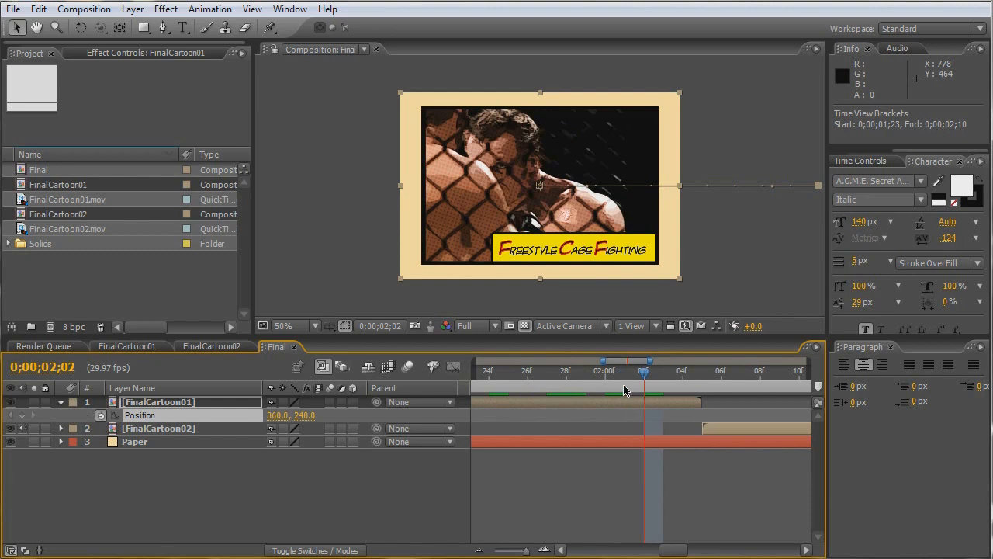
{"action": "key", "text": "p"}
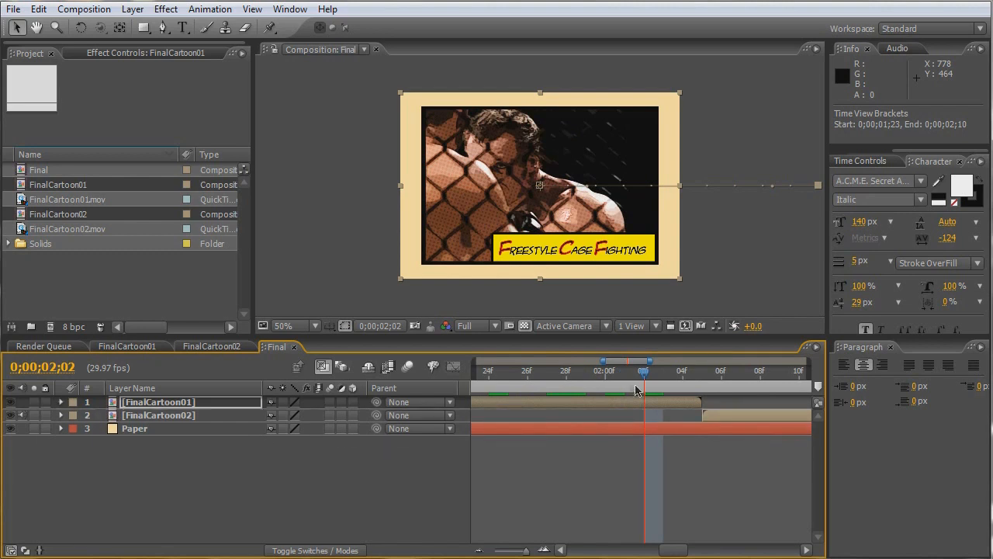
{"action": "key", "text": "p"}
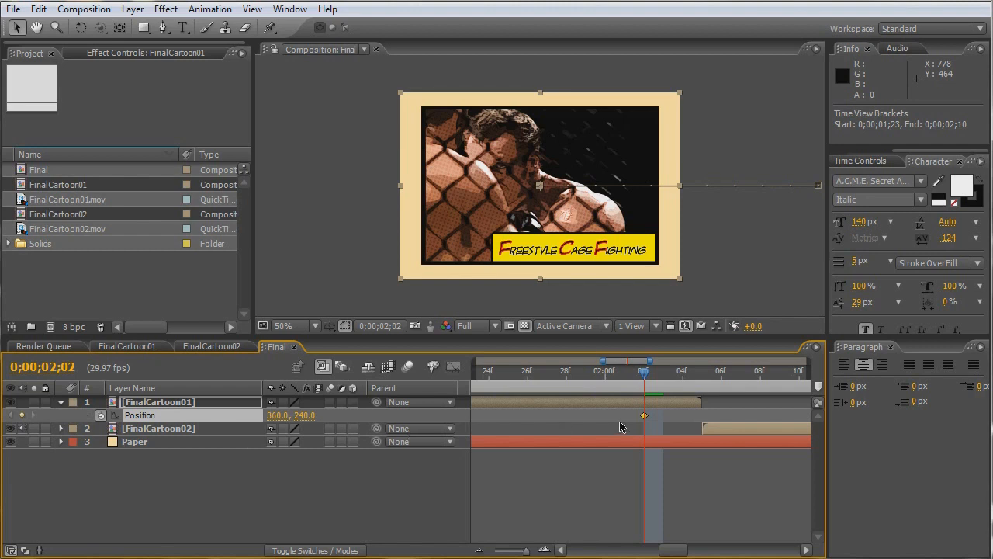
- Move FinalCartoon01's holding Position keyframe from 0;00;02;02 back to 0;00;01;24
{"action": "key", "text": "shift+Page_Down"}
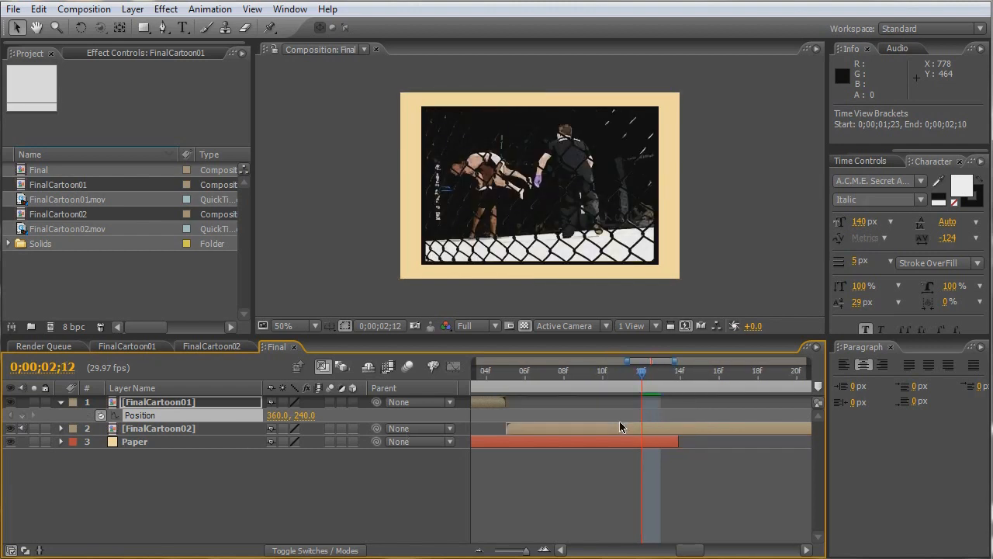
{"action": "key", "text": "shift+Page_Up"}
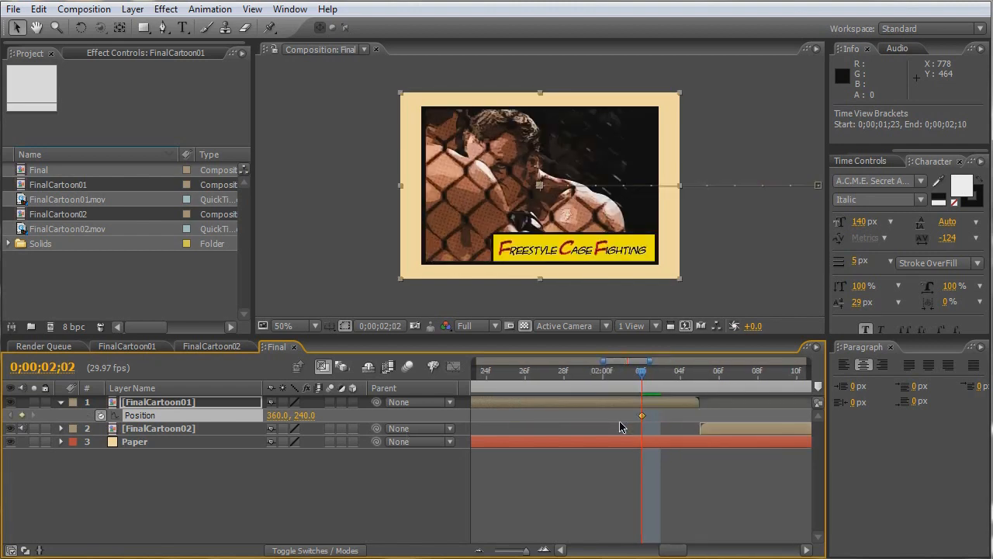
{"action": "key", "text": "shift+Page_Up"}
{"action": "key", "text": "shift+Page_Down"}
{"action": "key", "text": "Page_Up"}
{"action": "key", "text": "Page_Up"}
{"action": "key", "text": "Page_Down"}
{"action": "key", "text": "Page_Down"}
{"action": "key", "text": "Page_Down"}
{"action": "key", "text": "Page_Down"}
{"action": "key", "text": "Page_Down"}
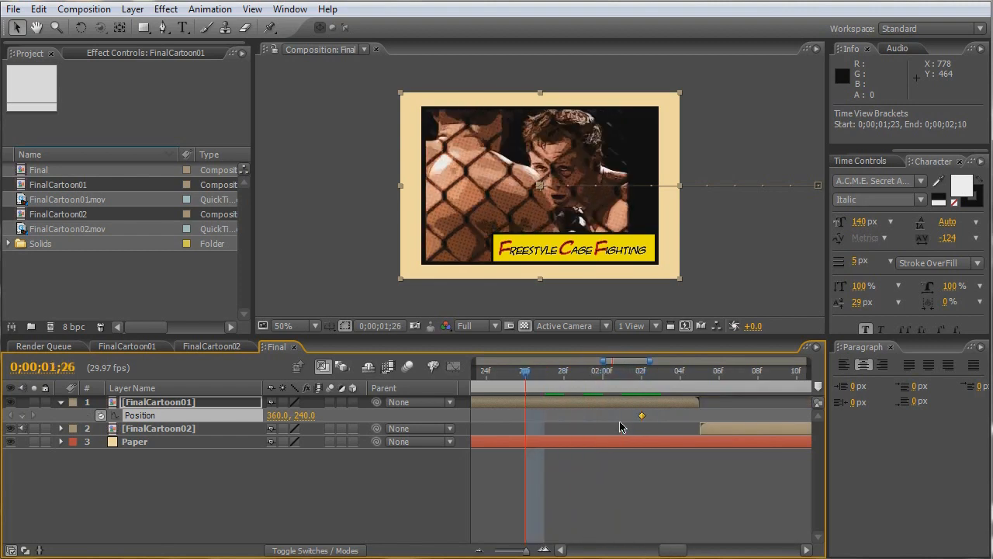
{"action": "key", "text": "Page_Up"}
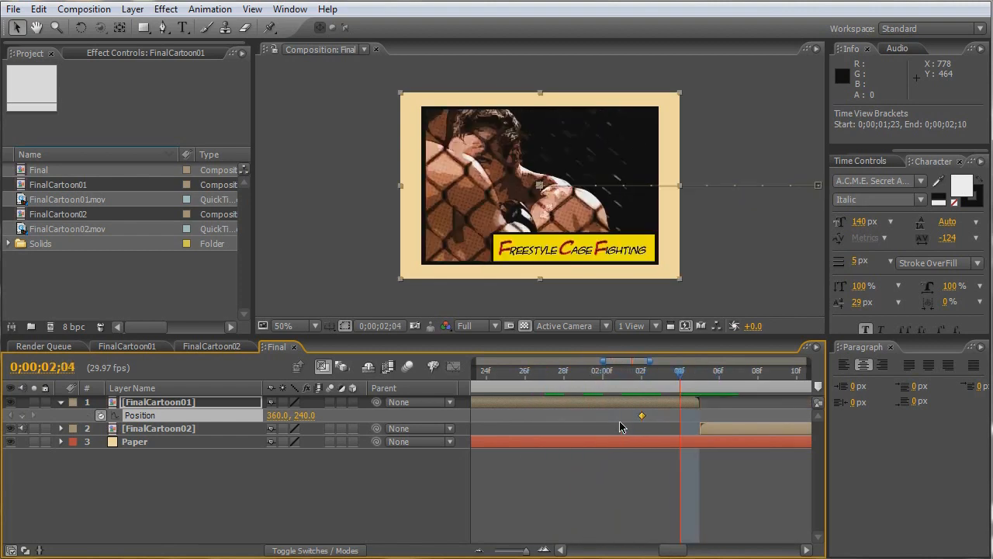
{"action": "left_click_drag", "start_coordinate": [642, 419], "coordinate": [491, 425]}
- Slide FinalCartoon01 straight up out of frame, to Position 360, -240 at 0;00;02;04
{"action": "key", "text": "shift+Page_Up"}
{"action": "key", "text": "shift+Page_Down"}
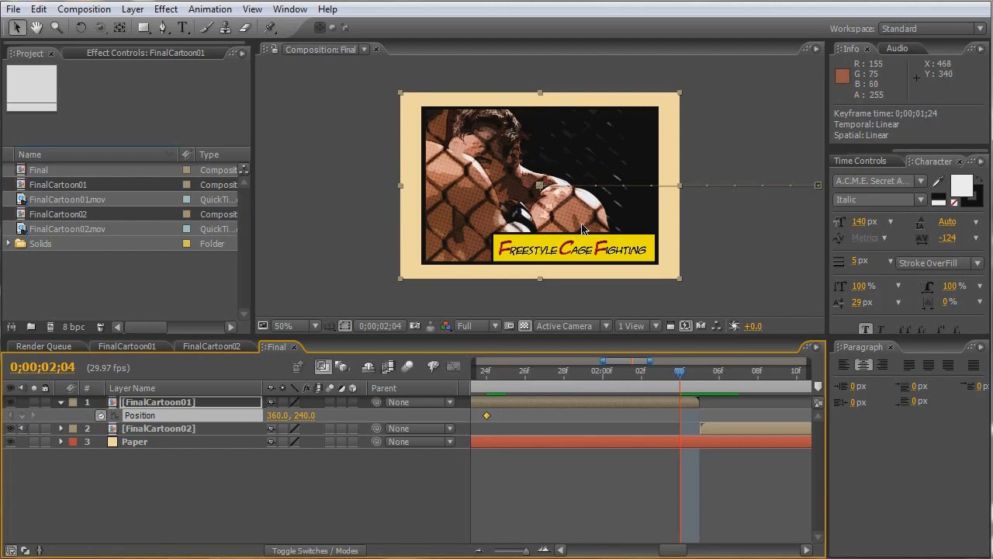
{"action": "left_click_drag", "start_coordinate": [582, 227], "coordinate": [567, 36]}
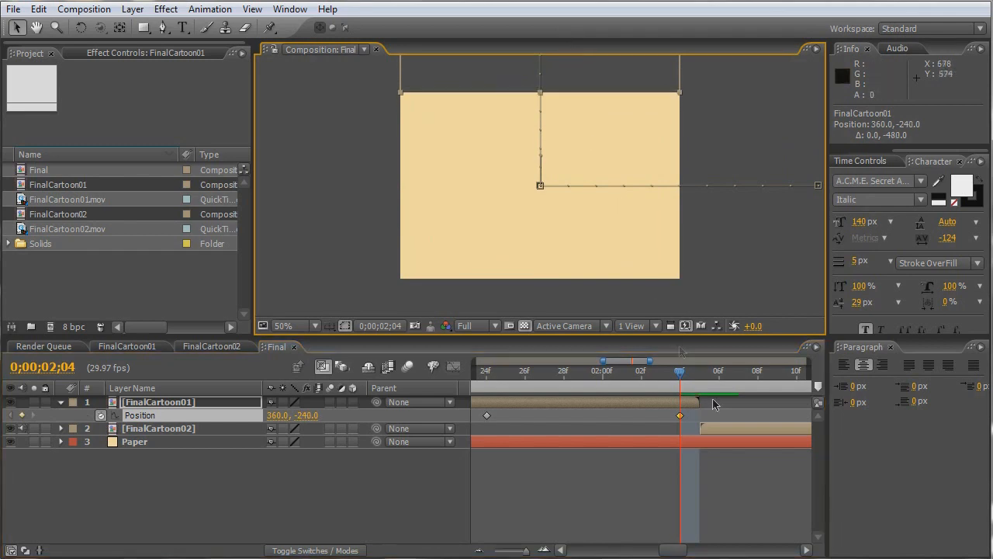
- Start FinalCartoon02 at 0;00;02;04 and keyframe its Position there just below the frame, at 360, 720
{"action": "left_click_drag", "start_coordinate": [726, 433], "coordinate": [701, 428]}
{"action": "key", "text": "p"}
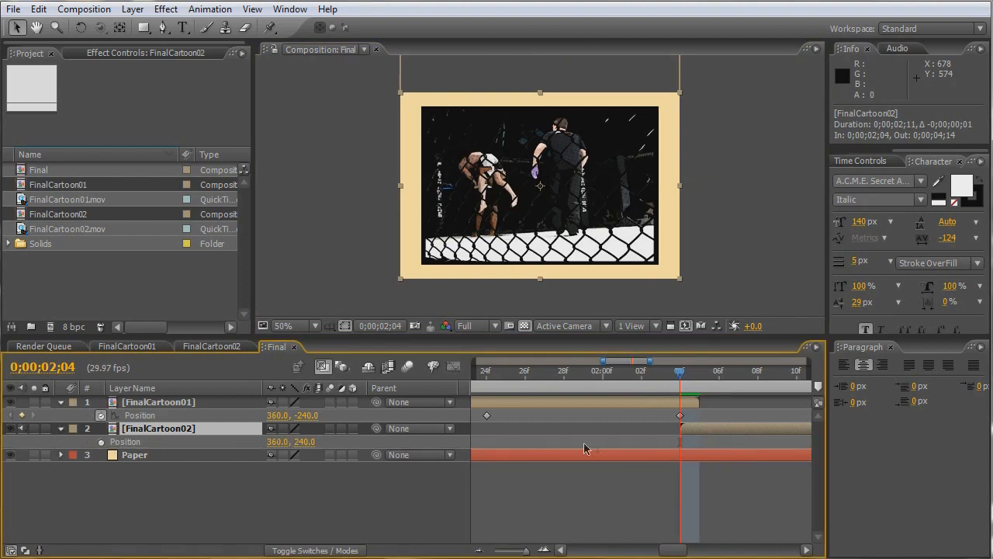
{"action": "left_click", "coordinate": [101, 442]}
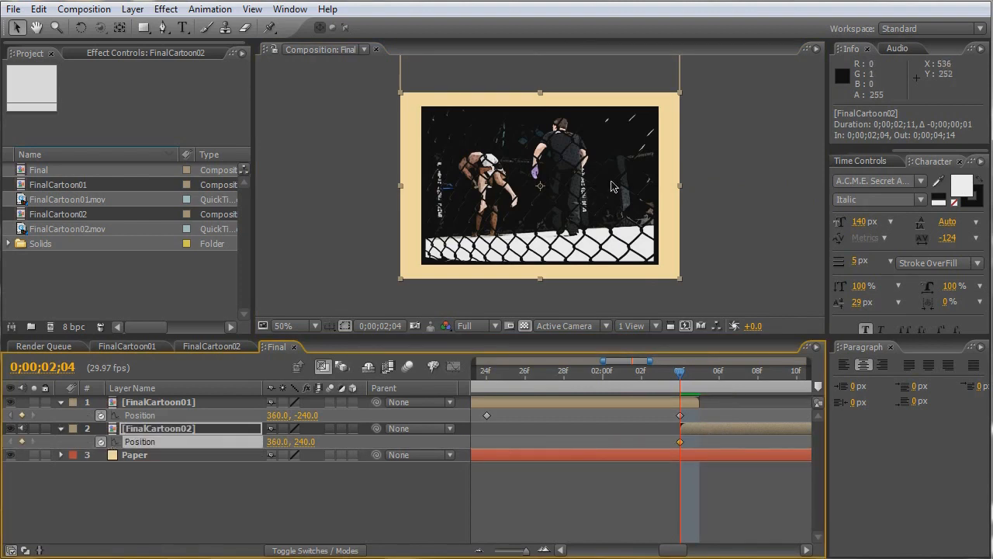
{"action": "left_click_drag", "start_coordinate": [612, 185], "coordinate": [630, 365]}
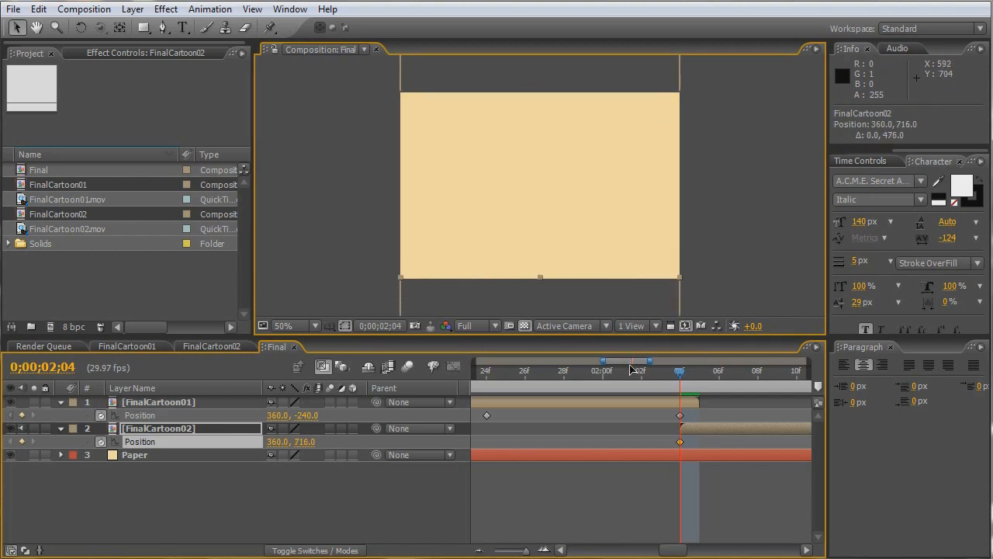
- Shift FinalCartoon02 with its keyframe to start at 0;00;01;24, and move it up to Position 360, 240 at 0;00;02;04
{"action": "left_click_drag", "start_coordinate": [714, 425], "coordinate": [522, 426]}
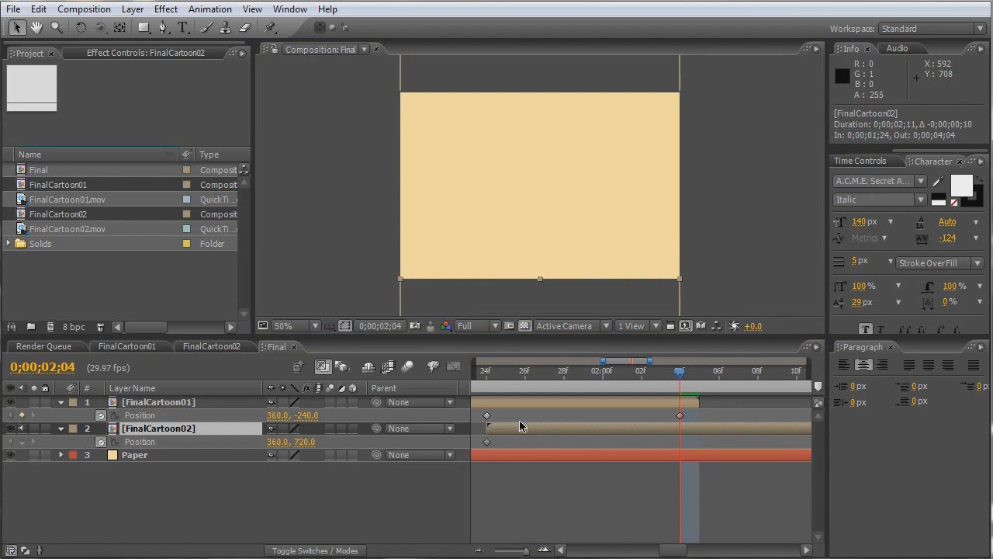
{"action": "left_click_drag", "start_coordinate": [495, 377], "coordinate": [680, 386]}
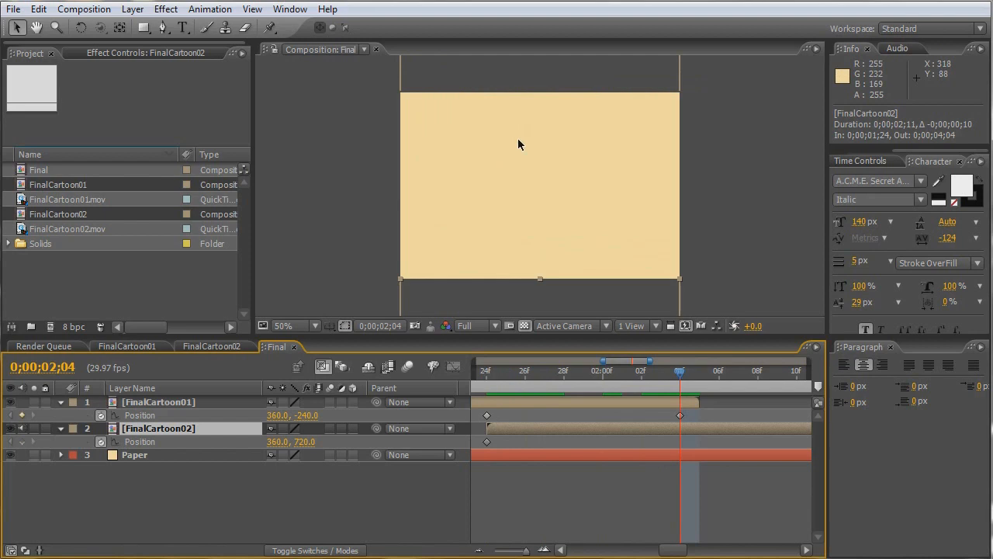
{"action": "left_click_drag", "start_coordinate": [575, 304], "coordinate": [569, 117]}
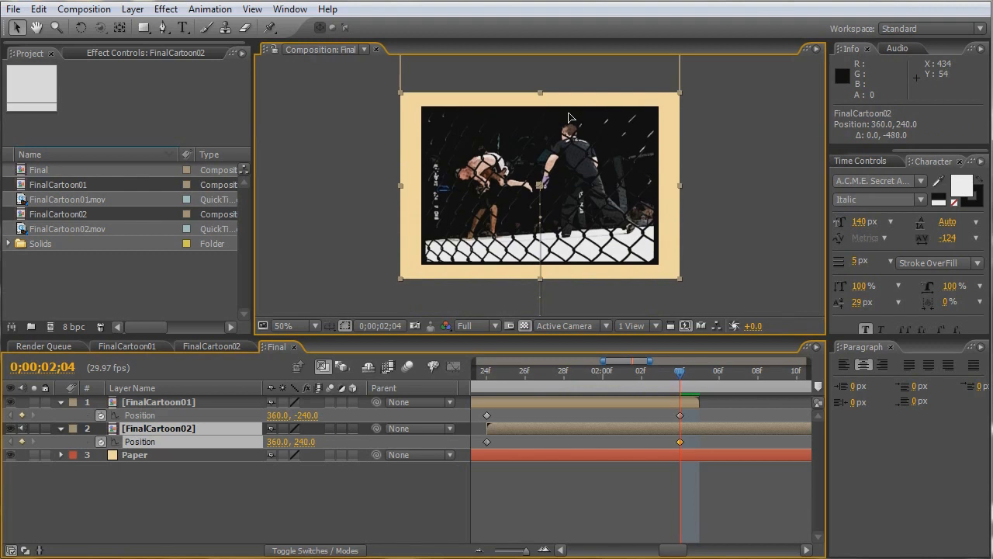
- Extend the Paper layer so it lasts to the end of the Final composition
{"action": "key", "text": "minus"}
{"action": "key", "text": "minus"}
{"action": "key", "text": "minus"}
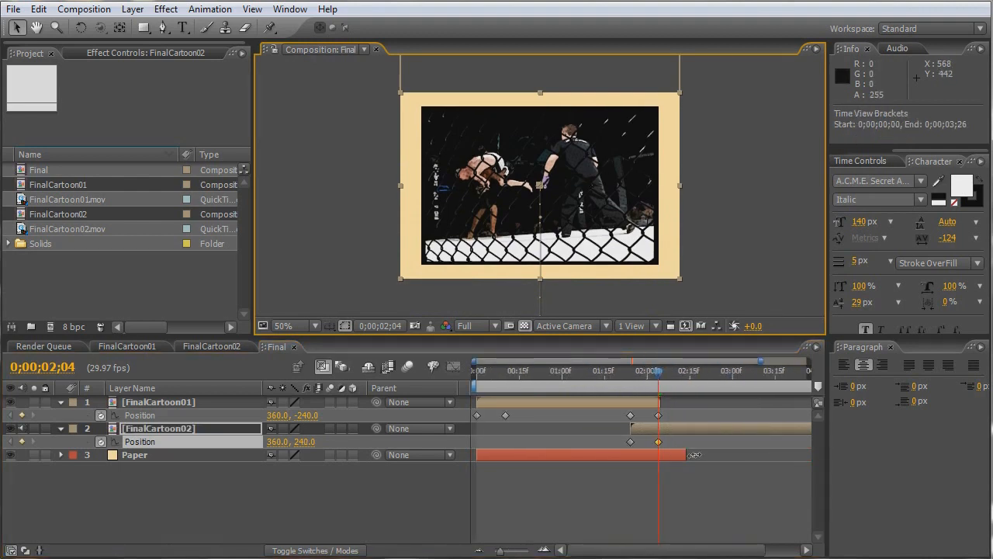
{"action": "left_click_drag", "start_coordinate": [687, 455], "coordinate": [710, 461]}
{"action": "left_click_drag", "start_coordinate": [746, 462], "coordinate": [834, 474]}
- Add a Position keyframe holding FinalCartoon02 at 360, 240 at 0;00;03;27
{"action": "left_click_drag", "start_coordinate": [609, 376], "coordinate": [751, 428]}
{"action": "left_click", "coordinate": [751, 428]}
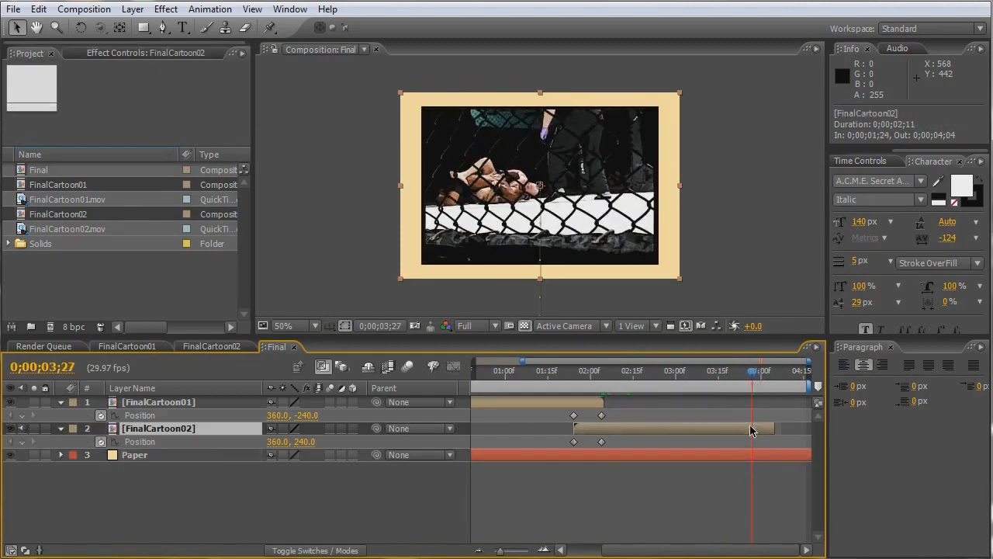
{"action": "key", "text": "p"}
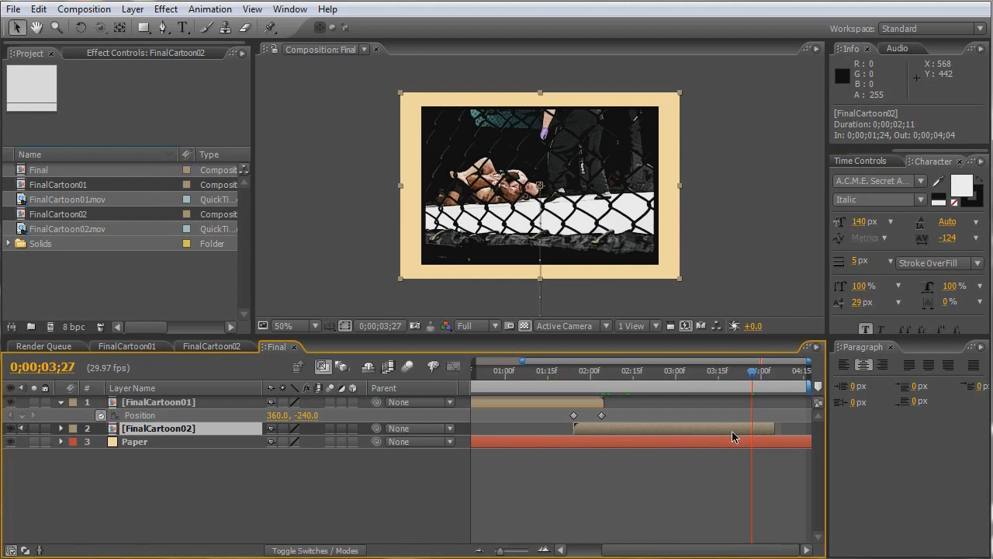
{"action": "key", "text": "p"}
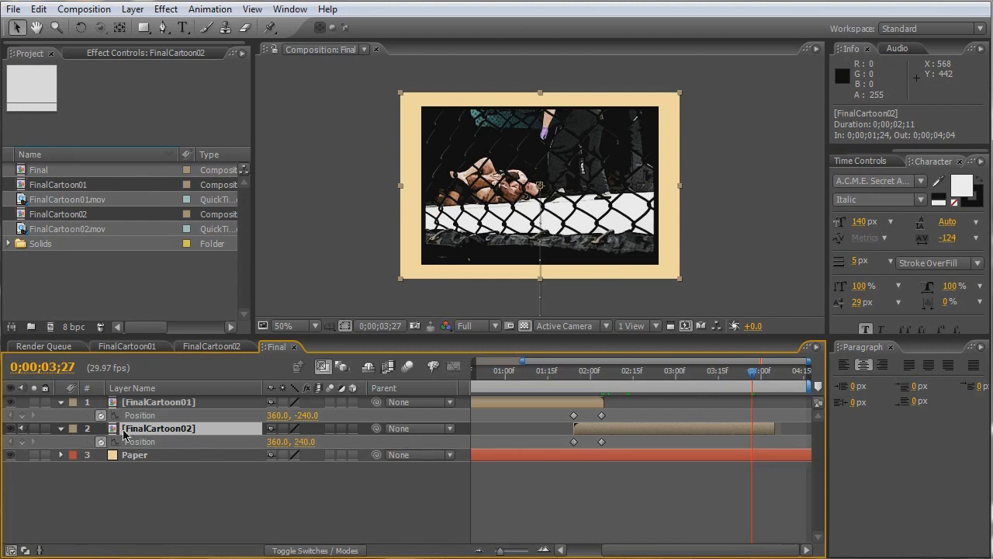
{"action": "left_click", "coordinate": [21, 441]}
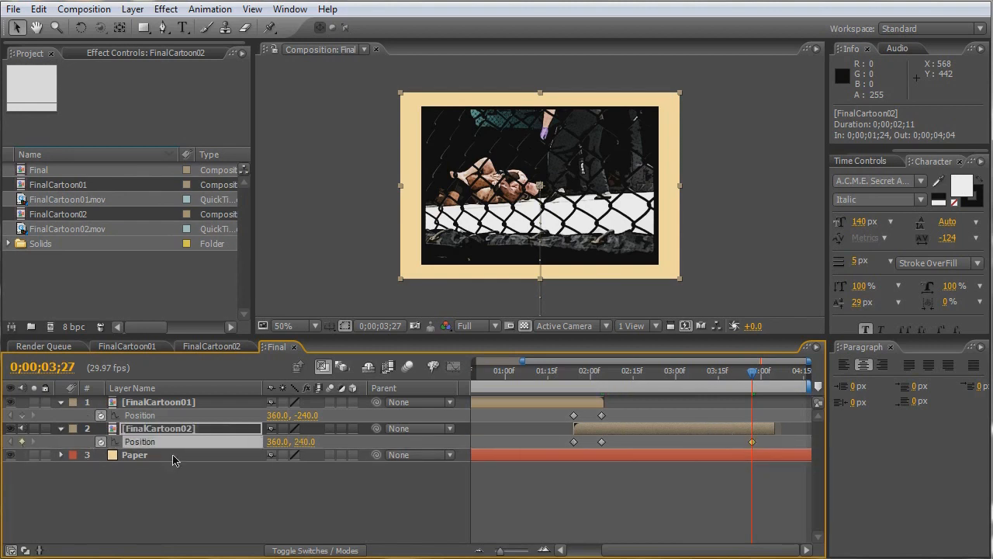
- Move FinalCartoon02's holding keyframe to 0;00;03;22 and slide the clip out to the right, to Position 1084, 240 at 0;00;04;02
{"action": "key", "text": "shift+Page_Down"}
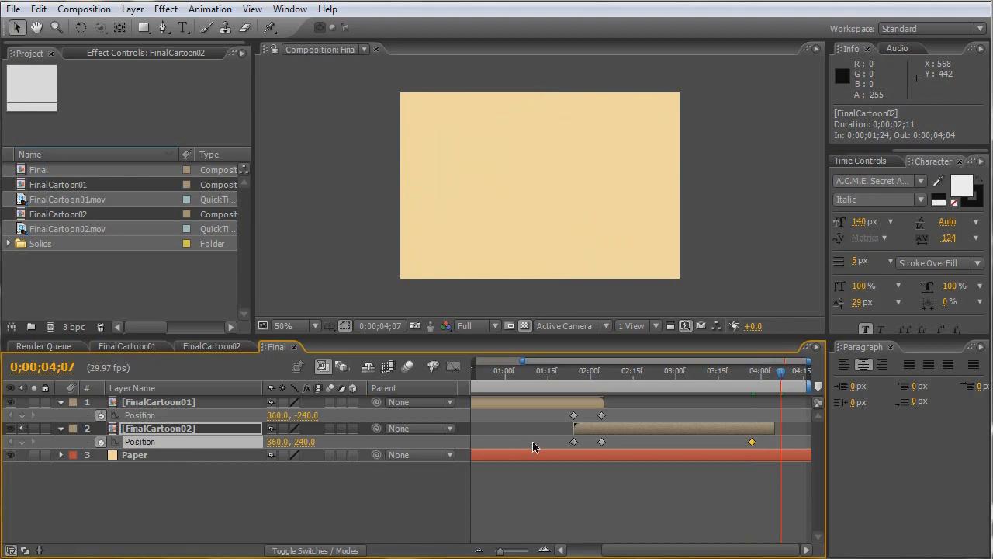
{"action": "key", "text": "shift+Page_Up"}
{"action": "key", "text": "Page_Up"}
{"action": "key", "text": "Page_Up"}
{"action": "key", "text": "Page_Up"}
{"action": "key", "text": "Page_Up"}
{"action": "key", "text": "Page_Up"}
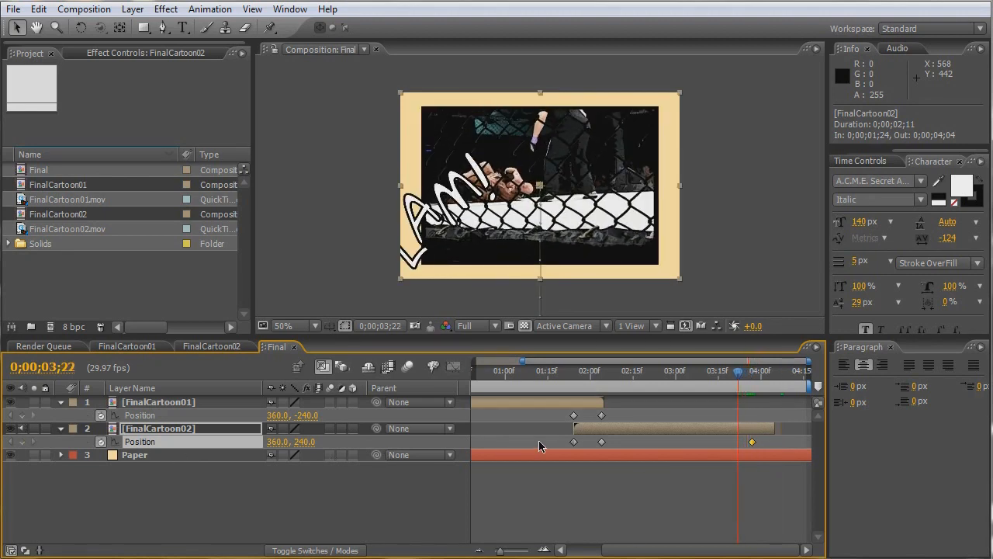
{"action": "left_click_drag", "start_coordinate": [752, 442], "coordinate": [738, 444]}
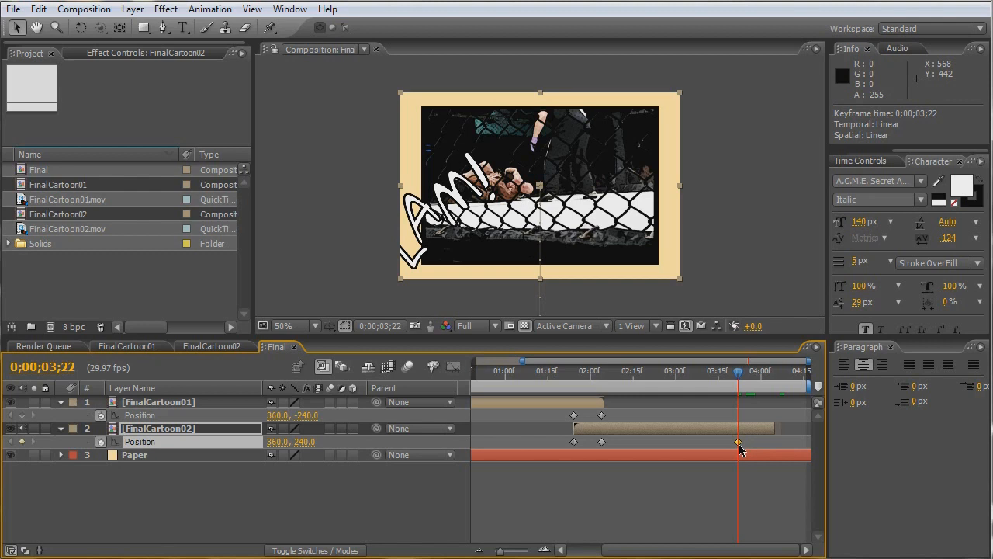
{"action": "key", "text": "shift+Page_Down"}
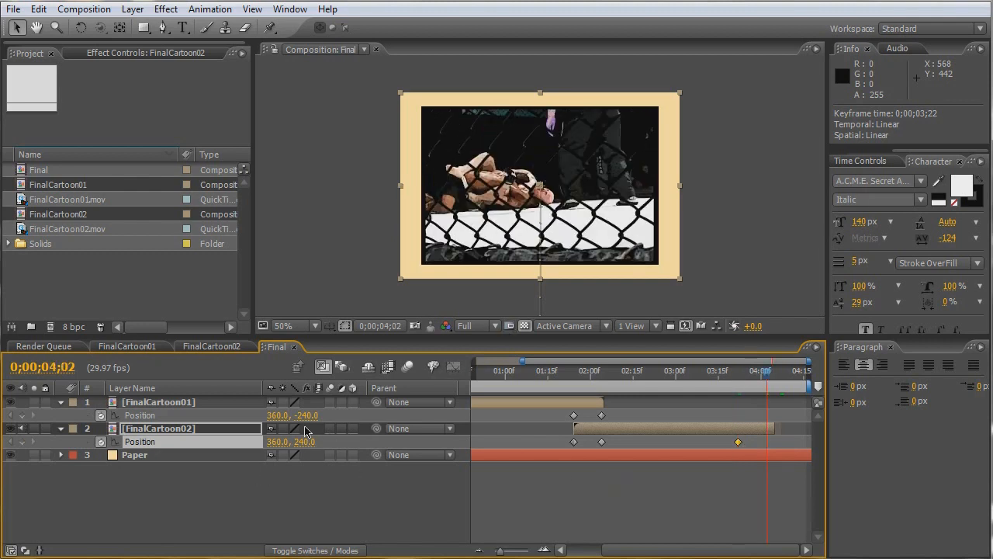
{"action": "left_click_drag", "start_coordinate": [621, 172], "coordinate": [904, 169]}
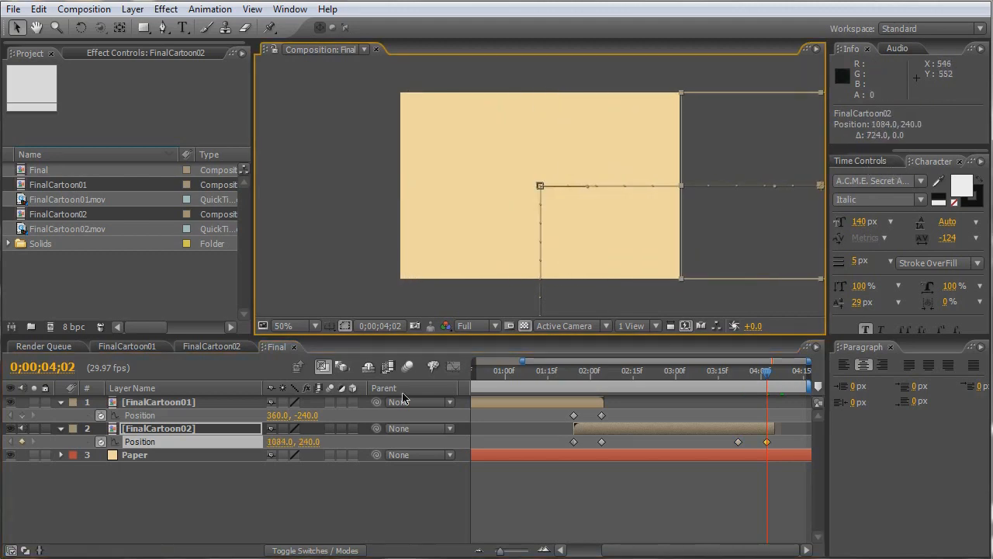
- Enable motion blur in the FinalCartoon01 composition for its Freestyle cage fighting, Frame and Bar layers
{"action": "left_click", "coordinate": [142, 347]}
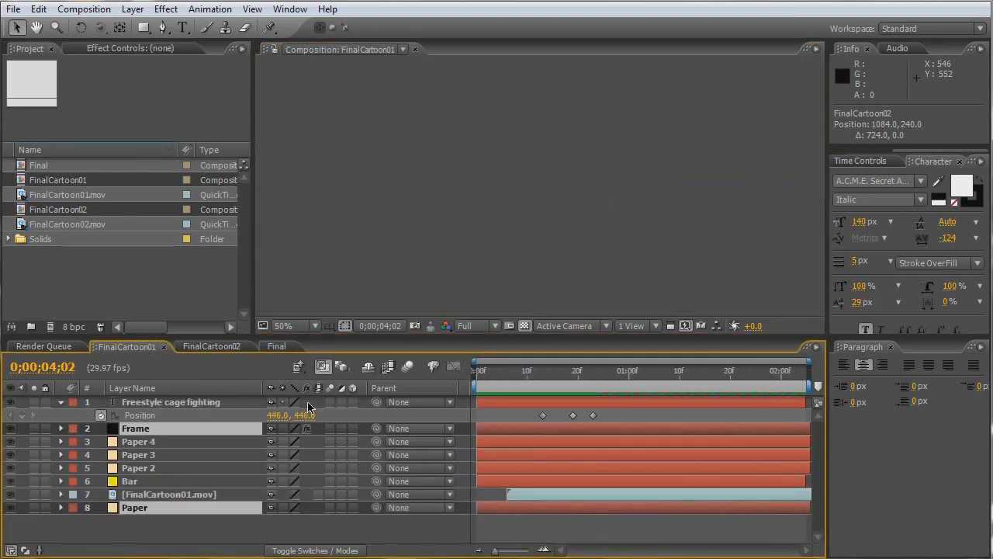
{"action": "left_click", "coordinate": [408, 366]}
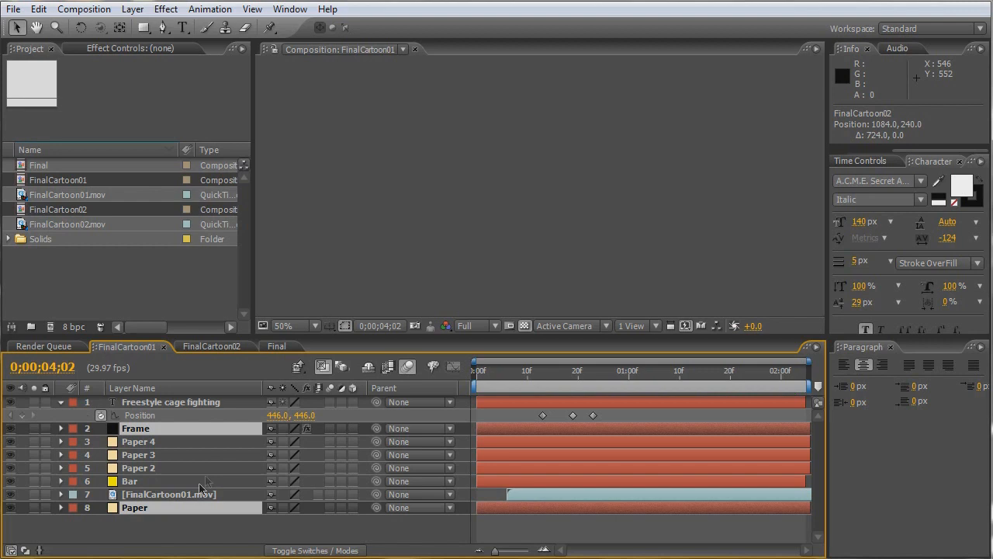
{"action": "left_click", "coordinate": [330, 429]}
{"action": "left_click", "coordinate": [331, 481]}
{"action": "left_click", "coordinate": [331, 403]}
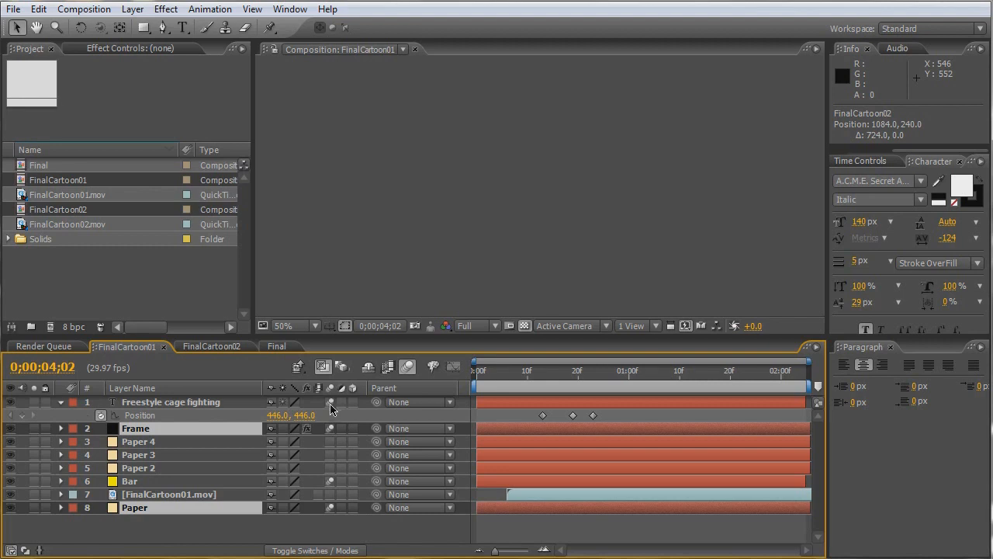
{"action": "left_click", "coordinate": [232, 531]}
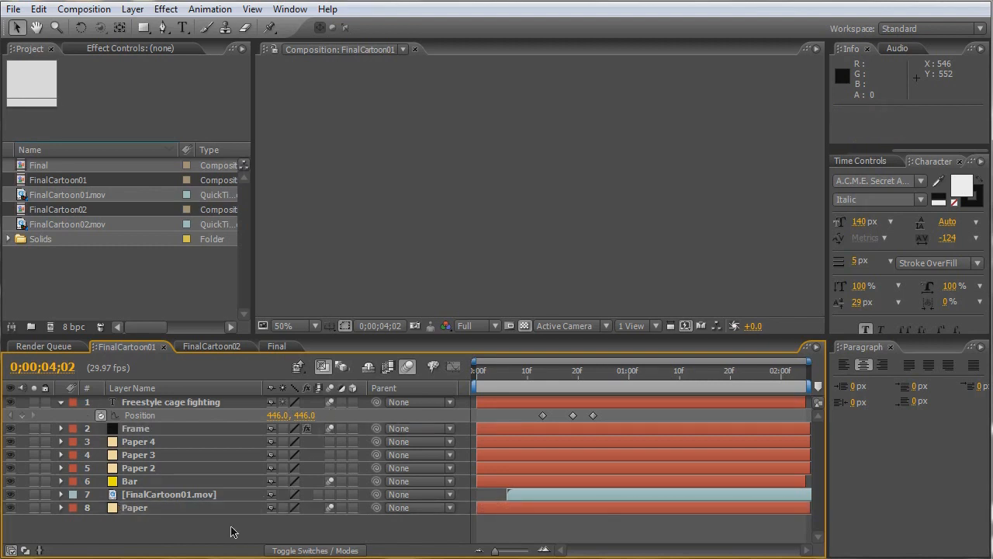
- Enable motion blur in the FinalCartoon02 composition for its slam! text layer
{"action": "left_click", "coordinate": [221, 347]}
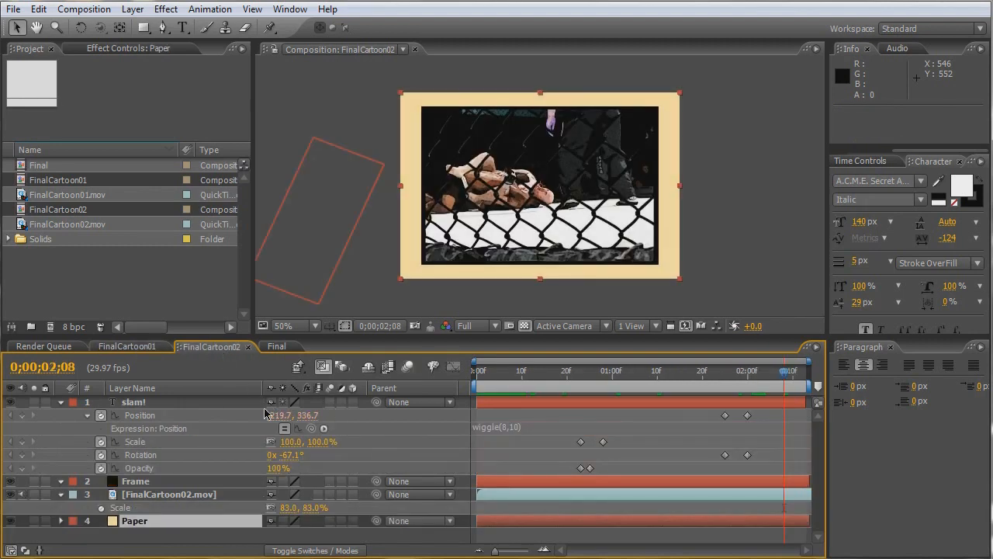
{"action": "left_click", "coordinate": [411, 368]}
{"action": "left_click", "coordinate": [330, 402]}
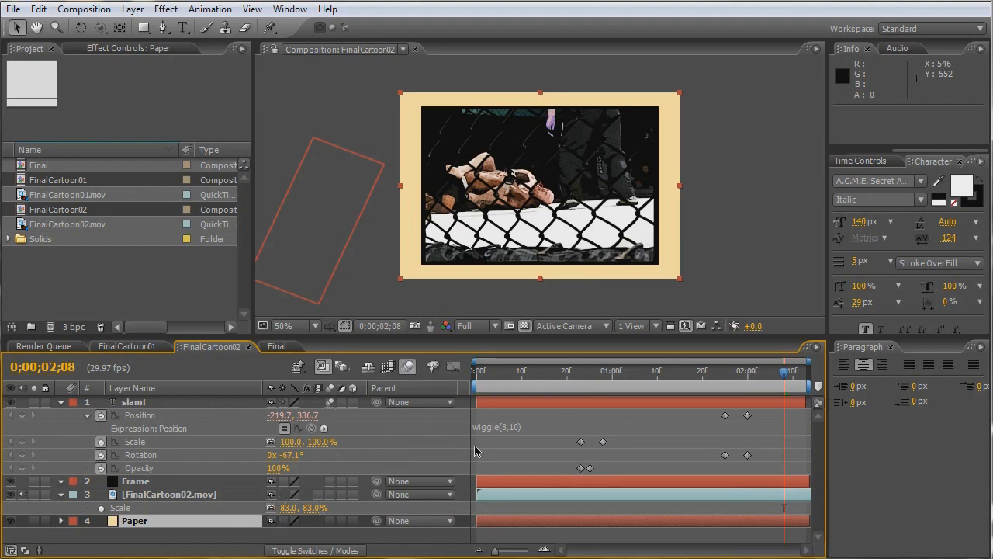
- Enable motion blur in the Final composition for both cartoon clips and render a RAM preview
{"action": "left_click", "coordinate": [273, 347]}
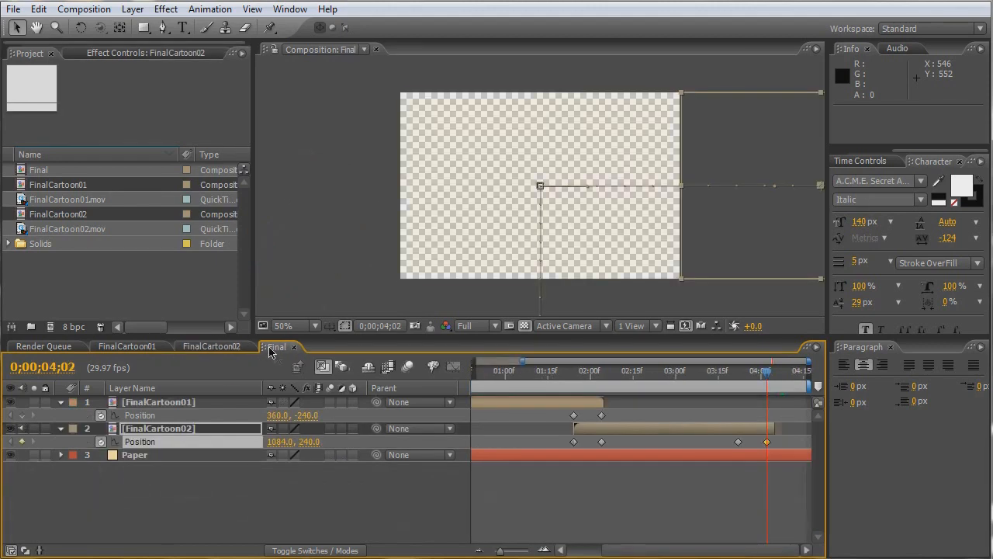
{"action": "left_click", "coordinate": [408, 368]}
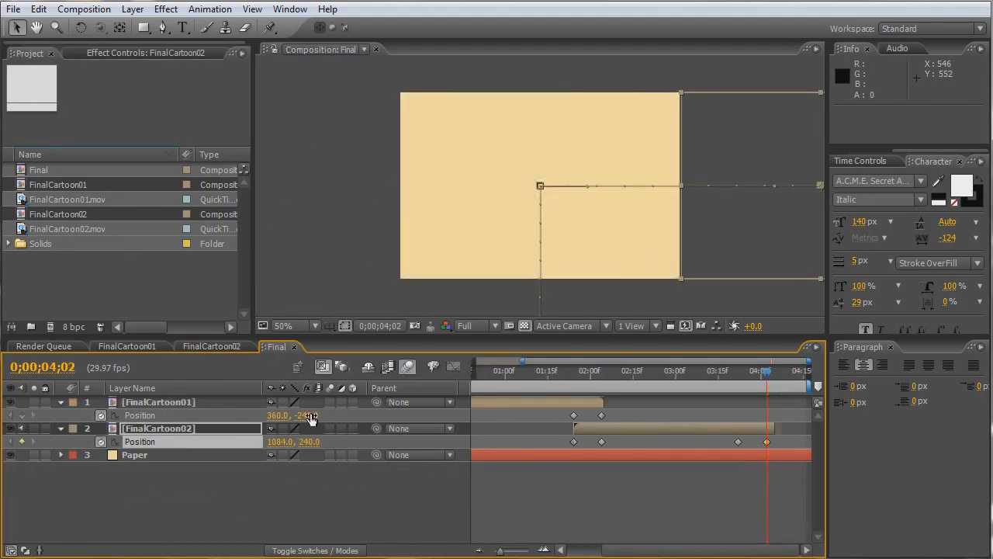
{"action": "left_click", "coordinate": [331, 402]}
{"action": "left_click", "coordinate": [331, 428]}
{"action": "key", "text": "KP_0"}
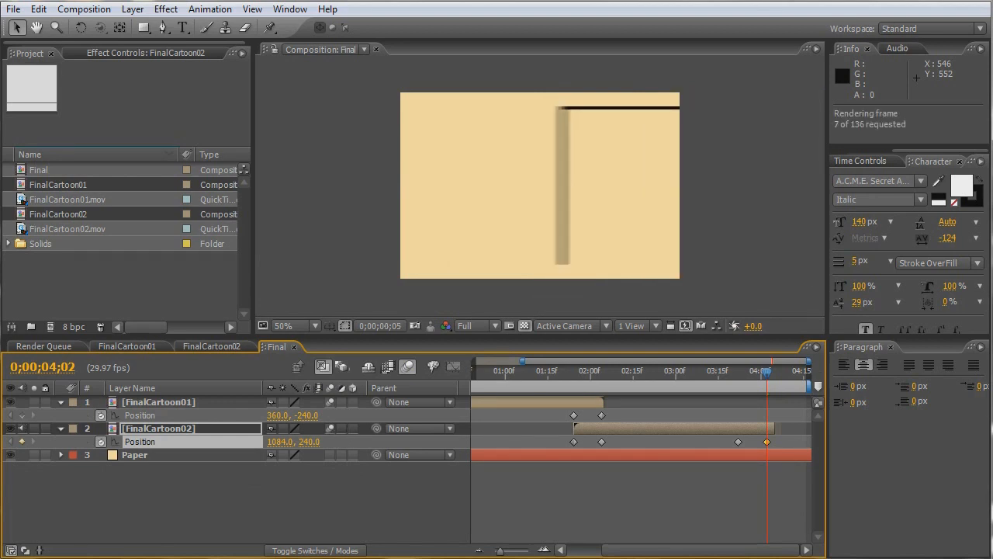